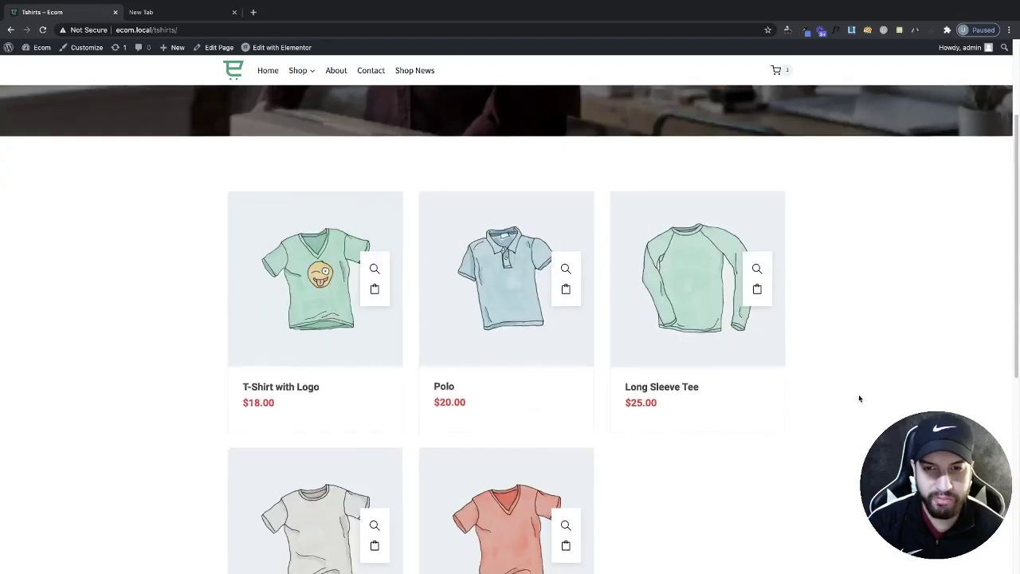
# Add the Polo and the Long Sleeve Tee from the Tshirts page to the cart
pyautogui.scroll(-2, 867, 392)
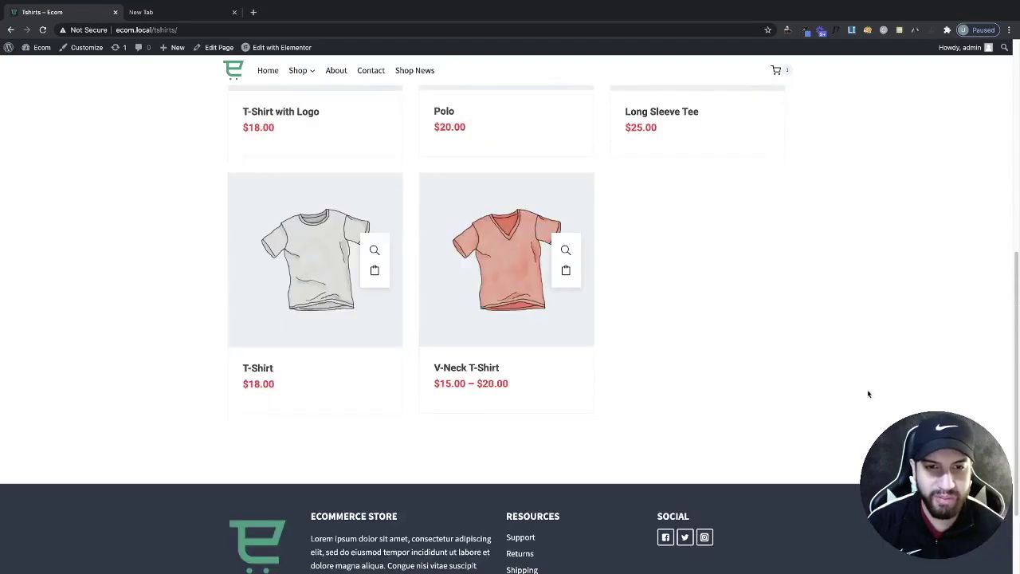
pyautogui.scroll(5, 867, 392)
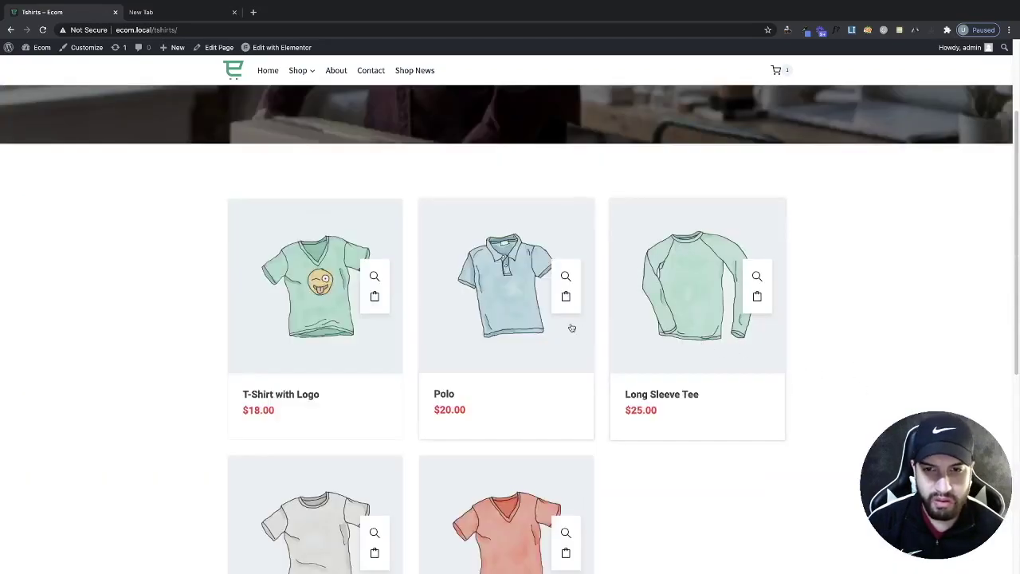
pyautogui.click(566, 297)
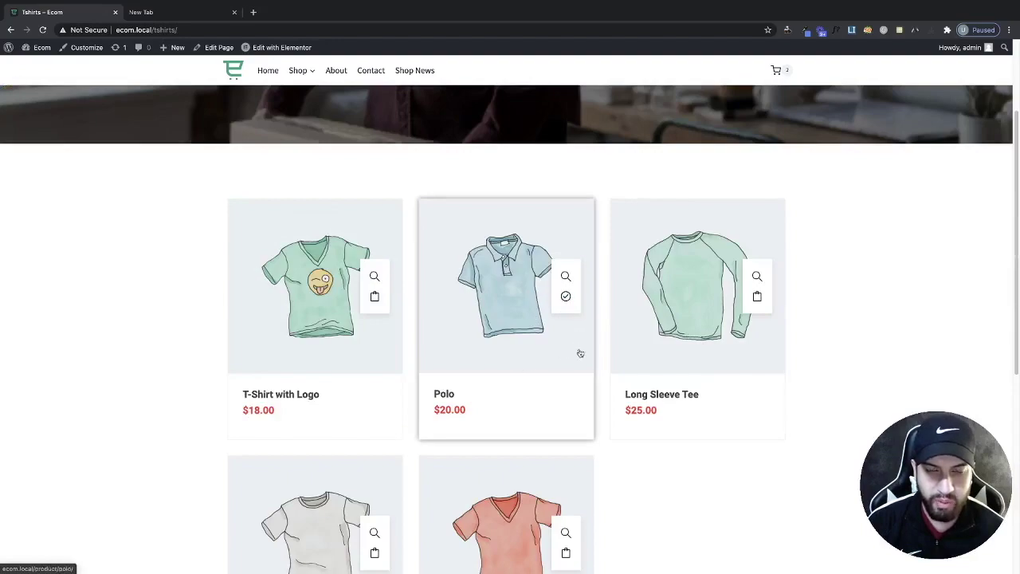
pyautogui.click(758, 297)
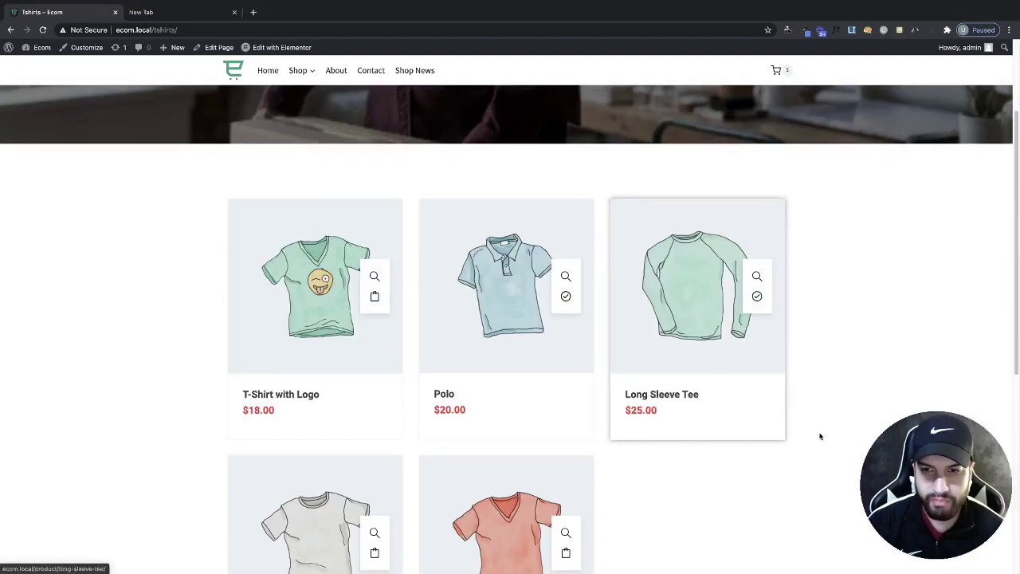
pyautogui.scroll(2, 820, 433)
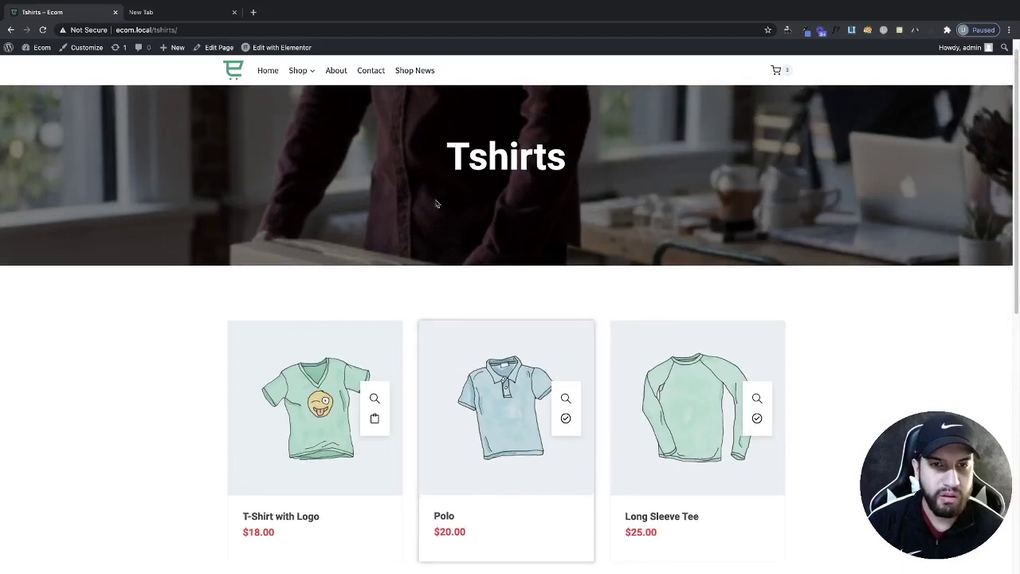
# Open the shop's Accessories category page and examine its product grid
pyautogui.moveTo(298, 72)
pyautogui.click(310, 120)
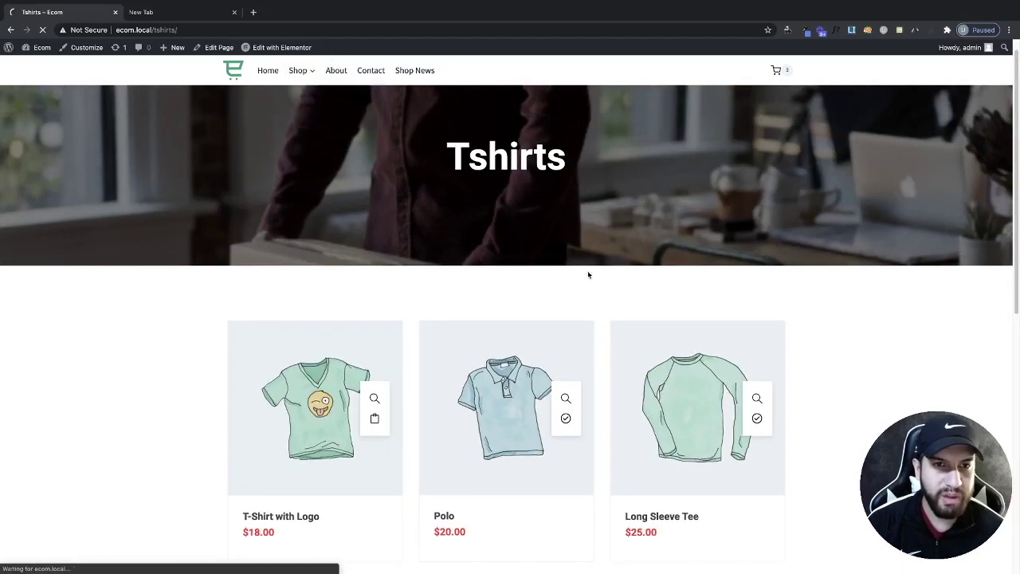
pyautogui.scroll(-1, 879, 382)
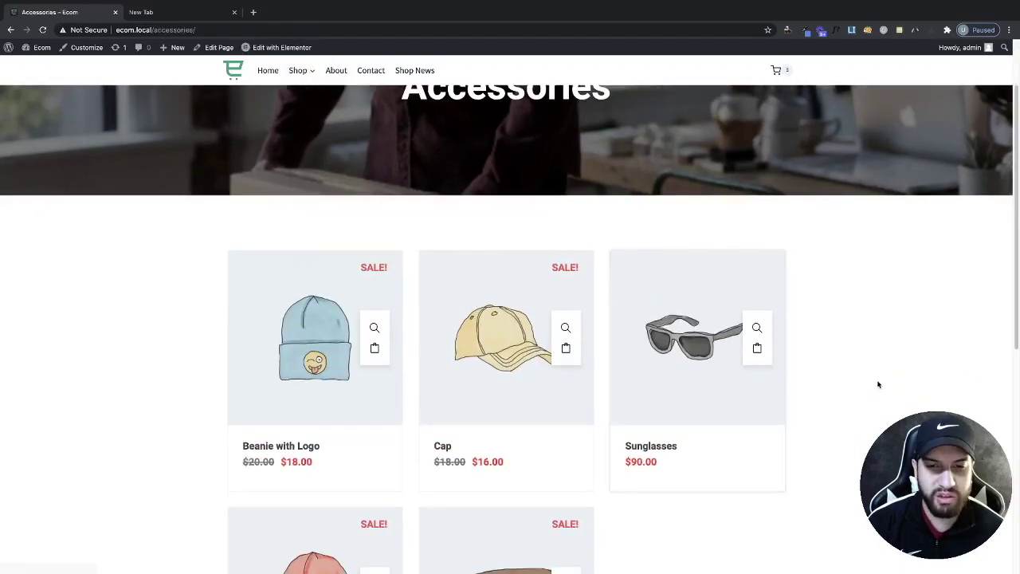
pyautogui.scroll(-3, 785, 421)
pyautogui.scroll(-3, 757, 433)
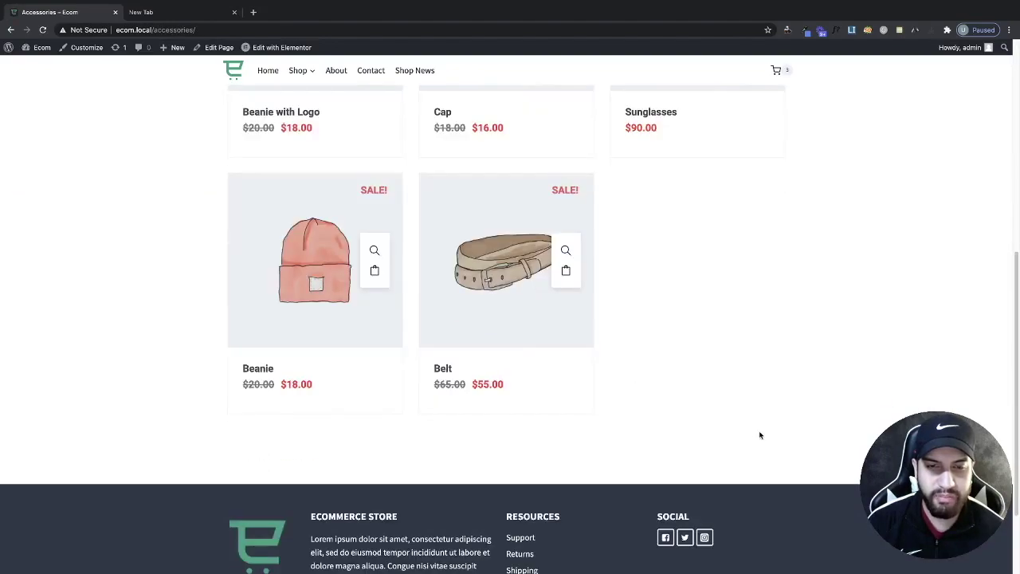
pyautogui.scroll(7, 763, 430)
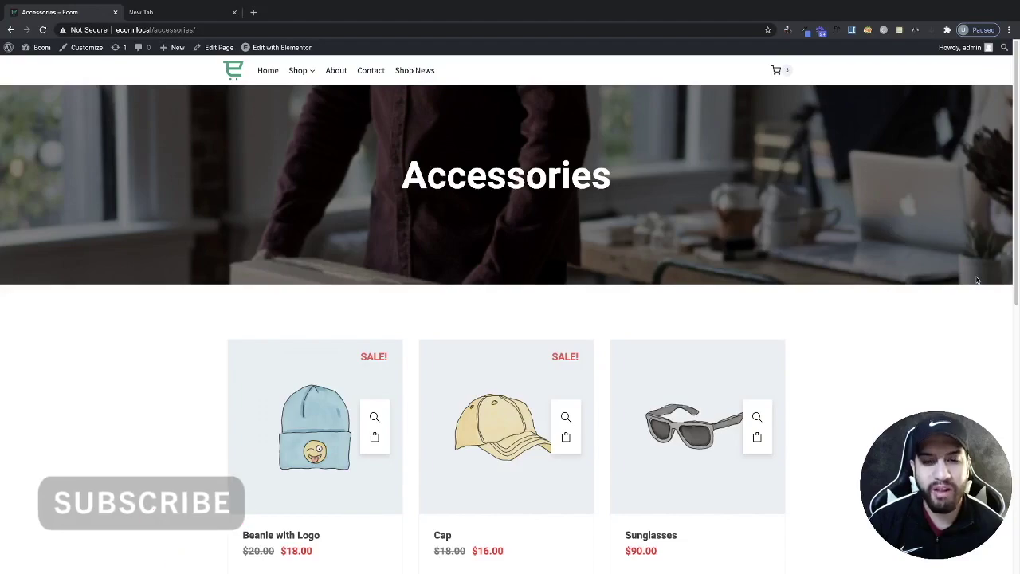
pyautogui.scroll(-5, 954, 279)
pyautogui.scroll(5, 953, 275)
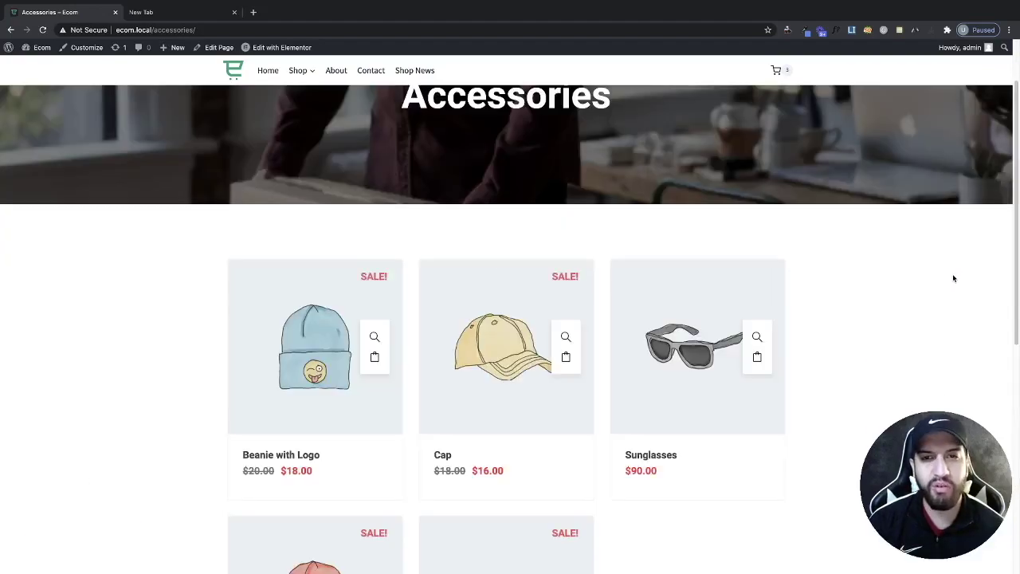
pyautogui.scroll(1, 952, 275)
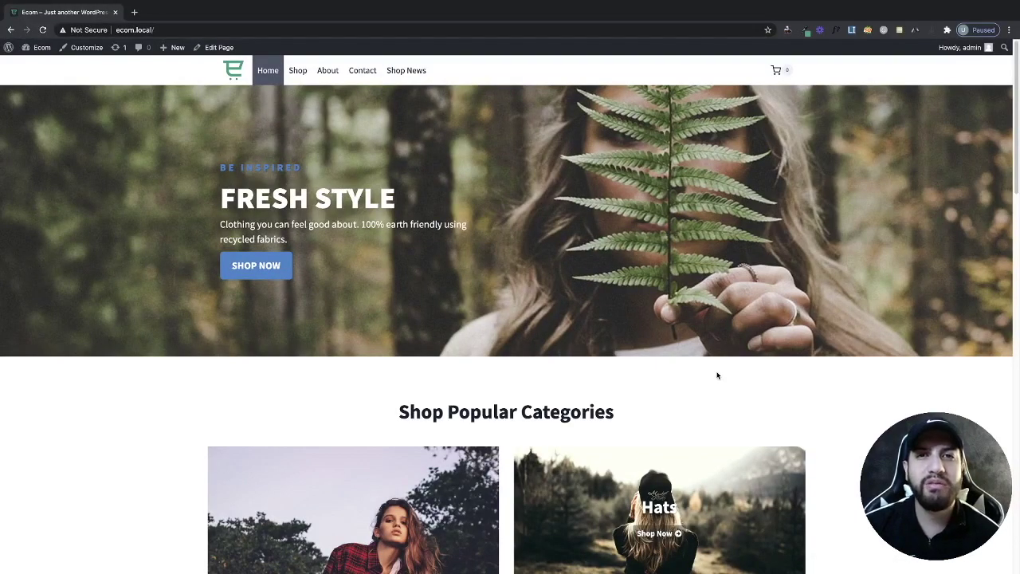
# Find the plugin by searching for woolentor in the WordPress dashboard, and install and activate WooLentor – WooCommerce Elementor Addons + Builder
pyautogui.click(33, 64)
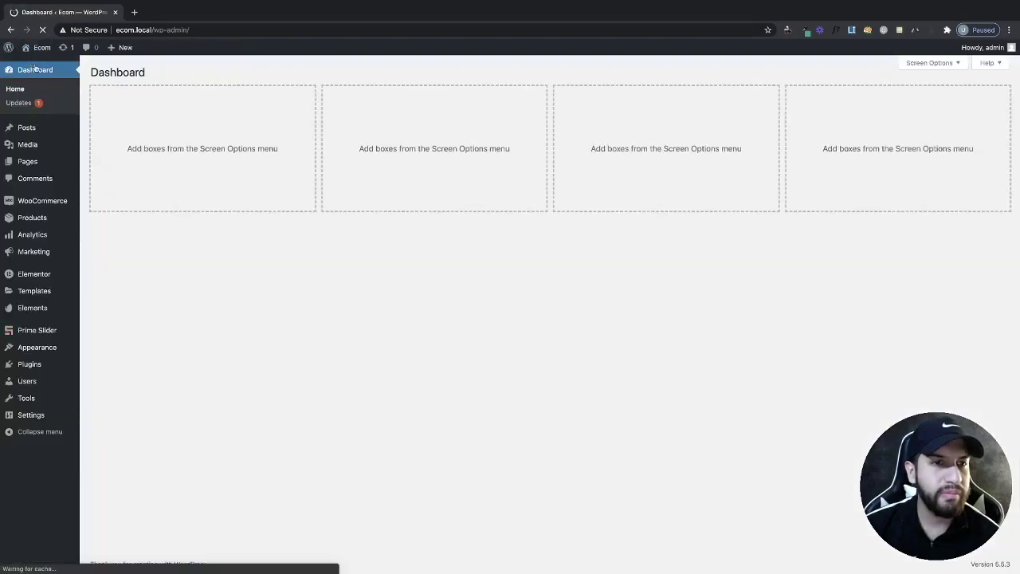
pyautogui.click(45, 372)
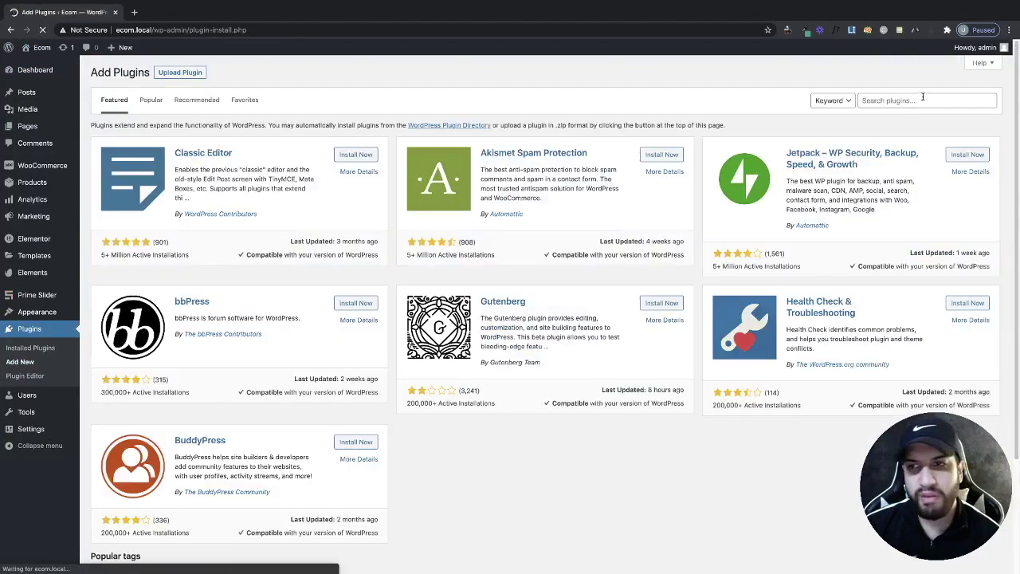
pyautogui.click(922, 101)
pyautogui.write('woo')
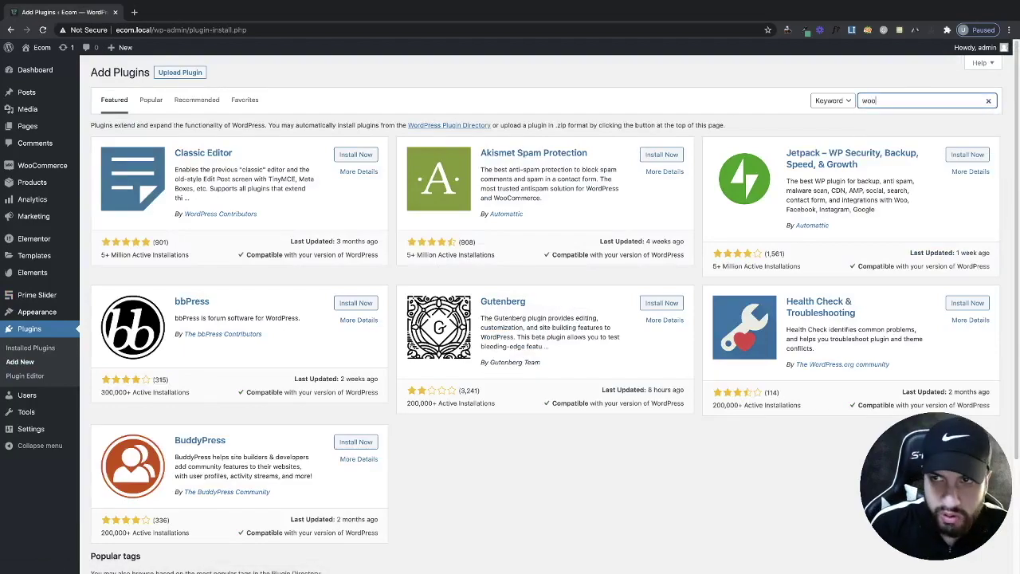
pyautogui.write('comm')
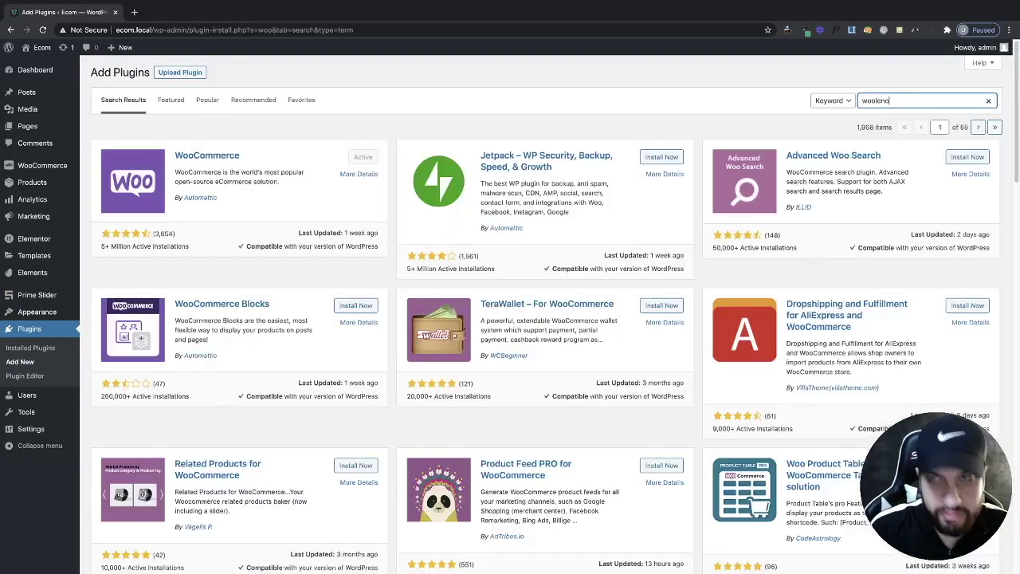
pyautogui.press('BackSpace')
pyautogui.press('BackSpace')
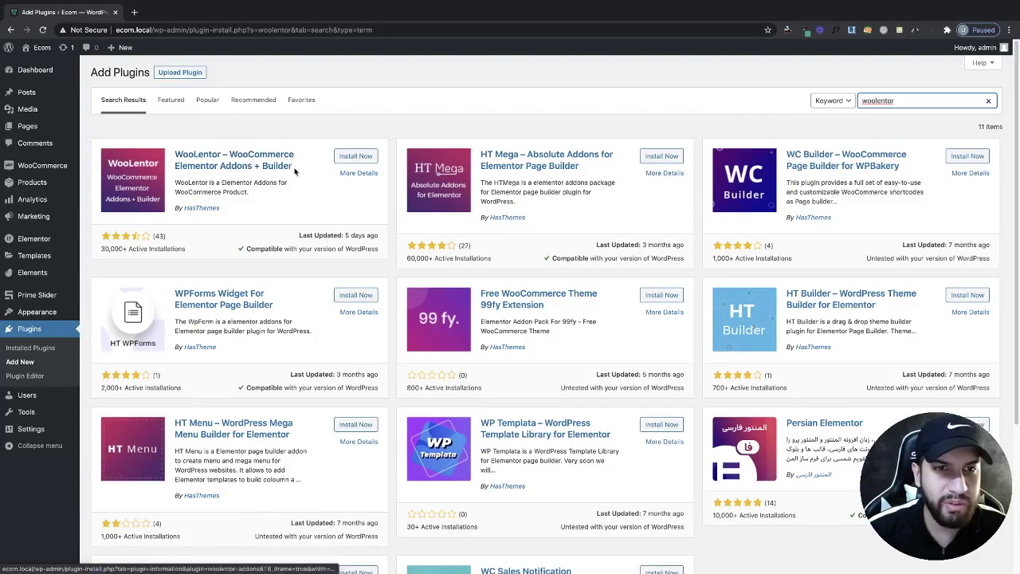
pyautogui.click(356, 157)
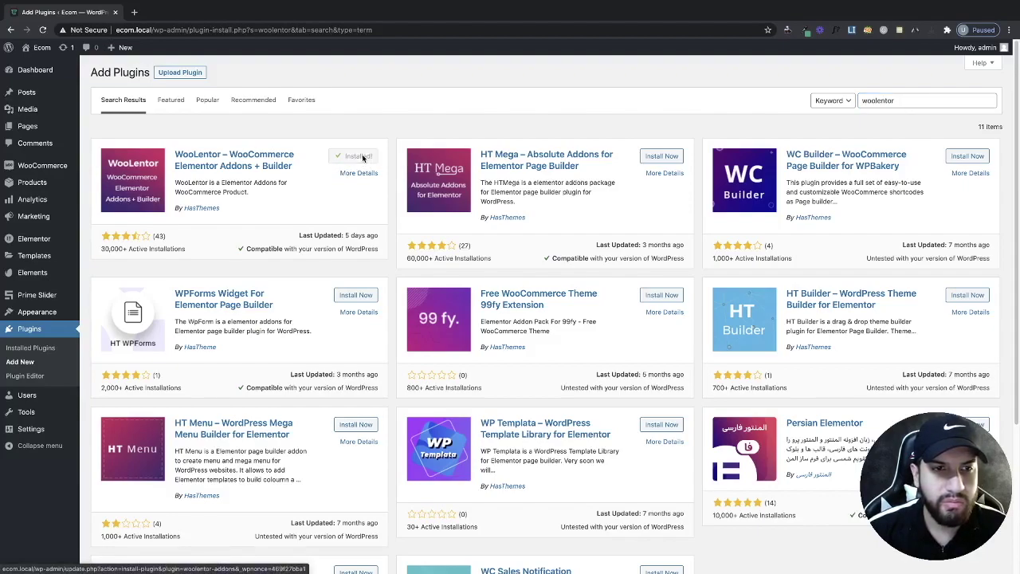
pyautogui.click(362, 157)
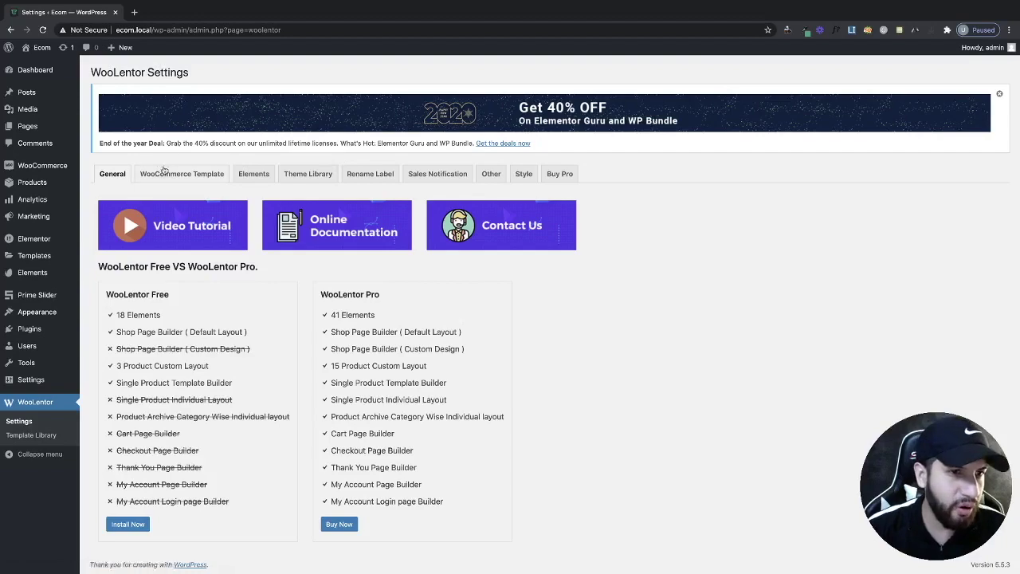
# Review the store's product categories and the list of all products with their assigned categories
pyautogui.moveTo(51, 189)
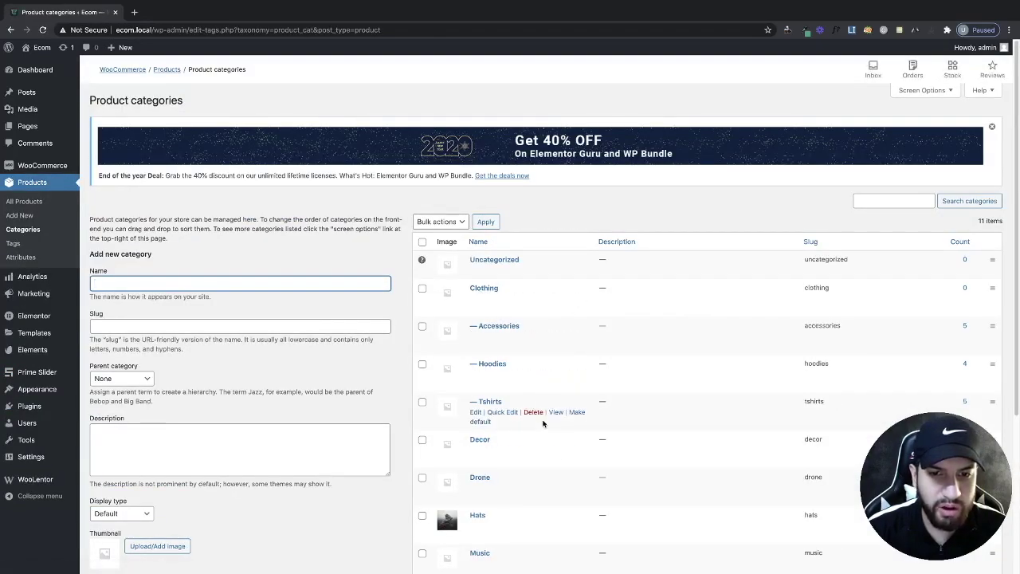
pyautogui.click(30, 204)
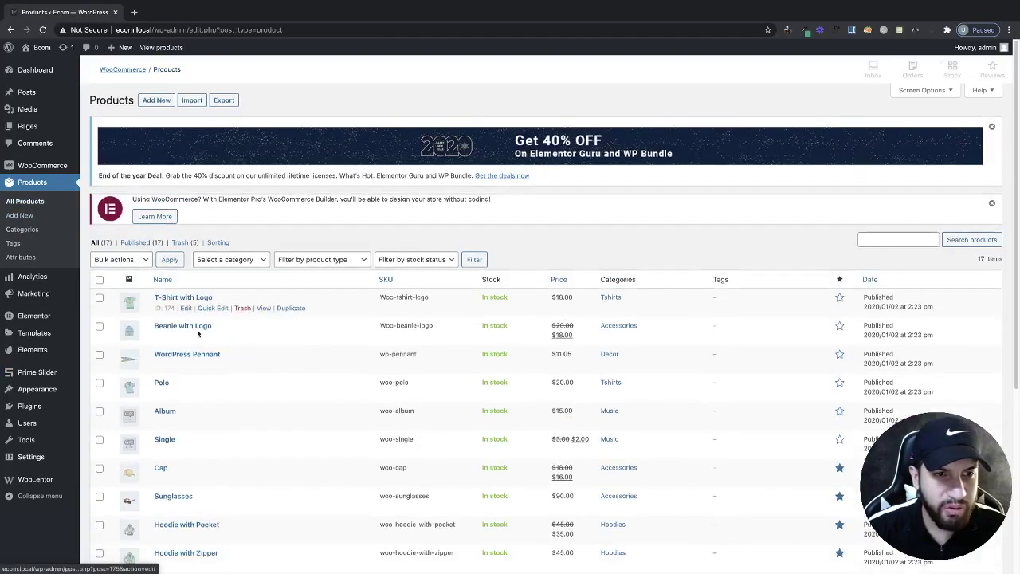
pyautogui.scroll(-3, 633, 385)
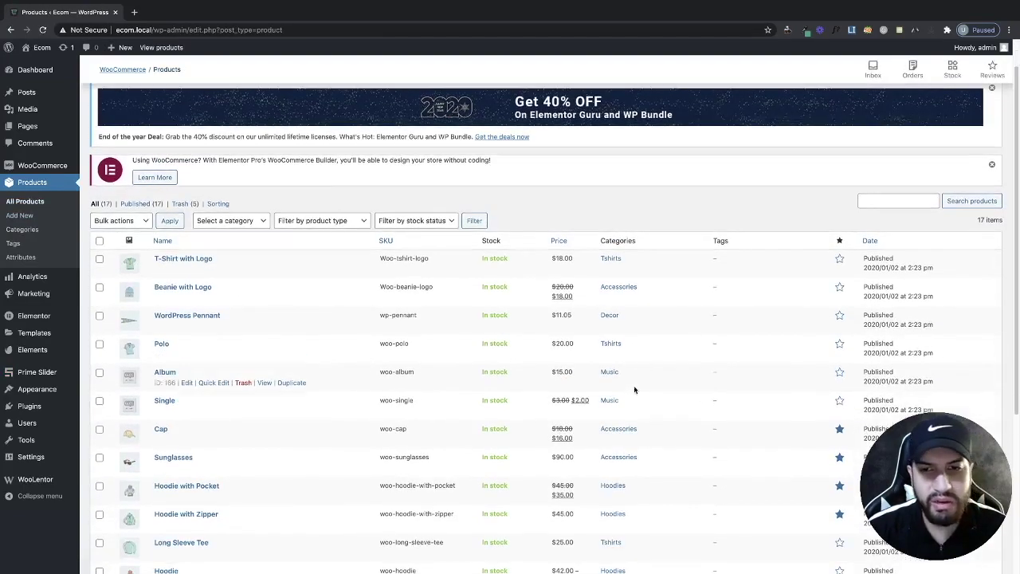
pyautogui.scroll(1, 326, 280)
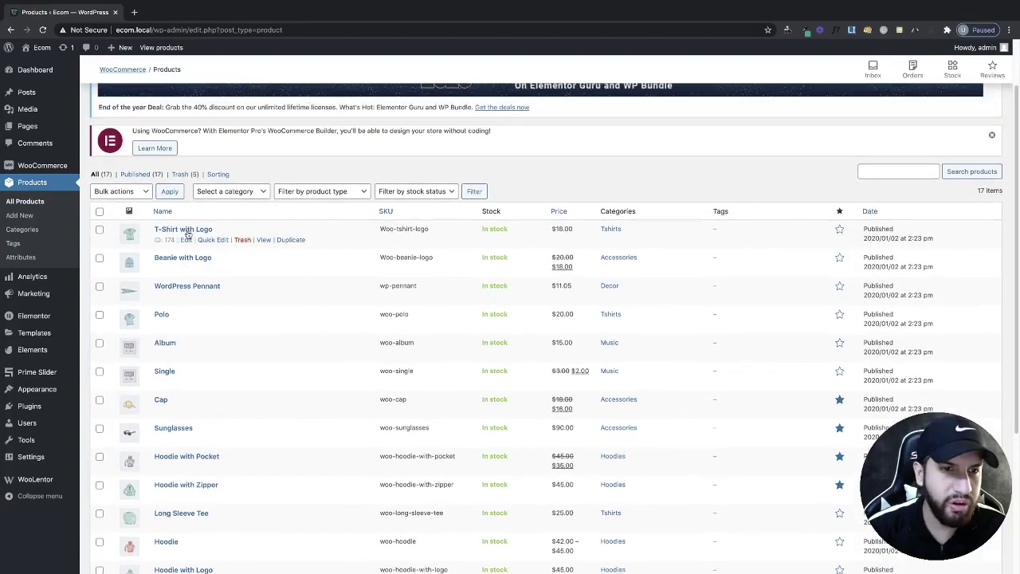
# Open the T-Shirt with Logo product for editing and examine its product category assignment
pyautogui.click(186, 239)
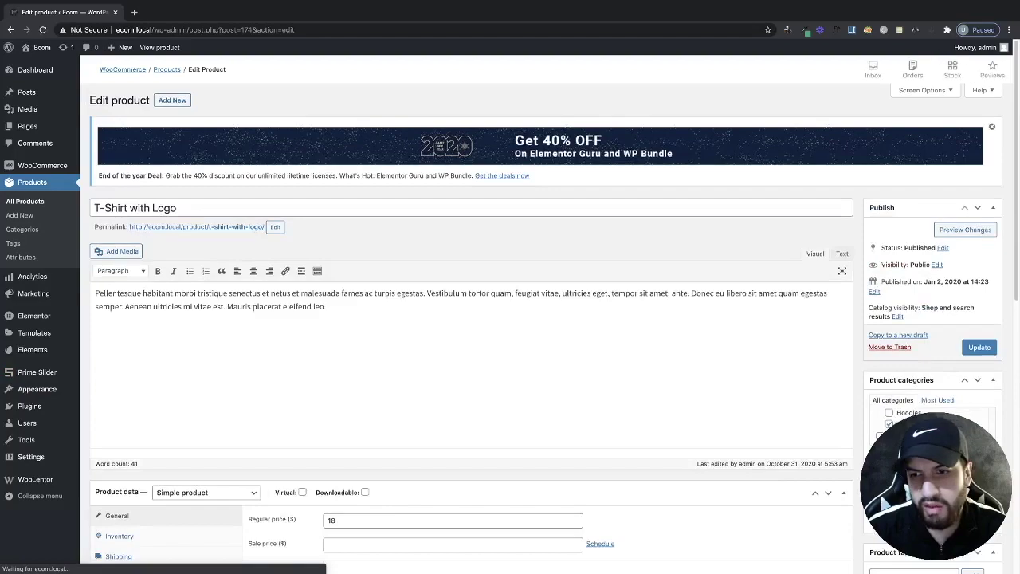
pyautogui.scroll(-1, 471, 319)
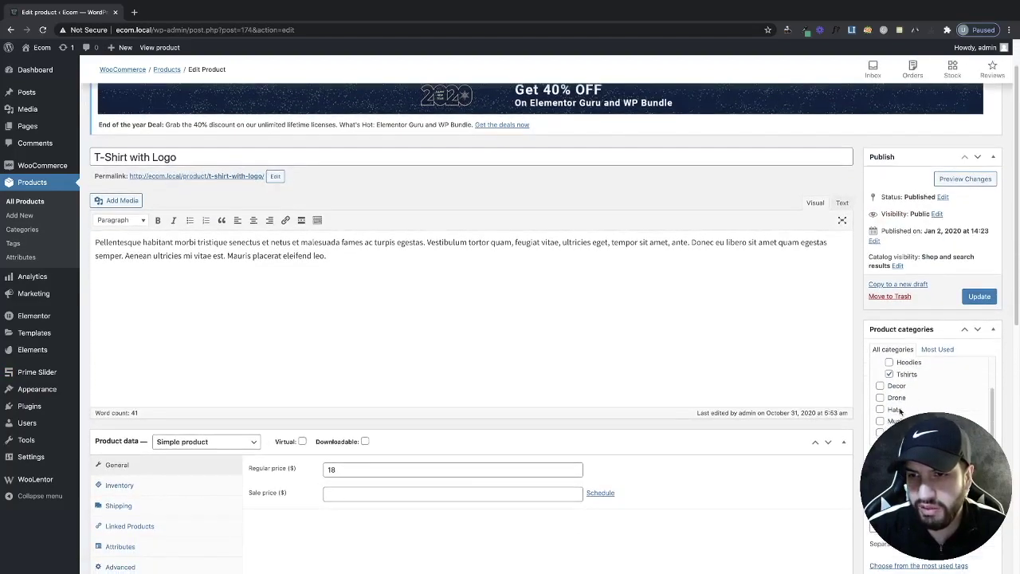
pyautogui.scroll(-1, 470, 319)
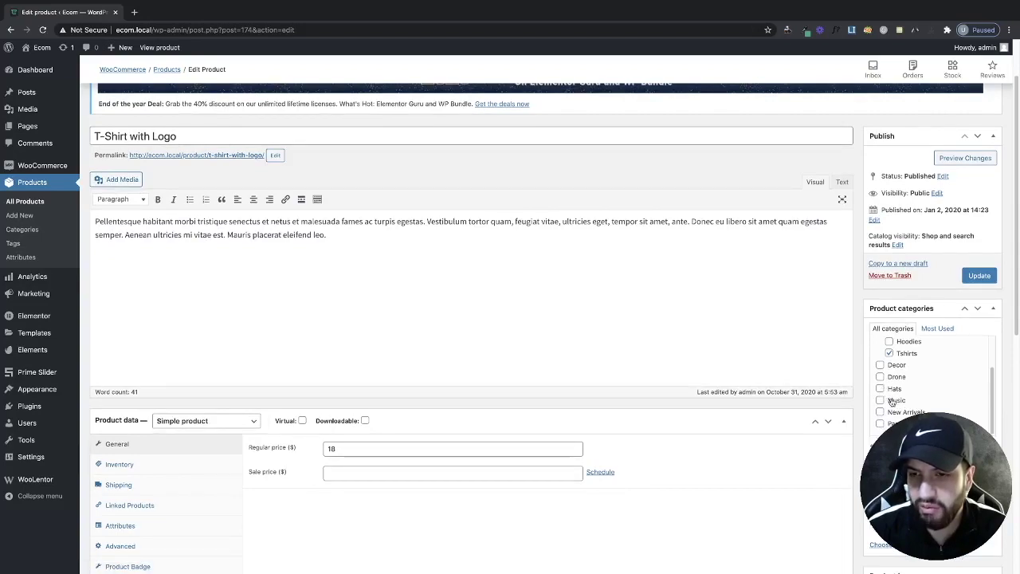
pyautogui.scroll(-1, 738, 412)
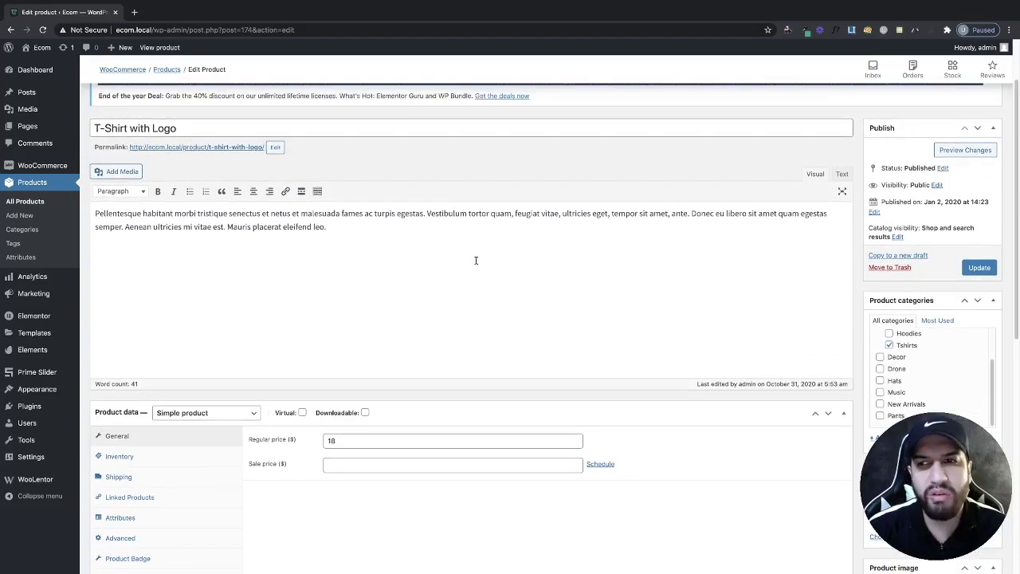
pyautogui.scroll(2, 227, 209)
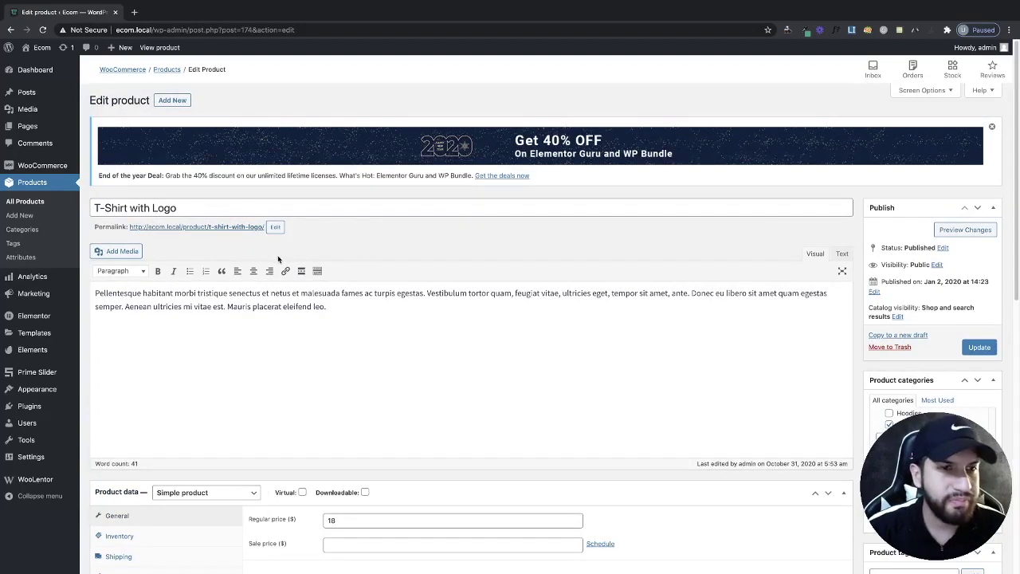
# Start a new WordPress page and open the product categories in a second browser tab via ecom.local/wp-admin
pyautogui.click(32, 127)
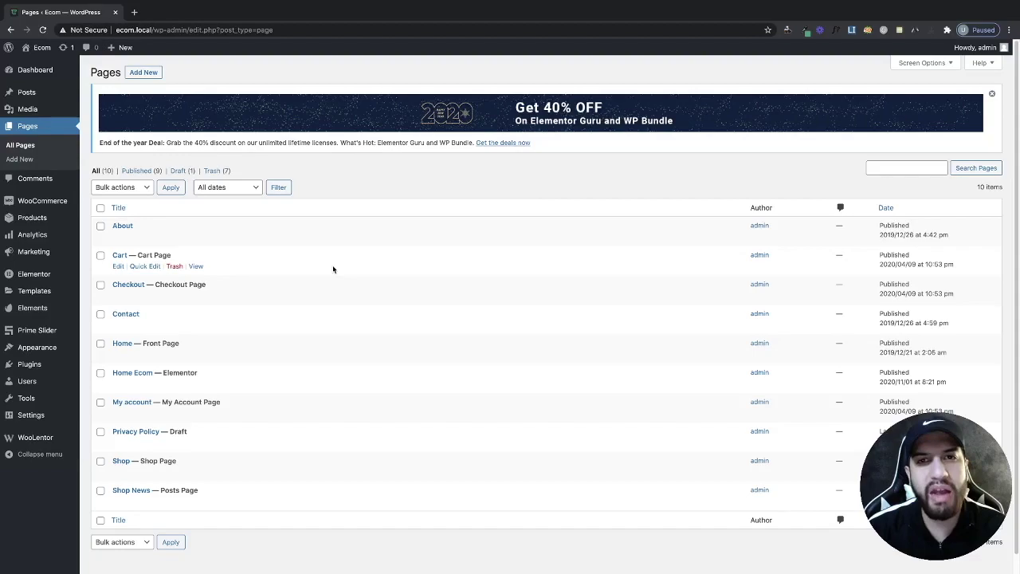
pyautogui.click(152, 73)
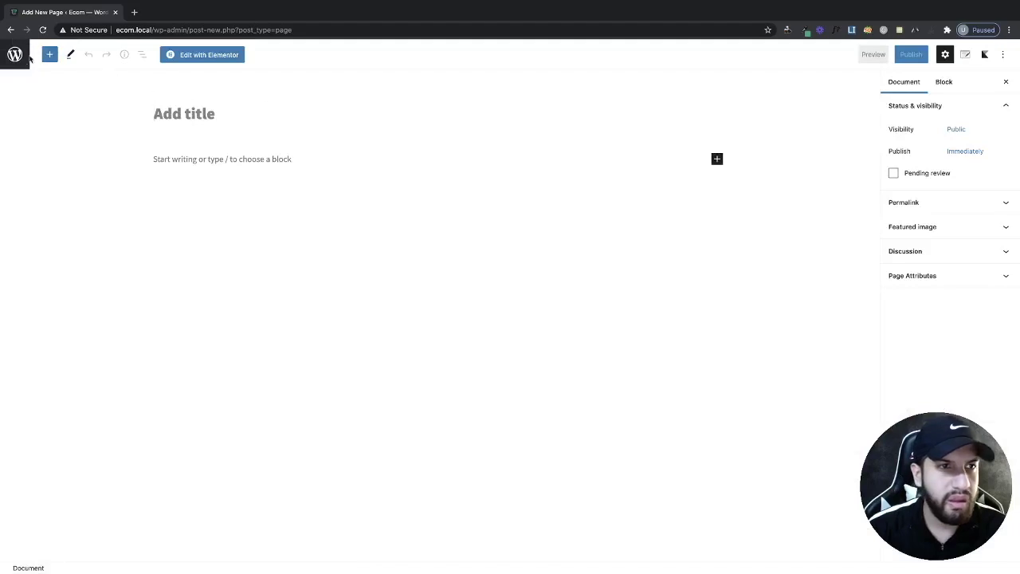
pyautogui.click(185, 30)
pyautogui.click(134, 12)
pyautogui.write('ecom.local/wp-admin')
pyautogui.press('Return')
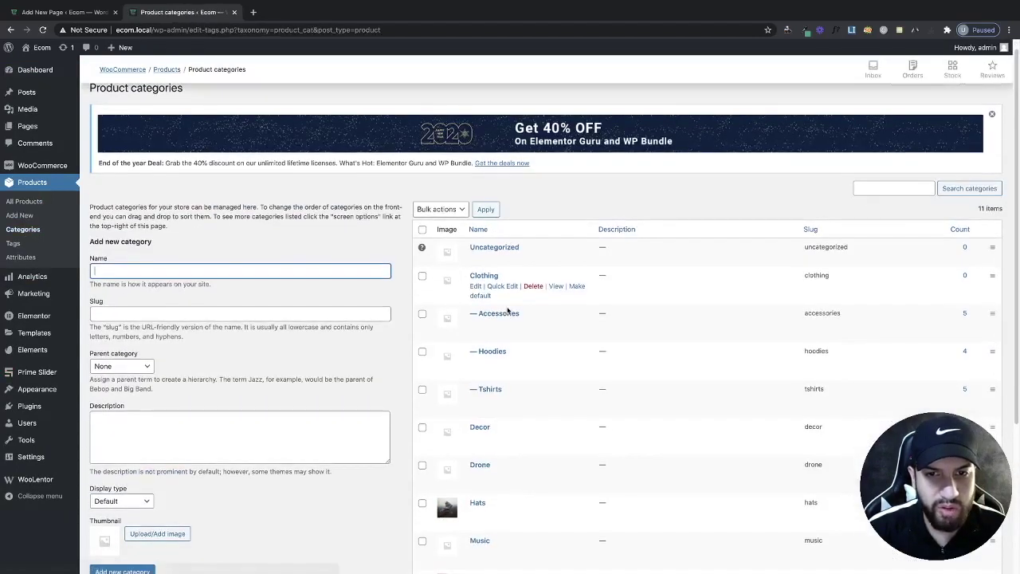
# Copy the Accessories category name from the product categories and paste it as the new page's title
pyautogui.moveTo(521, 314); pyautogui.dragTo(480, 312)
pyautogui.hotkey('ctrl', 'c')
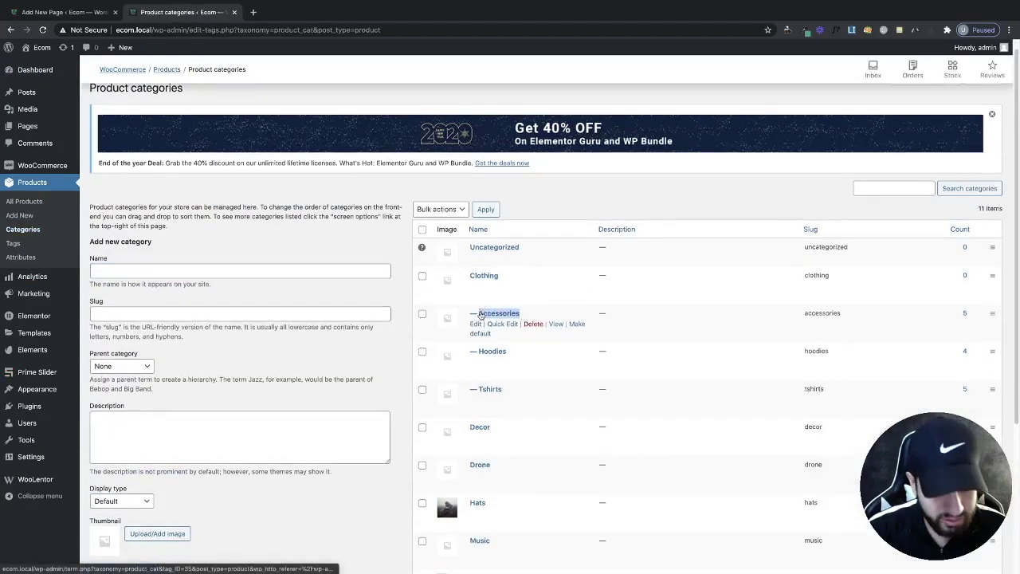
pyautogui.click(69, 12)
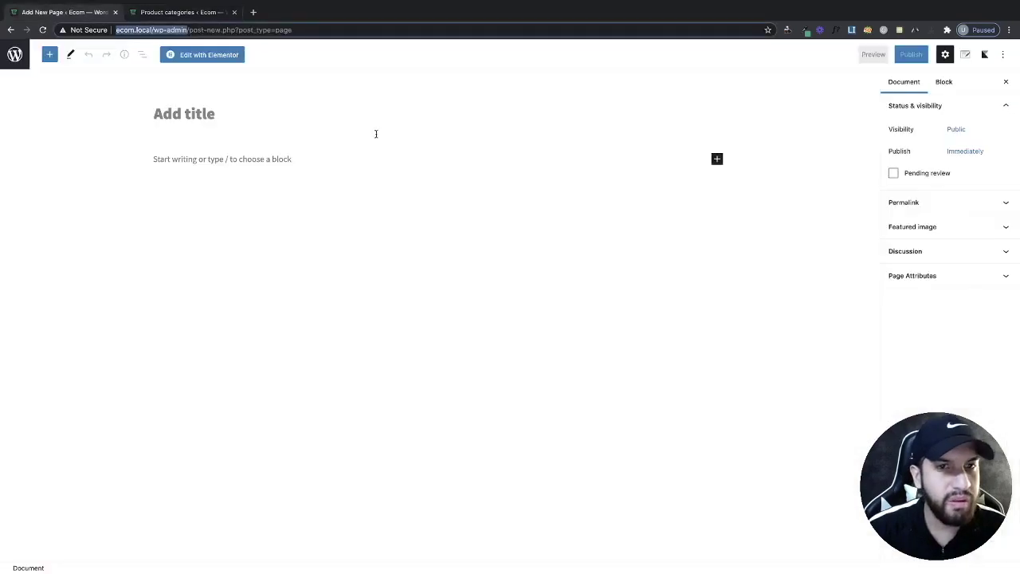
pyautogui.click(307, 125)
pyautogui.hotkey('ctrl', 'v')
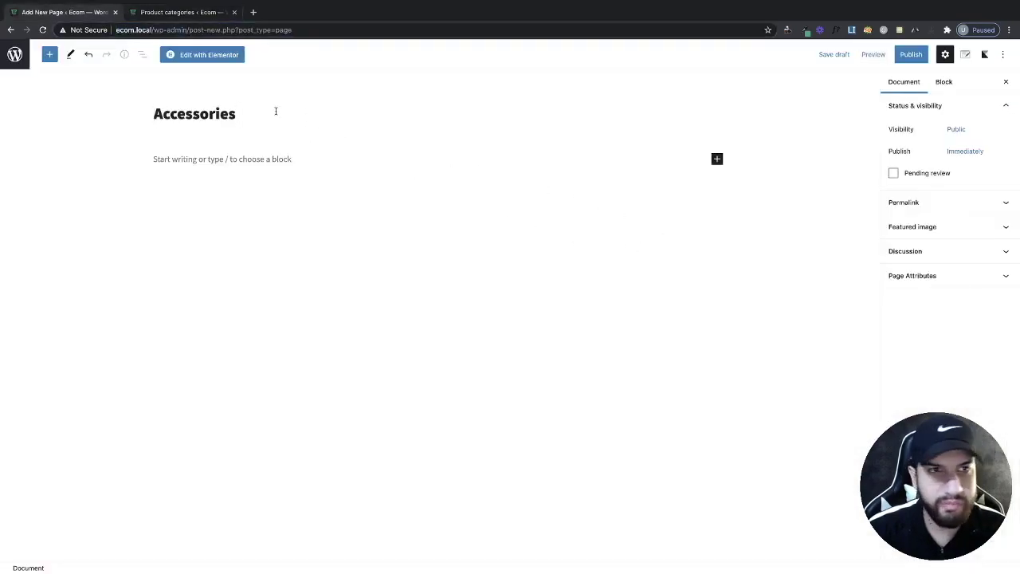
# Publish the Accessories page and open it for editing with Elementor
pyautogui.click(909, 55)
pyautogui.click(909, 56)
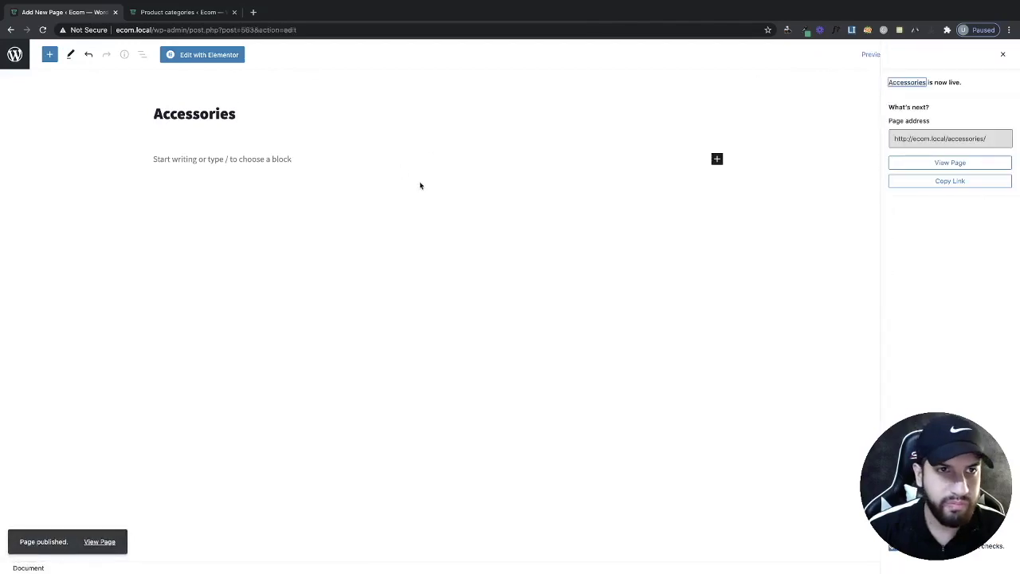
pyautogui.click(191, 59)
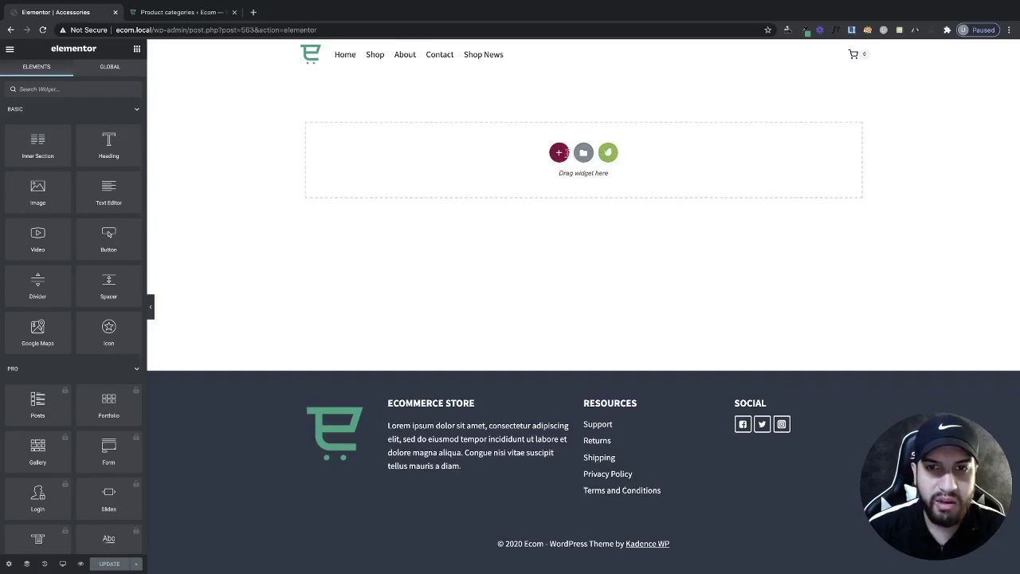
# Add a single-column section with a centre-aligned heading reading Accessories, using the copied category name
pyautogui.click(560, 153)
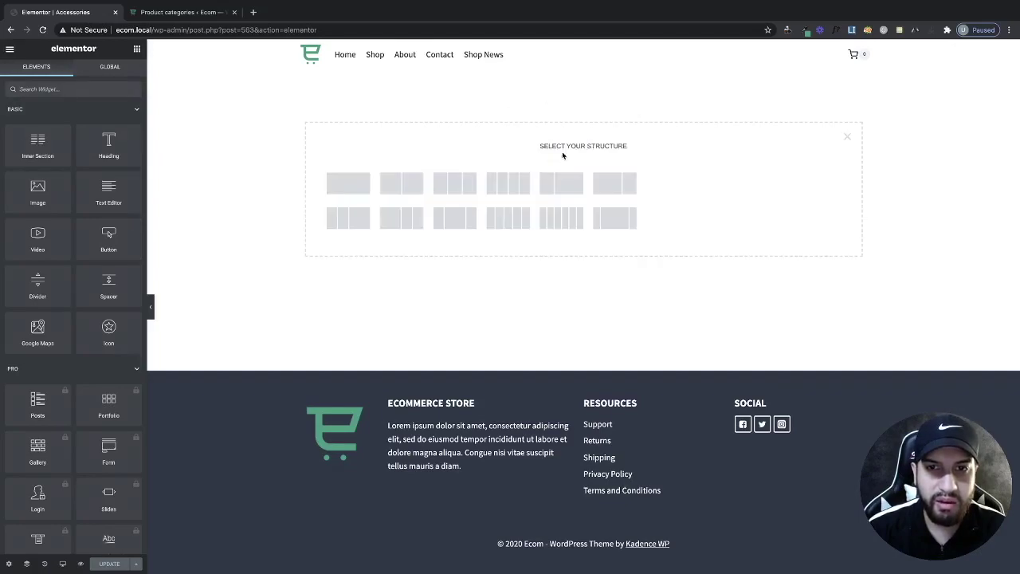
pyautogui.click(357, 190)
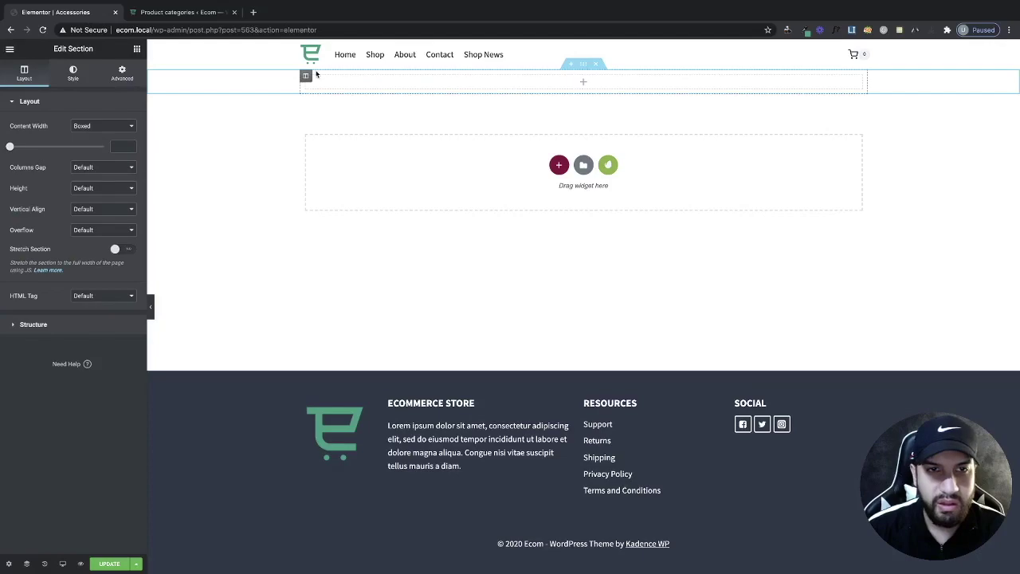
pyautogui.click(136, 48)
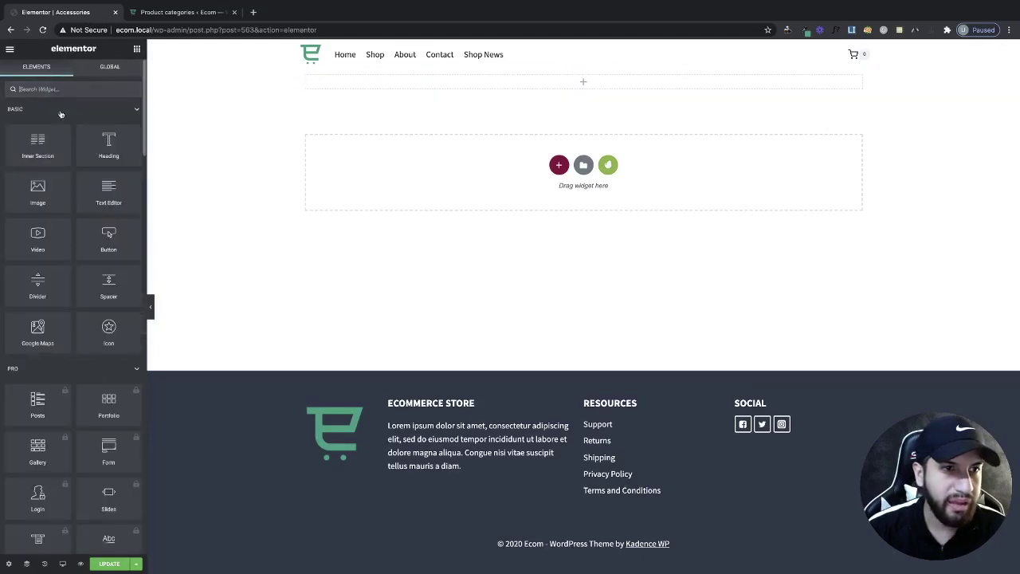
pyautogui.moveTo(107, 160); pyautogui.dragTo(632, 88)
pyautogui.tripleClick(102, 148)
pyautogui.hotkey('ctrl', 'v')
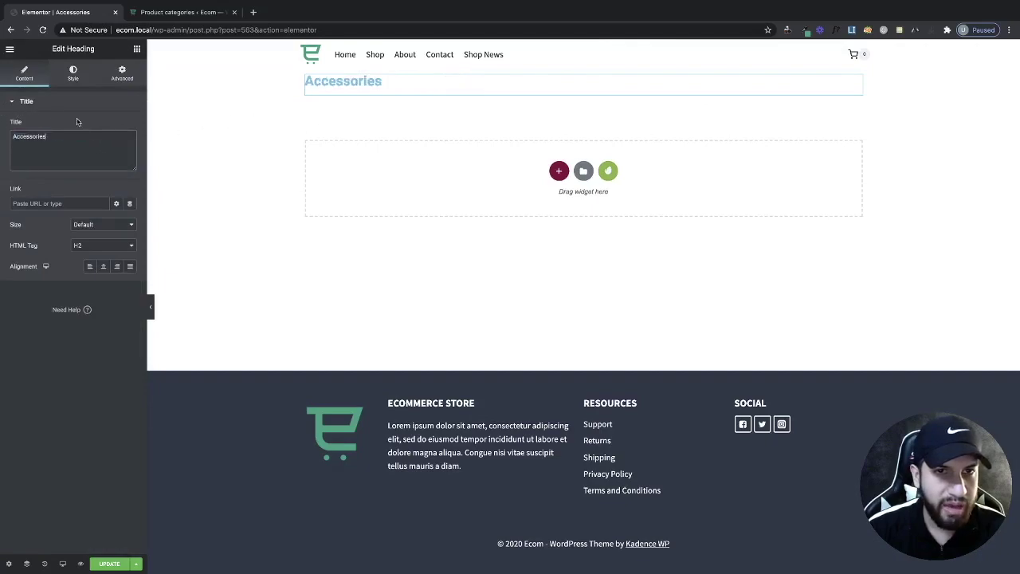
pyautogui.click(103, 266)
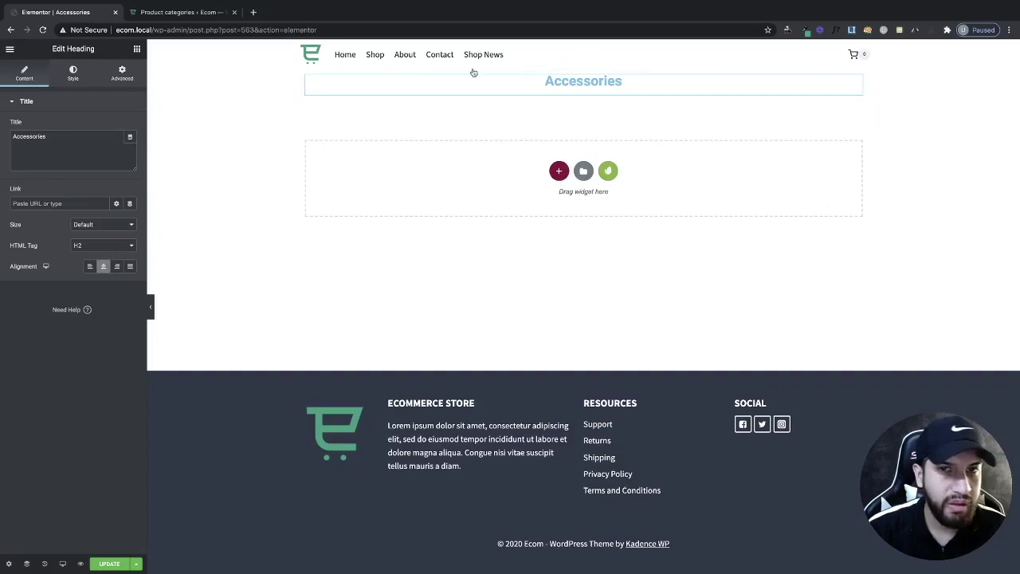
# Give the heading's section a classic background using the media library photo of a person packing a box
pyautogui.click(583, 65)
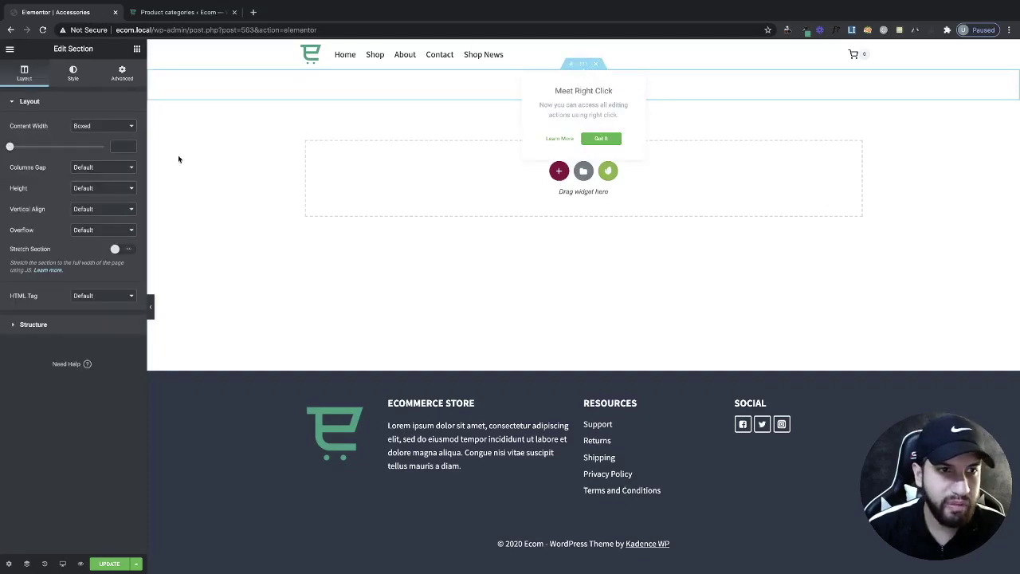
pyautogui.click(73, 74)
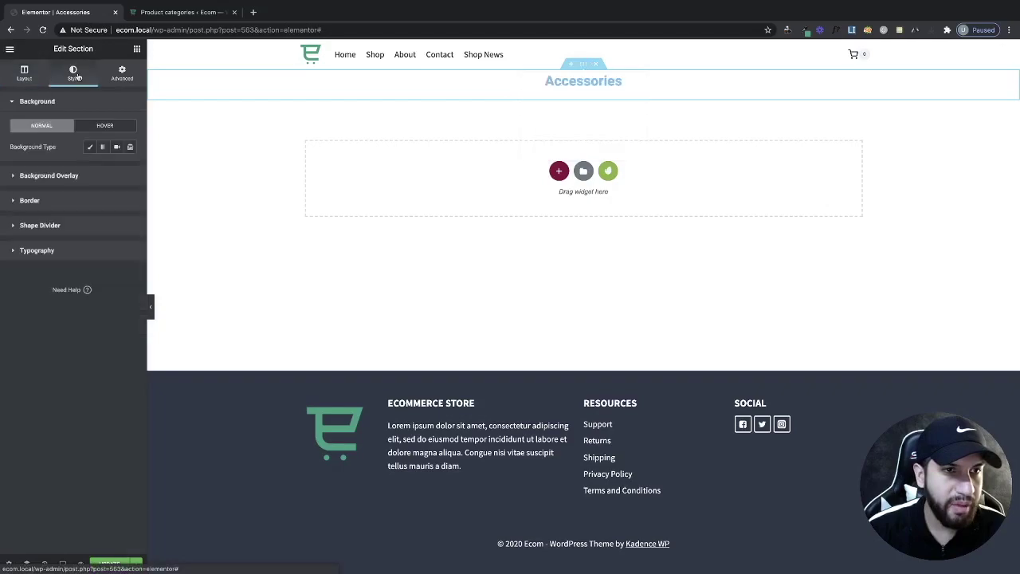
pyautogui.click(90, 147)
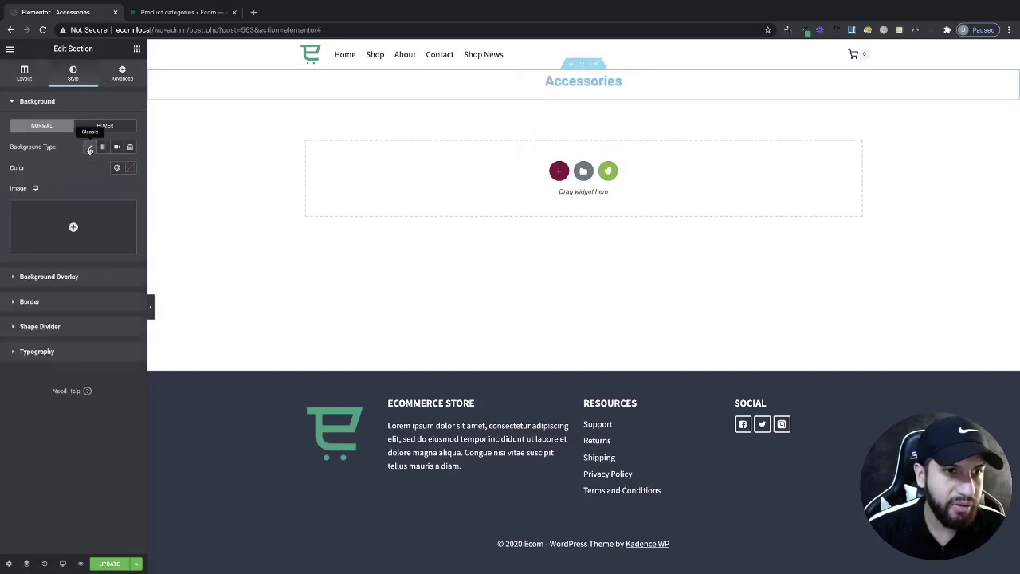
pyautogui.click(118, 222)
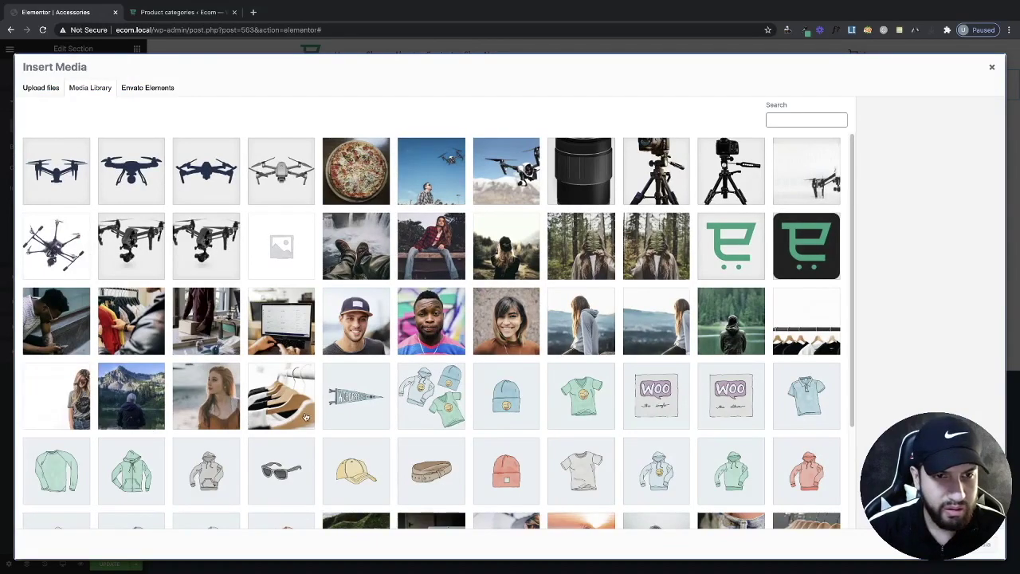
pyautogui.click(194, 330)
pyautogui.click(986, 545)
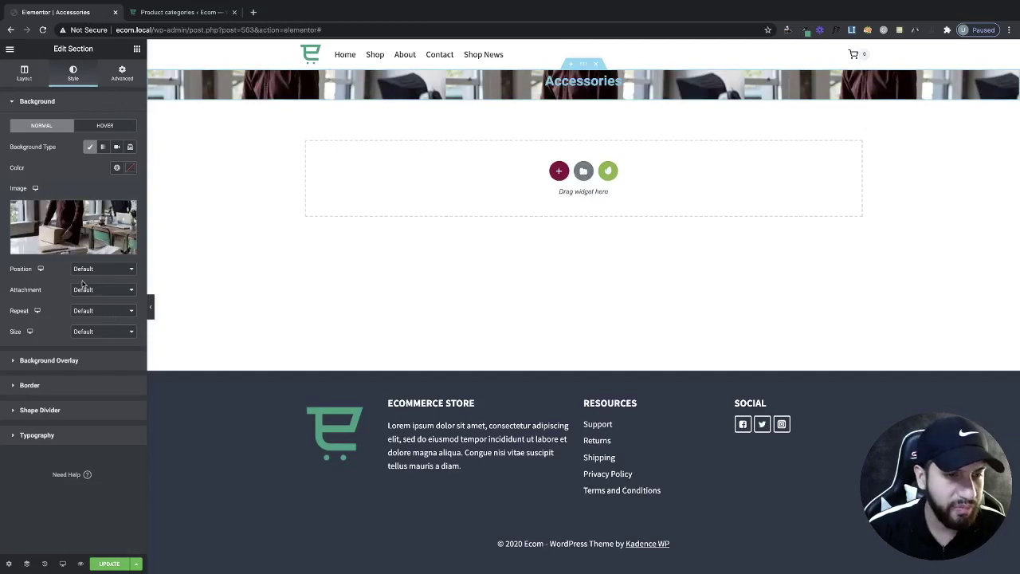
# Set the section's background image to Cover size, No-repeat, Scroll attachment and Center Center position
pyautogui.click(94, 330)
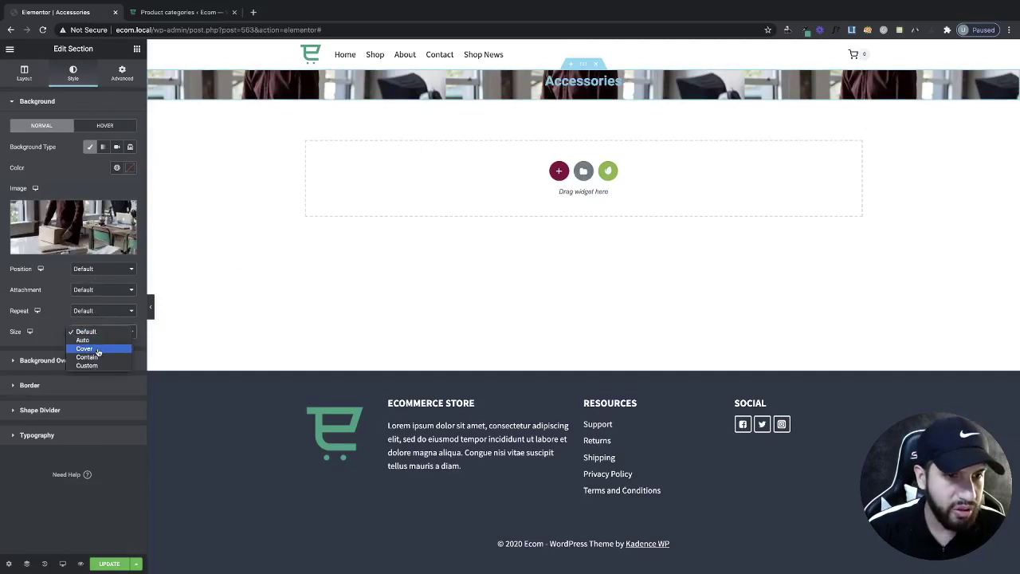
pyautogui.click(98, 349)
pyautogui.click(94, 311)
pyautogui.click(90, 319)
pyautogui.click(101, 290)
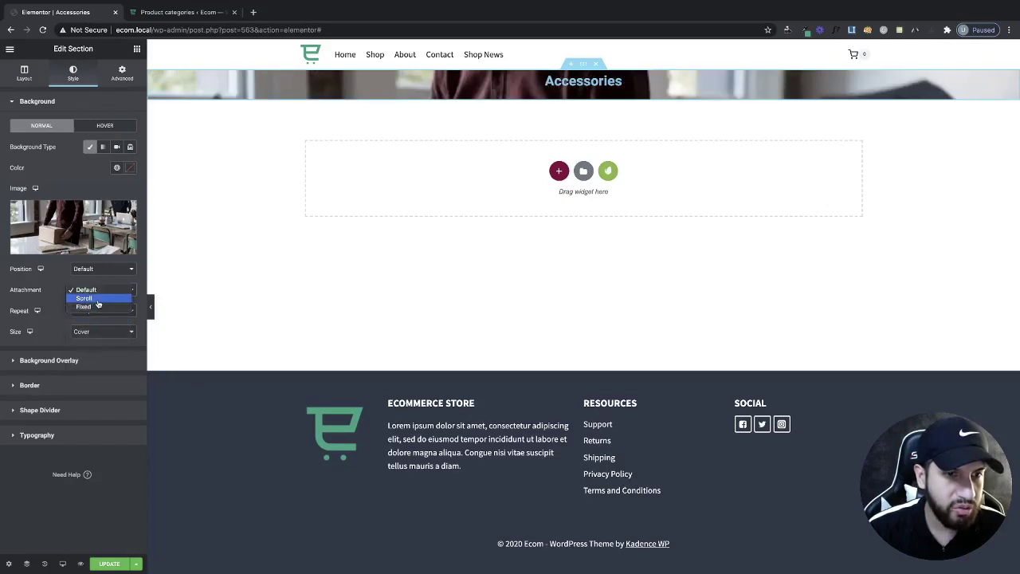
pyautogui.click(100, 288)
pyautogui.click(99, 269)
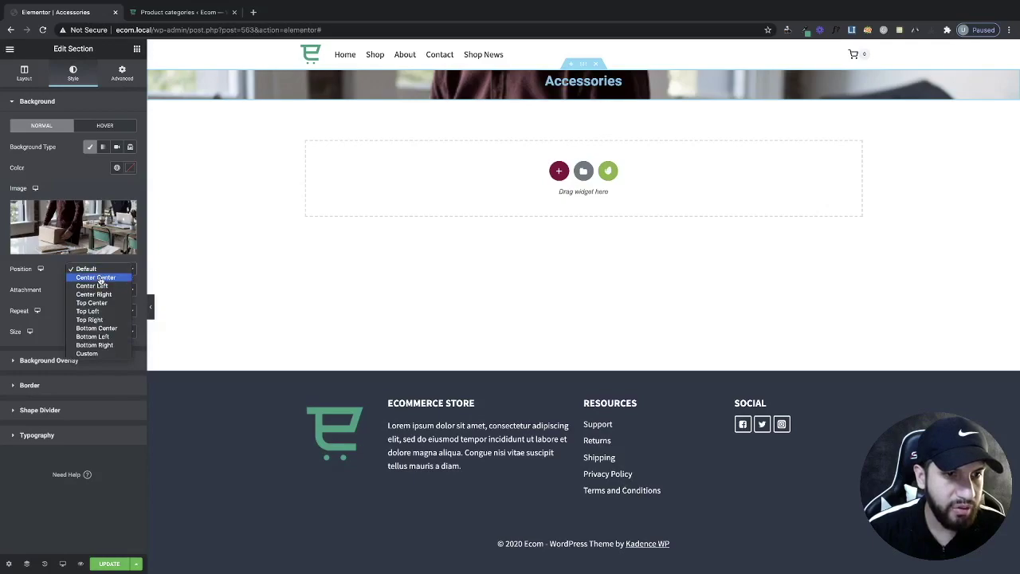
pyautogui.click(95, 278)
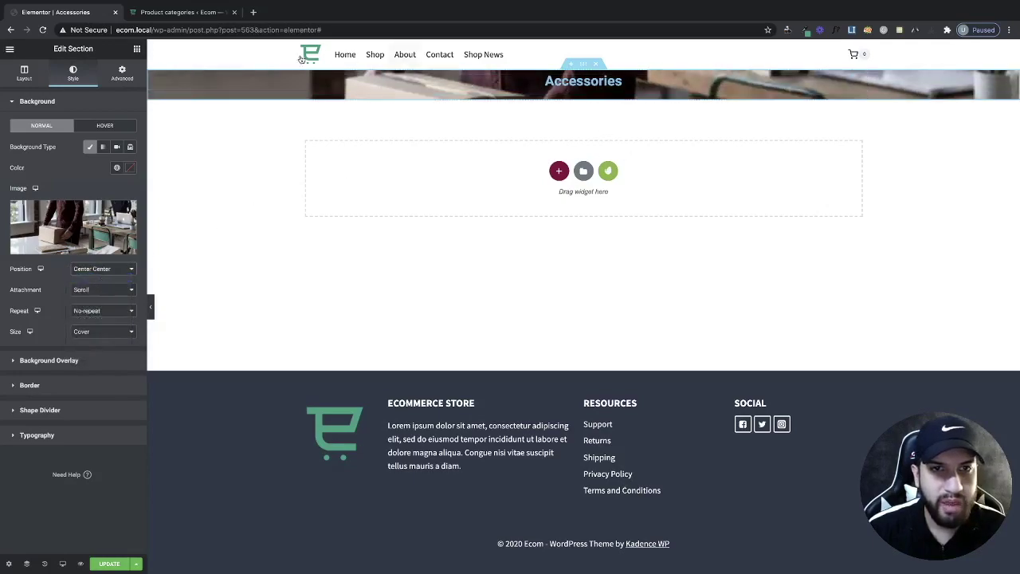
# Set the section's height to Min Height with a minimum of 400 px
pyautogui.click(25, 76)
pyautogui.click(90, 188)
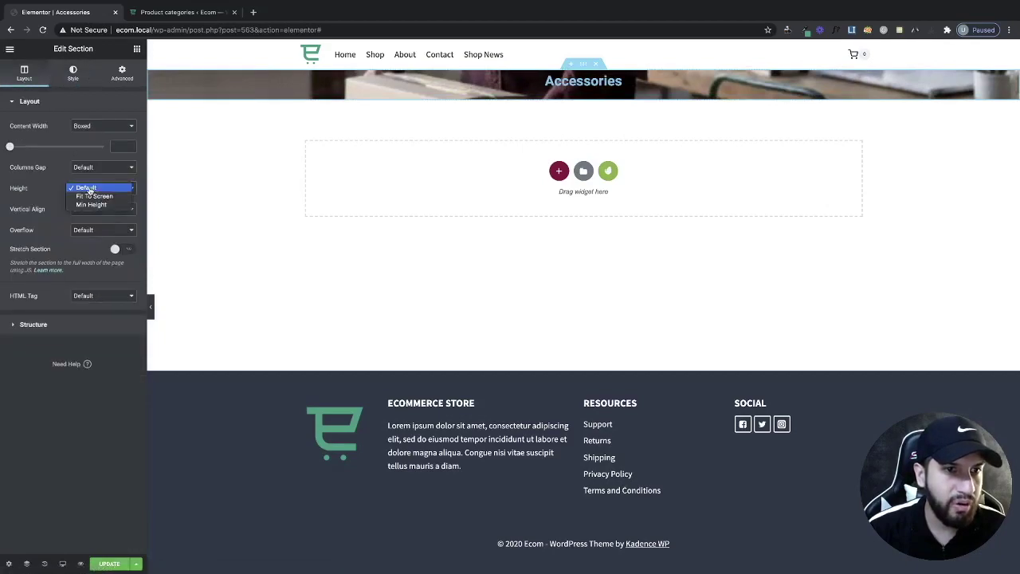
pyautogui.click(93, 205)
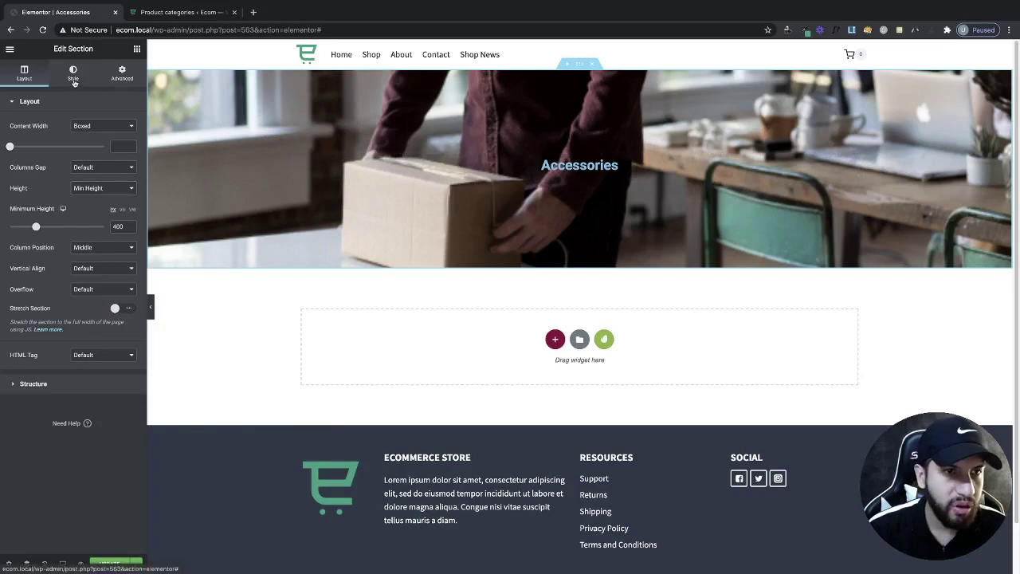
# Switch the background image to a custom position with X at 0 and Y at about -305 px
pyautogui.click(73, 80)
pyautogui.click(106, 272)
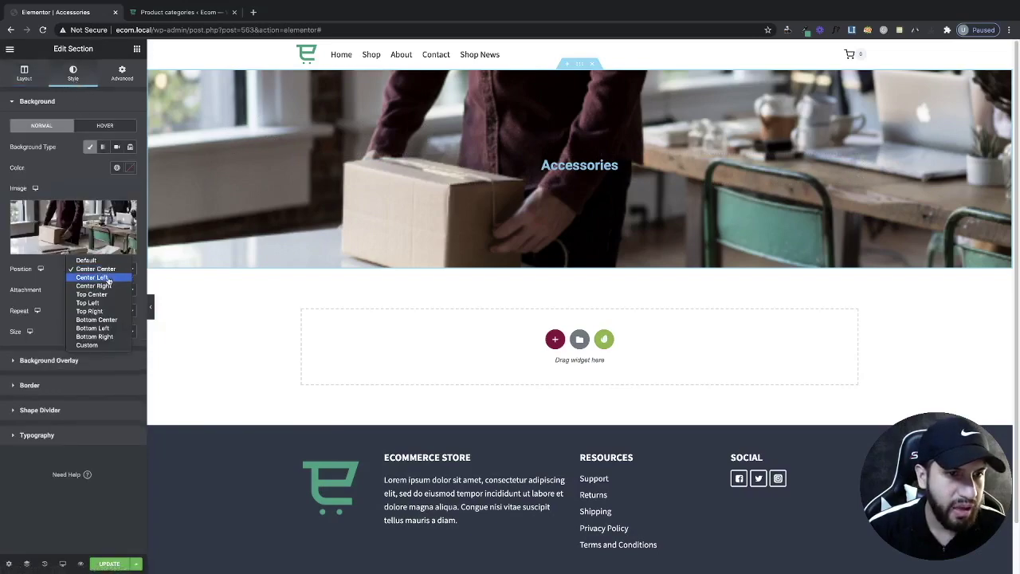
pyautogui.click(112, 344)
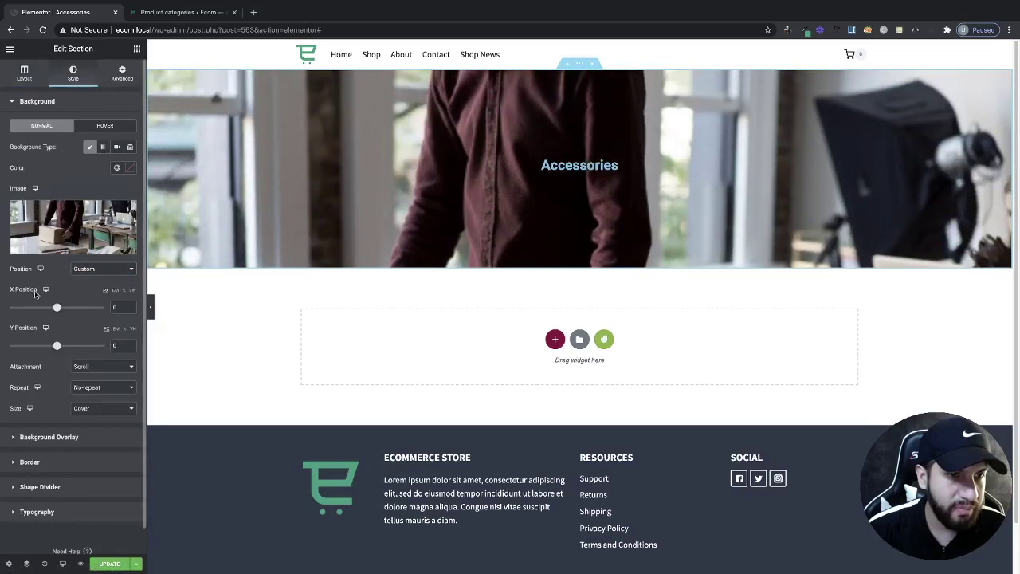
pyautogui.moveTo(57, 311); pyautogui.dragTo(60, 309)
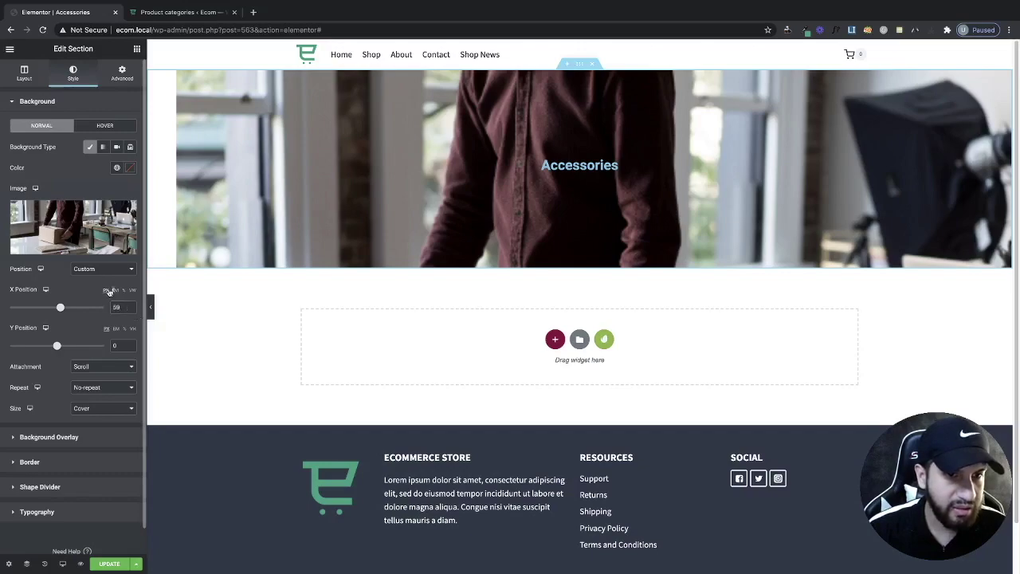
pyautogui.click(116, 307)
pyautogui.press('BackSpace')
pyautogui.press('BackSpace')
pyautogui.write('0')
pyautogui.moveTo(55, 348); pyautogui.dragTo(38, 345)
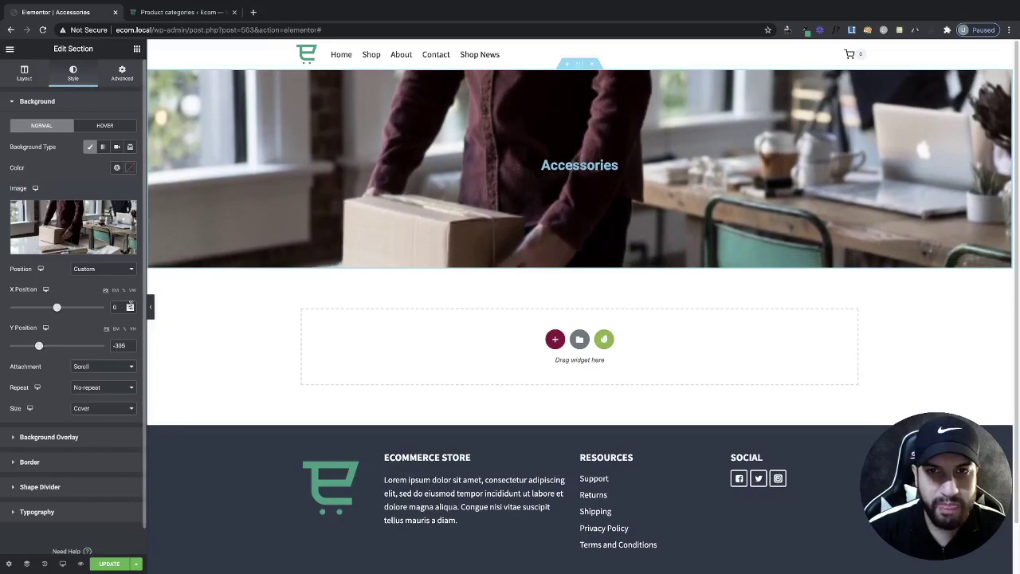
# Style the Accessories heading with white text (#FFFFFF) and a font size of about 75 px
pyautogui.click(561, 174)
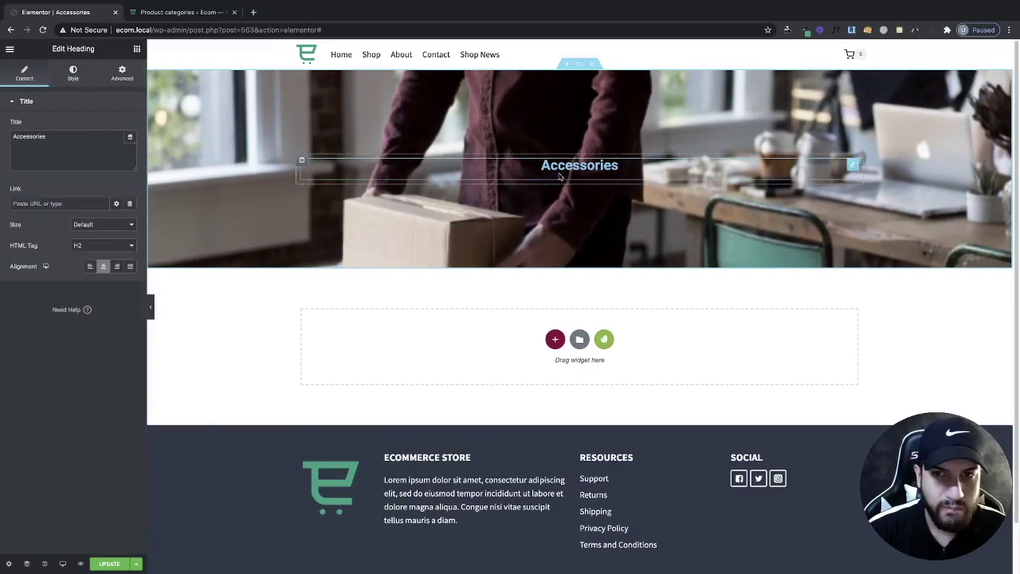
pyautogui.click(72, 73)
pyautogui.click(128, 126)
pyautogui.click(13, 151)
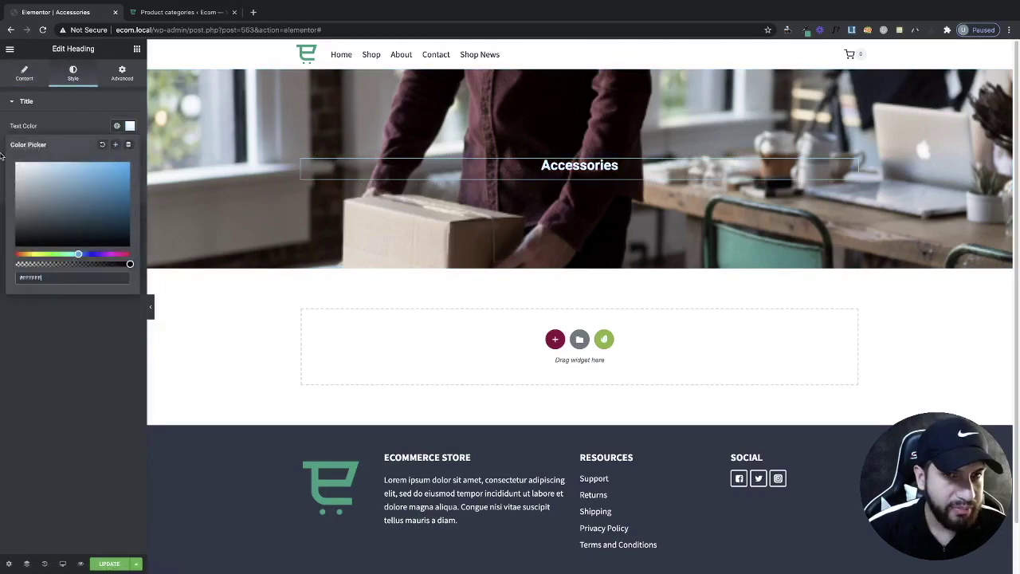
pyautogui.click(82, 127)
pyautogui.click(130, 147)
pyautogui.moveTo(17, 232); pyautogui.dragTo(46, 234)
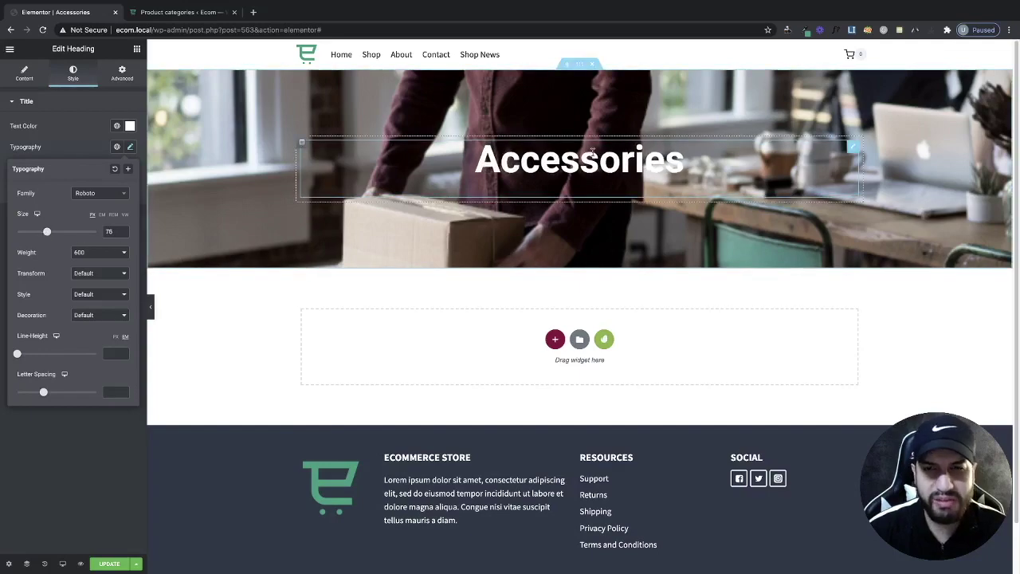
# Add a classic black background overlay to the hero section with an opacity of 0.51
pyautogui.rightClick(263, 163)
pyautogui.click(275, 169)
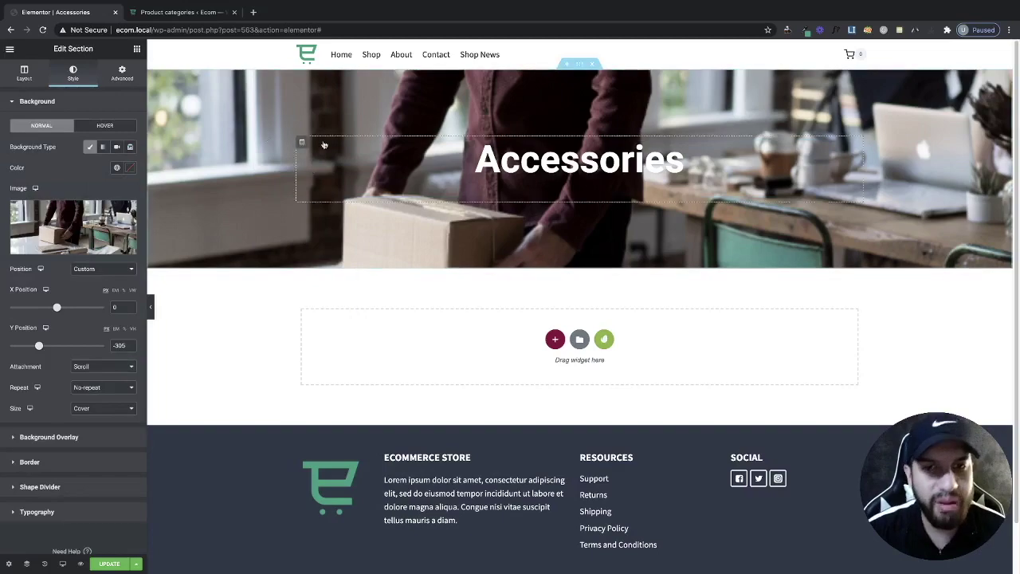
pyautogui.scroll(-1, 96, 291)
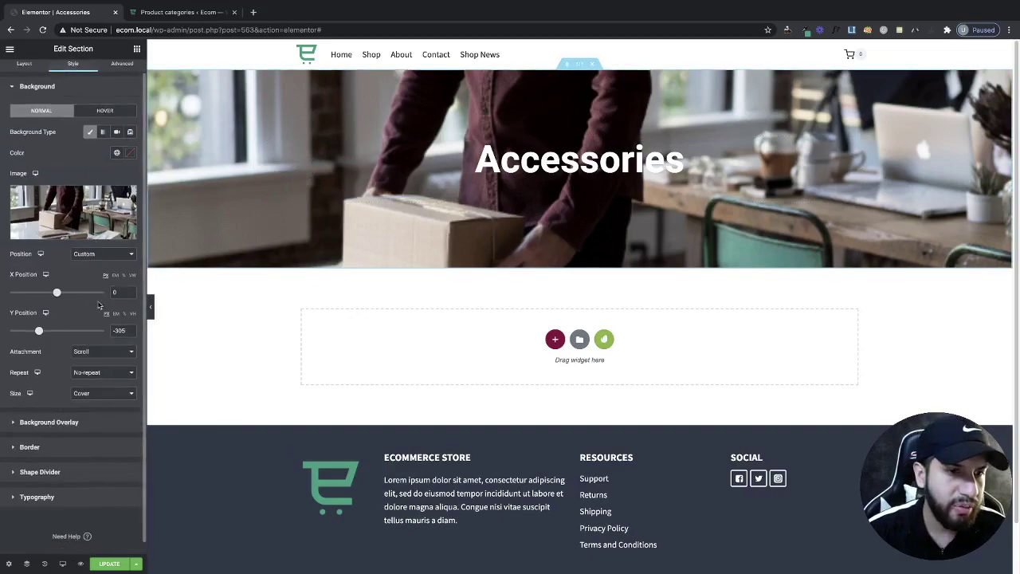
pyautogui.rightClick(267, 152)
pyautogui.click(275, 160)
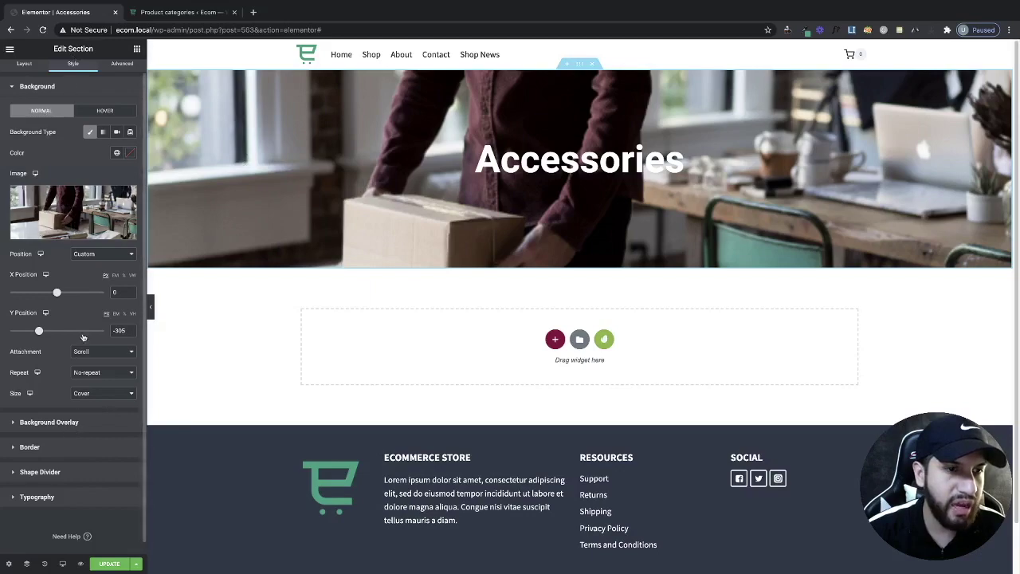
pyautogui.click(78, 422)
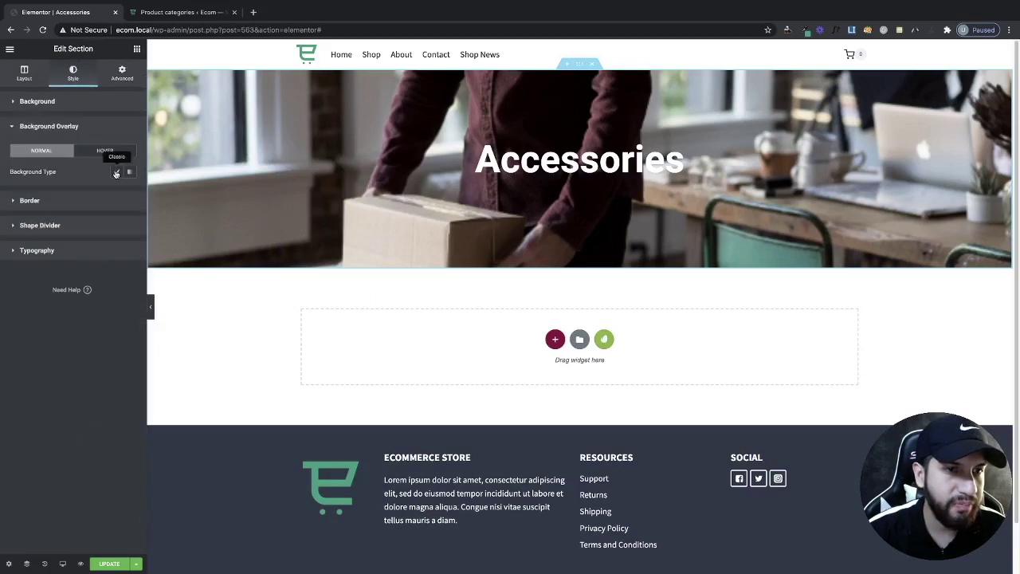
pyautogui.click(115, 171)
pyautogui.click(131, 192)
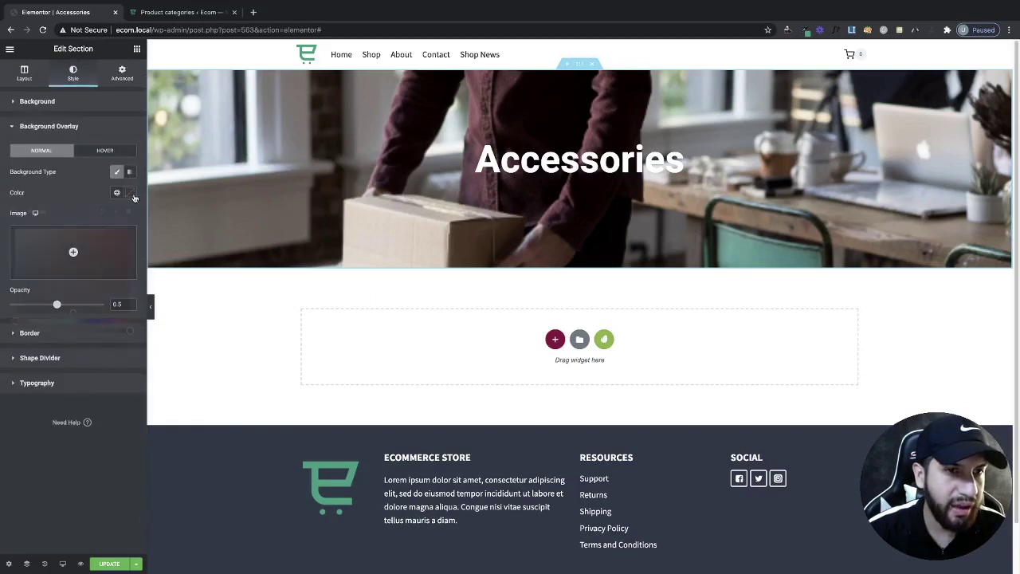
pyautogui.moveTo(29, 305); pyautogui.dragTo(2, 325)
pyautogui.click(67, 187)
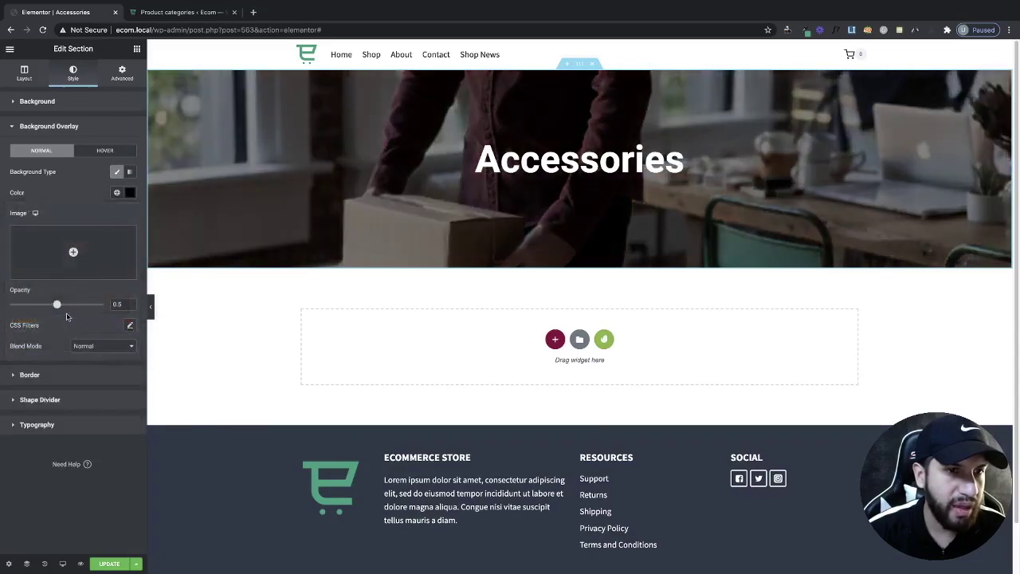
pyautogui.moveTo(57, 306); pyautogui.dragTo(61, 308)
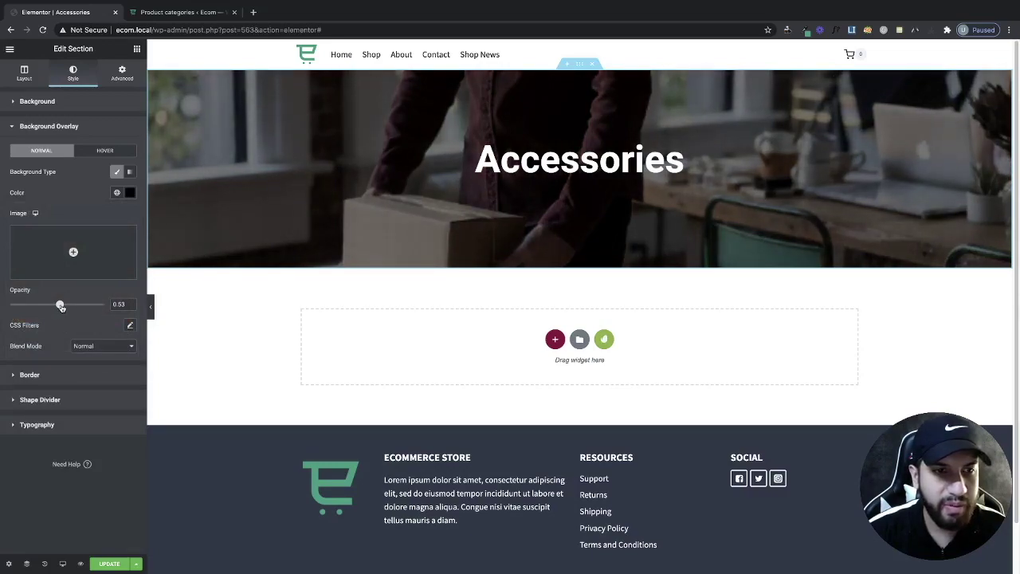
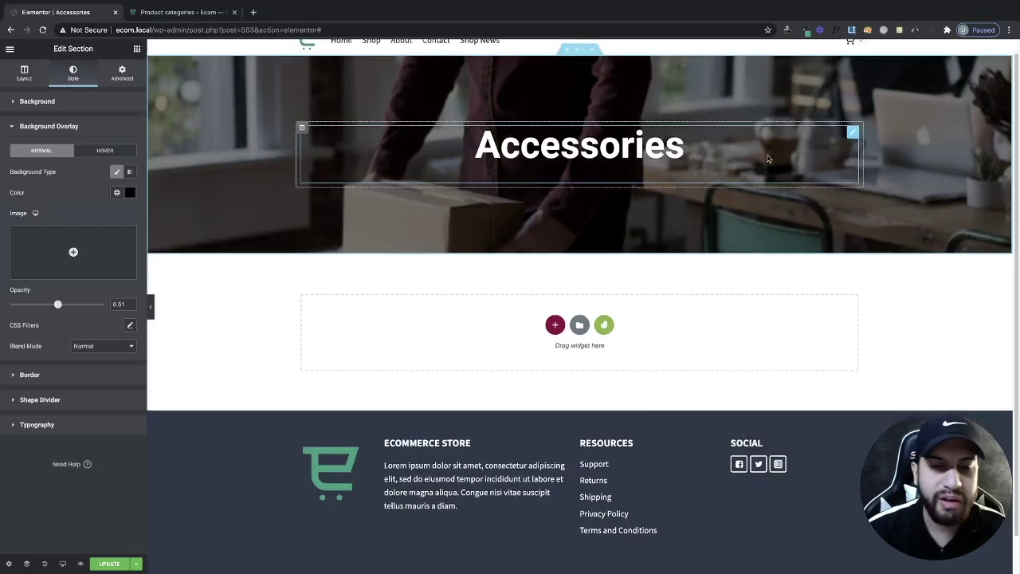
pyautogui.scroll(1, 761, 171)
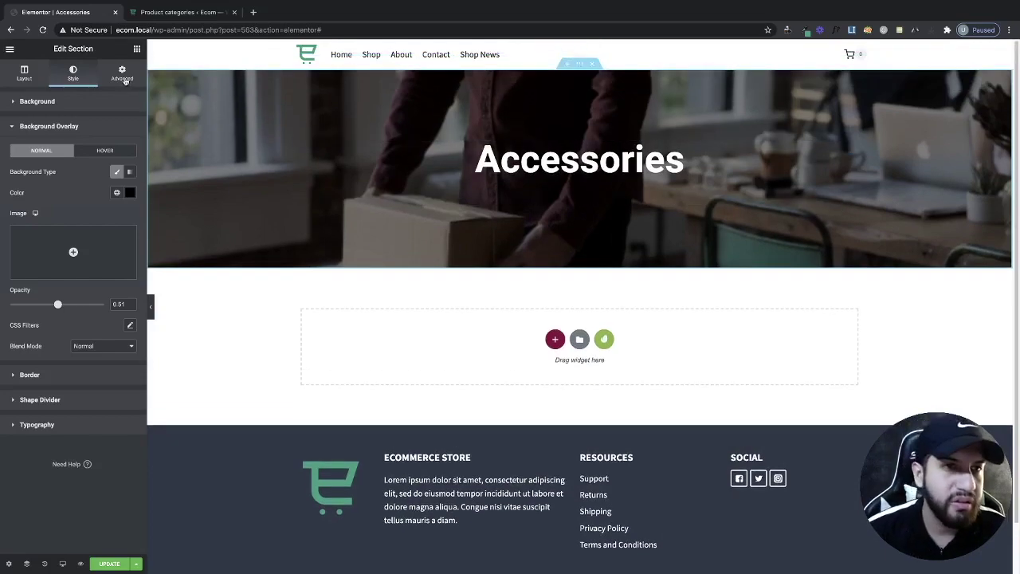
# Find the WL: Universal Product Layout widget by searching for "product" and add it below the hero section
pyautogui.click(137, 51)
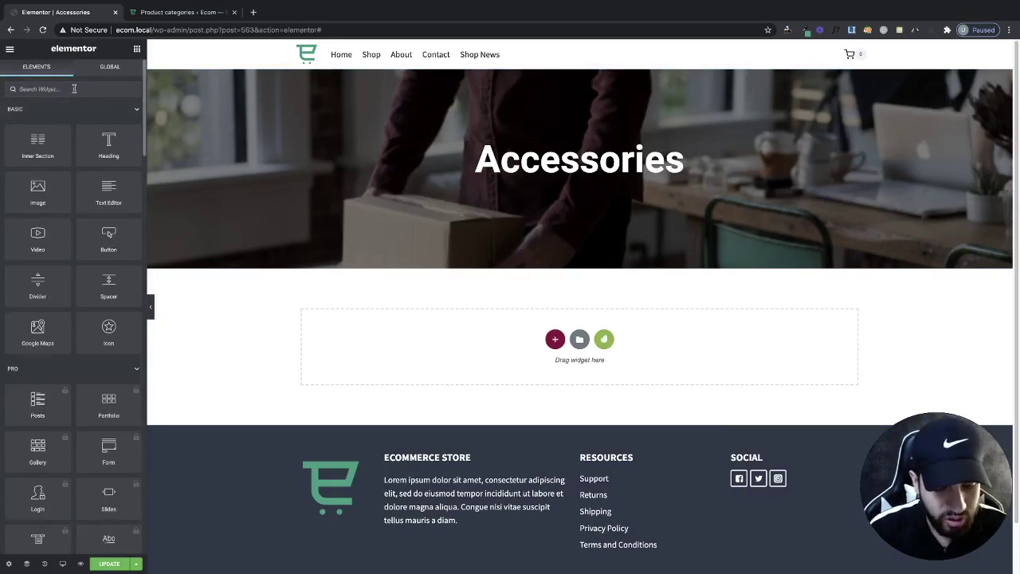
pyautogui.click(74, 89)
pyautogui.write('product')
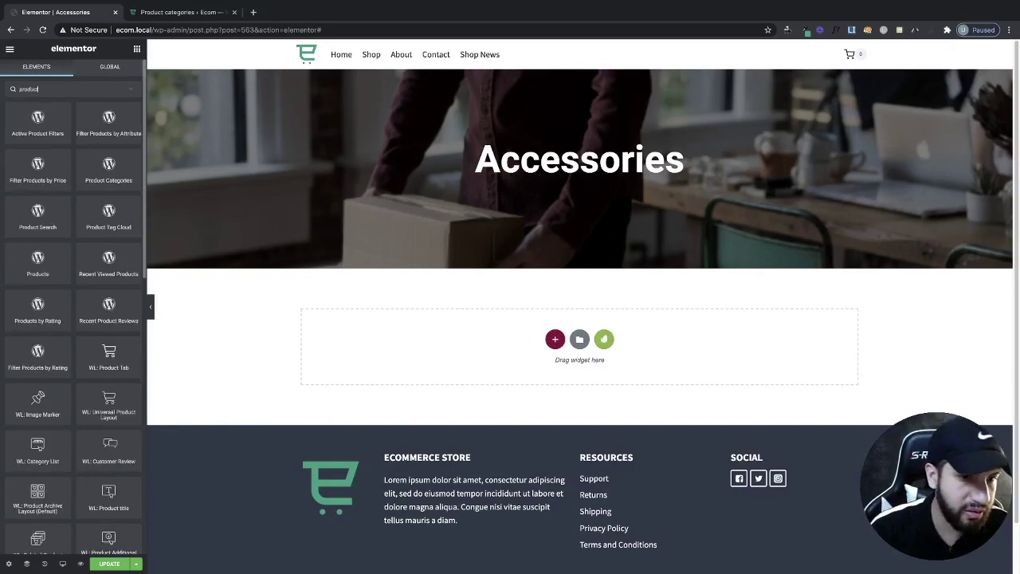
pyautogui.scroll(-1, 103, 368)
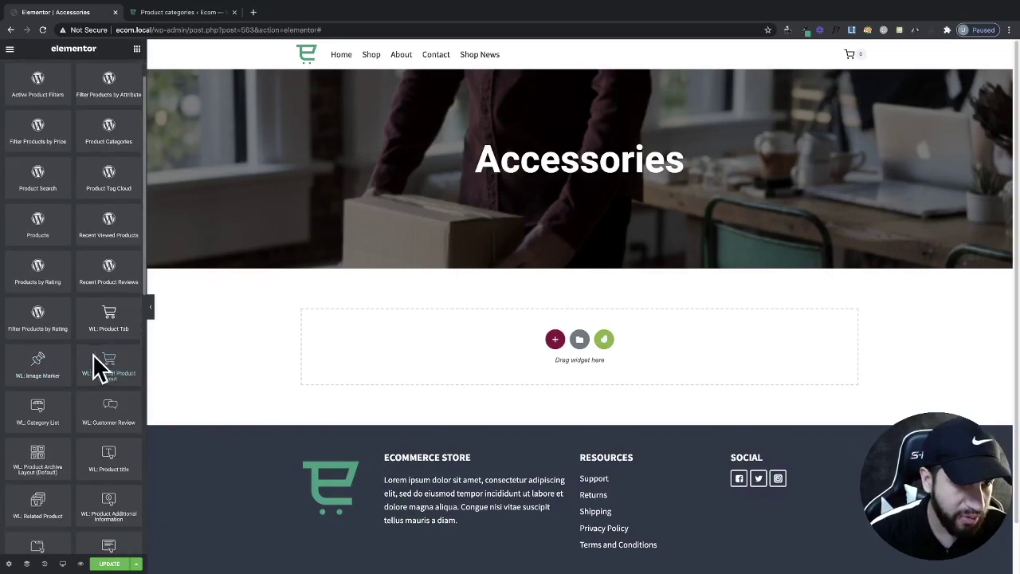
pyautogui.moveTo(106, 369); pyautogui.dragTo(495, 357)
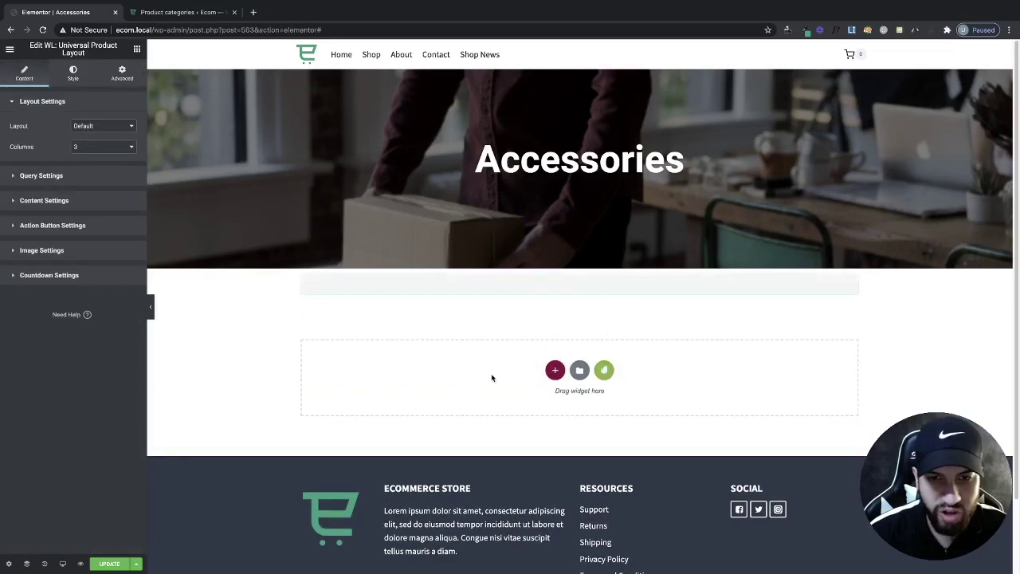
pyautogui.scroll(-1, 728, 425)
pyautogui.scroll(1, 811, 448)
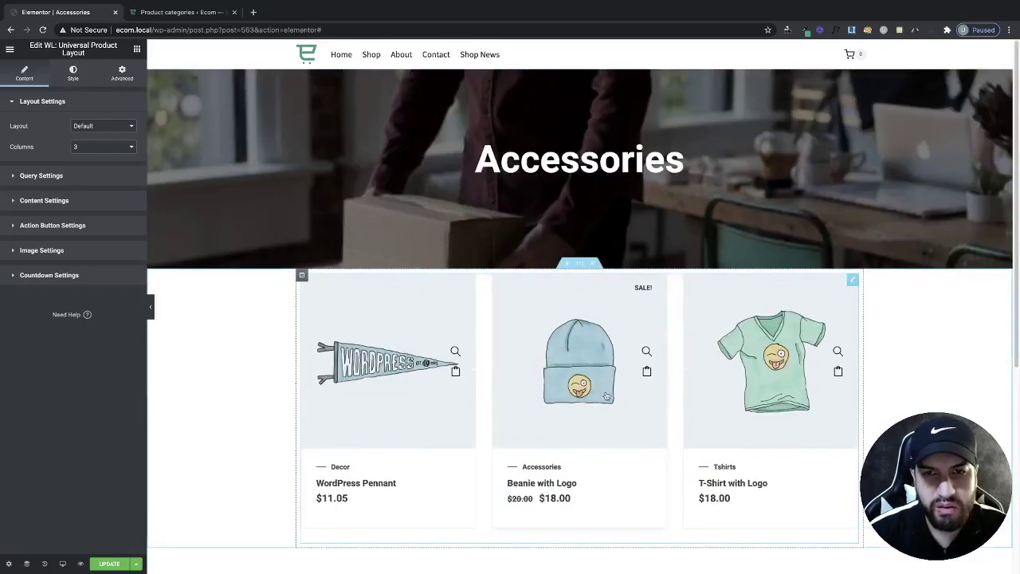
# Unlink the product section's padding values and set its top and bottom padding to 100 px
pyautogui.scroll(-1, 449, 319)
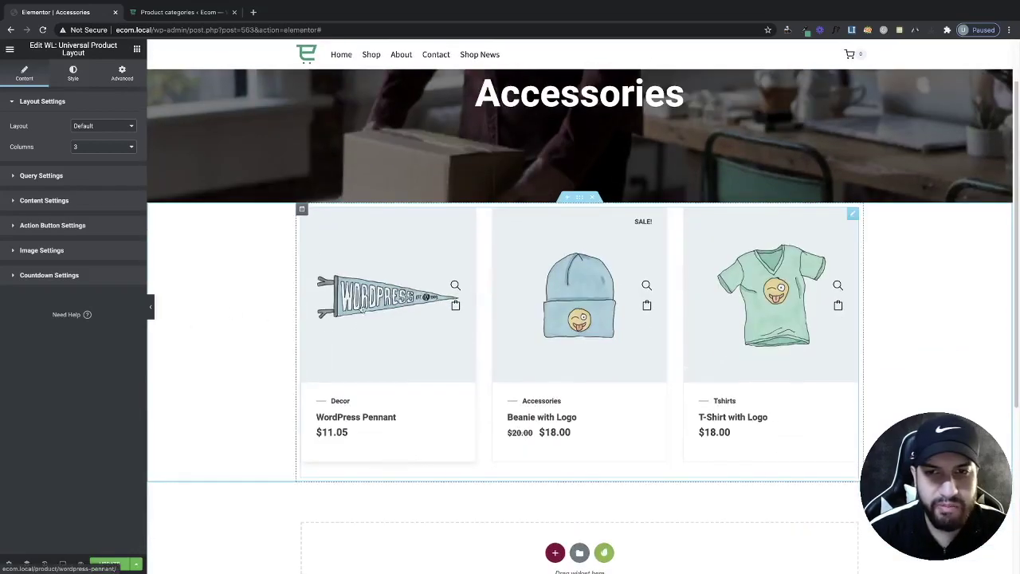
pyautogui.scroll(-1, 637, 230)
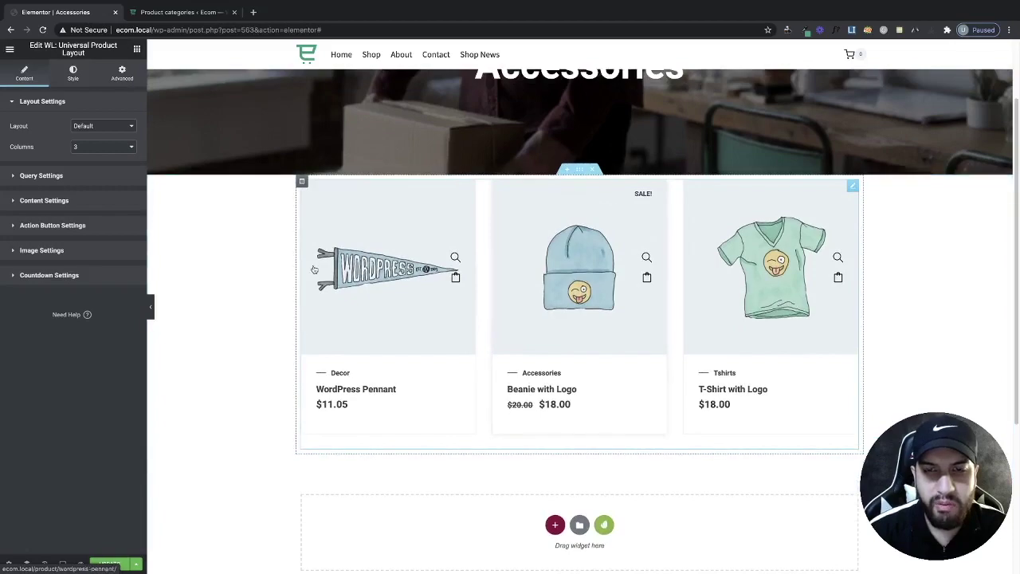
pyautogui.scroll(1, 547, 267)
pyautogui.scroll(-1, 547, 268)
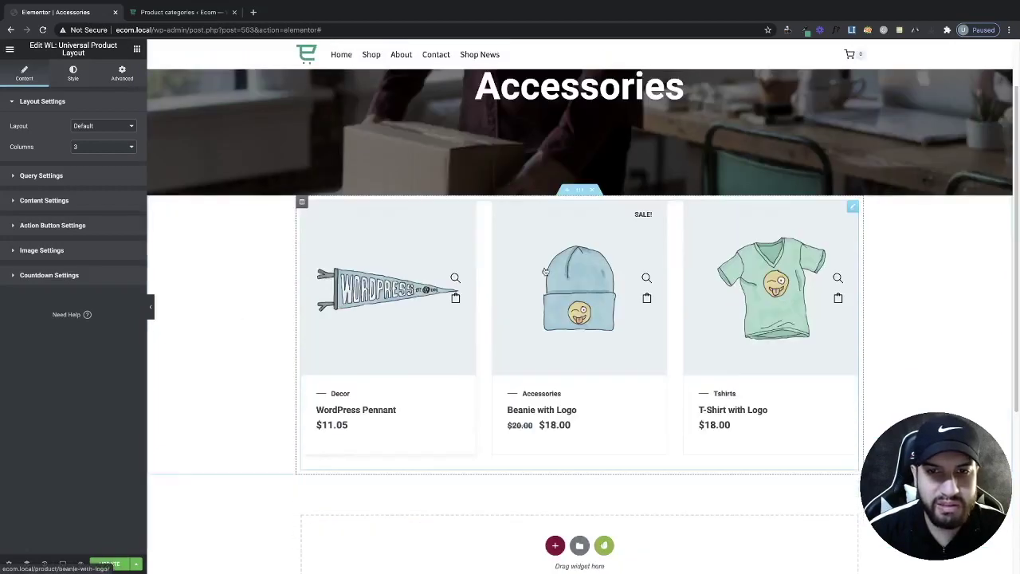
pyautogui.click(579, 191)
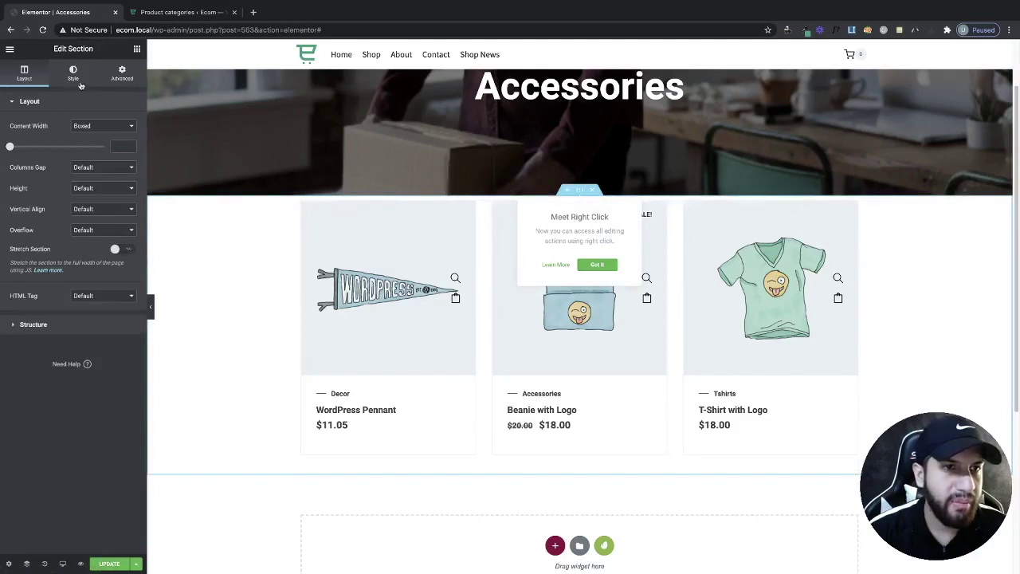
pyautogui.click(122, 73)
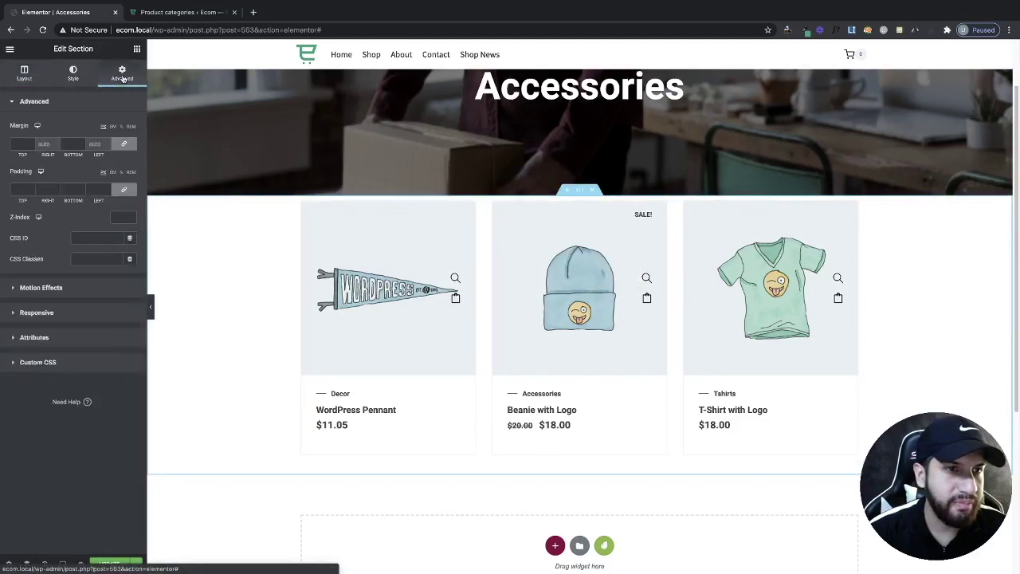
pyautogui.click(125, 188)
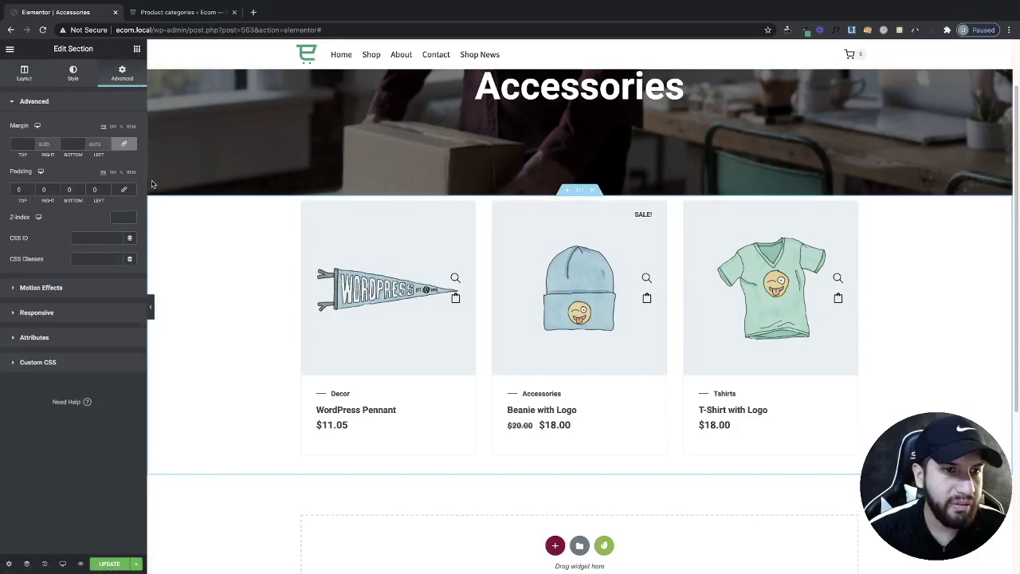
pyautogui.click(18, 190)
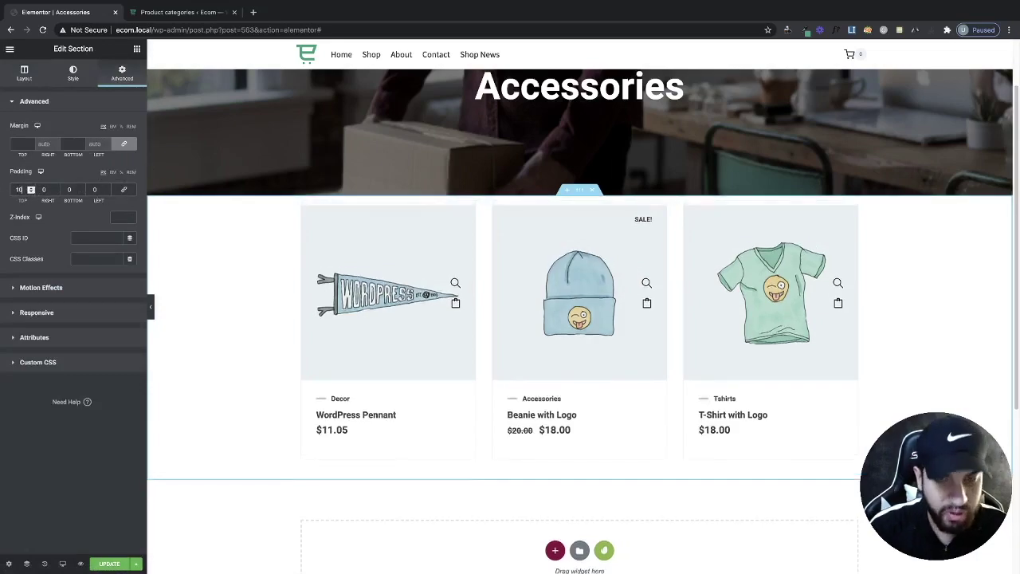
pyautogui.write('100')
pyautogui.click(69, 189)
pyautogui.write('100')
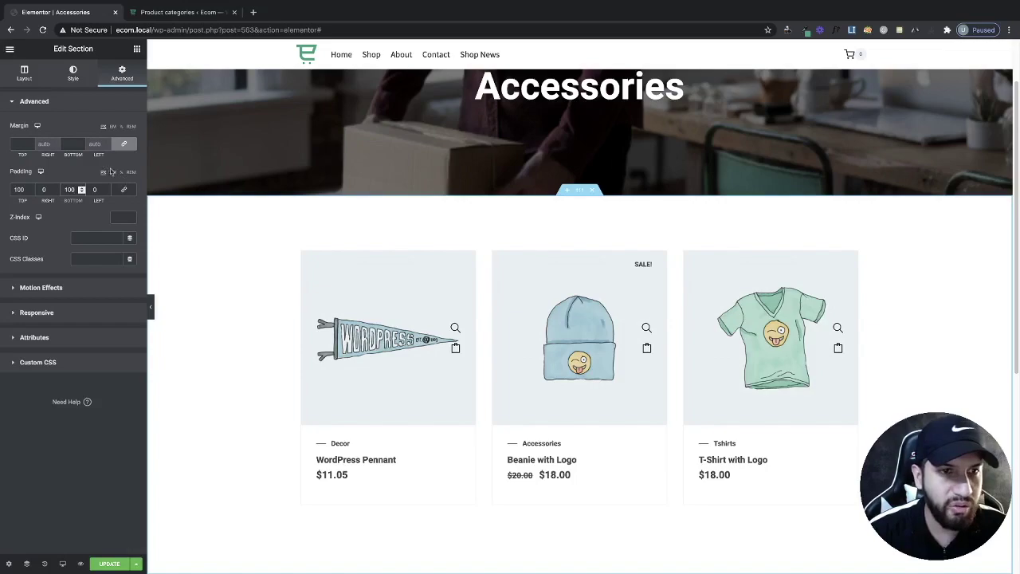
# Restrict the product layout widget's query to the Accessories product category
pyautogui.scroll(-2, 514, 302)
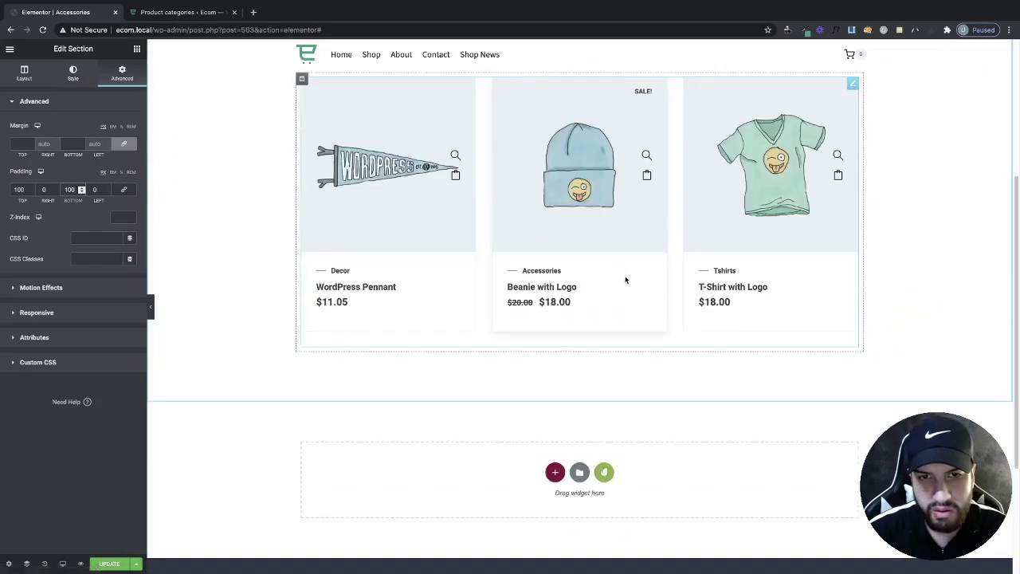
pyautogui.scroll(2, 626, 279)
pyautogui.scroll(1, 625, 275)
pyautogui.scroll(-1, 626, 269)
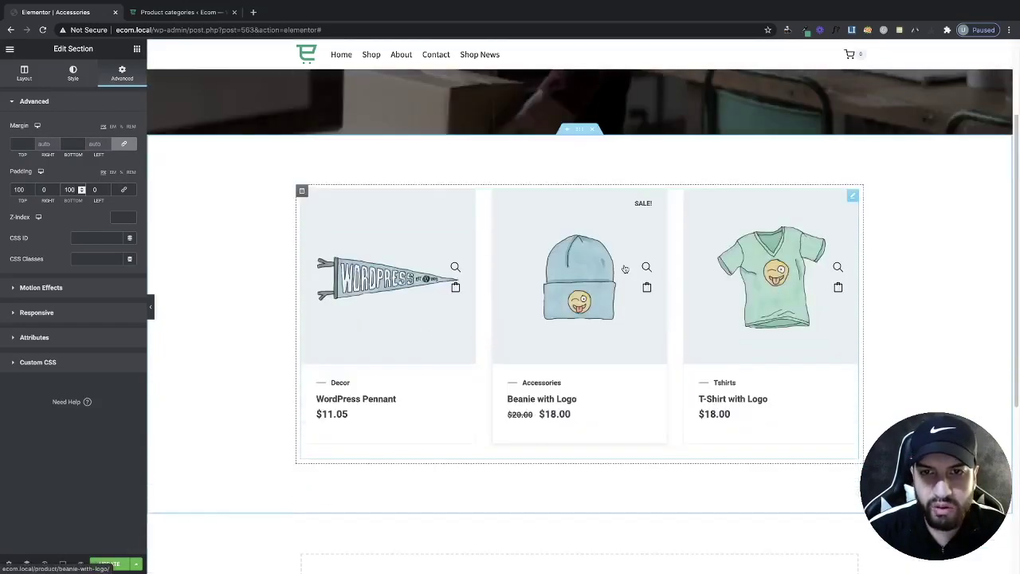
pyautogui.scroll(1, 699, 317)
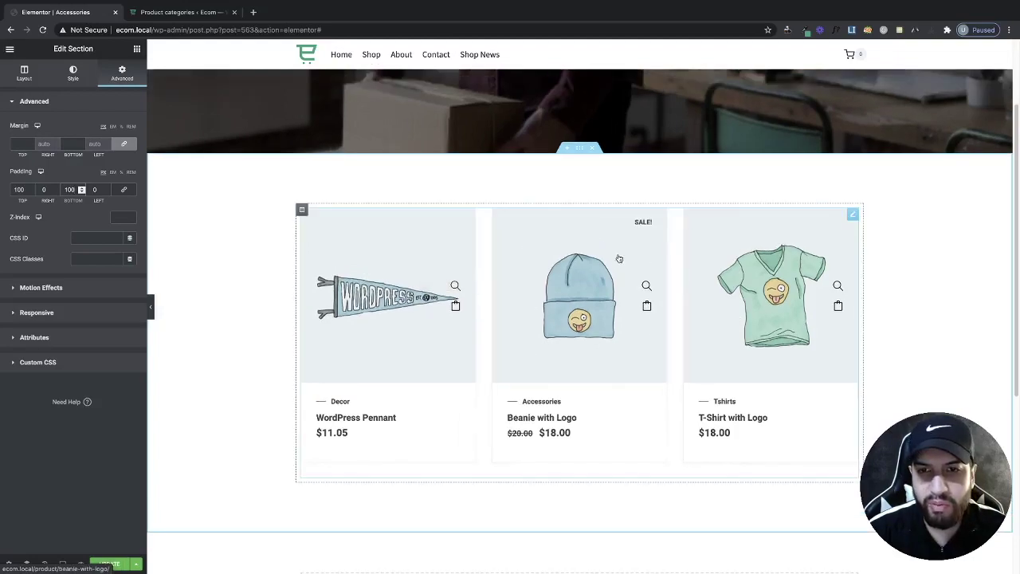
pyautogui.click(524, 244)
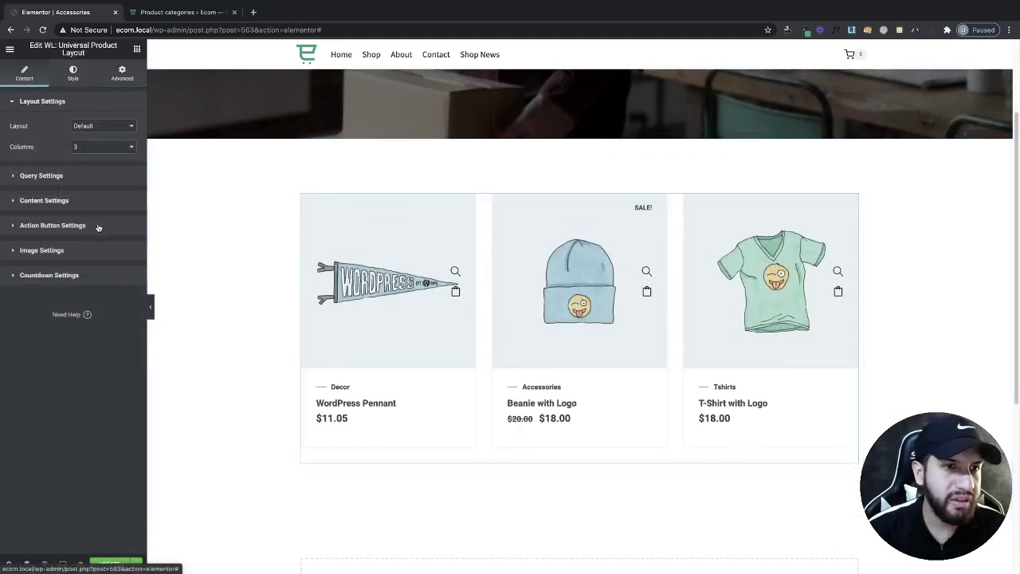
pyautogui.click(78, 176)
pyautogui.click(51, 202)
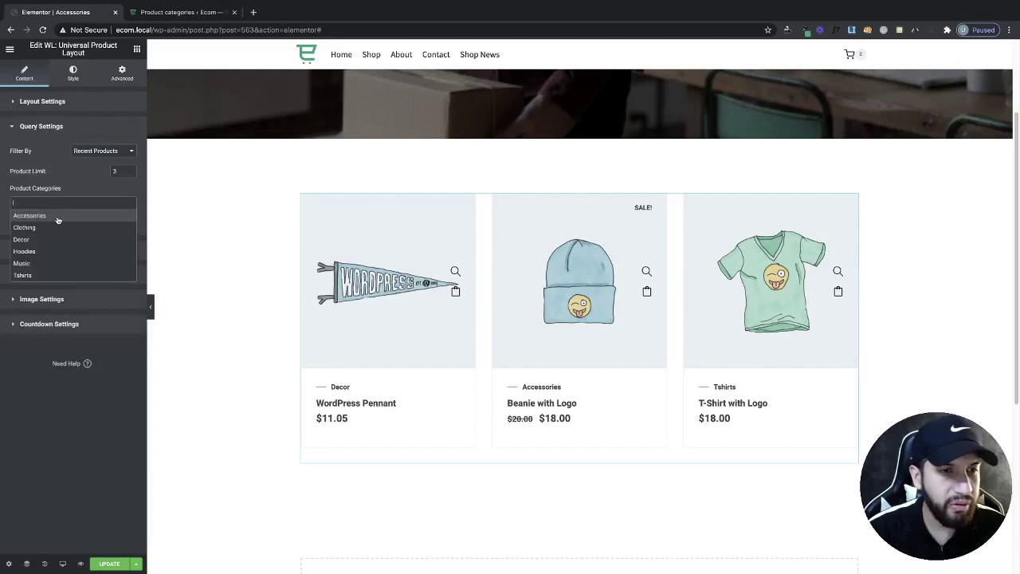
pyautogui.click(30, 215)
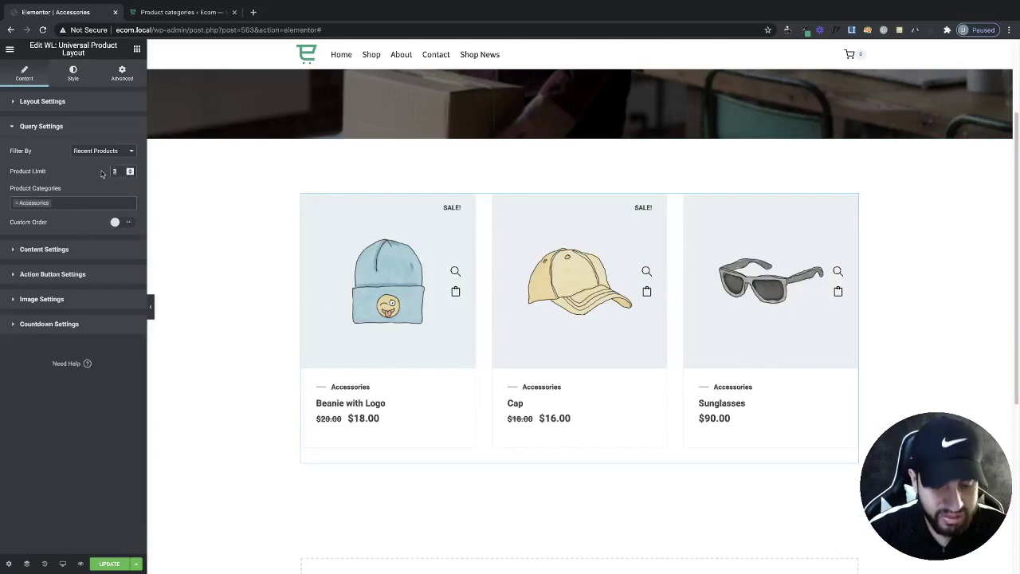
# Set the product layout's product limit to 60 and review the product grid
pyautogui.write('60')
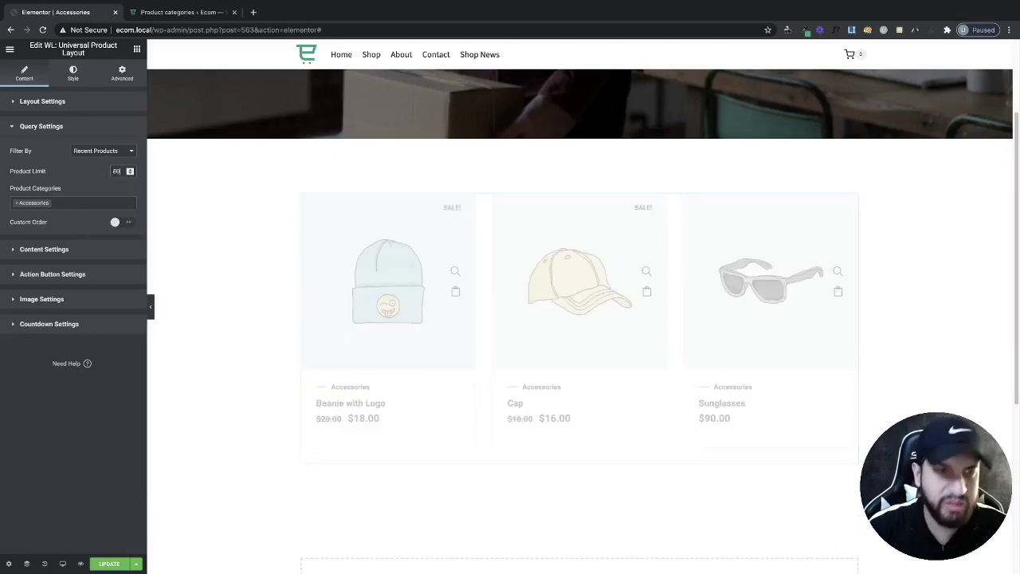
pyautogui.scroll(-1, 567, 304)
pyautogui.scroll(-2, 567, 304)
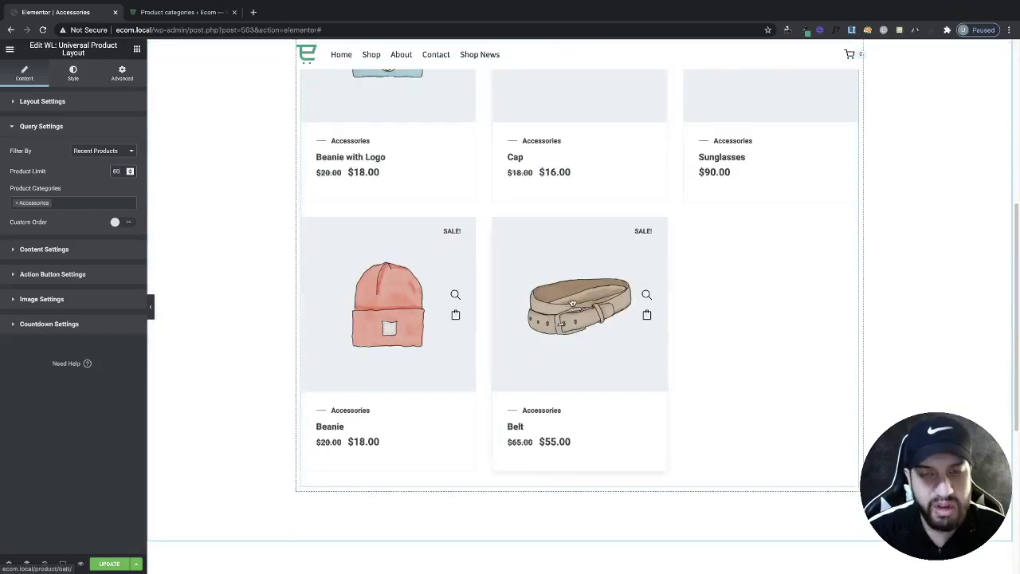
pyautogui.scroll(3, 567, 295)
pyautogui.scroll(-1, 475, 292)
pyautogui.scroll(-1, 475, 292)
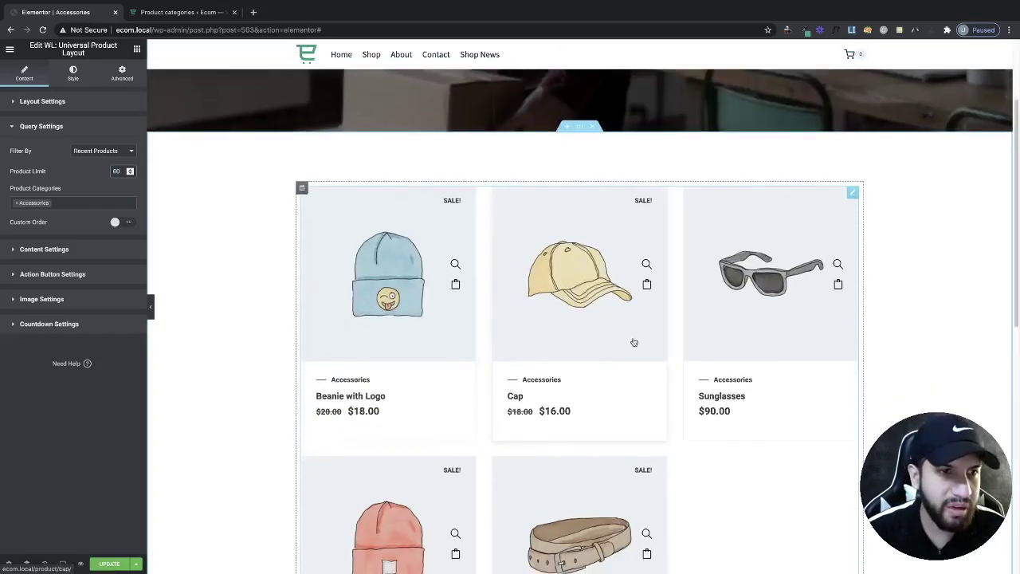
# Enable custom ordering for the product query and order the products by Date
pyautogui.scroll(-1, 474, 298)
pyautogui.click(118, 222)
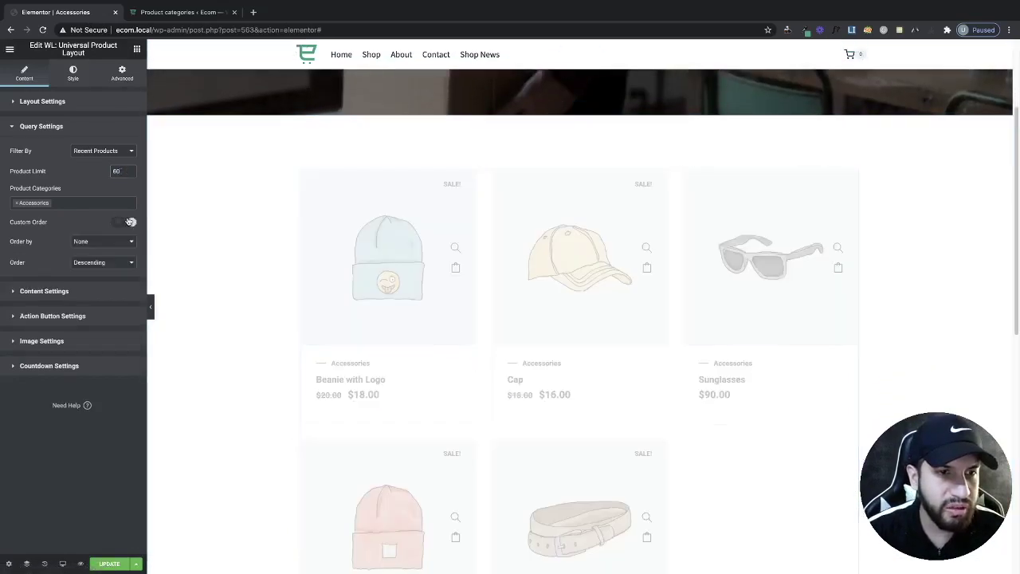
pyautogui.click(114, 242)
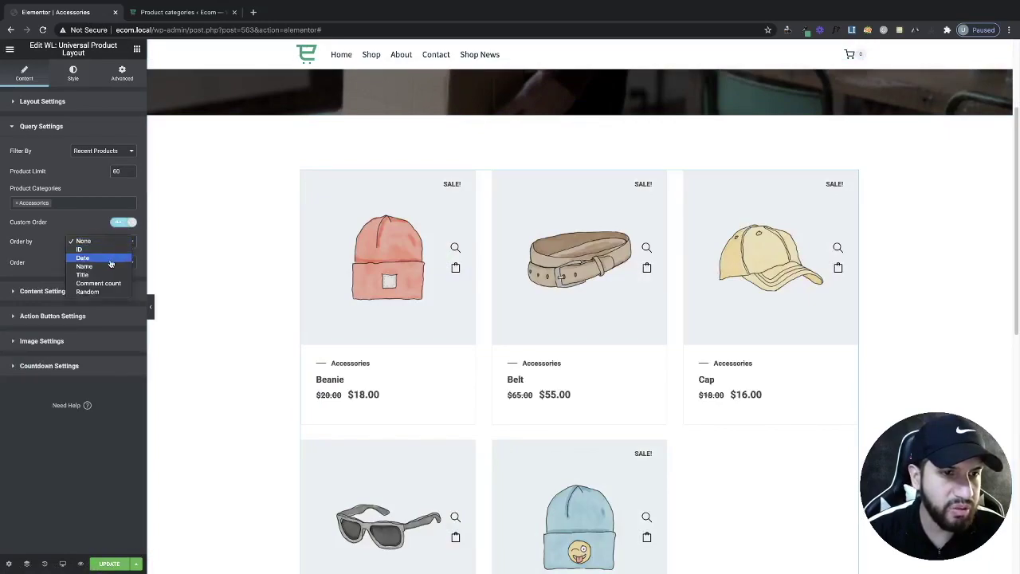
pyautogui.click(110, 260)
pyautogui.click(106, 243)
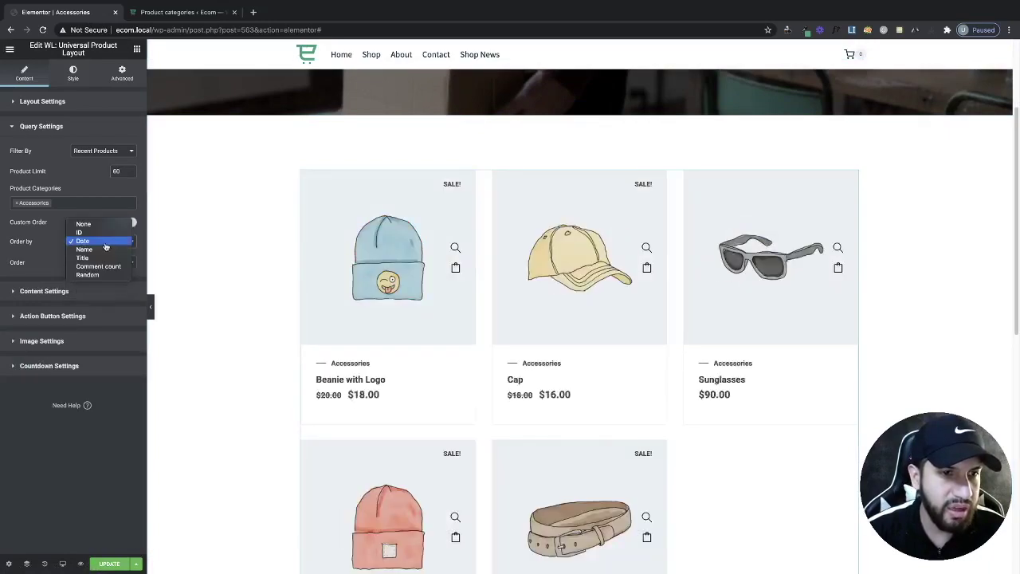
pyautogui.click(62, 264)
# Try the Slider layout on the product widget, browse its slides, and return to the Default layout
pyautogui.scroll(-1, 546, 321)
pyautogui.scroll(3, 636, 325)
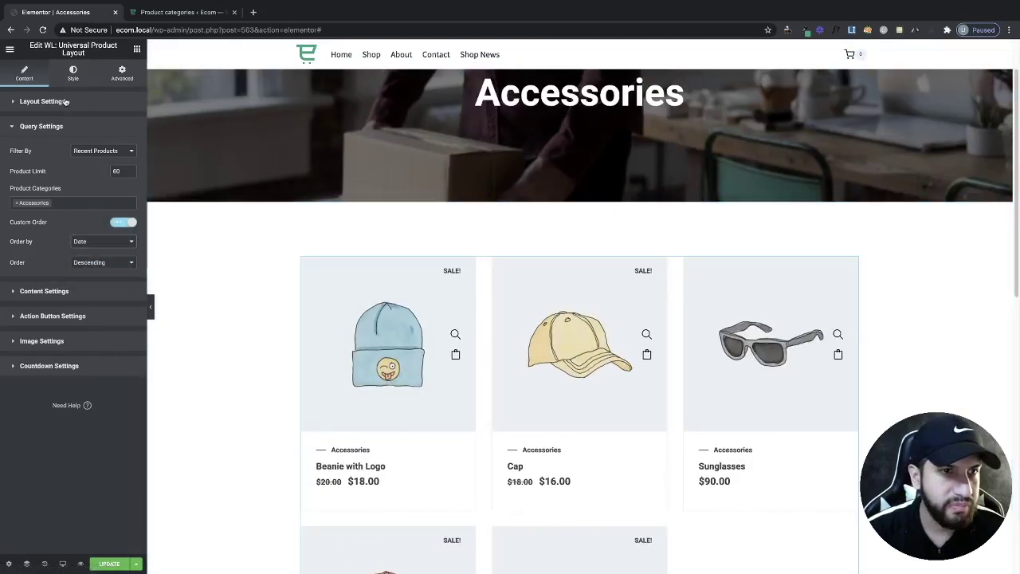
pyautogui.click(66, 101)
pyautogui.scroll(-1, 188, 173)
pyautogui.click(104, 126)
pyautogui.click(103, 109)
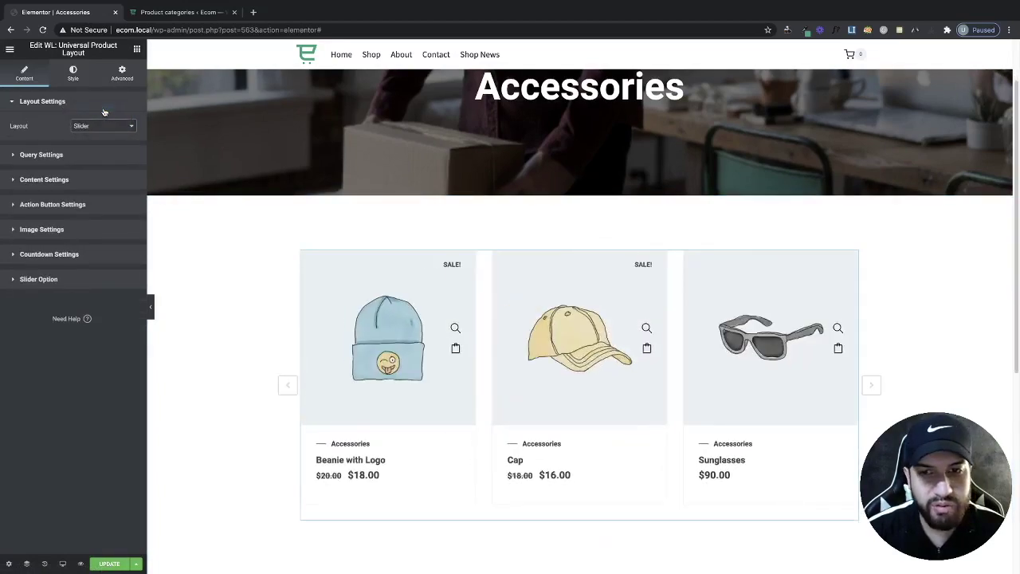
pyautogui.click(287, 386)
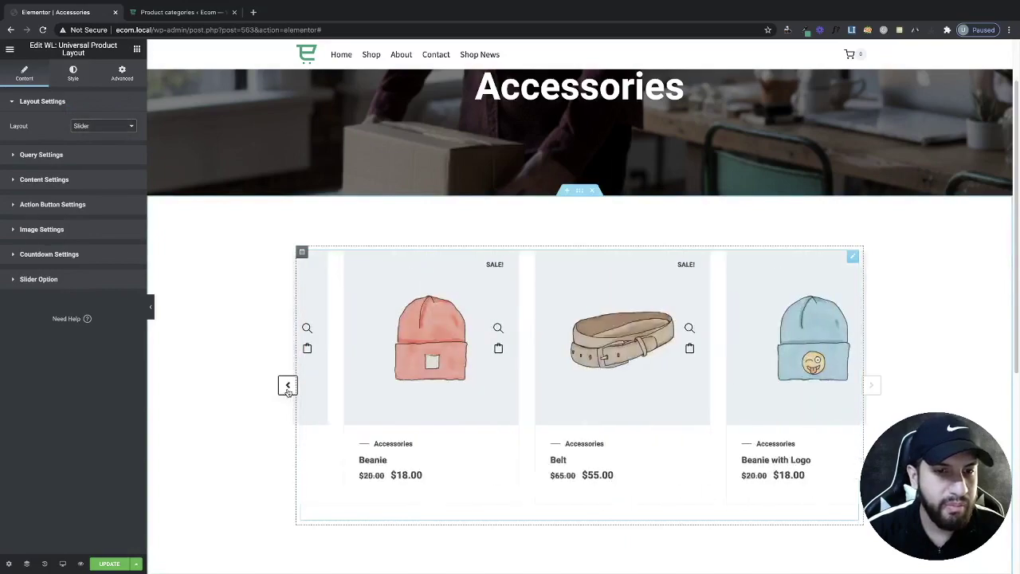
pyautogui.click(88, 127)
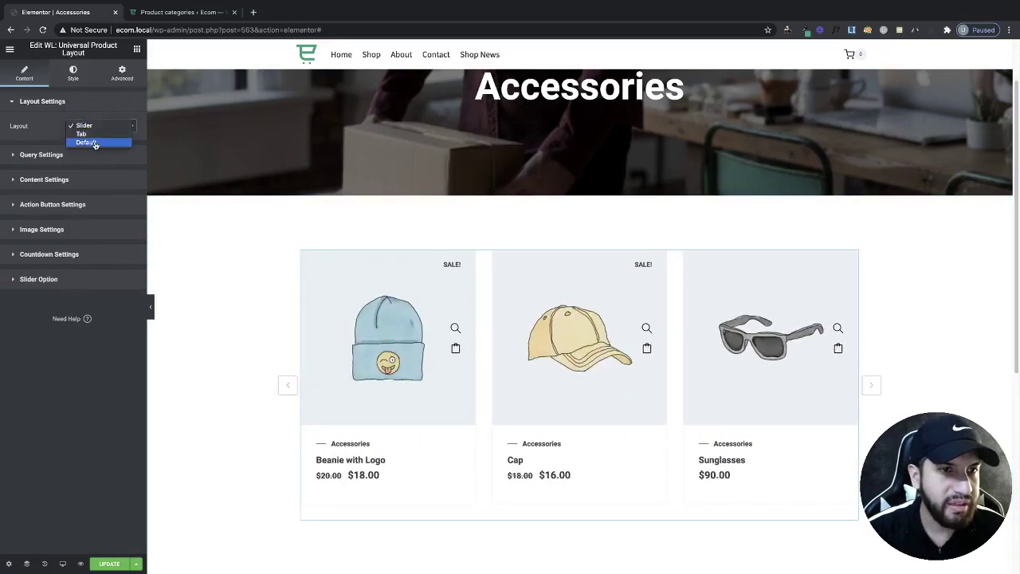
pyautogui.click(94, 143)
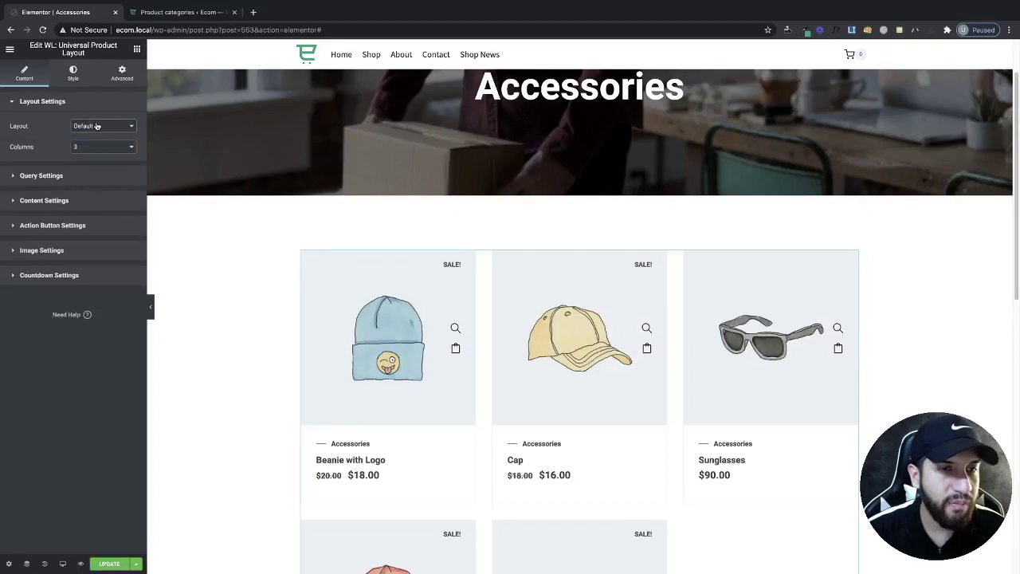
# Switch the product widget's layout from Default to Tab
pyautogui.scroll(-2, 498, 321)
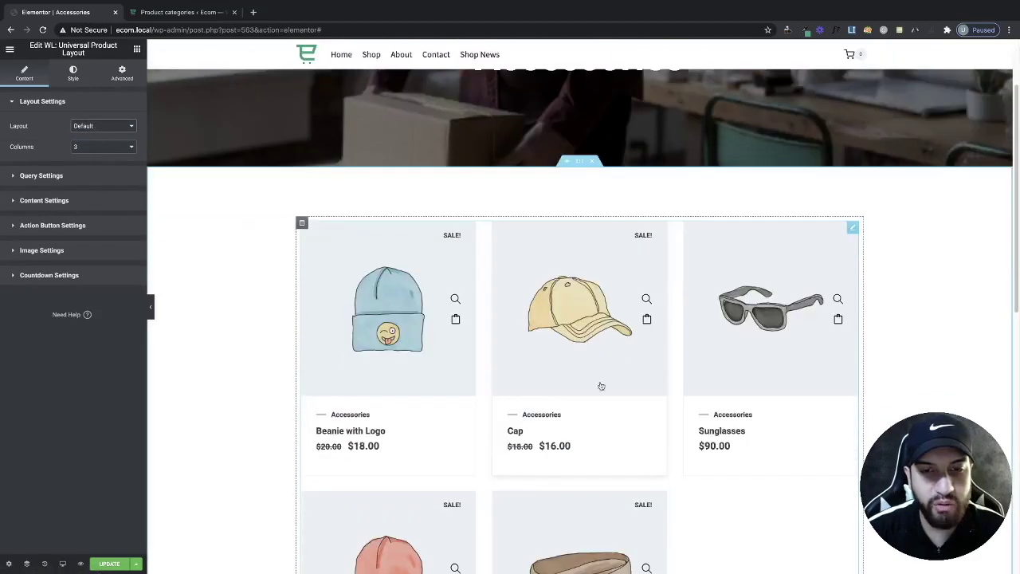
pyautogui.scroll(-2, 621, 454)
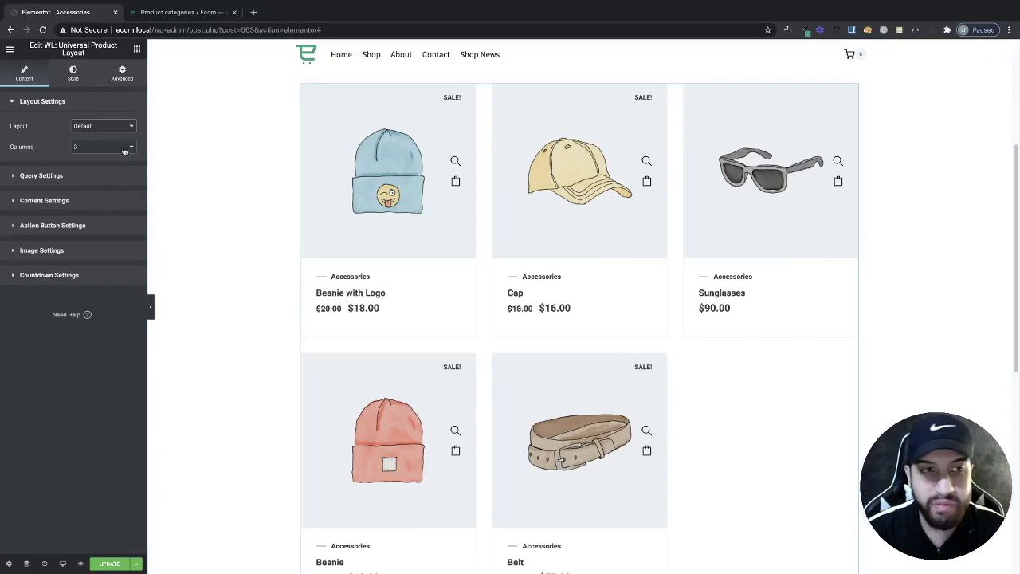
pyautogui.click(94, 102)
pyautogui.click(96, 104)
pyautogui.click(97, 127)
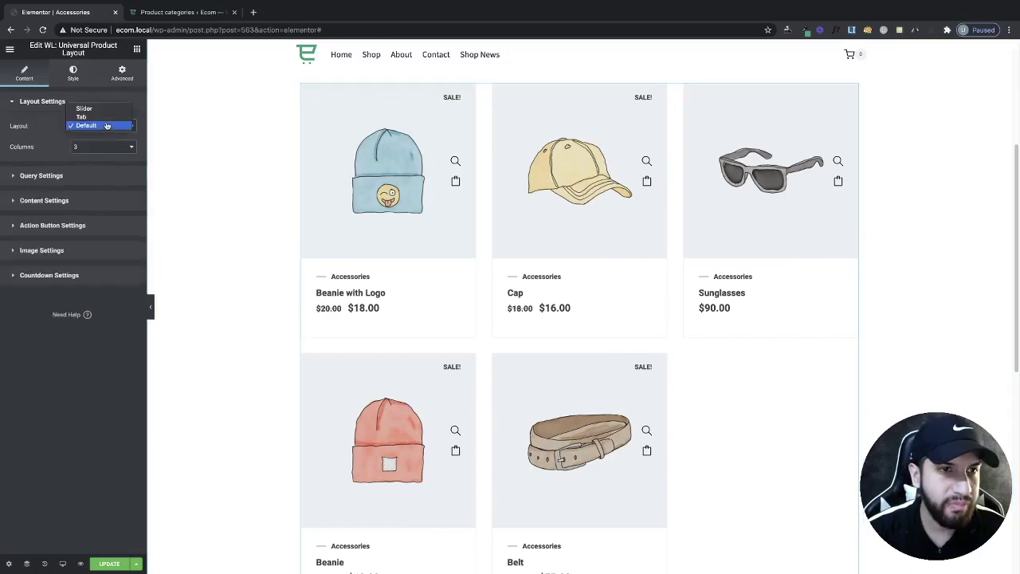
pyautogui.click(101, 127)
# Add the Decor and Tshirts categories to the product query alongside Accessories
pyautogui.click(71, 176)
pyautogui.click(76, 204)
pyautogui.click(75, 238)
pyautogui.click(75, 262)
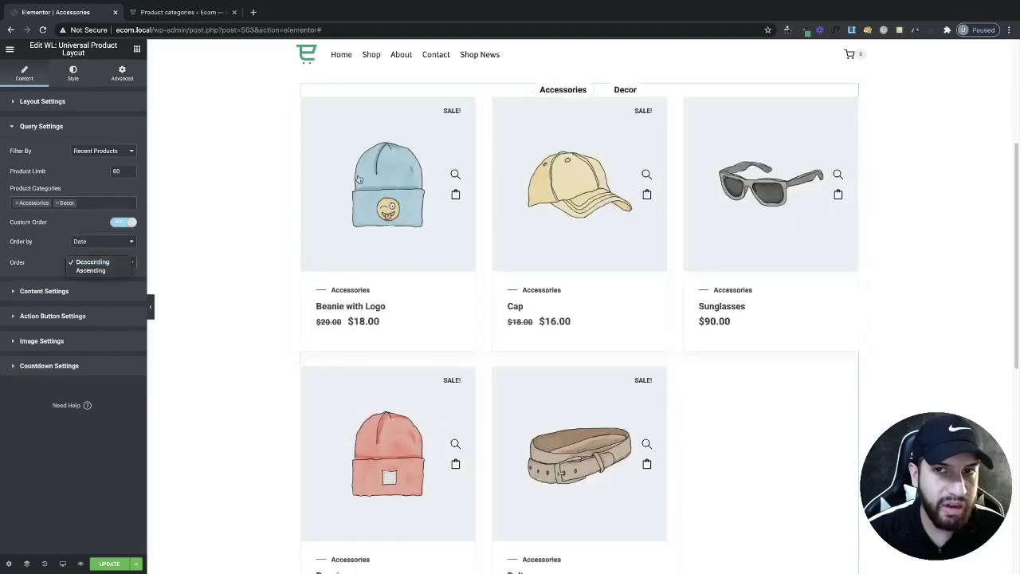
pyautogui.click(82, 203)
pyautogui.click(83, 204)
pyautogui.click(64, 279)
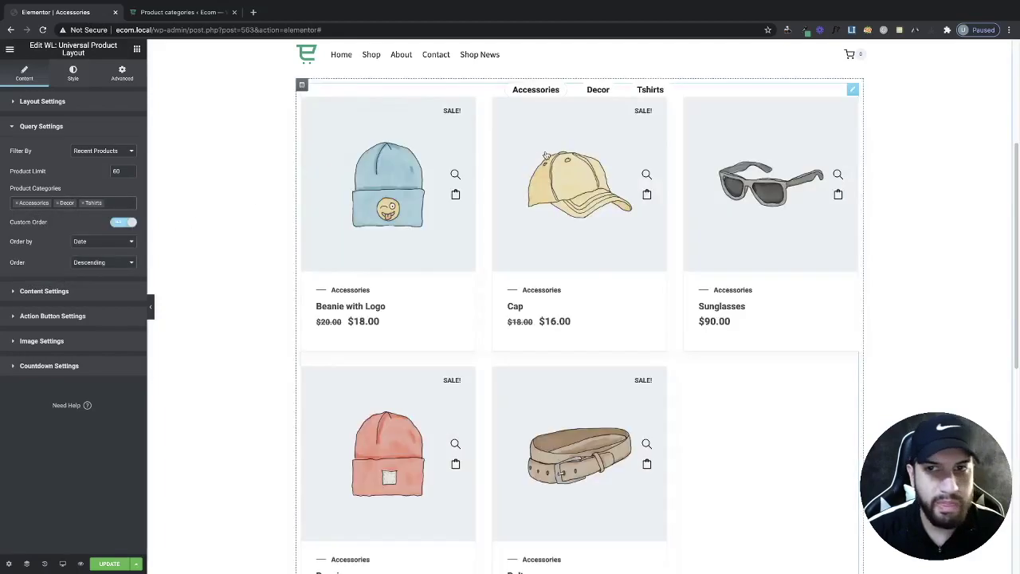
# Preview the Tshirts, Decor and Accessories category tabs of the product layout
pyautogui.click(651, 91)
pyautogui.click(580, 91)
pyautogui.click(541, 90)
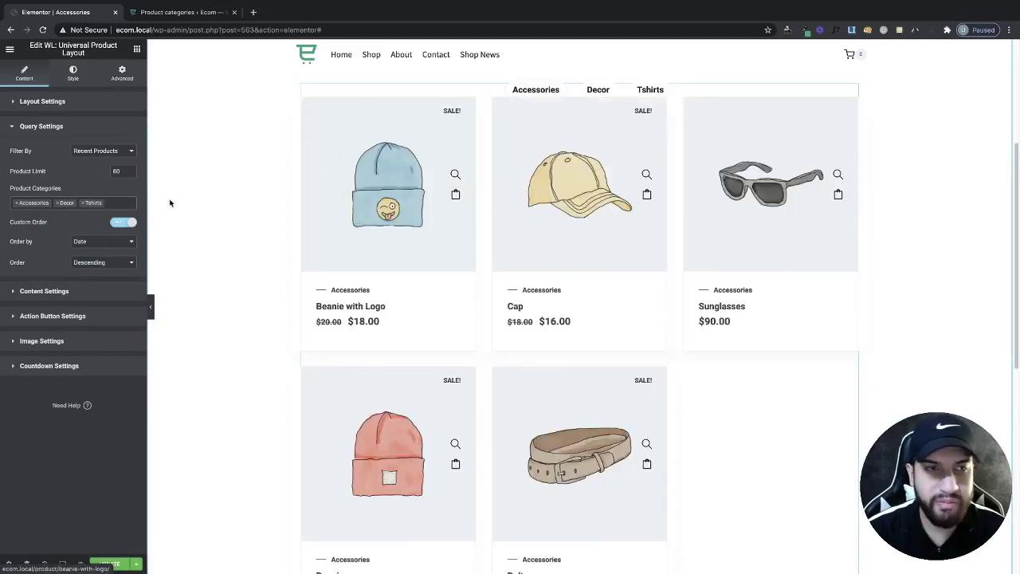
# Remove the Tshirts and Decor categories from the product query, keeping only Accessories
pyautogui.click(84, 203)
pyautogui.click(57, 203)
pyautogui.click(66, 188)
pyautogui.scroll(3, 681, 320)
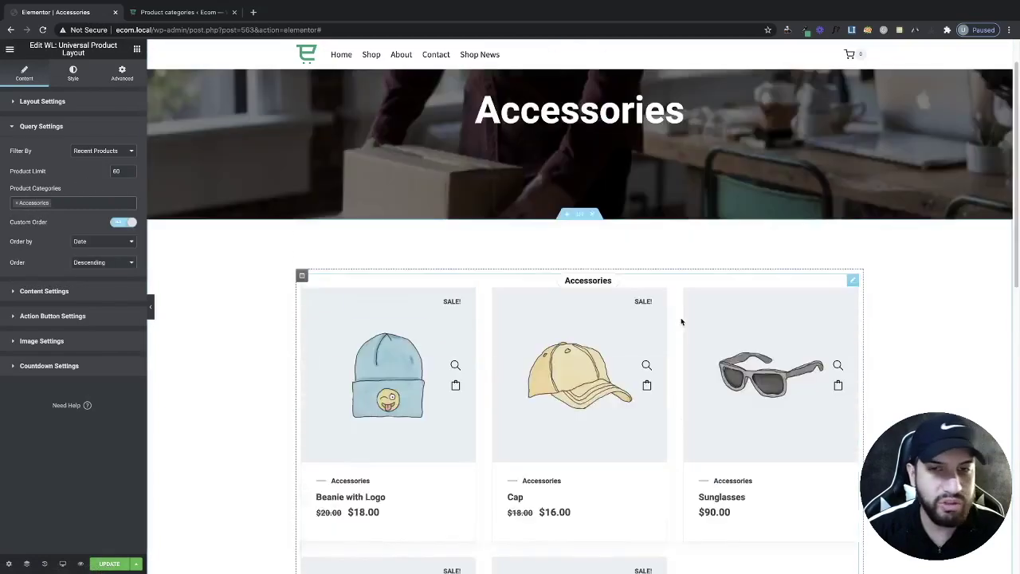
pyautogui.scroll(-5, 685, 319)
pyautogui.scroll(3, 688, 321)
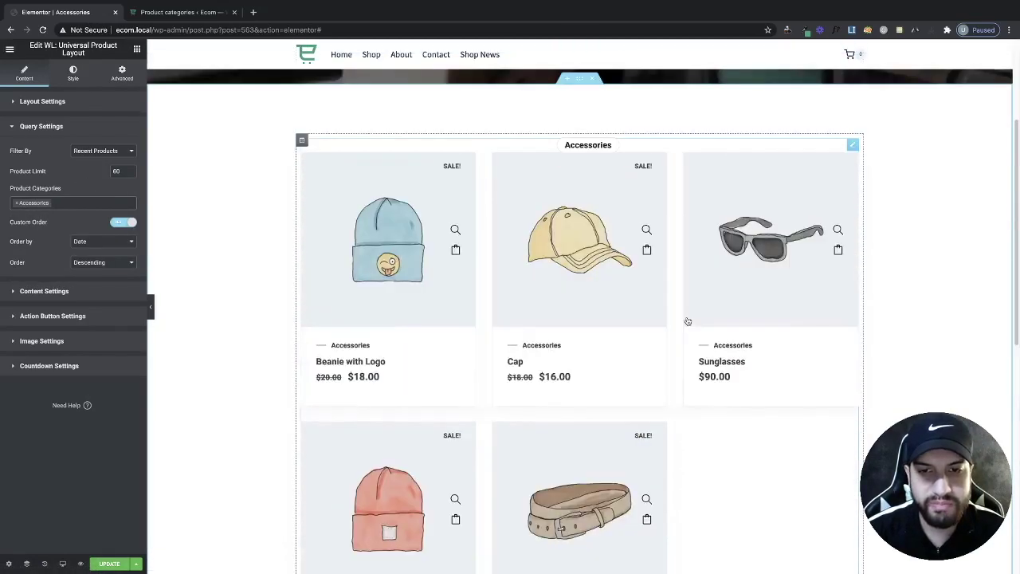
pyautogui.scroll(-1, 712, 321)
pyautogui.scroll(1, 718, 318)
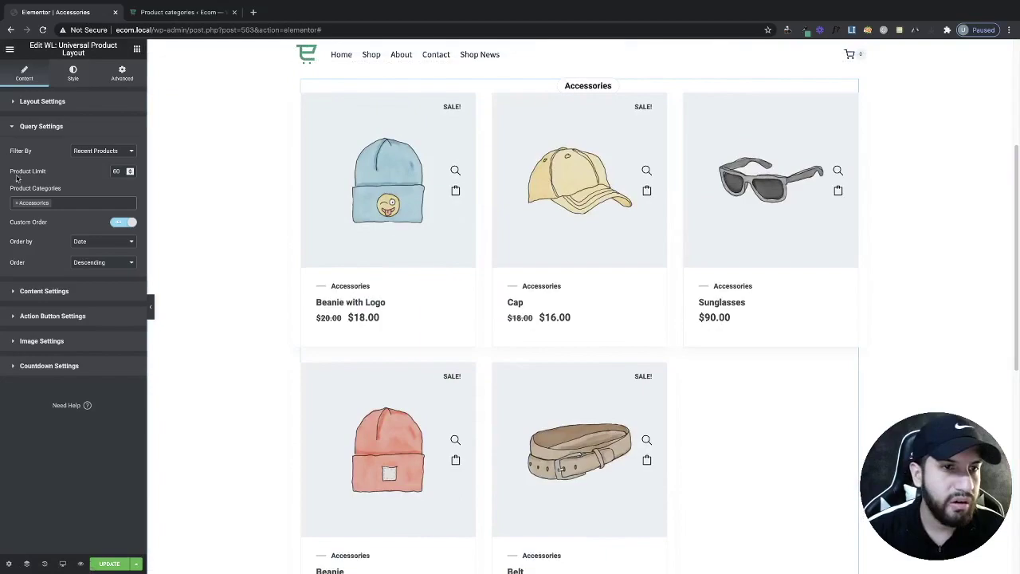
# Try Style Two, Style Three and Style Four for the product content and review each in the preview
pyautogui.click(39, 128)
pyautogui.click(48, 151)
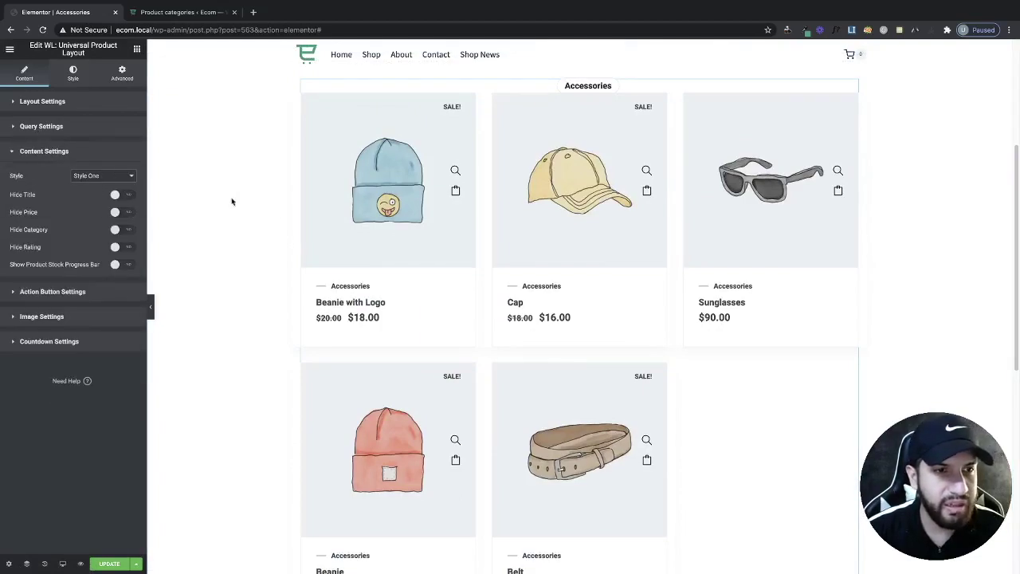
pyautogui.scroll(-1, 391, 280)
pyautogui.click(91, 176)
pyautogui.click(94, 181)
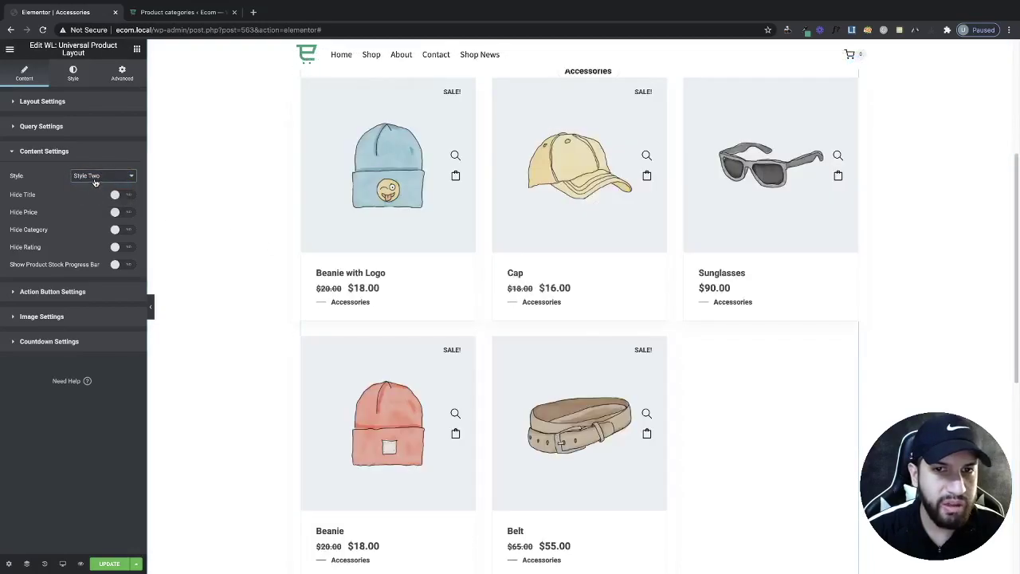
pyautogui.click(95, 176)
pyautogui.click(93, 185)
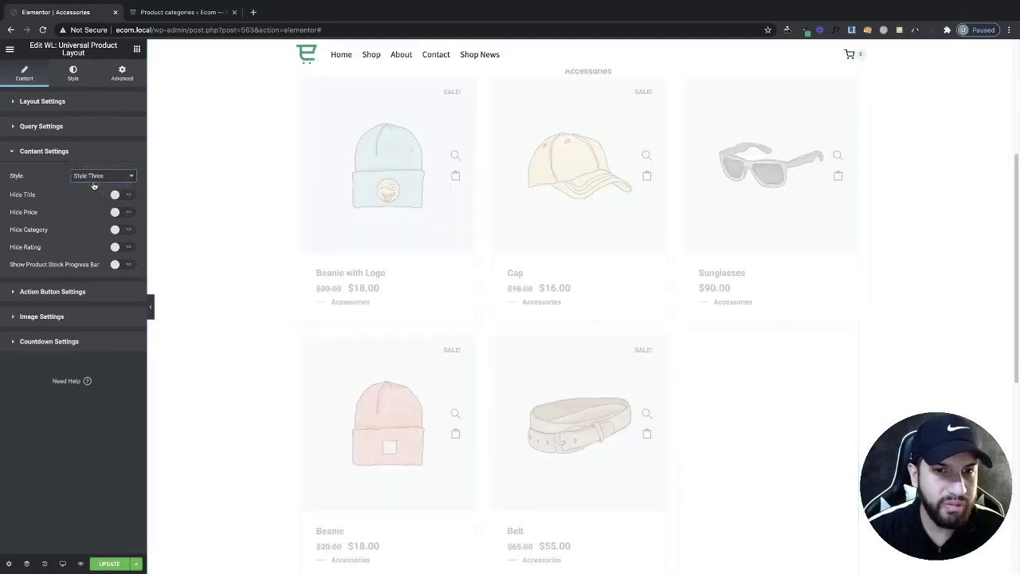
pyautogui.click(94, 178)
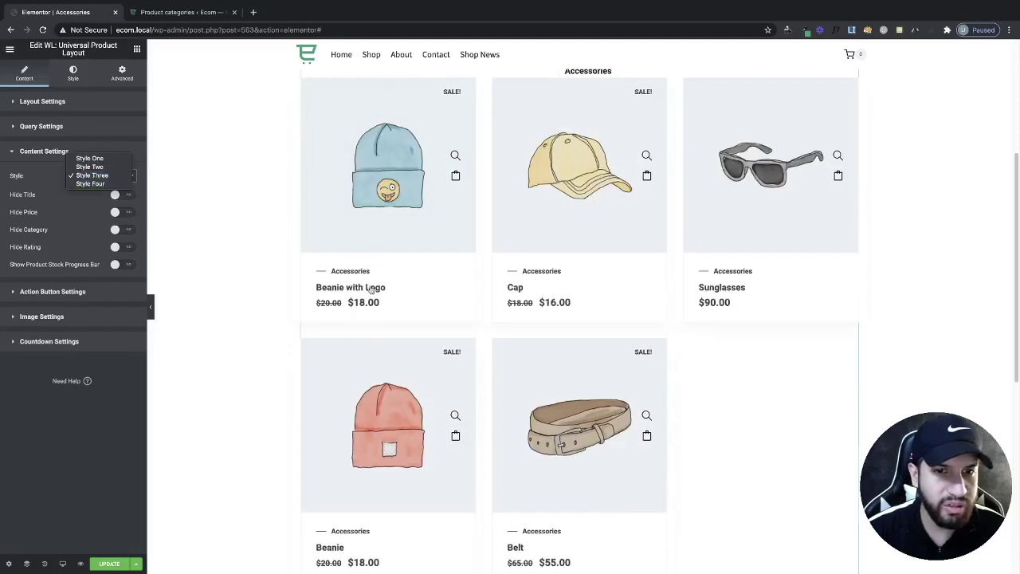
pyautogui.click(81, 184)
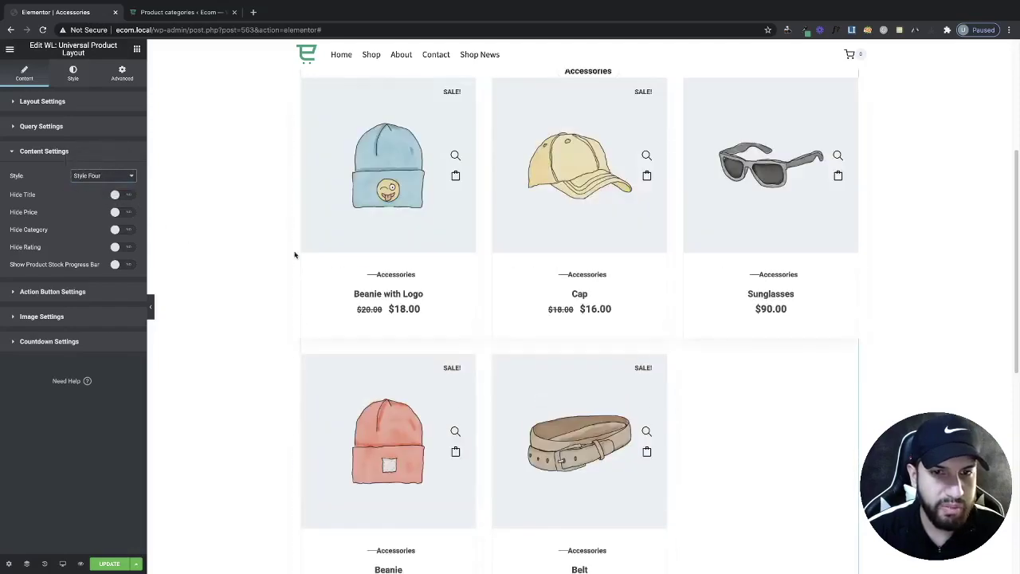
pyautogui.scroll(-2, 693, 420)
pyautogui.scroll(2, 699, 422)
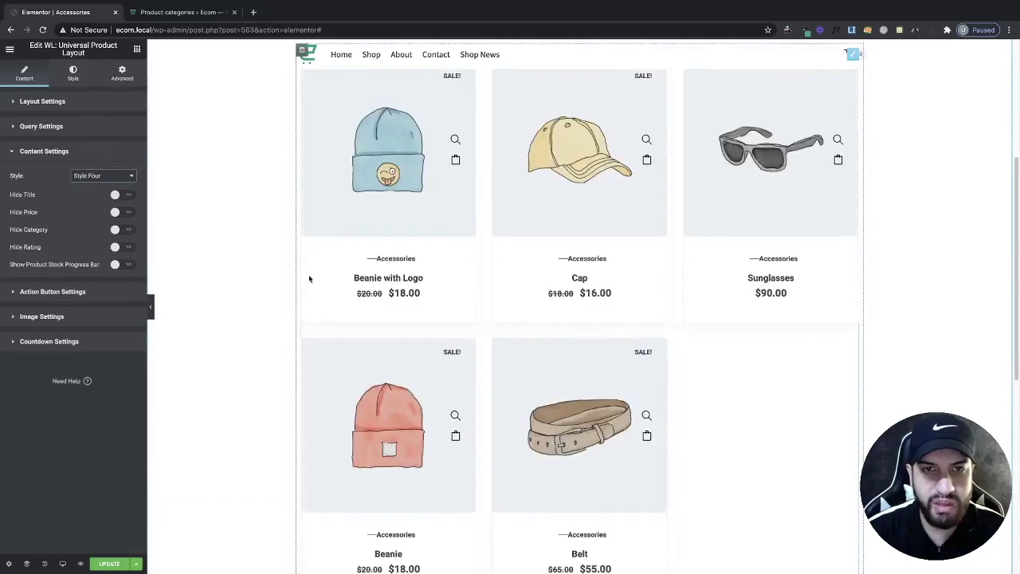
pyautogui.scroll(2, 514, 358)
pyautogui.scroll(-1, 585, 358)
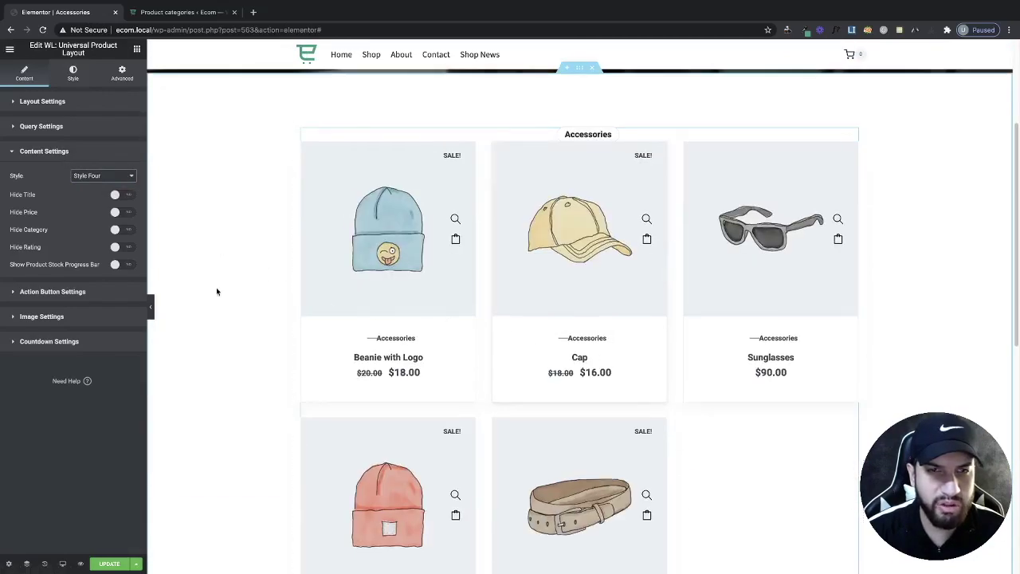
# Return the product content style to Style One
pyautogui.click(90, 176)
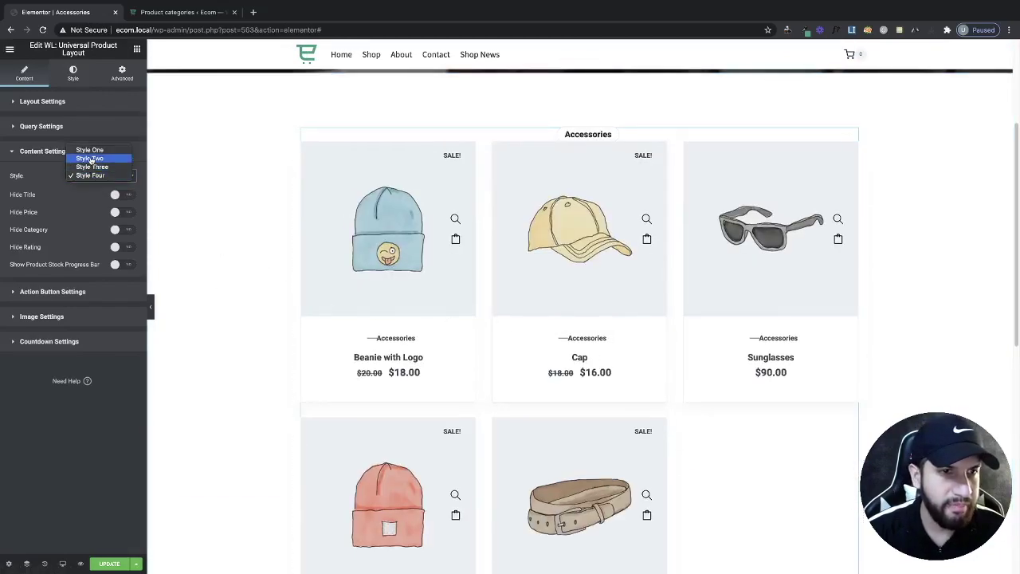
pyautogui.click(90, 158)
pyautogui.click(87, 176)
pyautogui.click(85, 167)
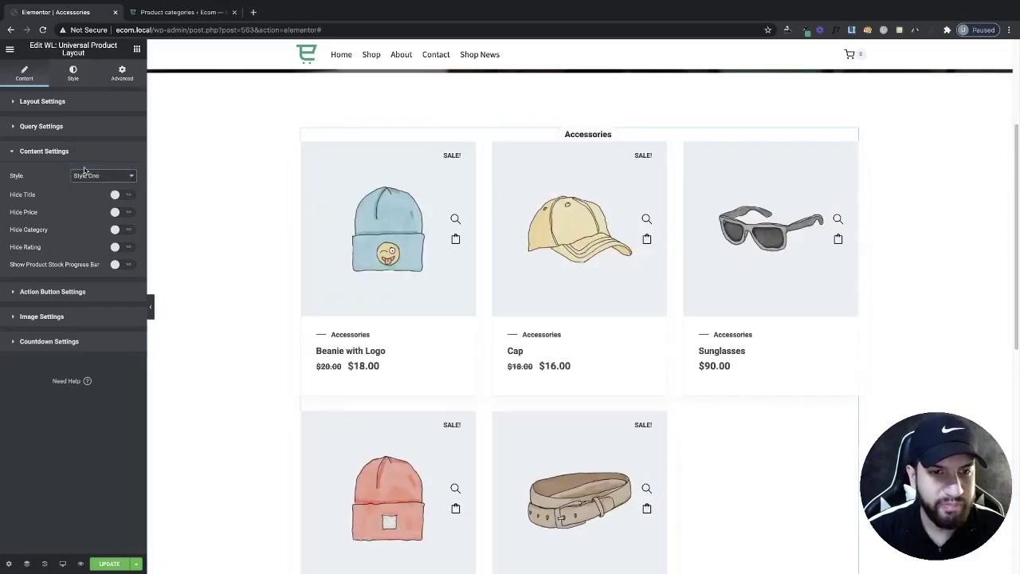
# Switch the product widget's layout from Tab to Default
pyautogui.click(58, 103)
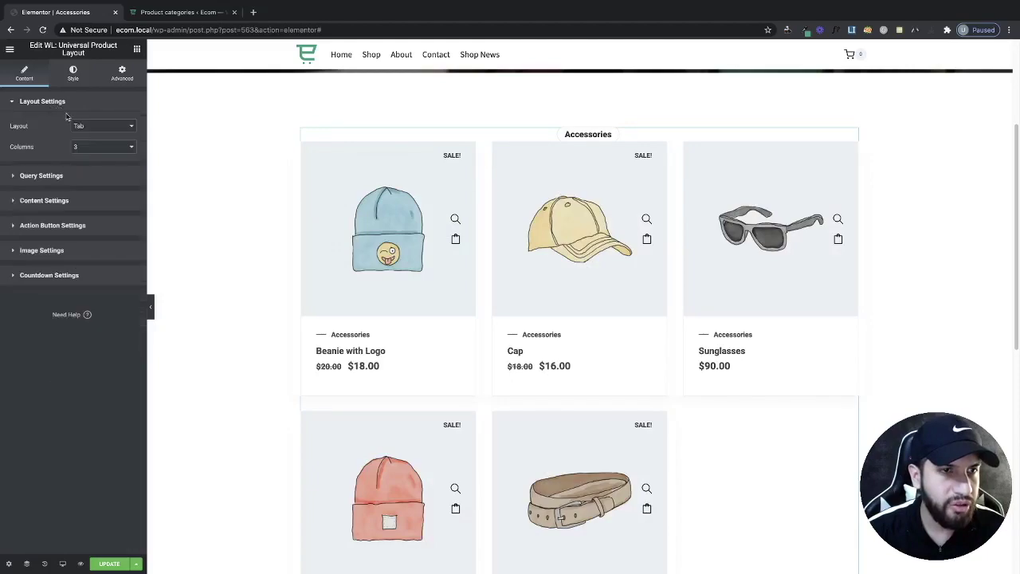
pyautogui.click(81, 126)
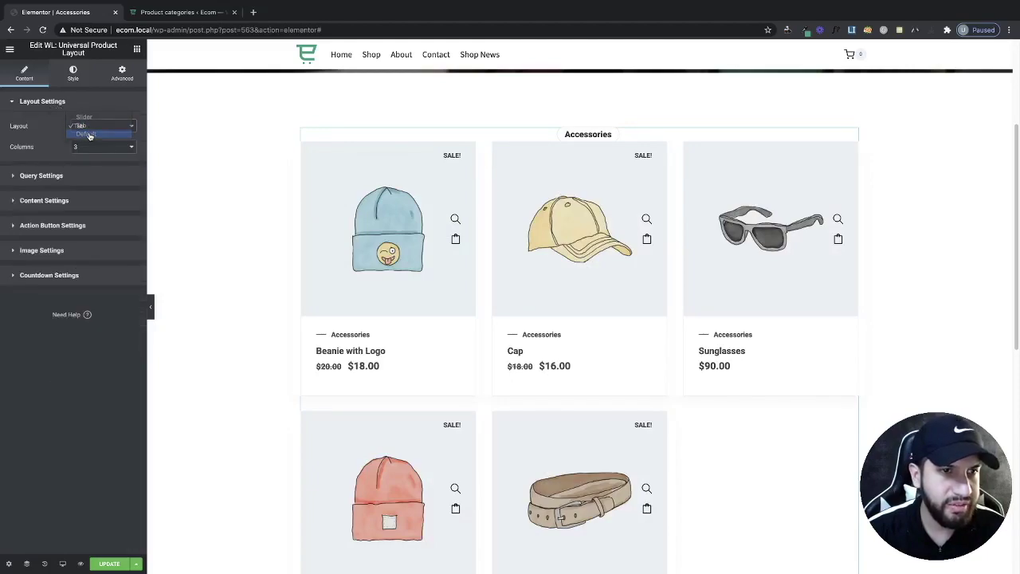
pyautogui.click(83, 133)
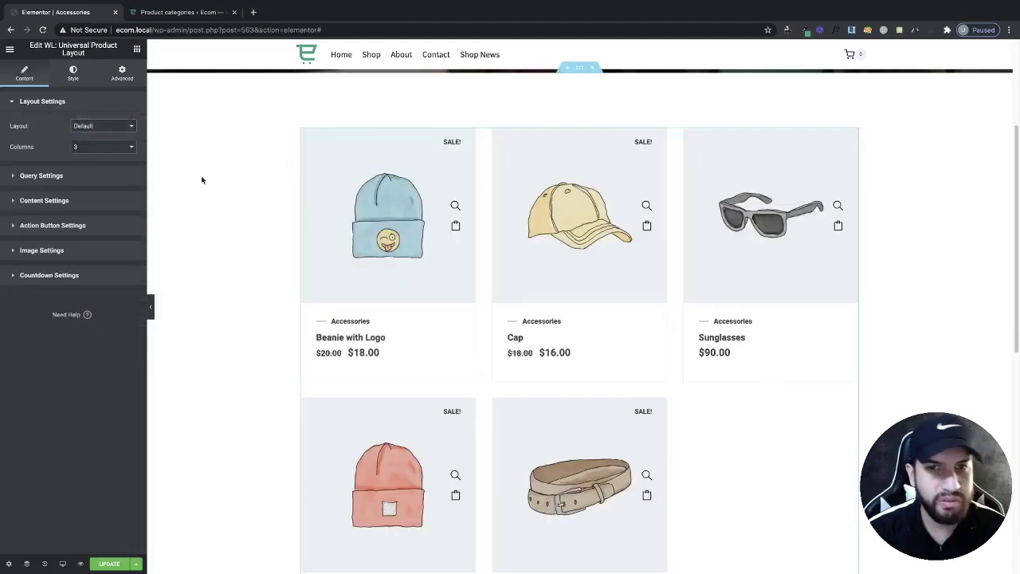
# Hide the category label on the product cards in the content settings and review the page
pyautogui.click(64, 199)
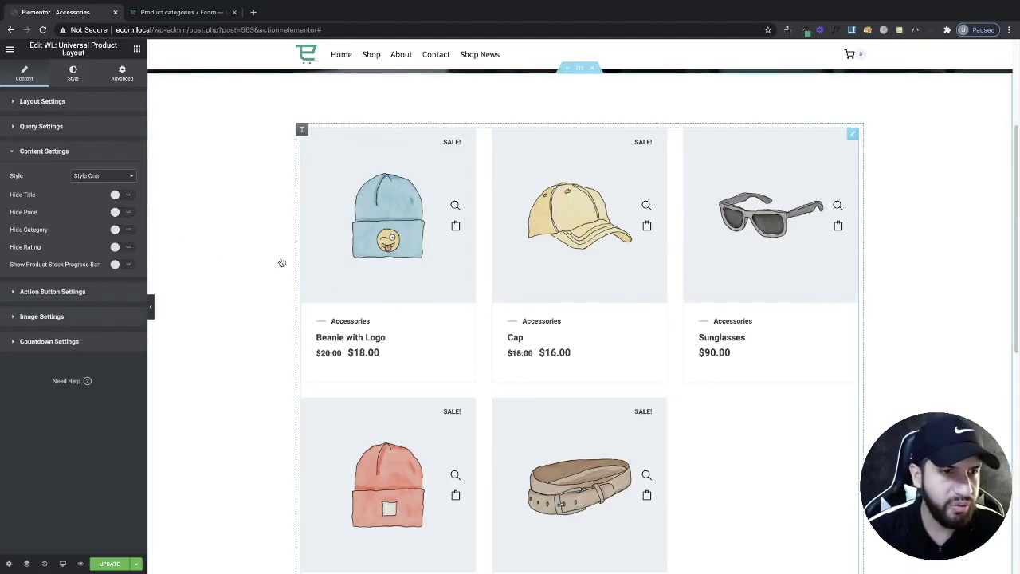
pyautogui.scroll(-1, 634, 359)
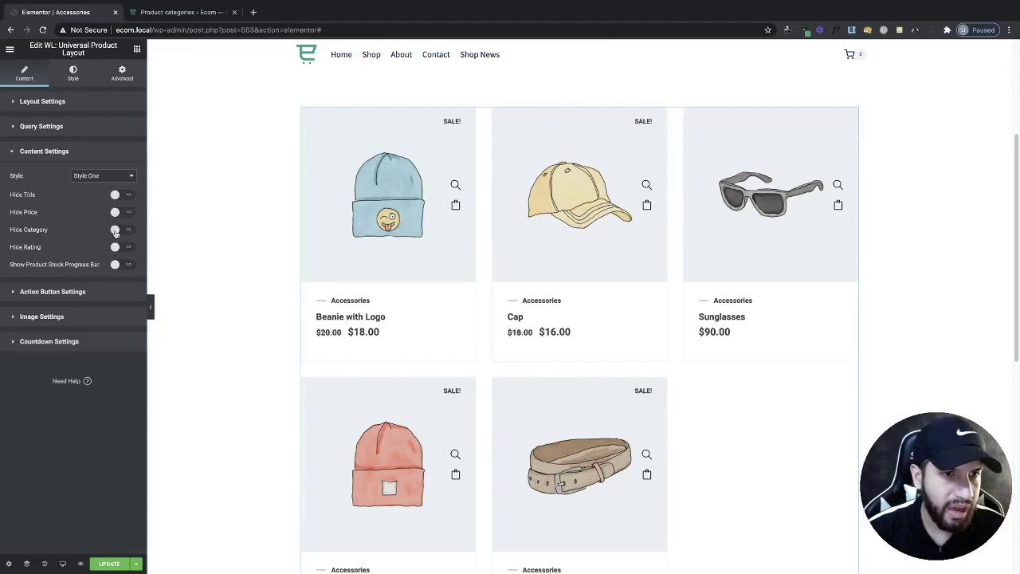
pyautogui.click(115, 231)
pyautogui.scroll(-3, 728, 381)
pyautogui.scroll(2, 728, 382)
pyautogui.scroll(2, 455, 265)
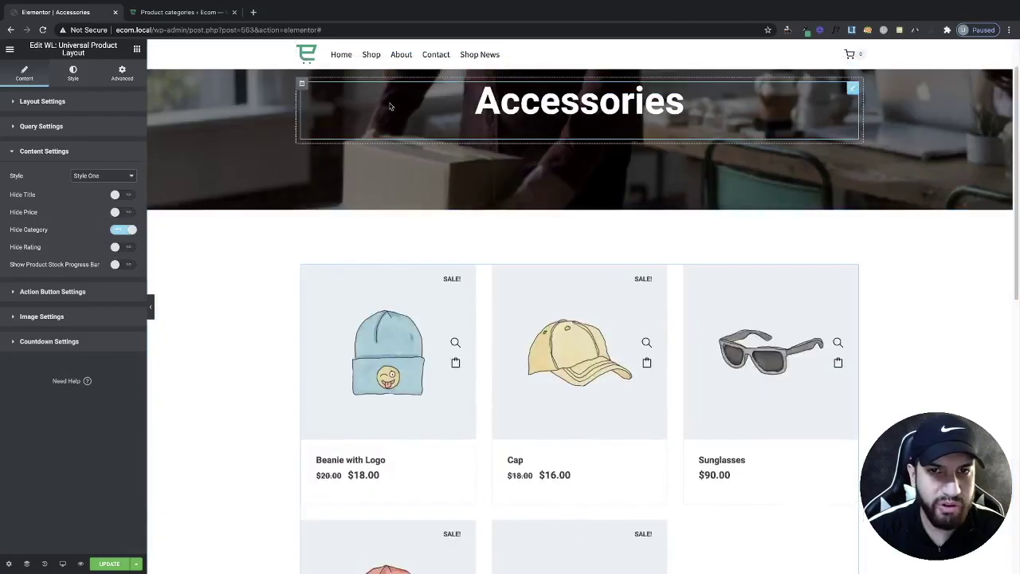
pyautogui.scroll(-2, 616, 364)
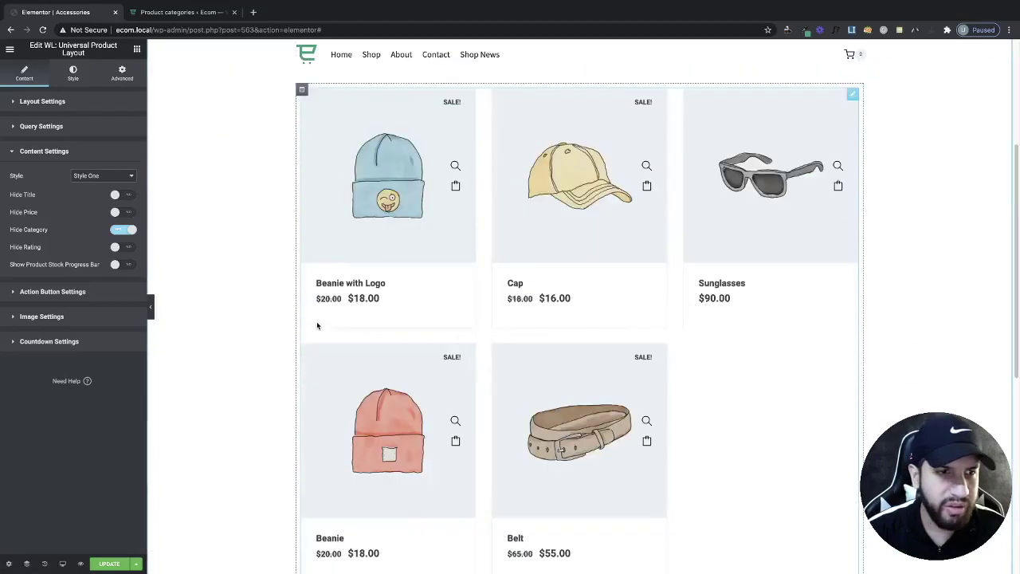
pyautogui.scroll(-1, 494, 343)
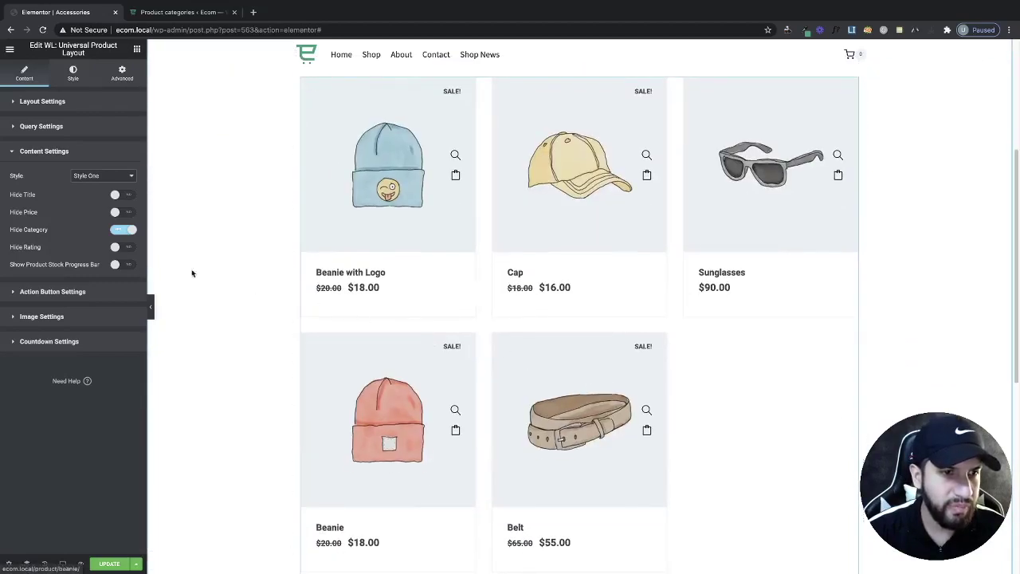
# Try the Hide Rating and Show Product Stock Progress Bar options and switch both off again
pyautogui.click(119, 248)
pyautogui.click(120, 248)
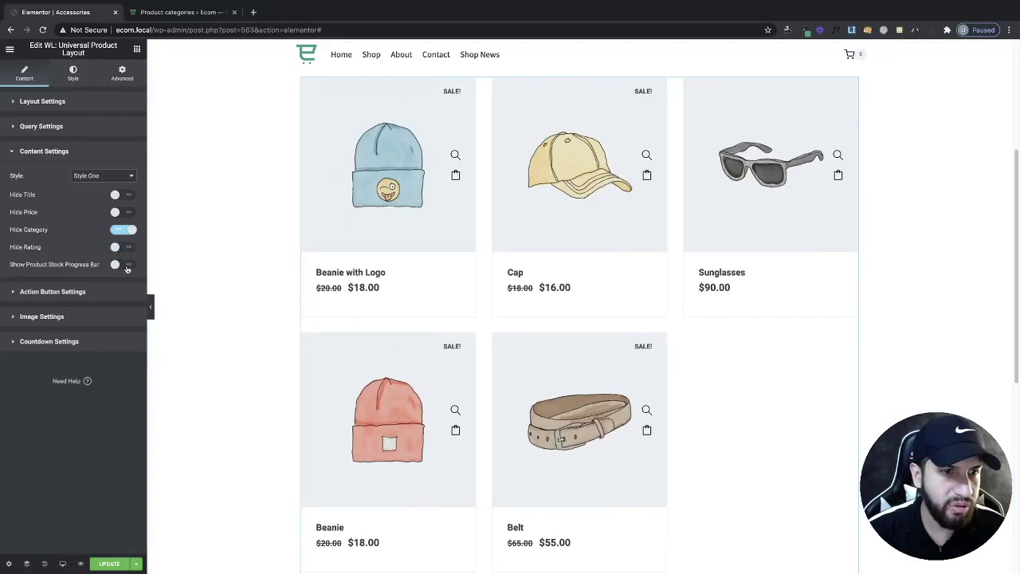
pyautogui.click(124, 265)
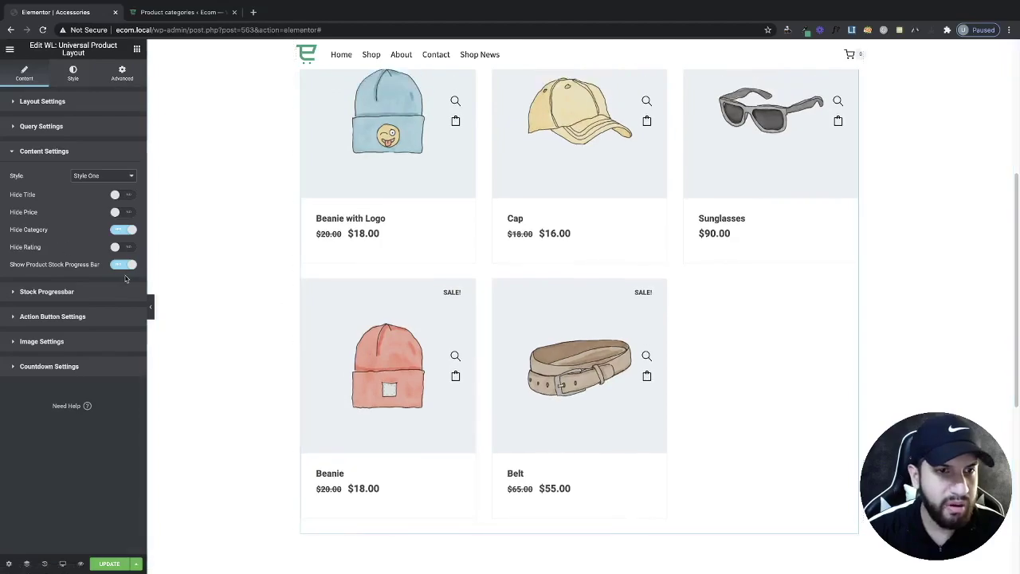
pyautogui.click(123, 264)
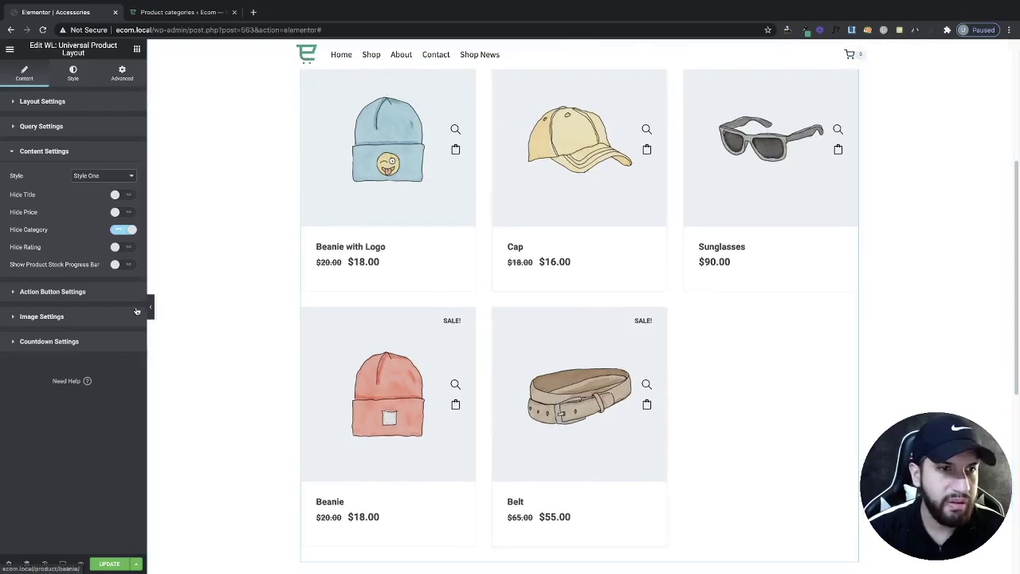
# Set the product action button style to Style Two and review the result on the product cards
pyautogui.click(76, 291)
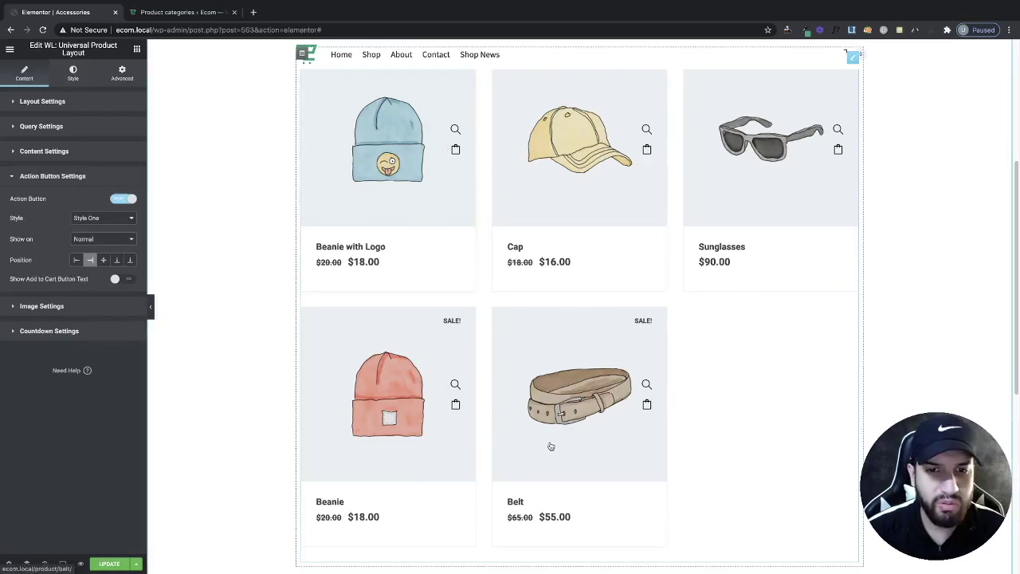
pyautogui.scroll(-1, 527, 400)
pyautogui.click(81, 218)
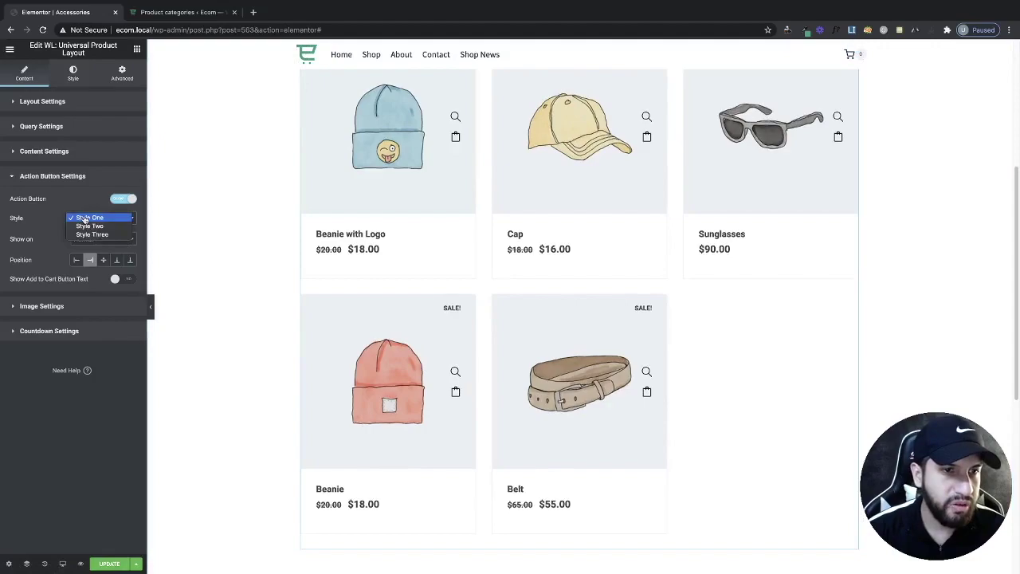
pyautogui.click(82, 227)
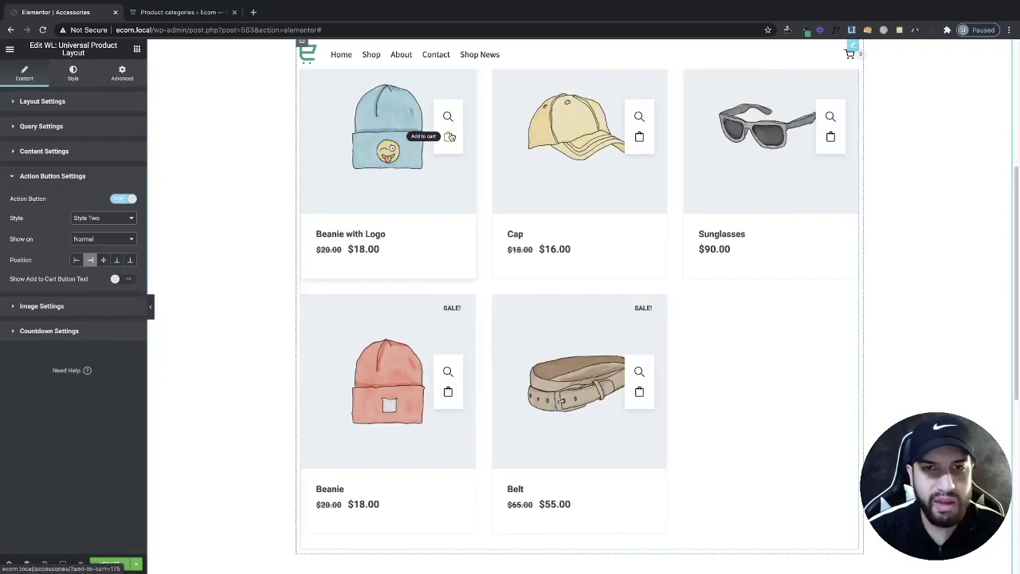
pyautogui.scroll(-1, 593, 292)
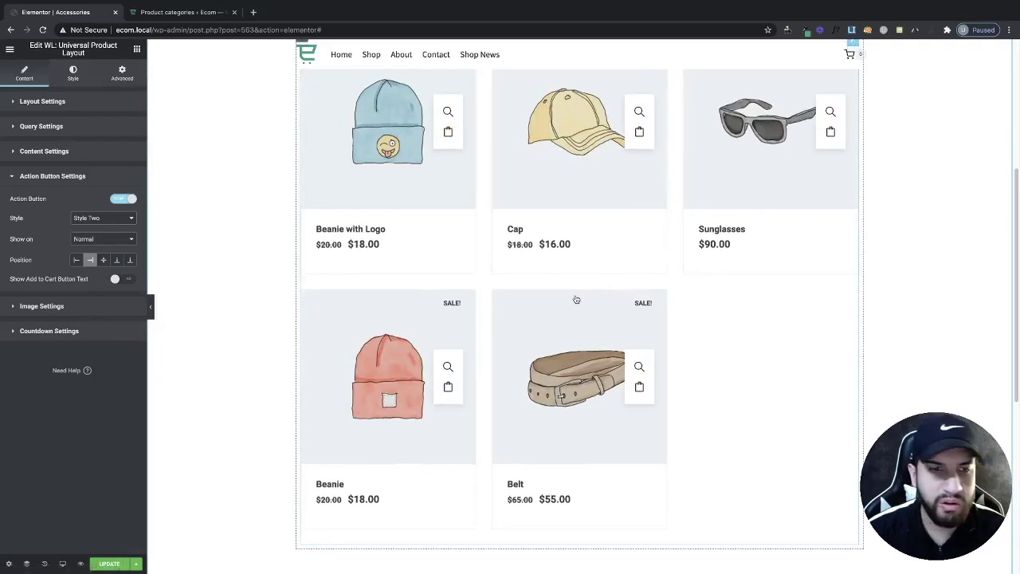
pyautogui.scroll(1, 576, 299)
# Try showing the action buttons on Hover, and return the Show on option to Normal
pyautogui.click(73, 239)
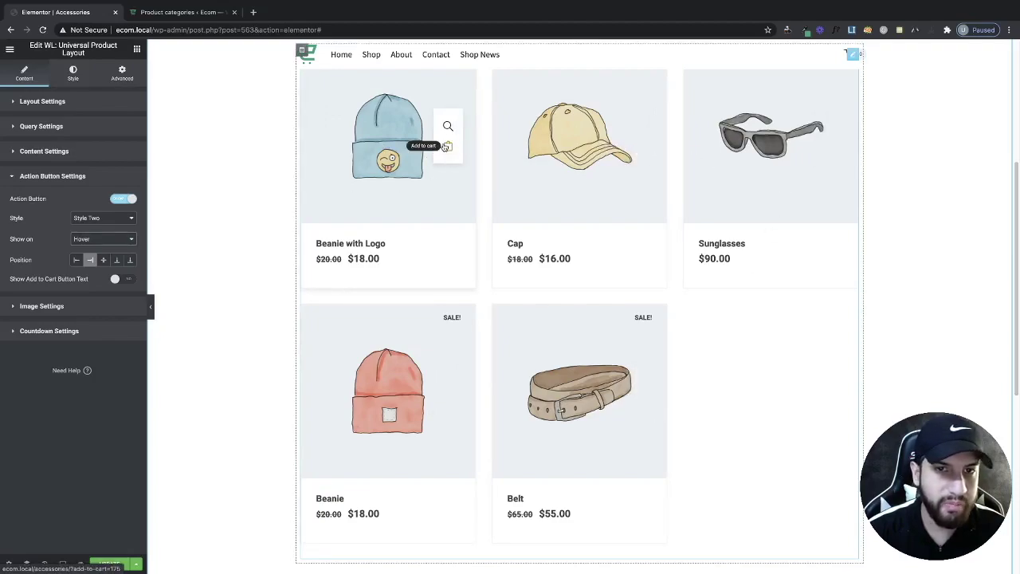
pyautogui.click(99, 239)
pyautogui.click(94, 247)
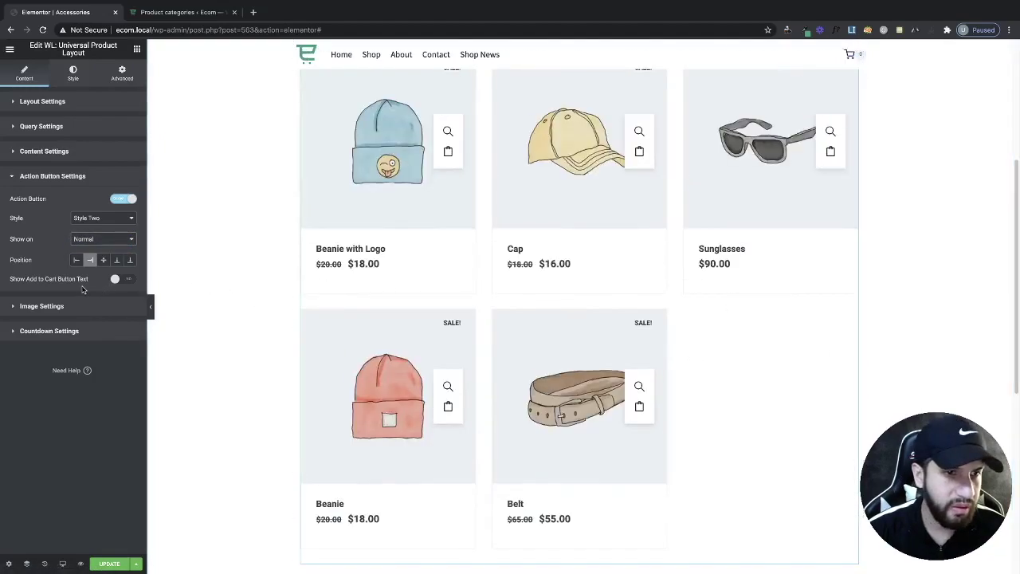
# Try the left, center and bottom positions for the action buttons, and return them to the right side of the product images
pyautogui.click(102, 261)
pyautogui.click(90, 259)
pyautogui.click(75, 259)
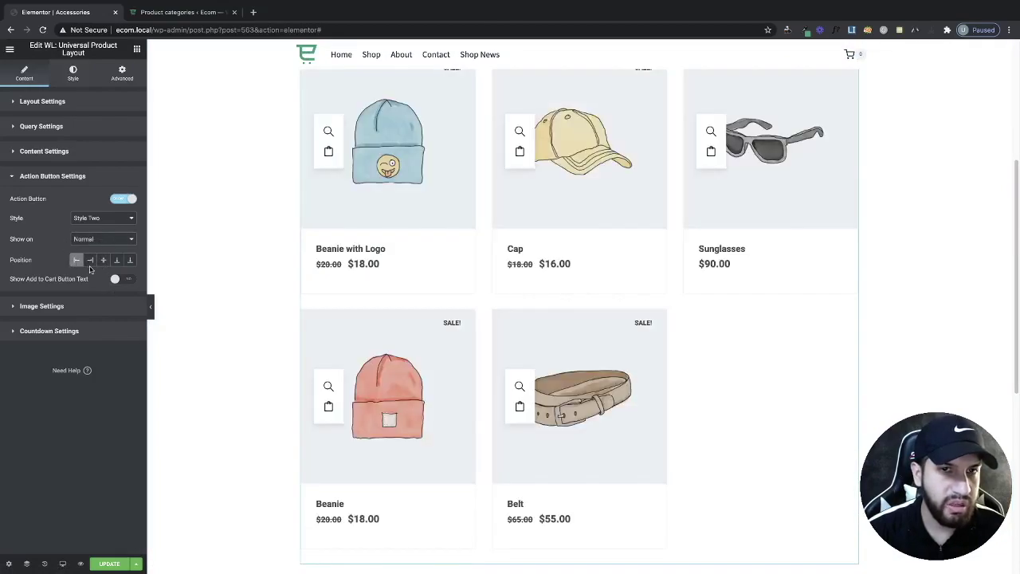
pyautogui.click(103, 261)
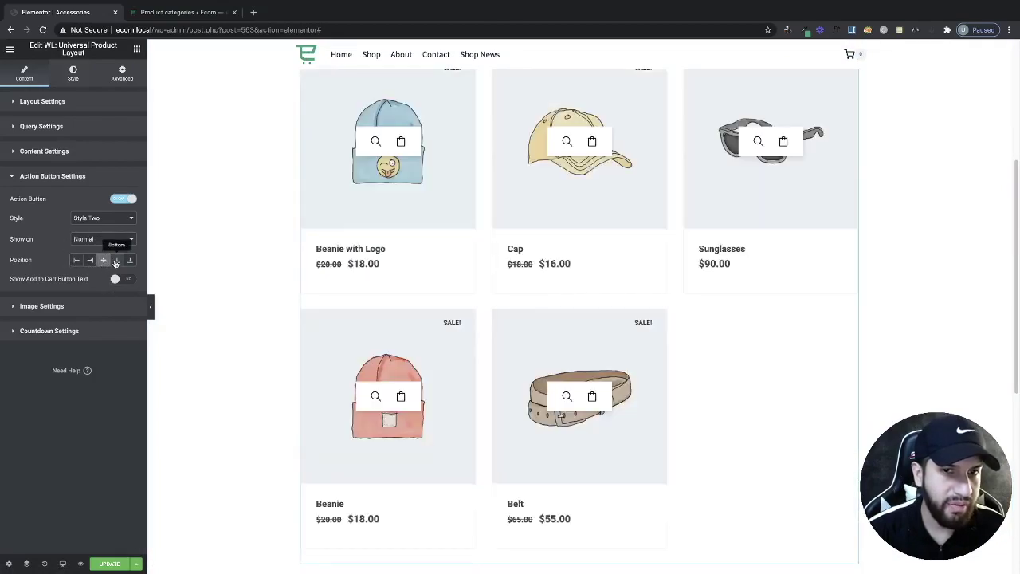
pyautogui.click(115, 260)
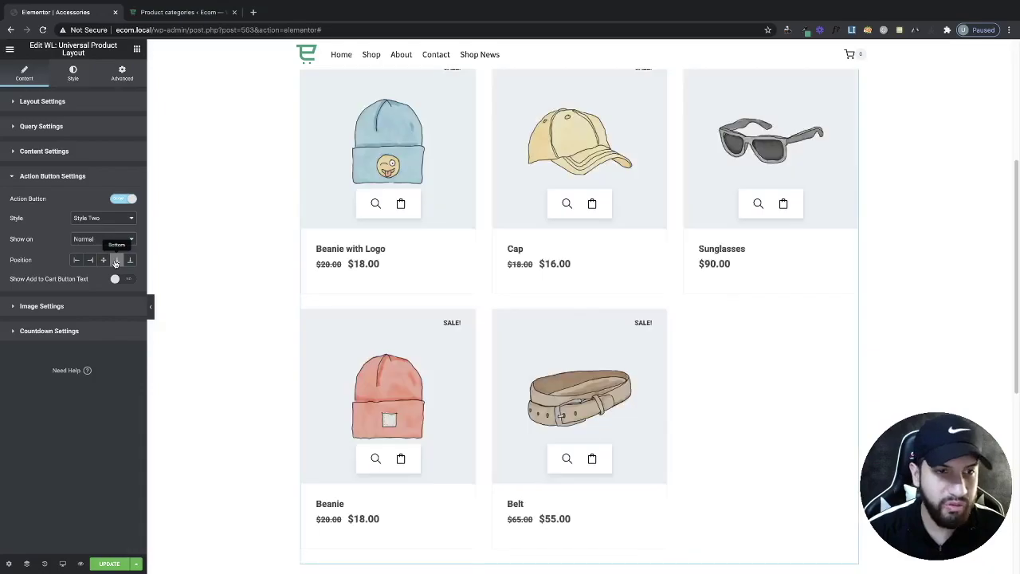
pyautogui.click(90, 259)
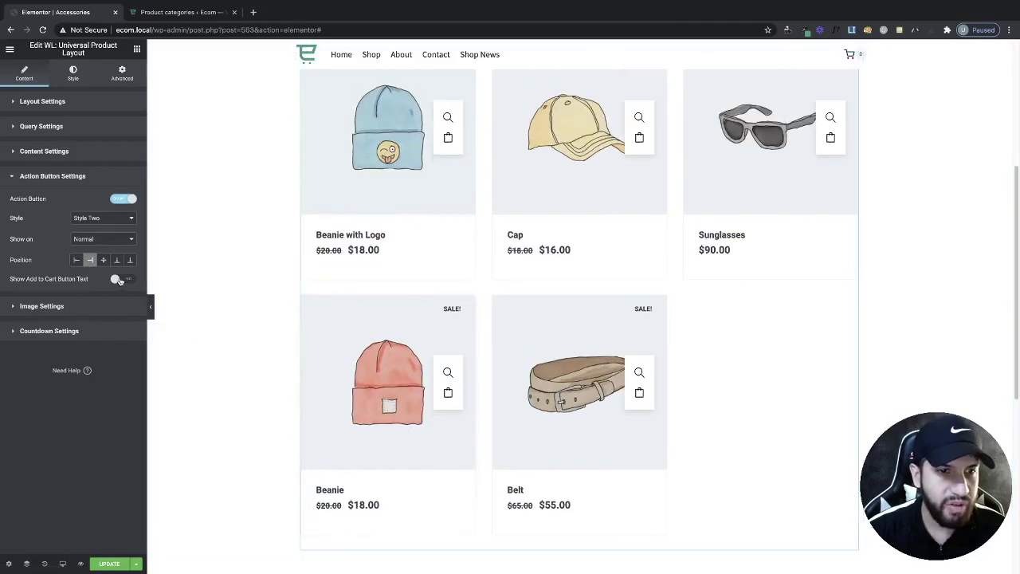
# Enable the Add to Cart button text for the product action buttons
pyautogui.click(120, 279)
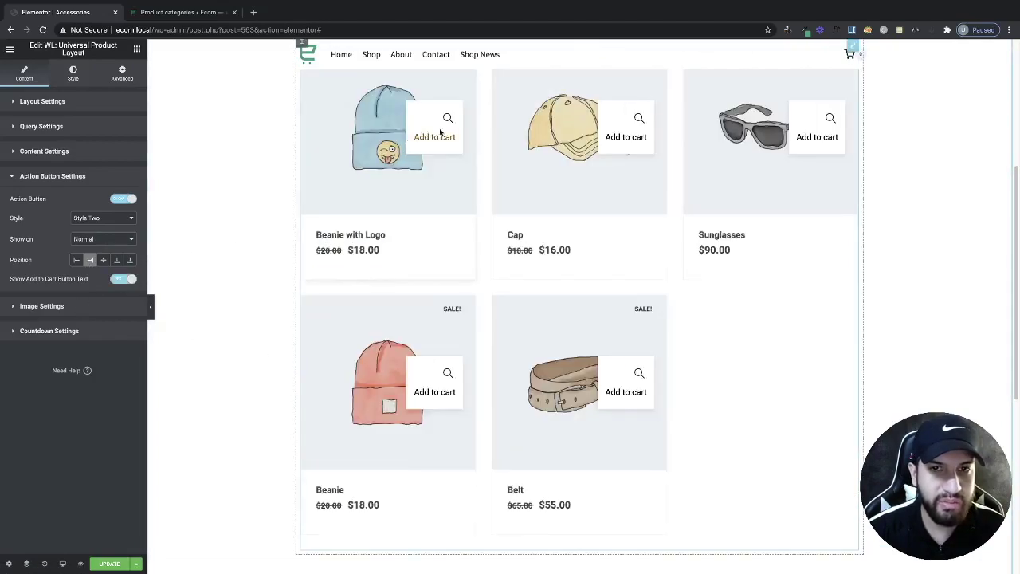
# Turn off the Add to Cart button text for the product action buttons
pyautogui.click(123, 278)
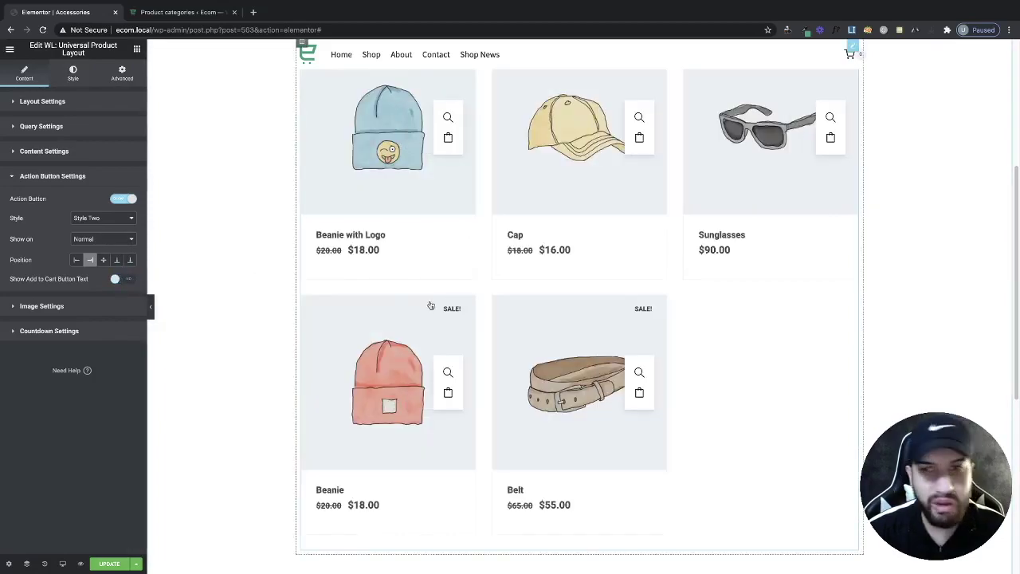
# Try the Image Slider and Gallery Tab thumbnail styles for the product images, and return the style to Single Image
pyautogui.click(73, 306)
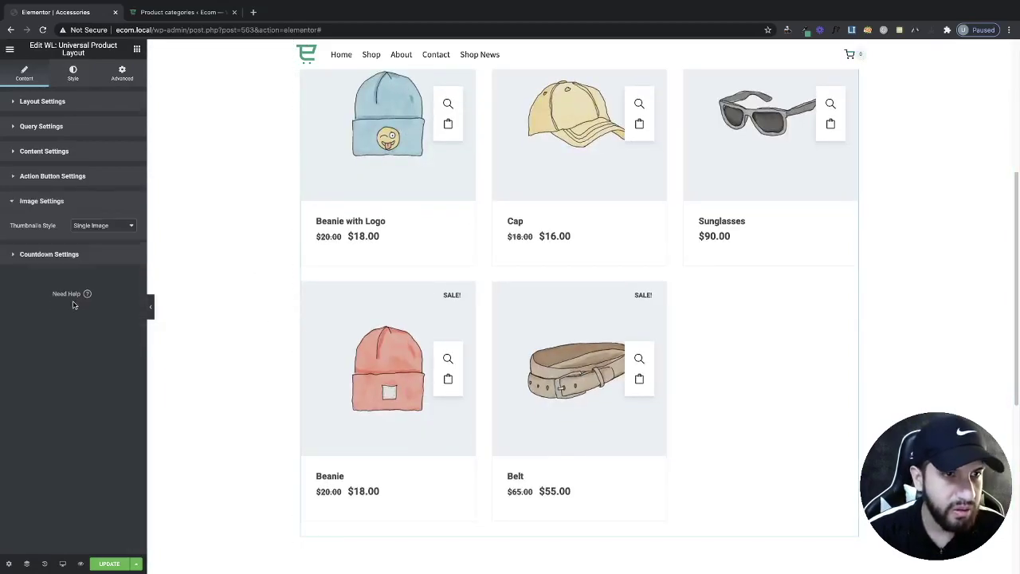
pyautogui.click(101, 225)
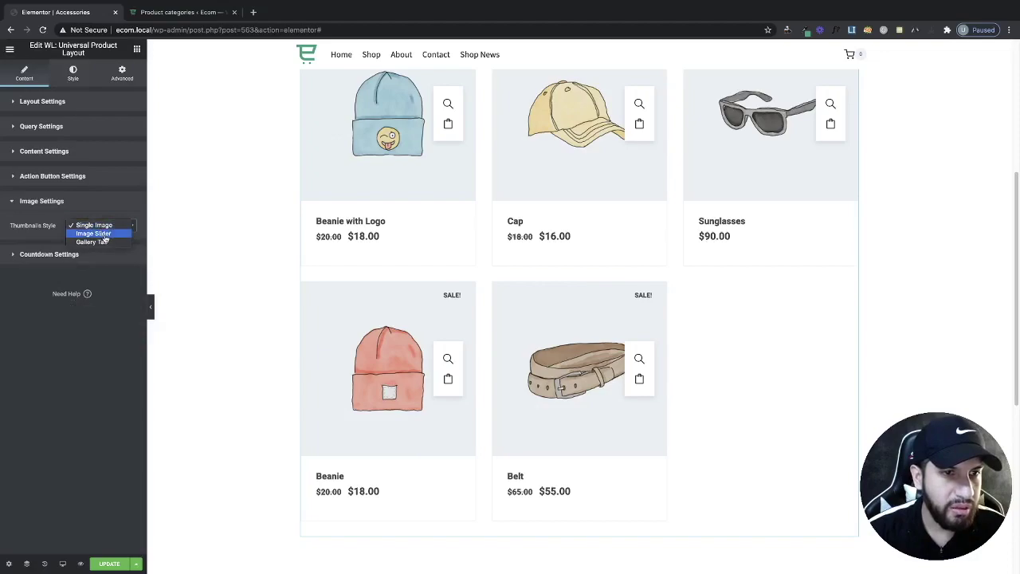
pyautogui.click(105, 236)
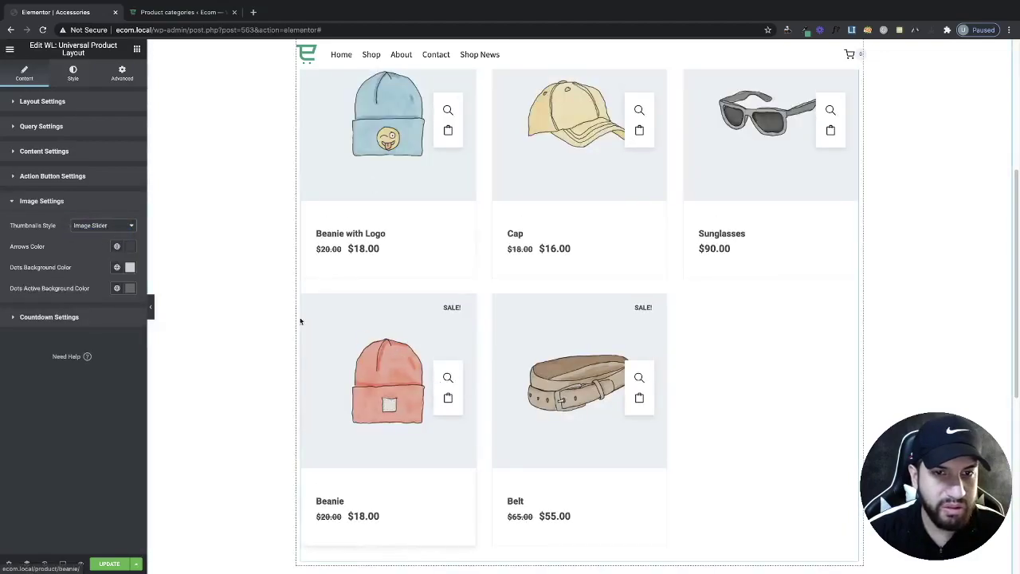
pyautogui.click(108, 227)
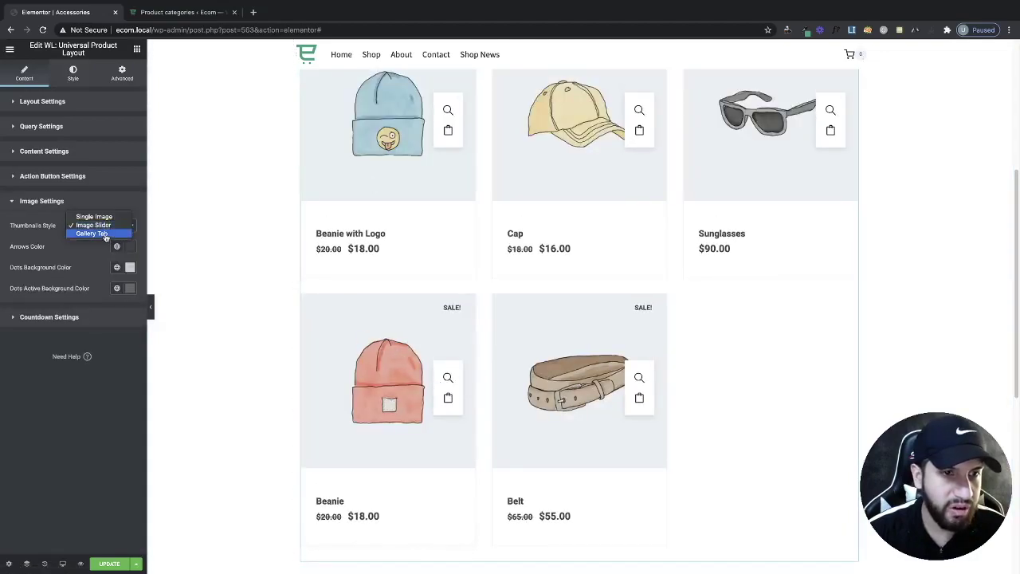
pyautogui.click(106, 233)
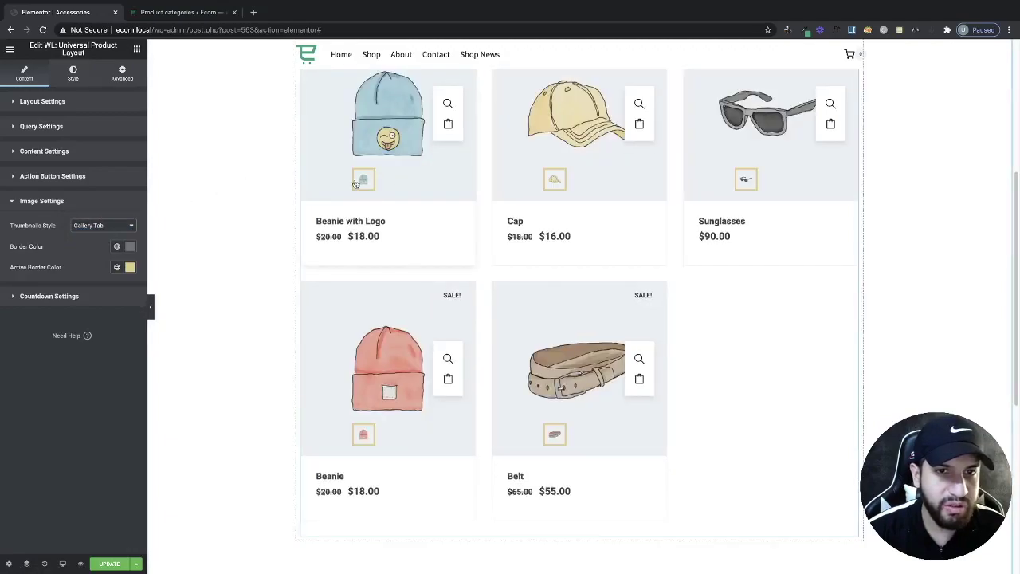
pyautogui.click(109, 227)
pyautogui.click(113, 209)
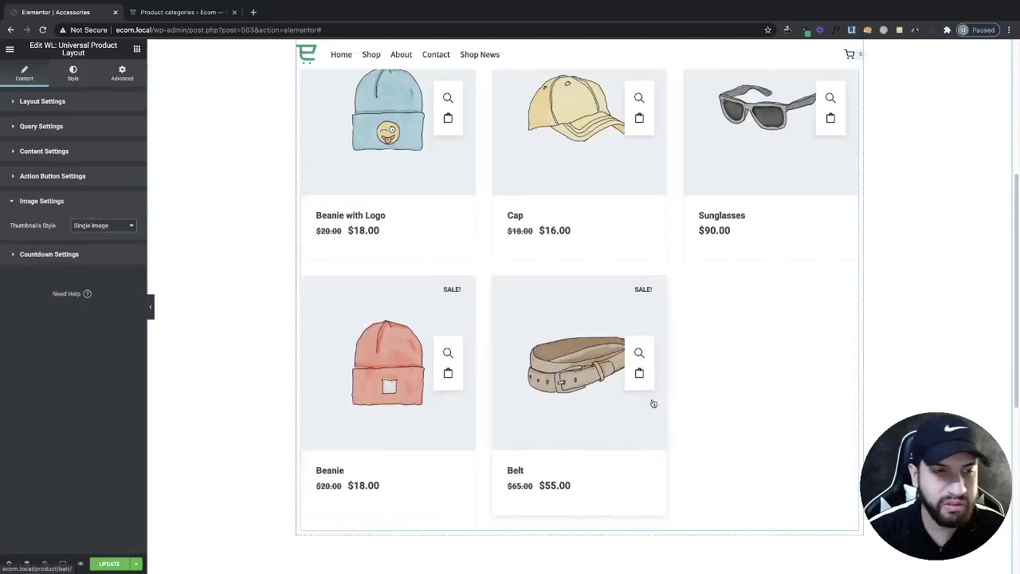
# Try the product countdown timer with its custom label and gutter options, and switch the timer off again
pyautogui.click(75, 254)
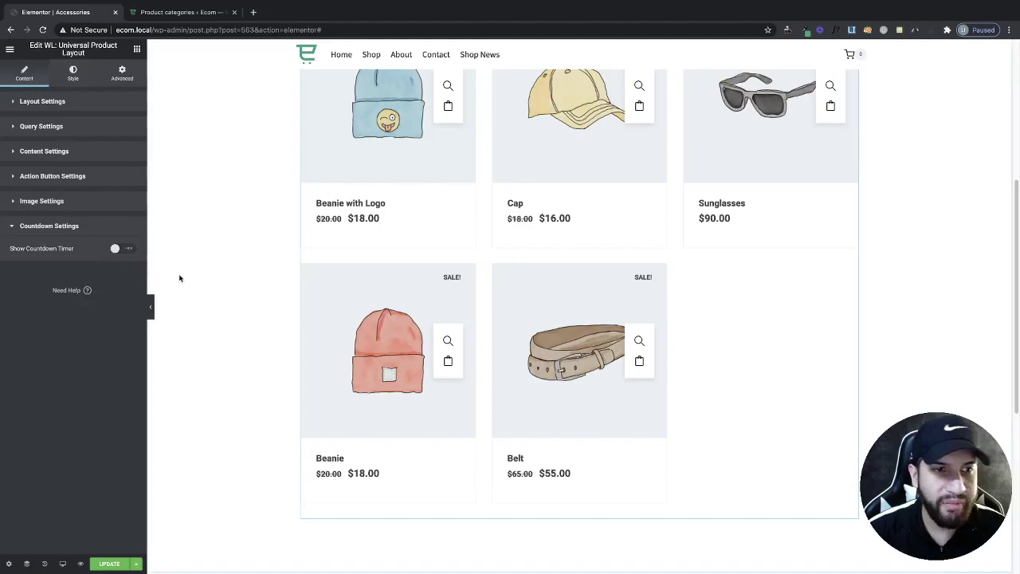
pyautogui.click(121, 249)
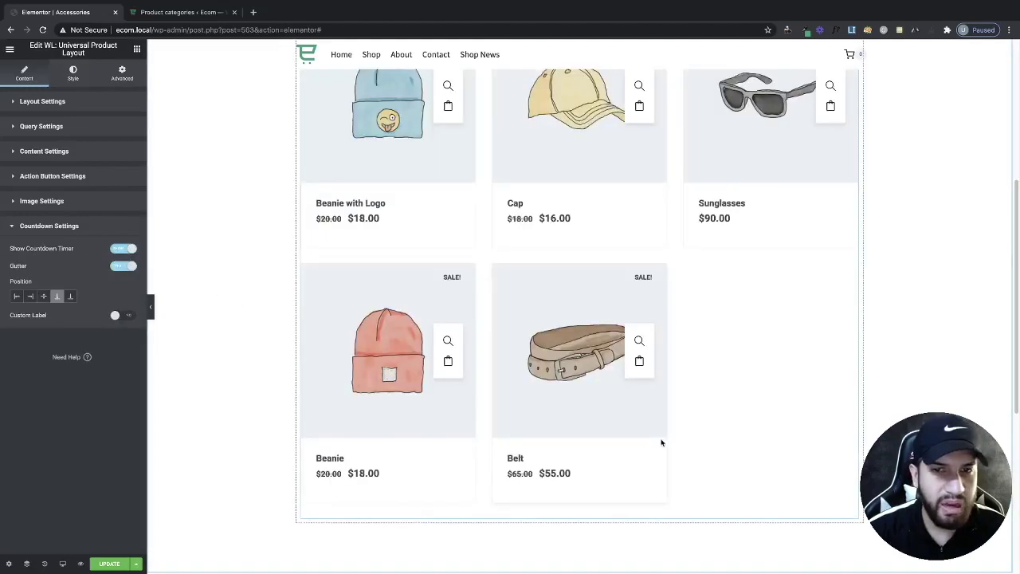
pyautogui.scroll(-1, 613, 430)
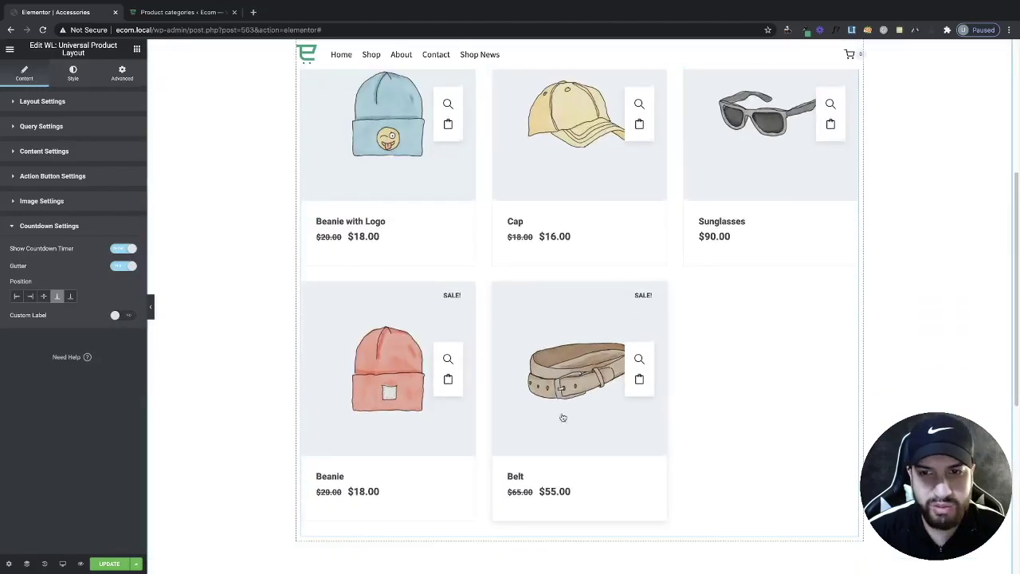
pyautogui.click(114, 316)
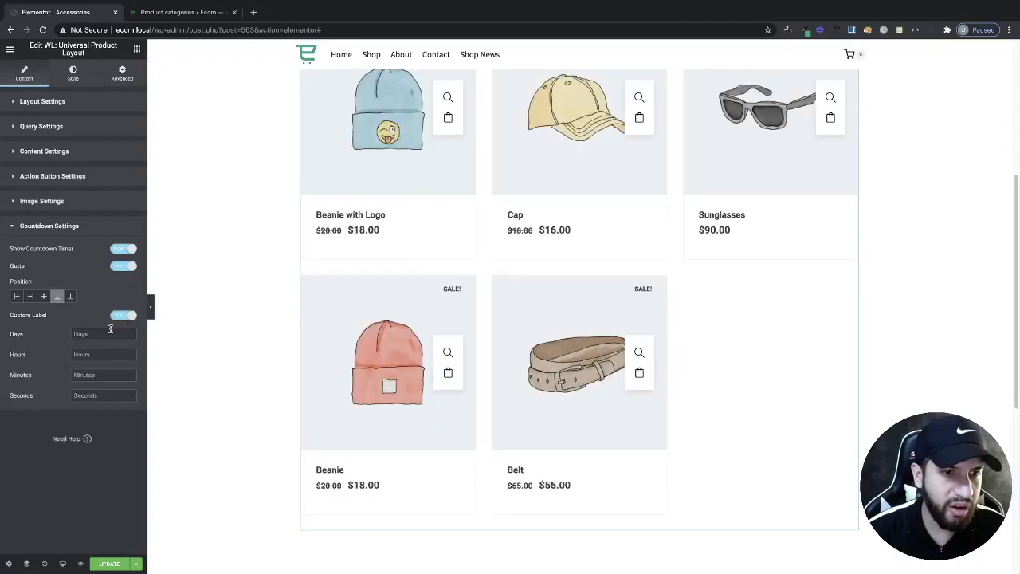
pyautogui.click(124, 314)
pyautogui.click(124, 266)
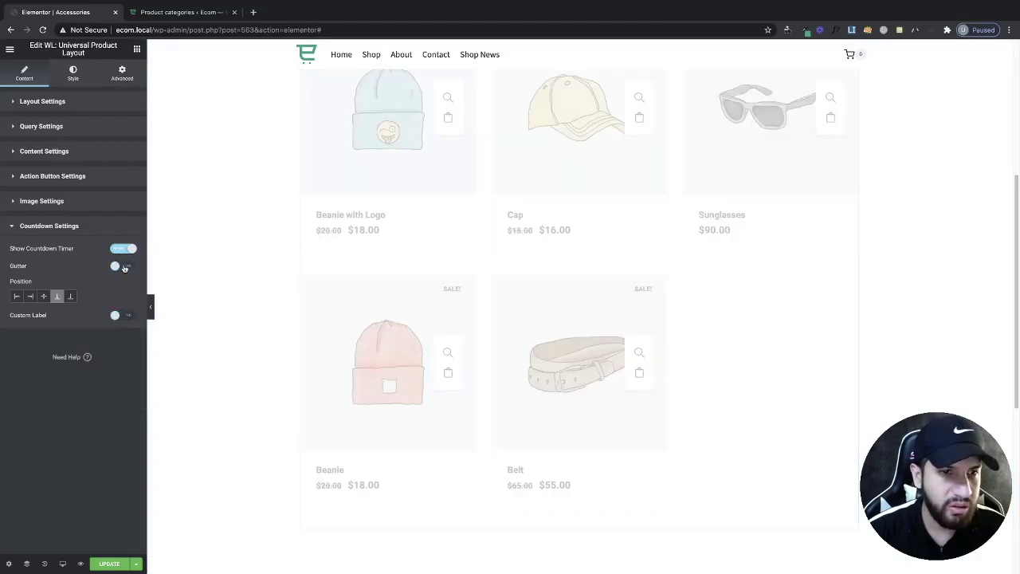
pyautogui.click(124, 248)
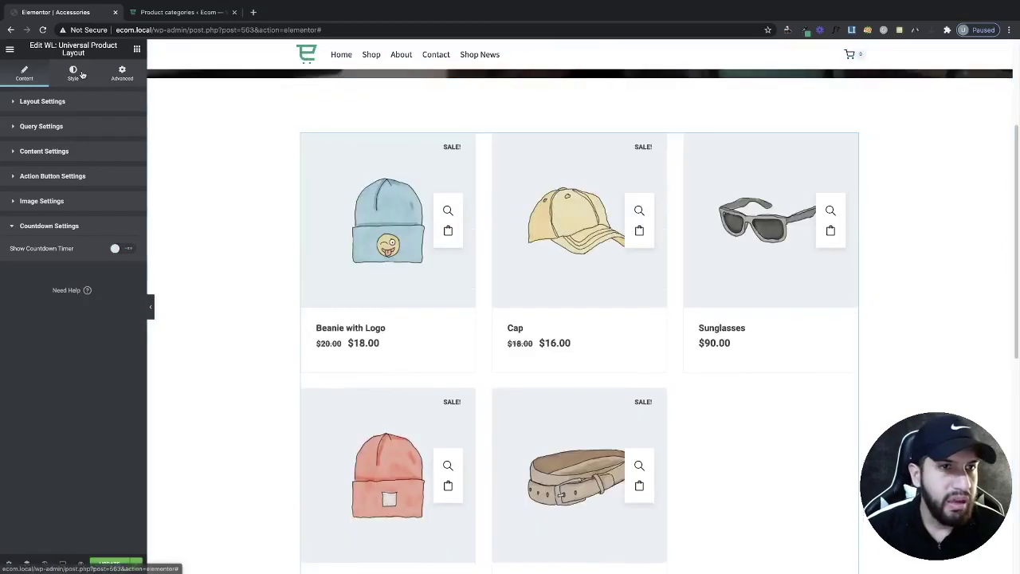
# Update the Accessories page and preview its hero banner and product grid in a new tab
pyautogui.click(76, 74)
pyautogui.scroll(-1, 801, 459)
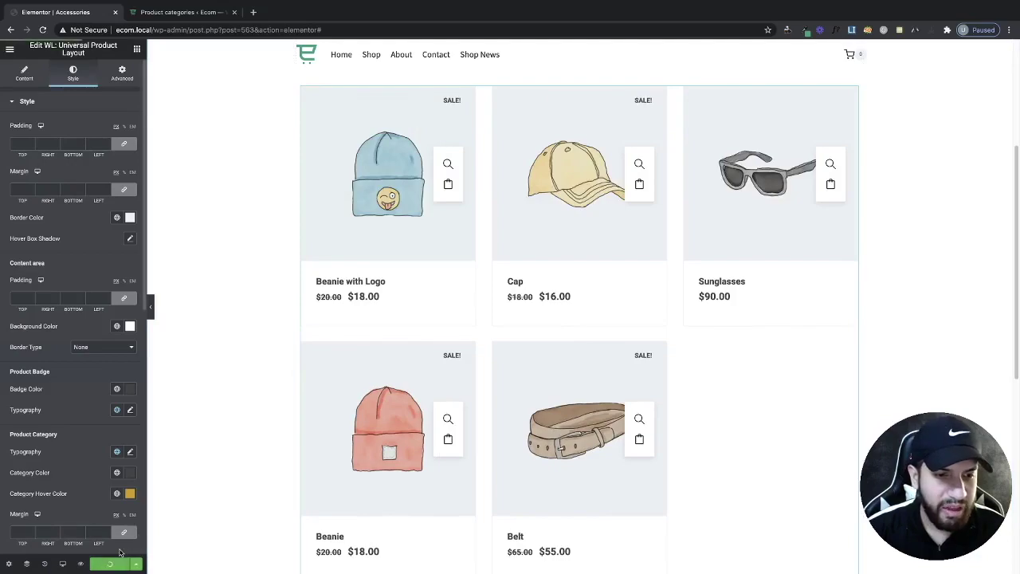
pyautogui.click(80, 564)
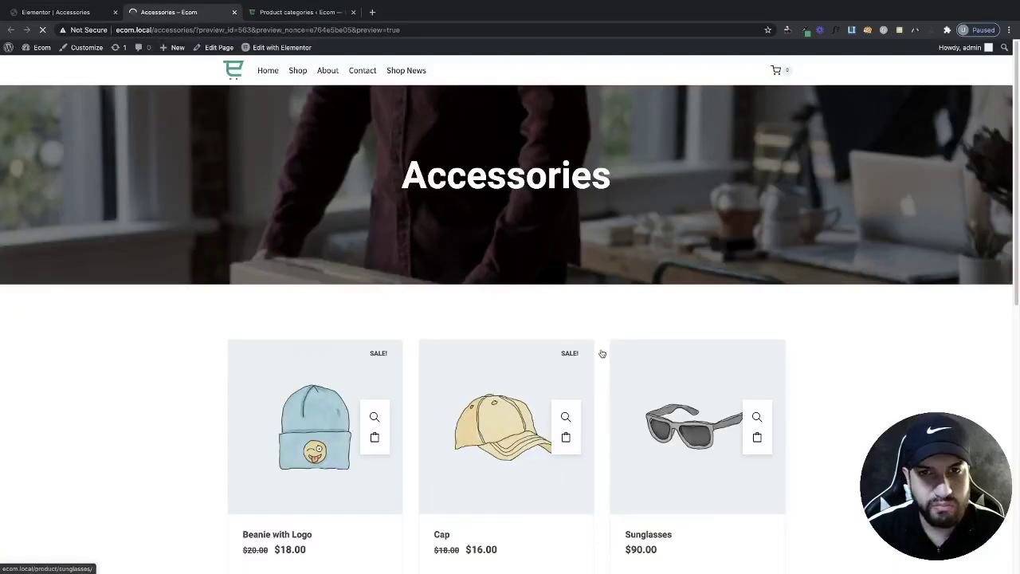
pyautogui.scroll(-6, 831, 412)
pyautogui.scroll(6, 833, 415)
pyautogui.scroll(-4, 805, 403)
pyautogui.scroll(-2, 578, 281)
pyautogui.scroll(2, 423, 239)
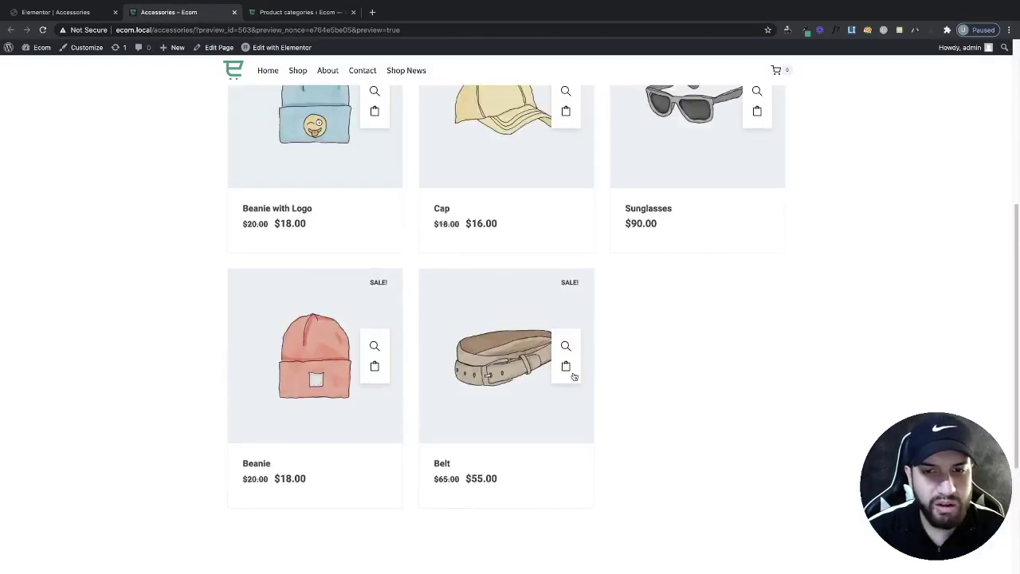
# Return to the Elementor editor and review the product grid with the layout's style settings open
pyautogui.click(54, 13)
pyautogui.scroll(1, 797, 317)
pyautogui.scroll(-1, 772, 310)
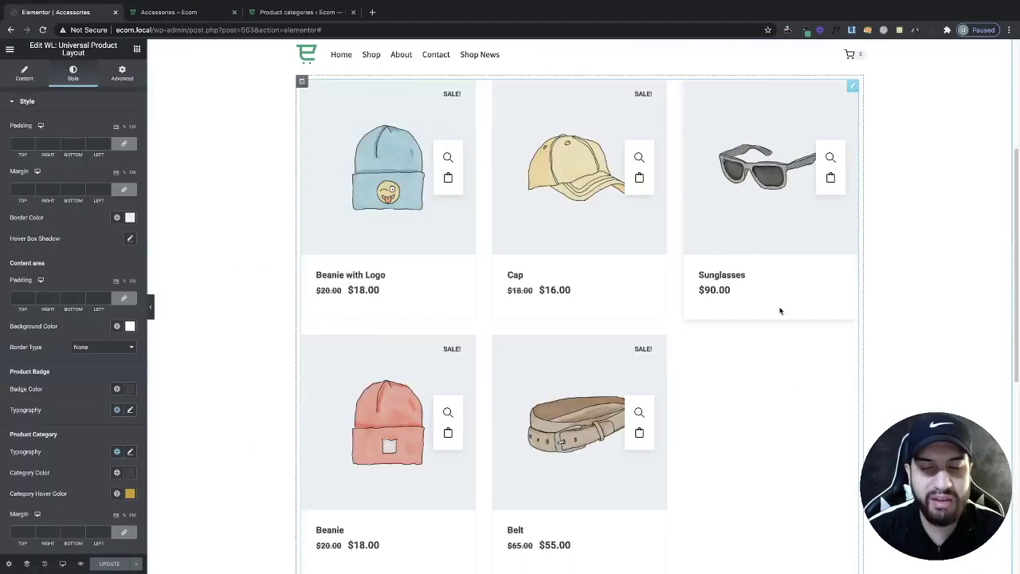
pyautogui.scroll(-1, 777, 310)
pyautogui.scroll(2, 775, 298)
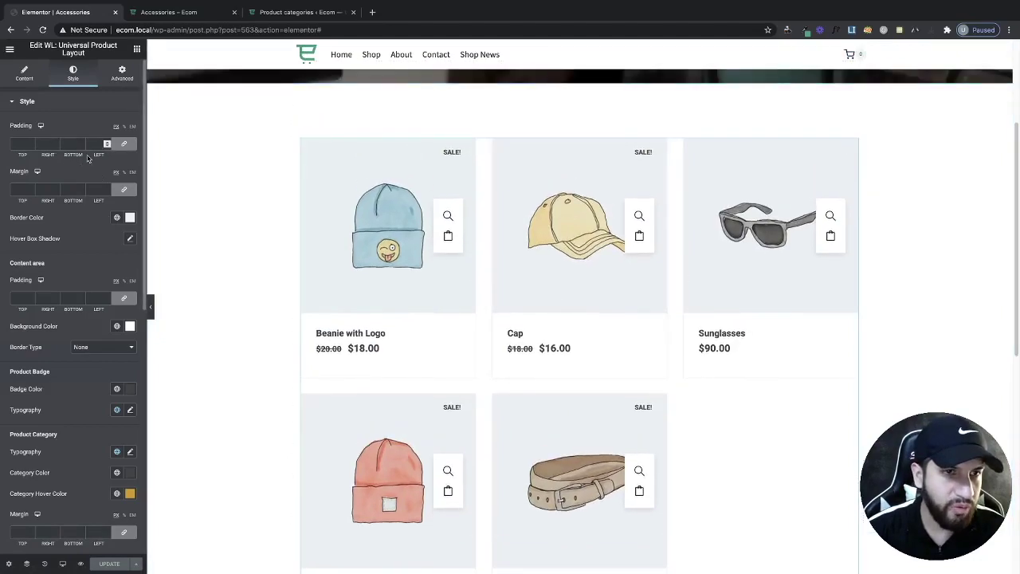
# Try a padding of 5 px on all sides of the product cards, and clear it again
pyautogui.click(97, 143)
pyautogui.write('5')
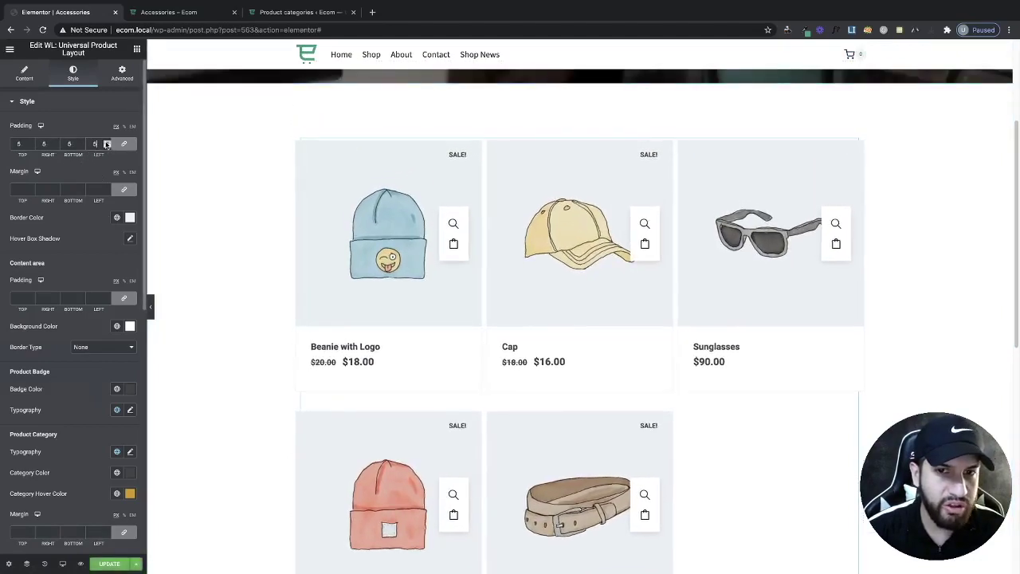
pyautogui.scroll(-8, 106, 144)
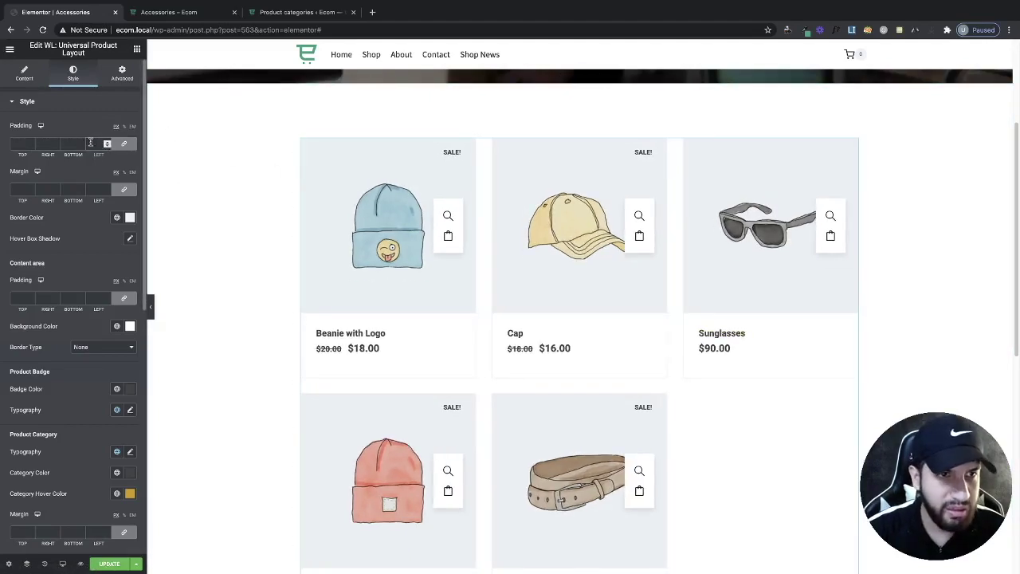
# Try product card margins of 7 and 34 px on all sides, and set the margin to 0
pyautogui.scroll(20, 106, 191)
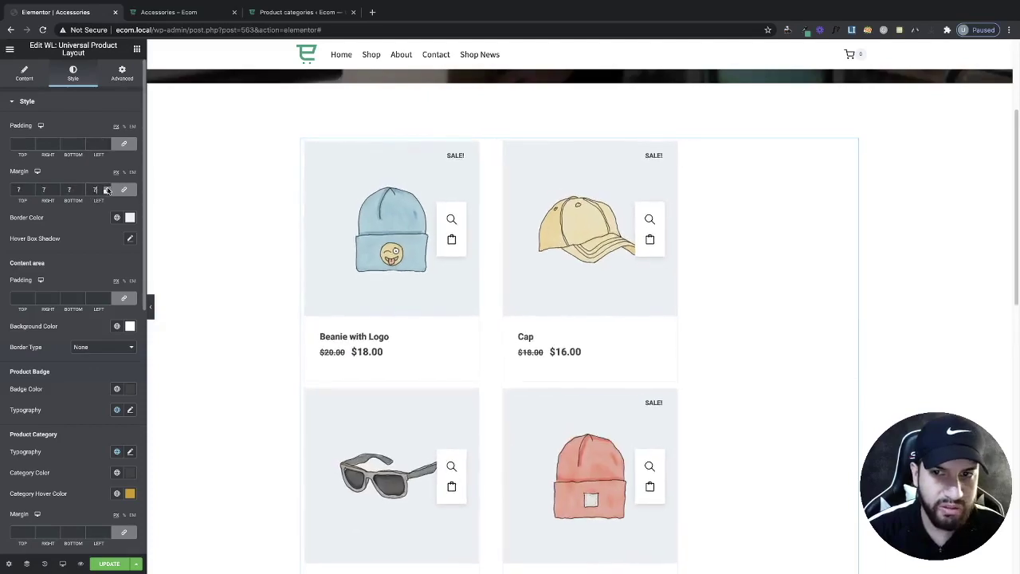
pyautogui.scroll(6, 106, 191)
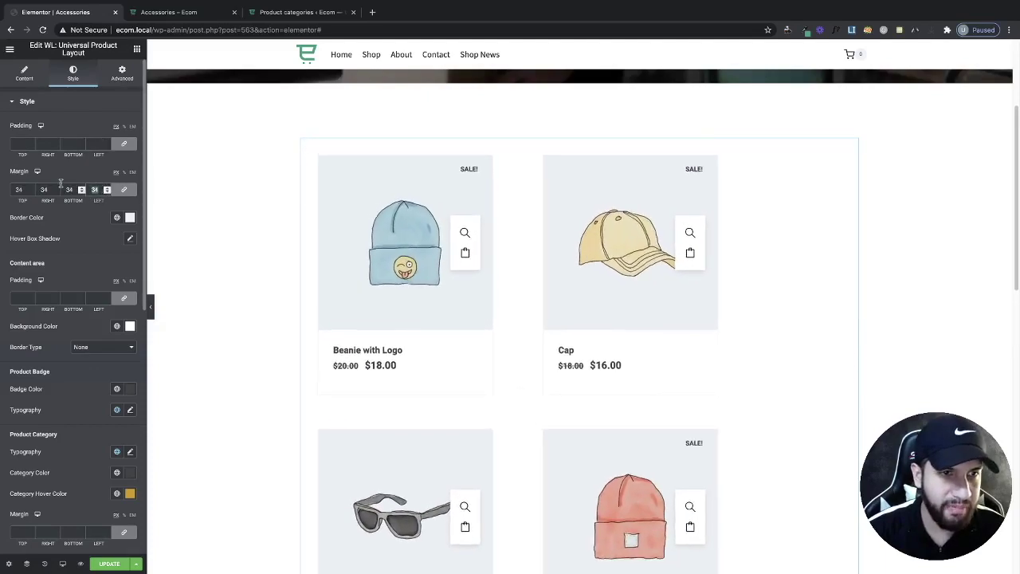
pyautogui.write('0')
# Try content area padding values up to 40 px and 0 on all sides, and clear the padding
pyautogui.scroll(-2, 144, 249)
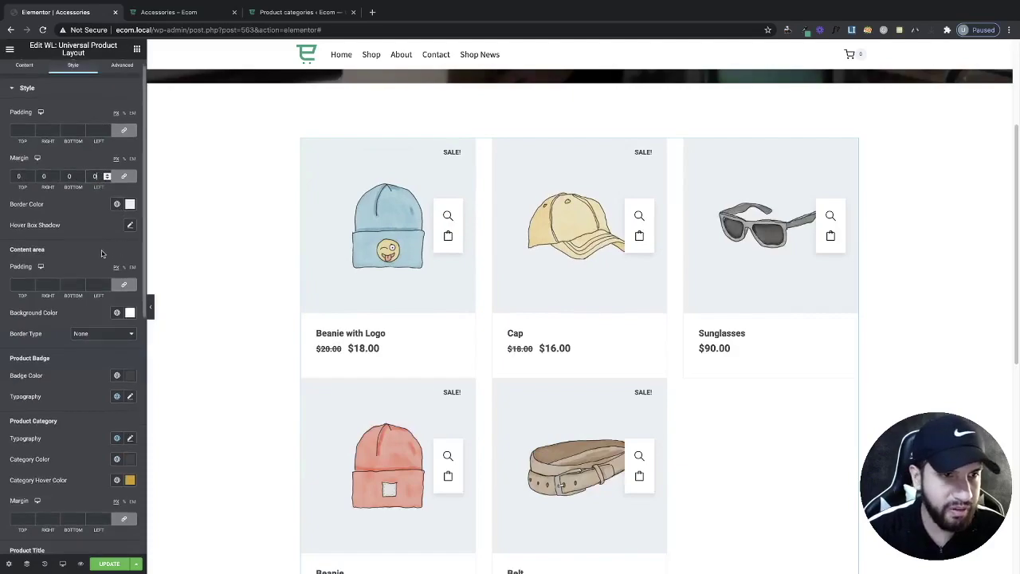
pyautogui.scroll(-1, 416, 358)
pyautogui.click(107, 271)
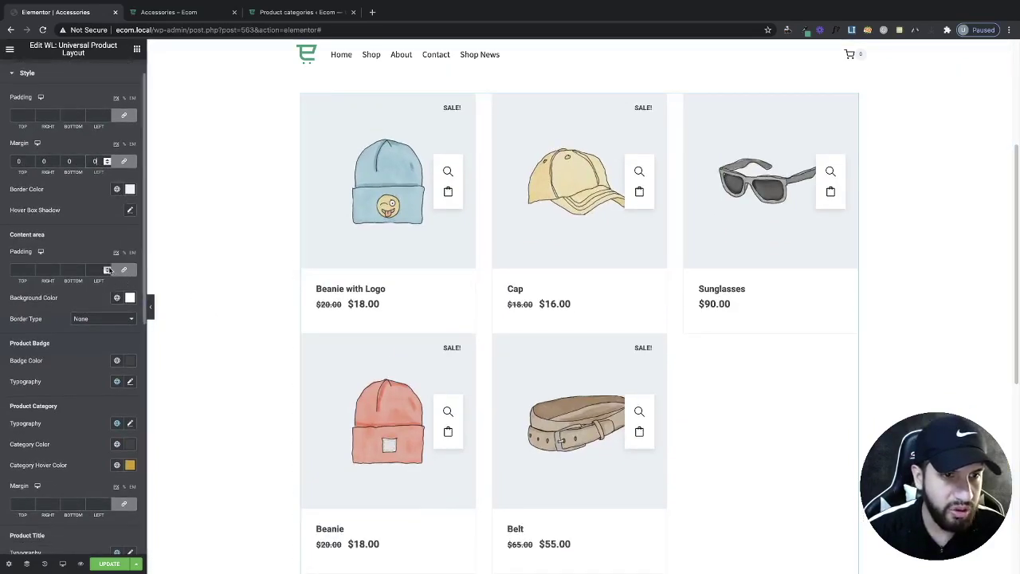
pyautogui.write('16')
pyautogui.press('Up')
pyautogui.press('Up')
pyautogui.press('Up')
pyautogui.press('Up')
pyautogui.press('Up')
pyautogui.press('Up')
pyautogui.press('Up')
pyautogui.press('Up')
pyautogui.press('Up')
pyautogui.press('Up')
pyautogui.press('Up')
pyautogui.press('Up')
pyautogui.press('Up')
pyautogui.press('Up')
pyautogui.press('Up')
pyautogui.press('Up')
pyautogui.press('Up')
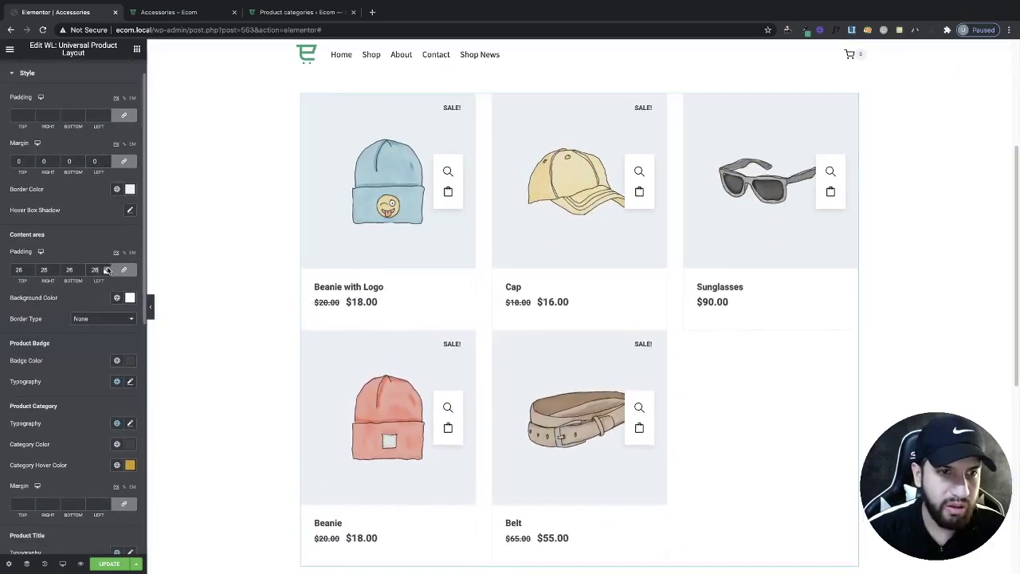
pyautogui.press('Up')
pyautogui.press('Up')
pyautogui.press('Up')
pyautogui.press('Up')
pyautogui.press('Up')
pyautogui.press('Up')
pyautogui.press('Up')
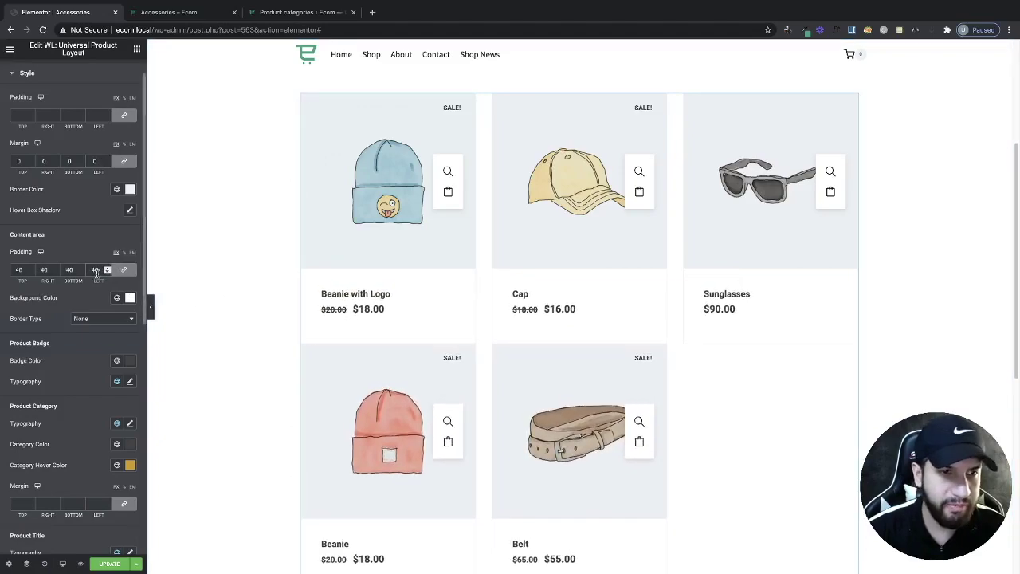
pyautogui.doubleClick(95, 271)
pyautogui.write('0')
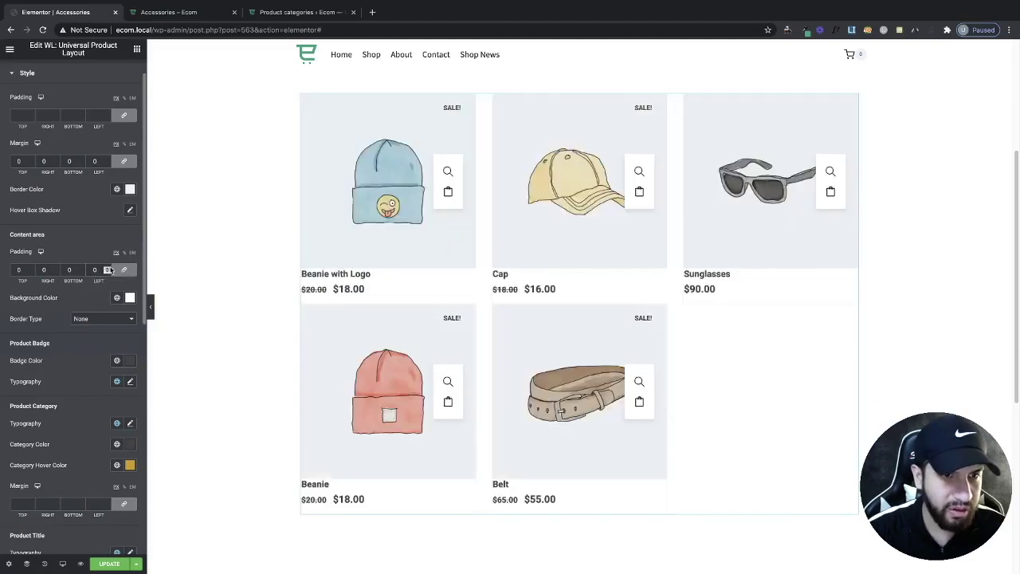
pyautogui.press('BackSpace')
# Clear the product card margin values and review the spacing of the product grid
pyautogui.scroll(-1, 88, 208)
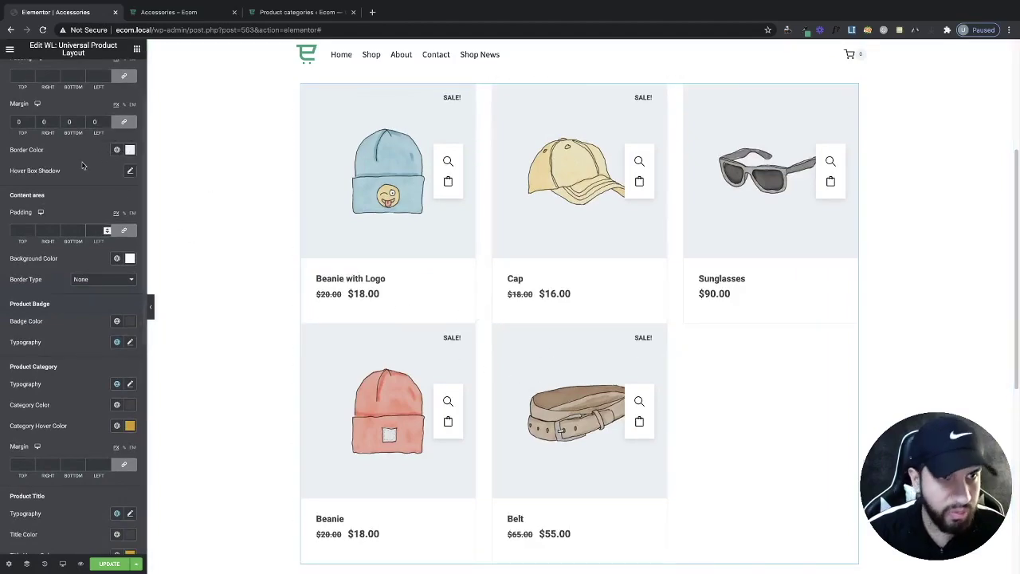
pyautogui.scroll(1, 89, 151)
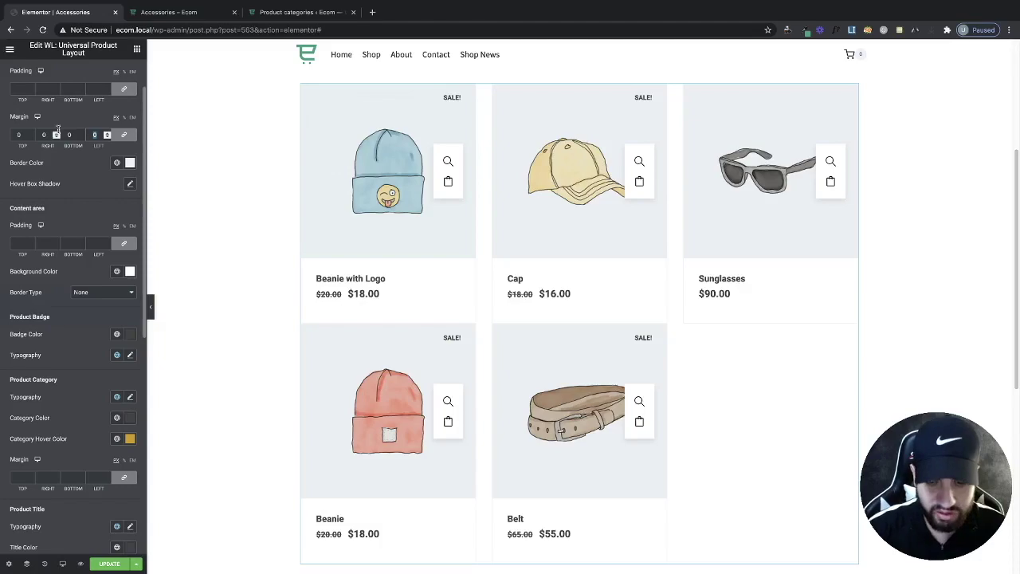
pyautogui.press('BackSpace')
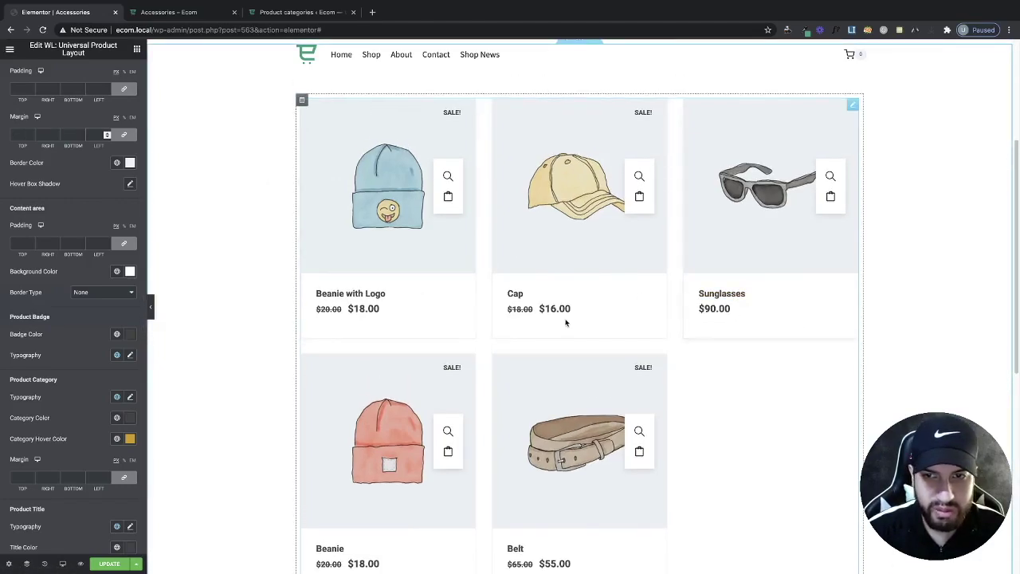
pyautogui.scroll(-1, 697, 370)
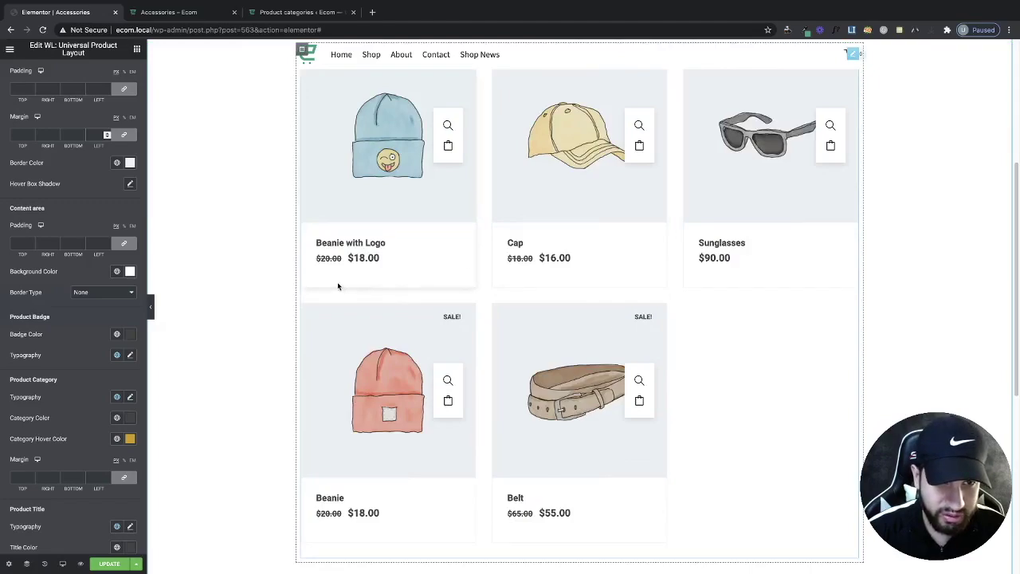
pyautogui.scroll(-1, 702, 434)
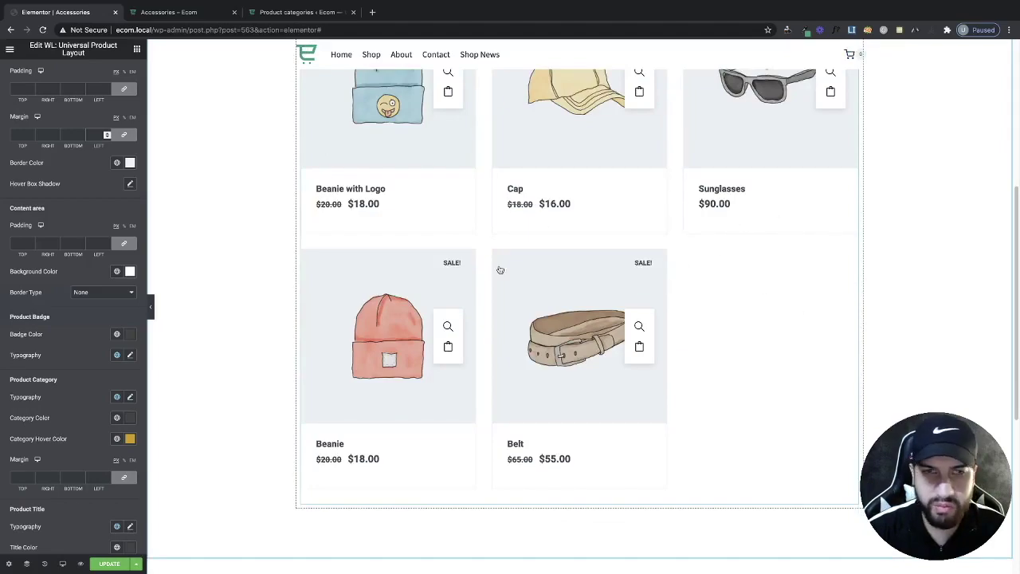
# Try the hover box shadow settings for the product cards, and reset the shadow to its default
pyautogui.scroll(-1, 96, 222)
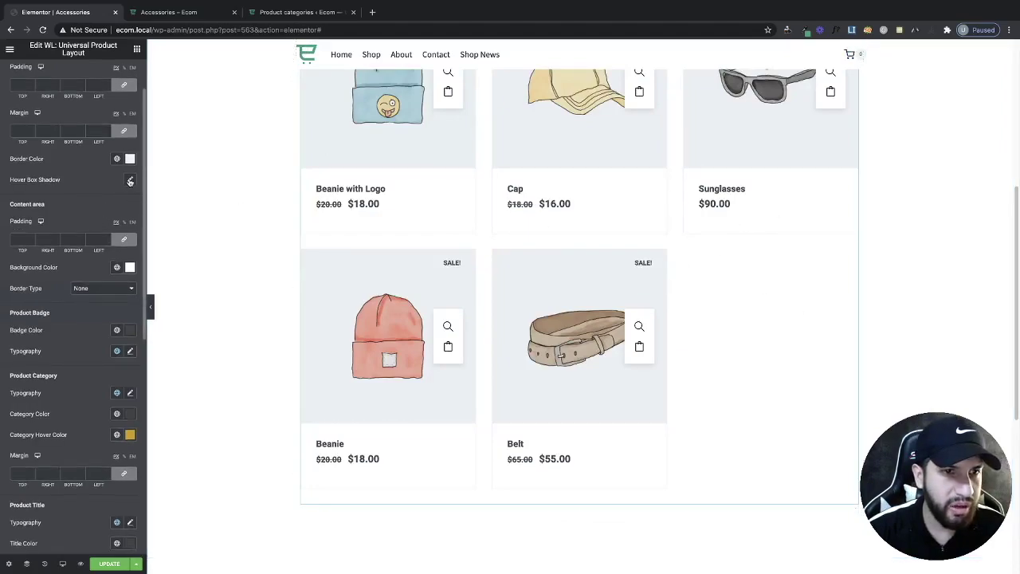
pyautogui.click(130, 181)
pyautogui.click(130, 182)
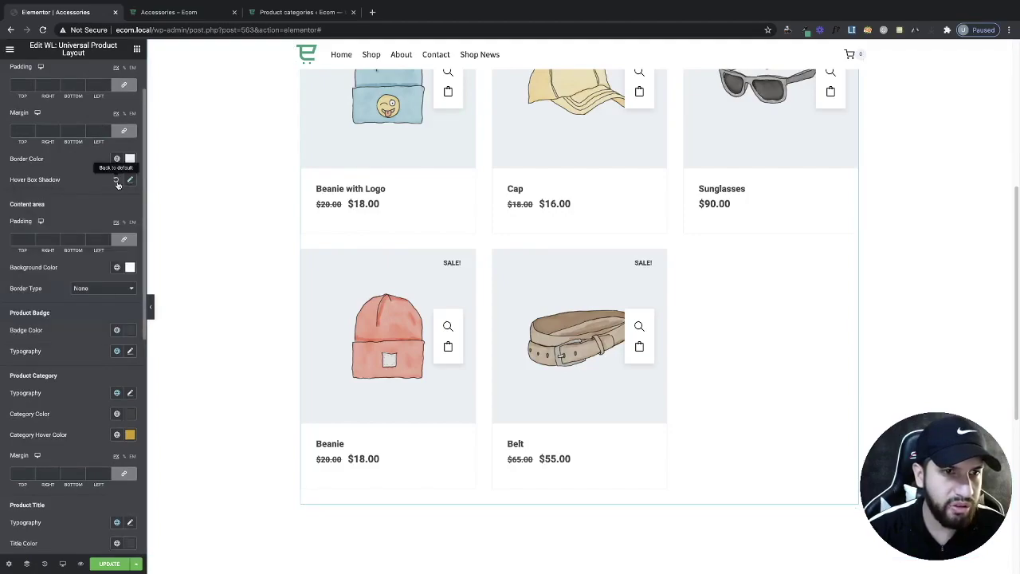
pyautogui.click(117, 182)
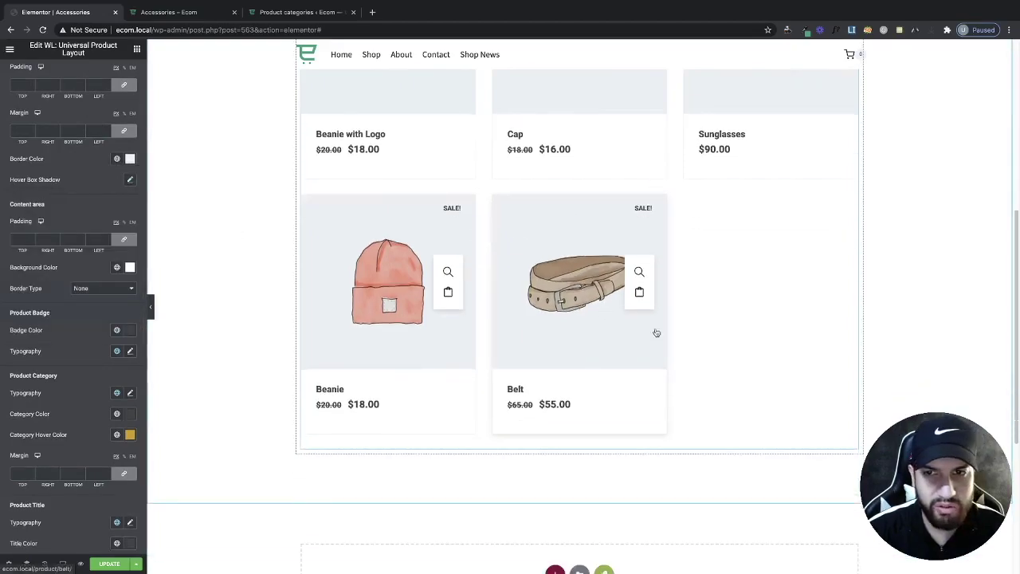
# Set the content area background of the product cards to the green global color
pyautogui.scroll(-2, 128, 181)
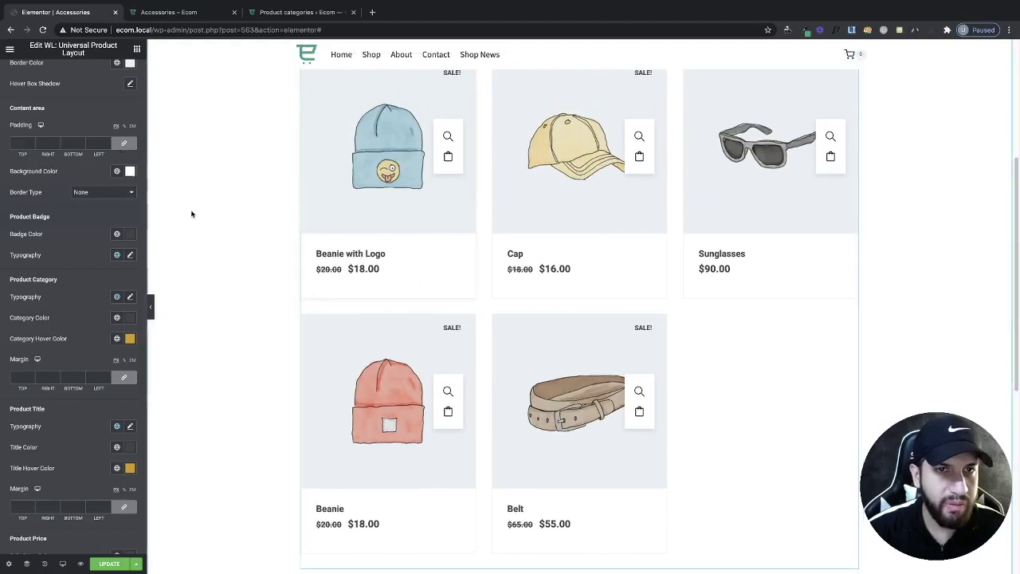
pyautogui.click(130, 171)
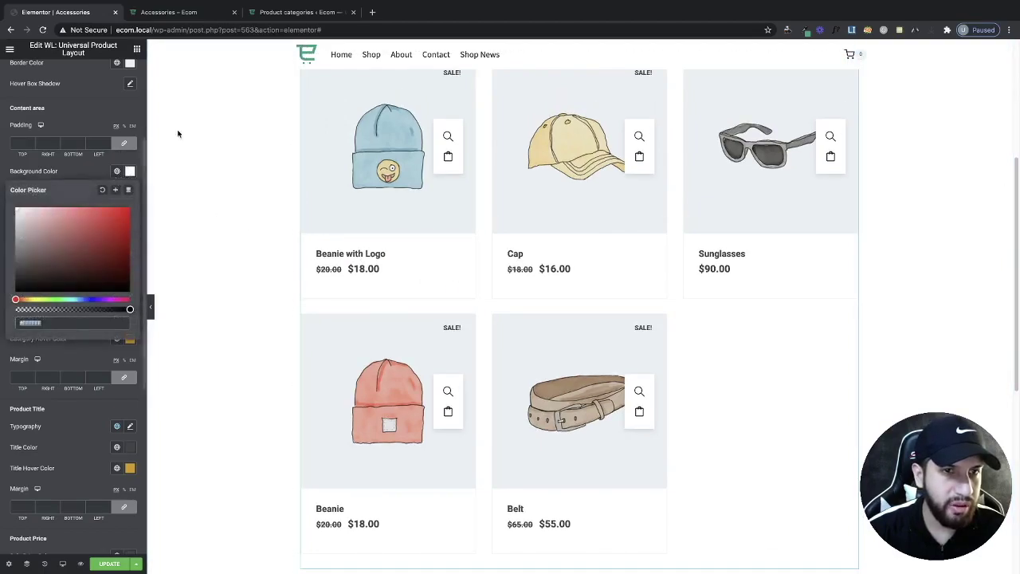
pyautogui.click(117, 171)
pyautogui.click(68, 309)
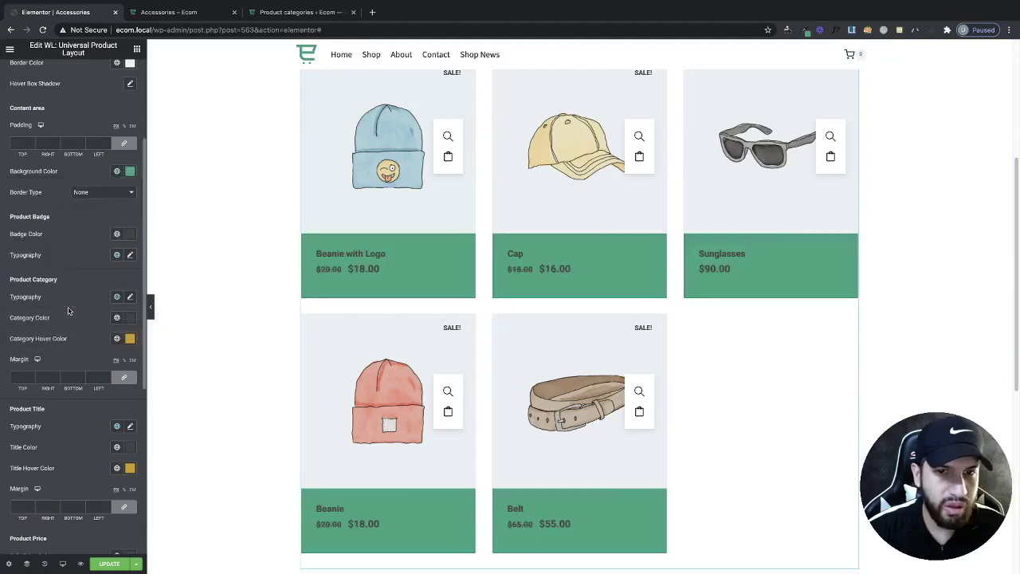
# Try white and bright red (#FF0000) as the product badge color
pyautogui.click(130, 234)
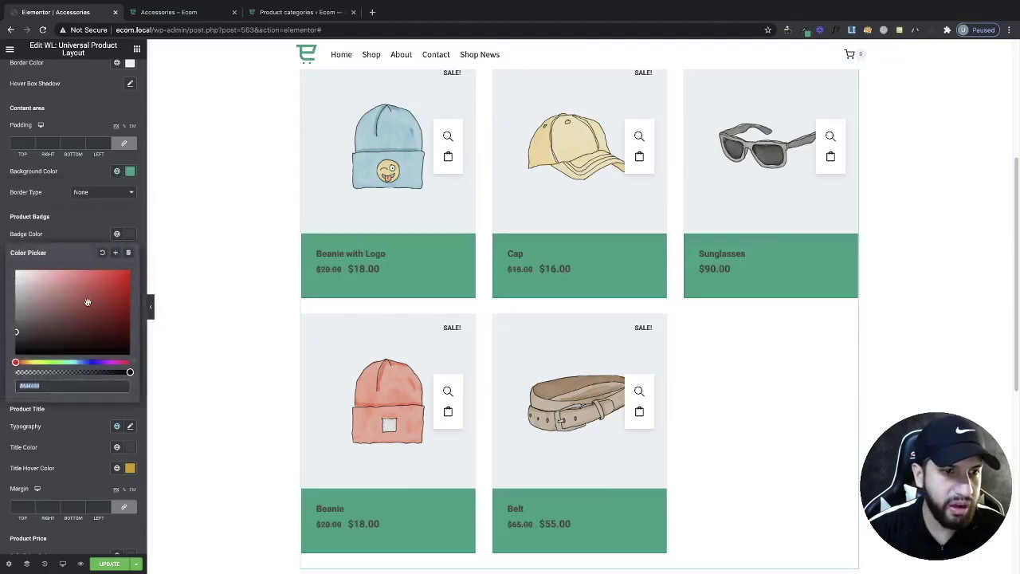
pyautogui.click(127, 298)
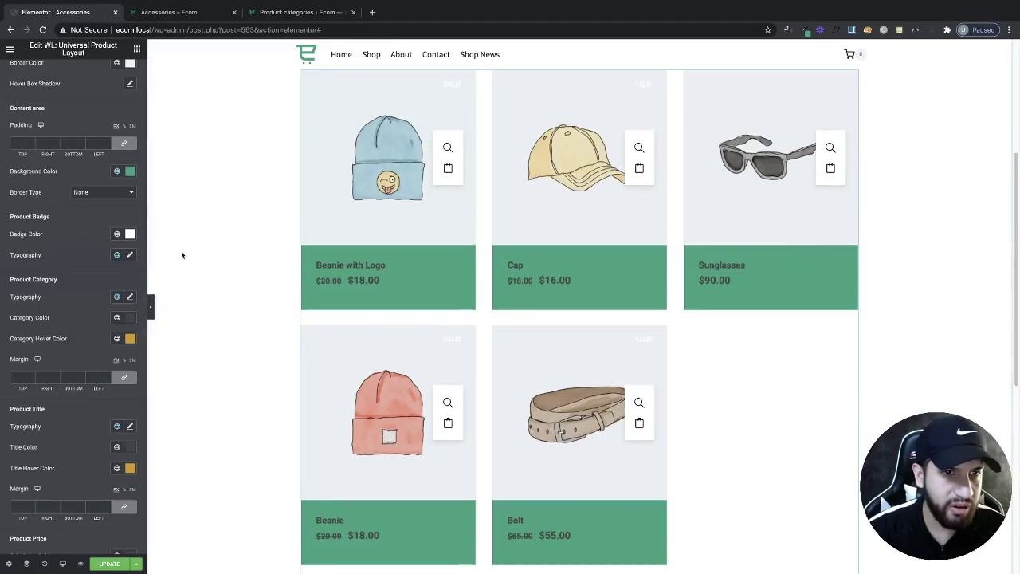
pyautogui.click(118, 235)
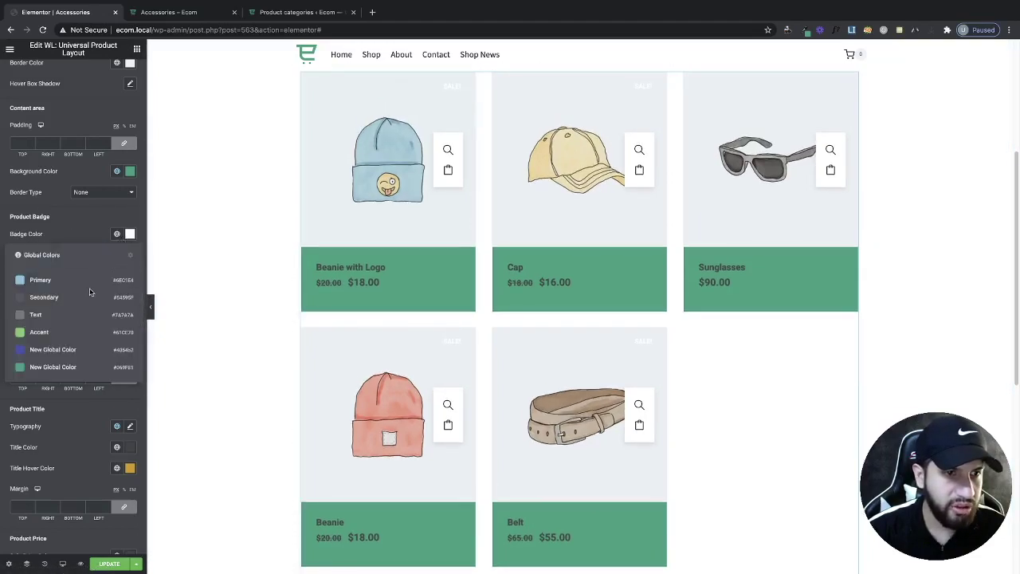
pyautogui.click(130, 234)
pyautogui.moveTo(97, 322); pyautogui.dragTo(137, 259)
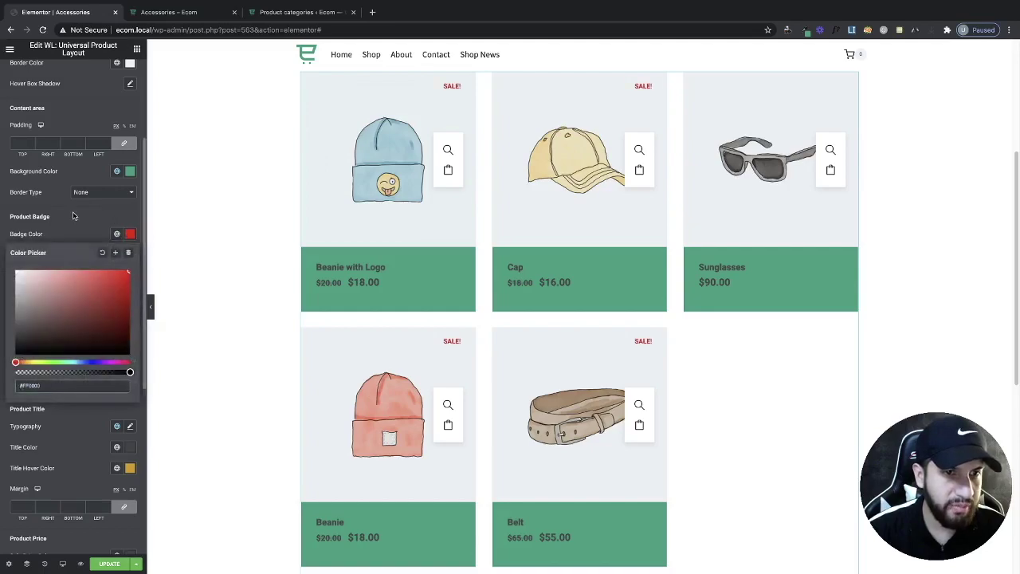
pyautogui.click(316, 205)
pyautogui.scroll(1, 74, 282)
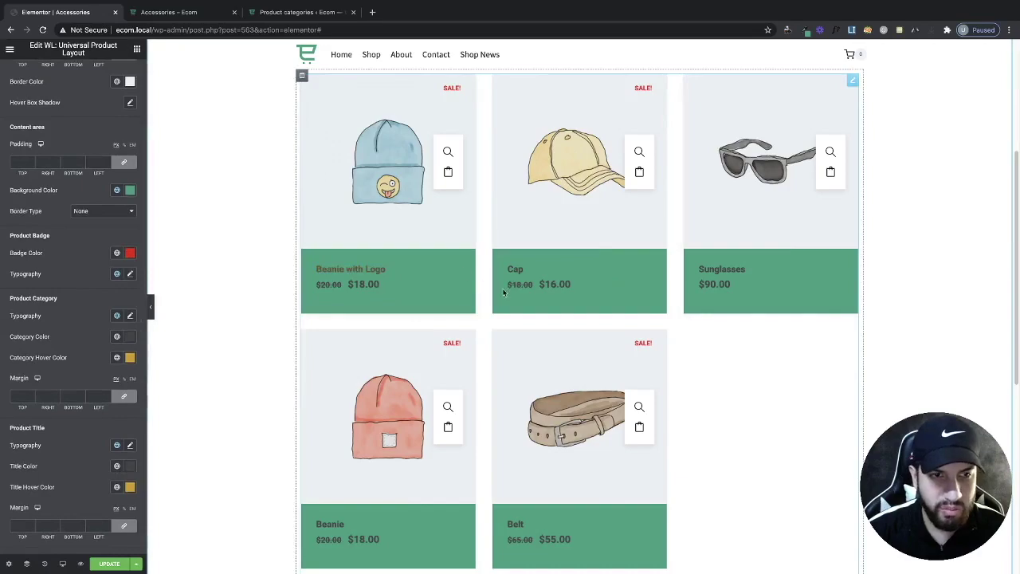
# Set the product badge font size to 23 px
pyautogui.click(130, 273)
pyautogui.moveTo(17, 356); pyautogui.dragTo(26, 358)
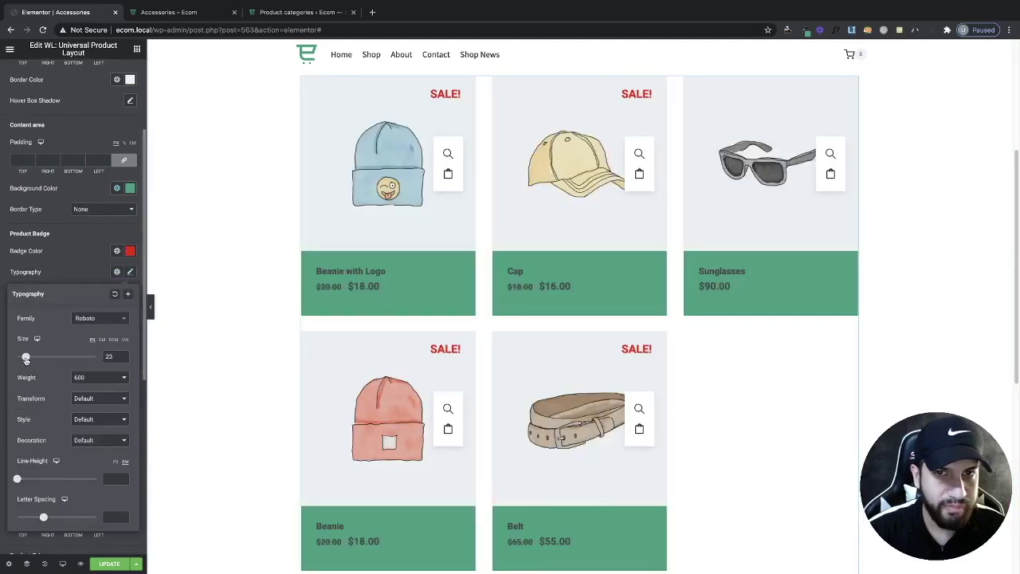
pyautogui.click(89, 275)
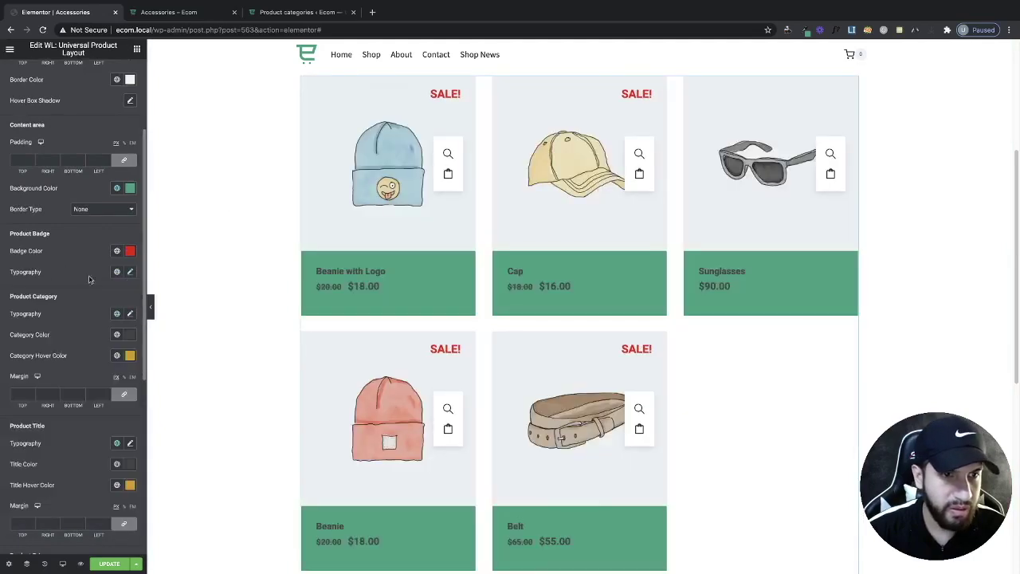
# Try darker red shades and a pale pink as the product badge color
pyautogui.click(130, 250)
pyautogui.moveTo(31, 299); pyautogui.dragTo(91, 323)
pyautogui.click(202, 218)
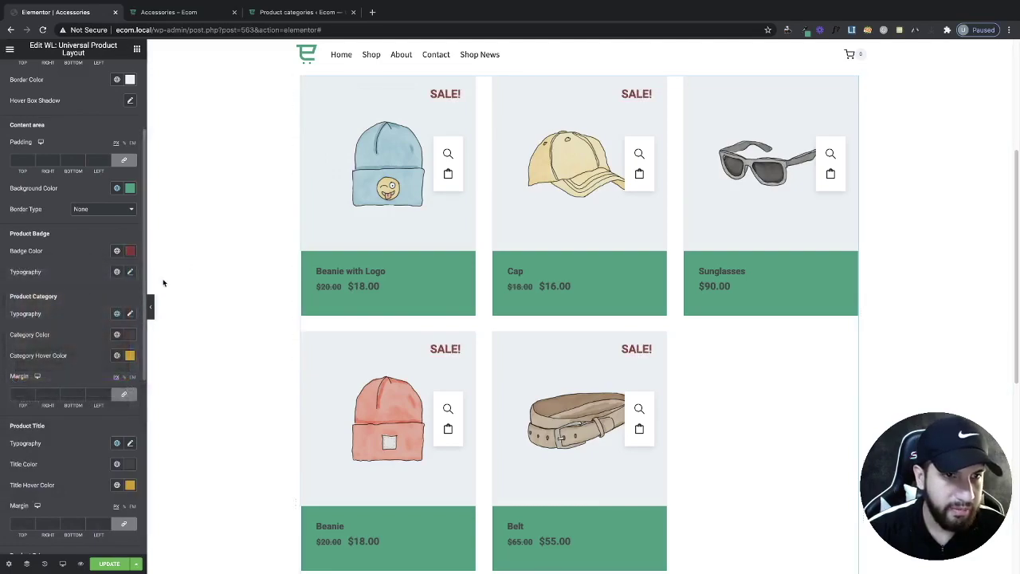
pyautogui.click(129, 253)
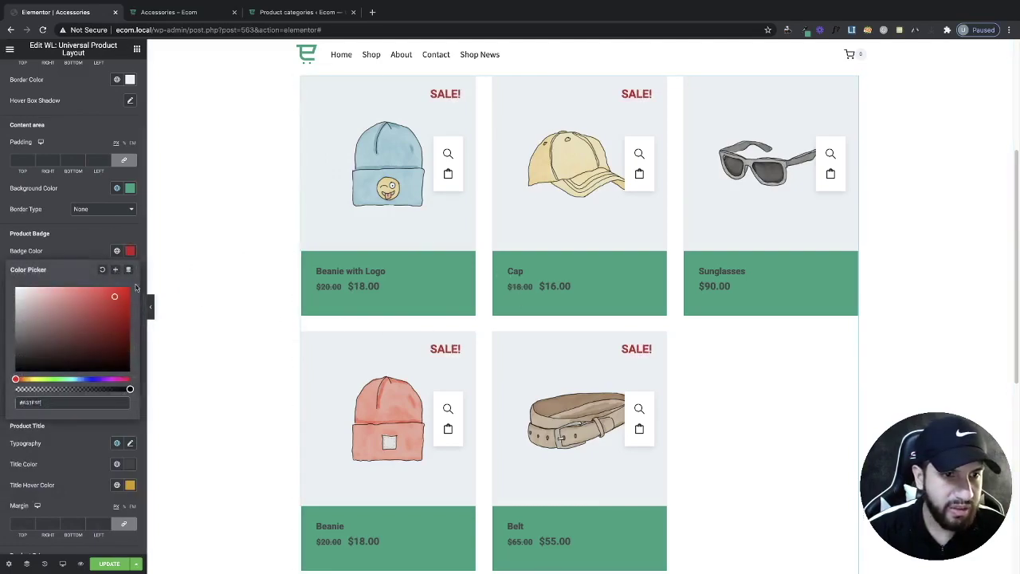
pyautogui.click(56, 295)
pyautogui.click(267, 227)
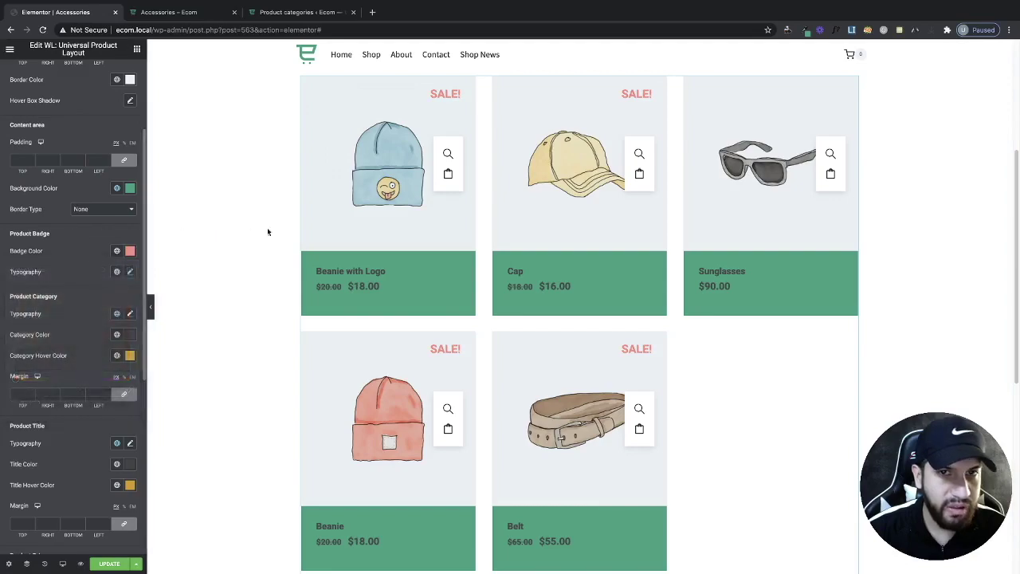
# Set the product badge color to a soft, light red
pyautogui.click(131, 252)
pyautogui.click(95, 290)
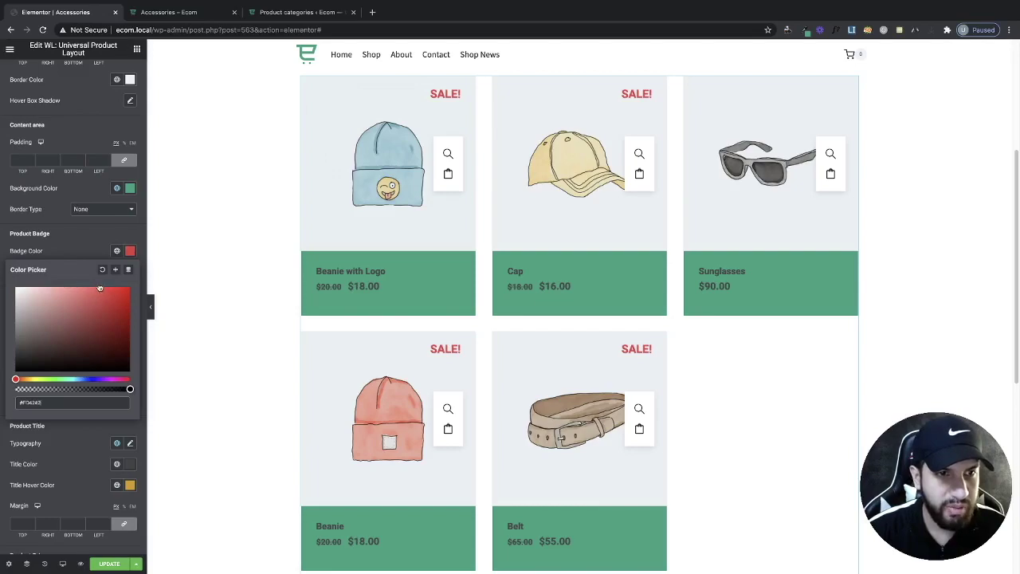
pyautogui.click(357, 237)
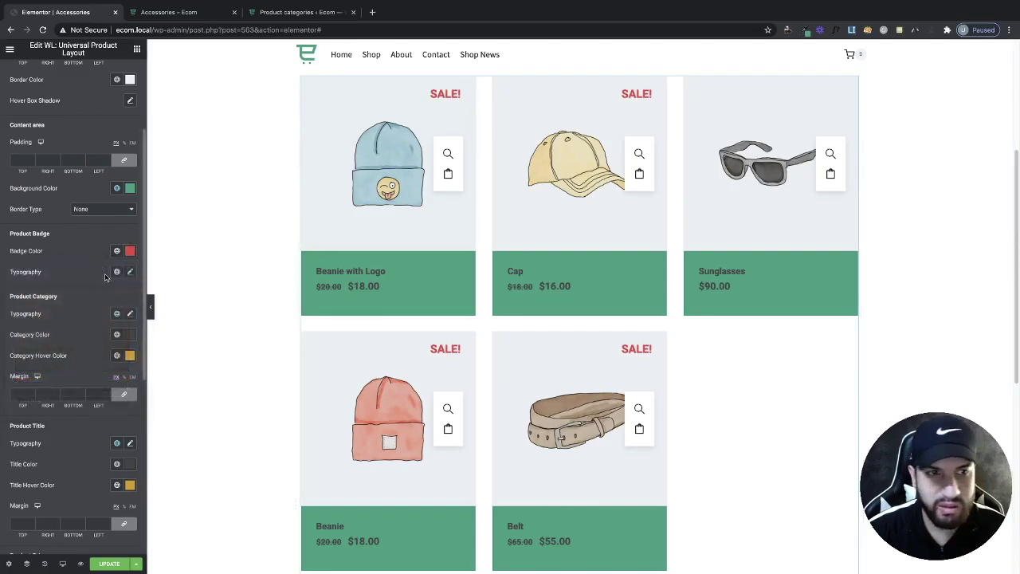
pyautogui.click(130, 253)
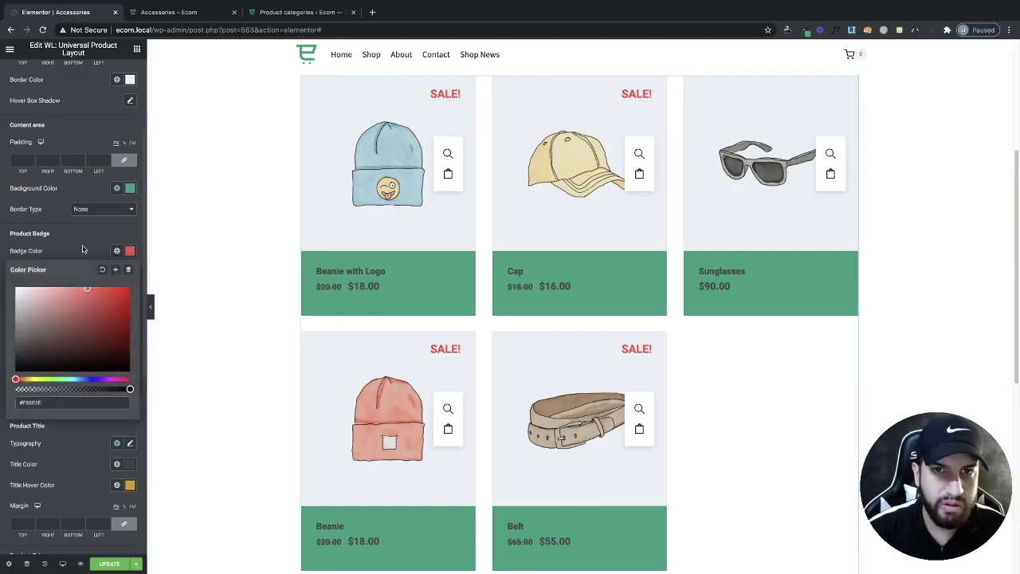
pyautogui.click(82, 250)
# Set the product category color and the product title color to white
pyautogui.scroll(-1, 119, 335)
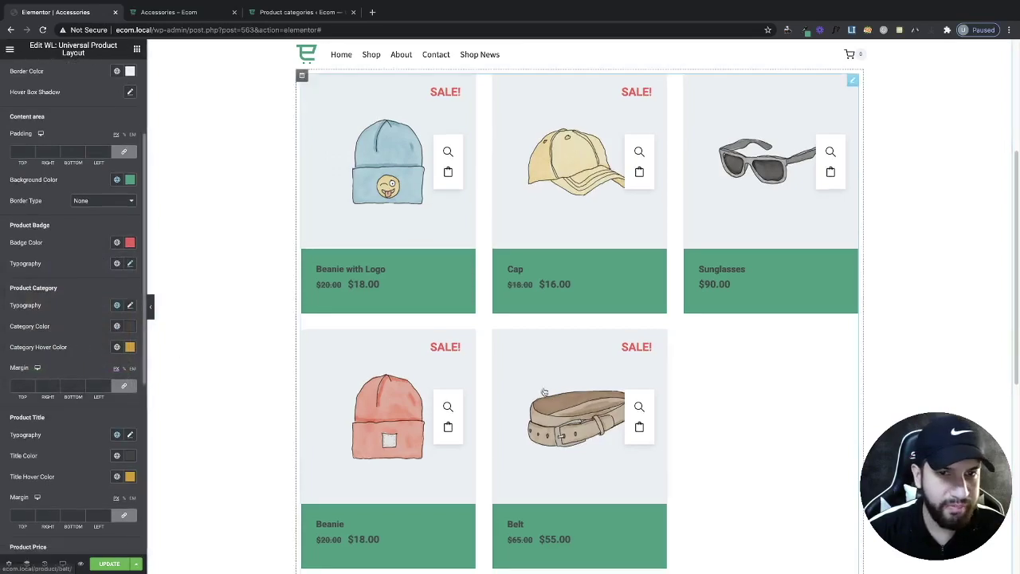
pyautogui.scroll(-1, 543, 392)
pyautogui.scroll(-1, 139, 349)
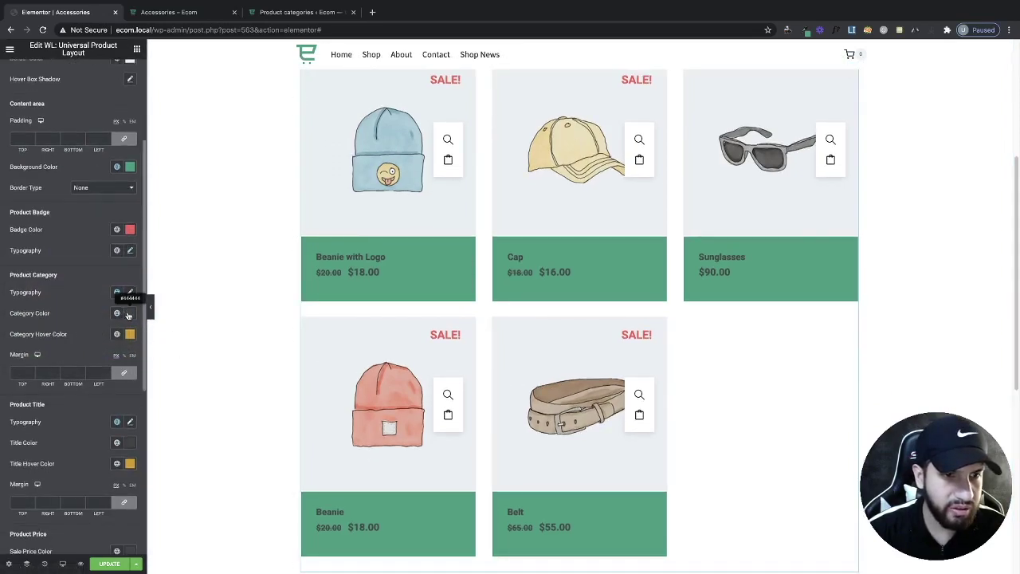
pyautogui.click(129, 313)
pyautogui.click(103, 362)
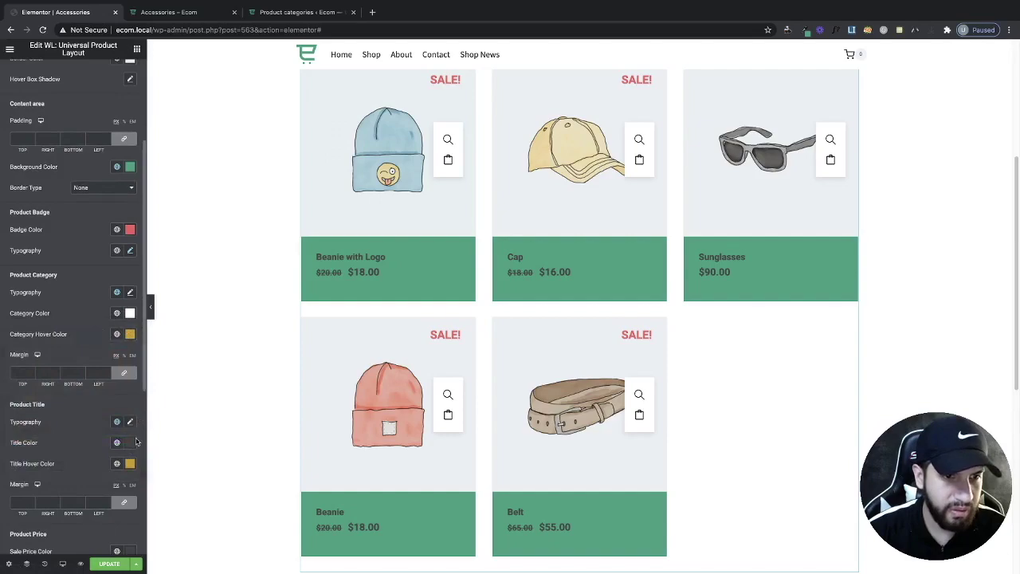
pyautogui.click(129, 443)
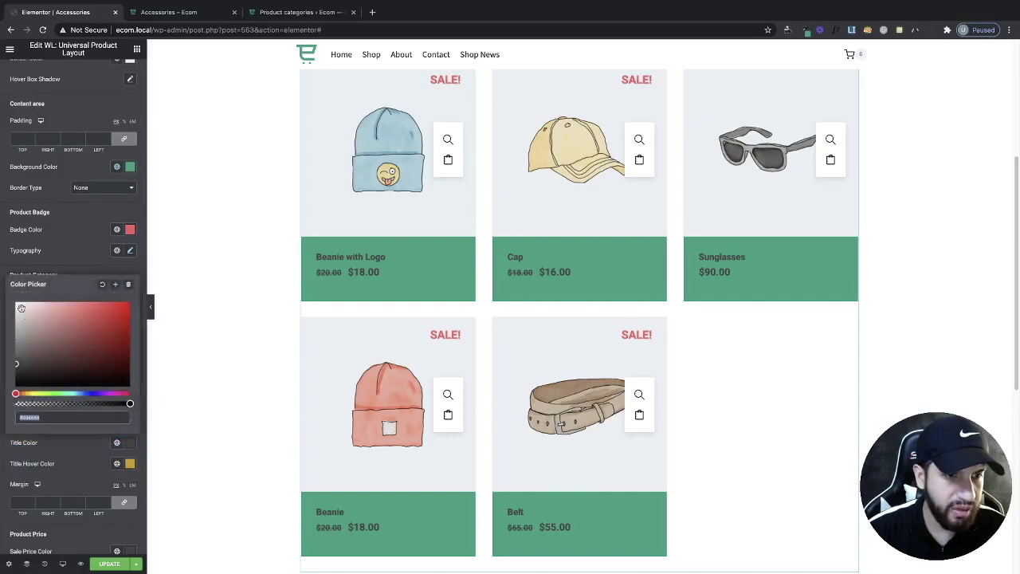
pyautogui.click(120, 378)
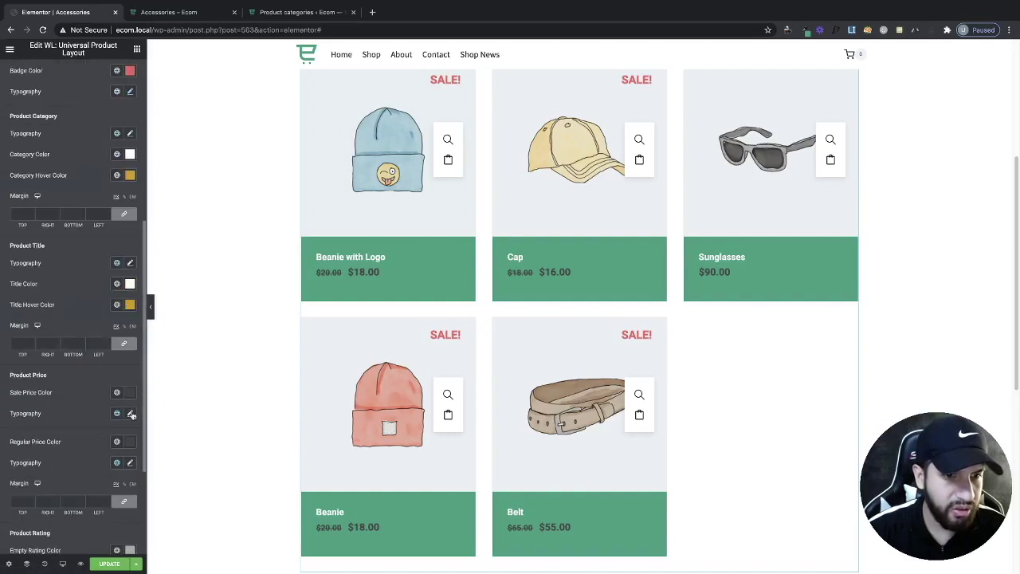
# Set the sale price and regular price colors to white (#FFFFFF)
pyautogui.click(131, 393)
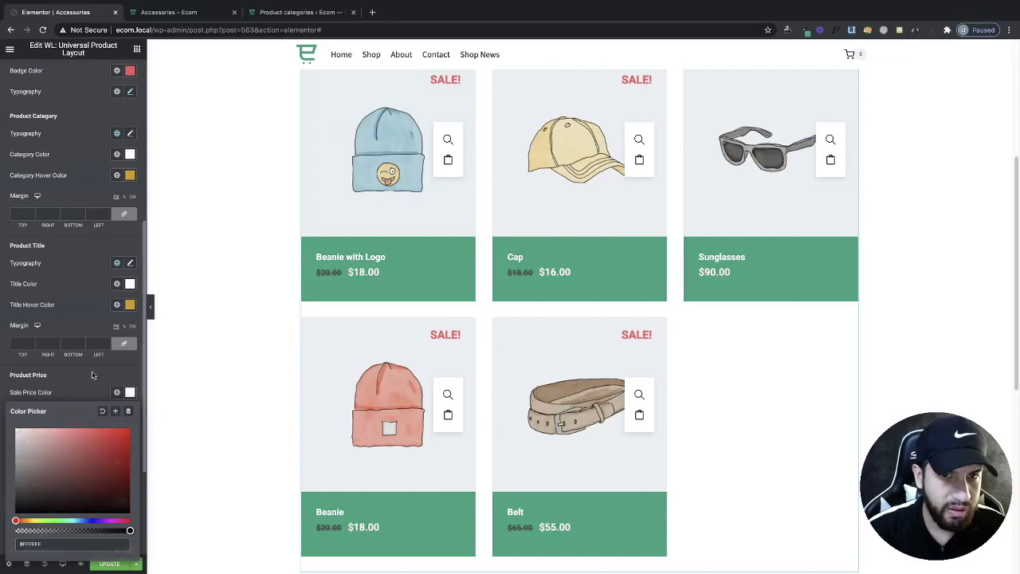
pyautogui.click(92, 374)
pyautogui.click(131, 443)
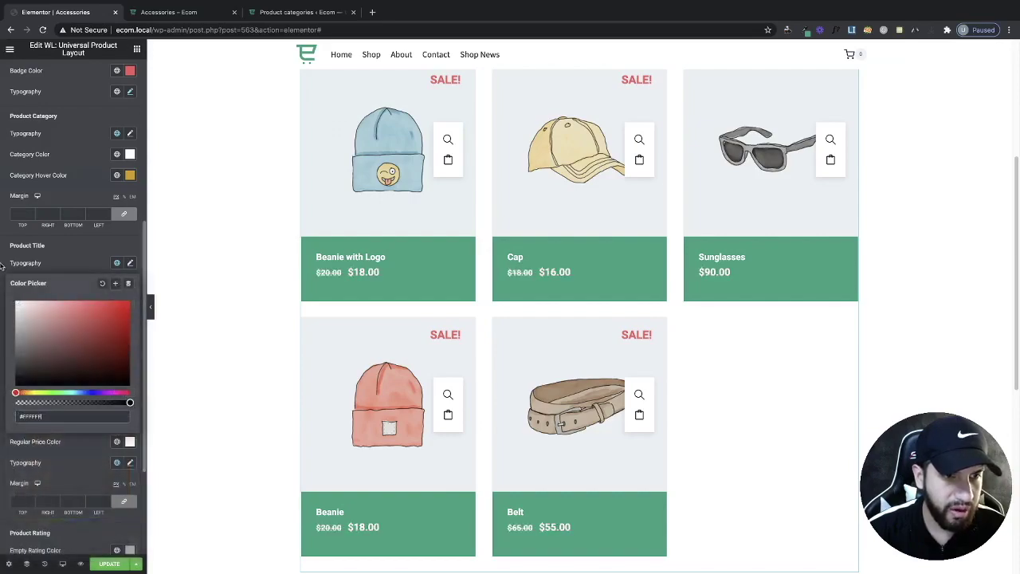
pyautogui.click(471, 344)
# Increase the product title font size slightly in its typography settings
pyautogui.scroll(2, 78, 231)
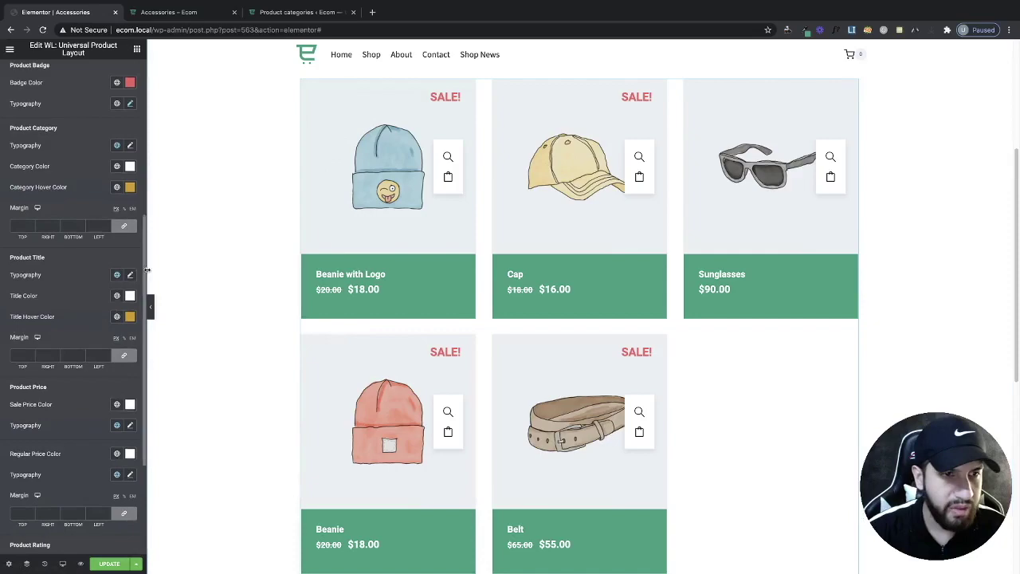
pyautogui.scroll(1, 78, 231)
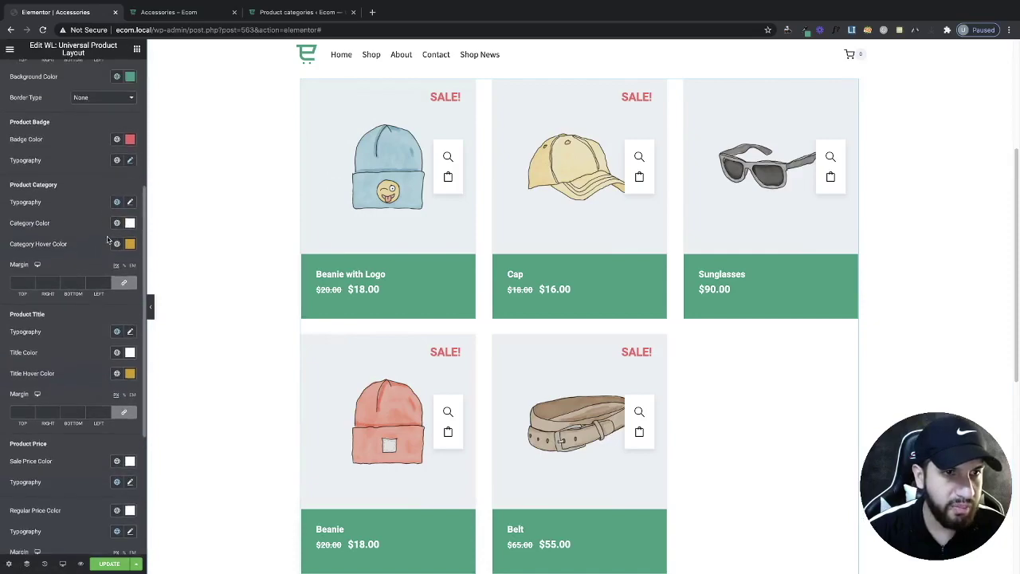
pyautogui.scroll(-1, 116, 311)
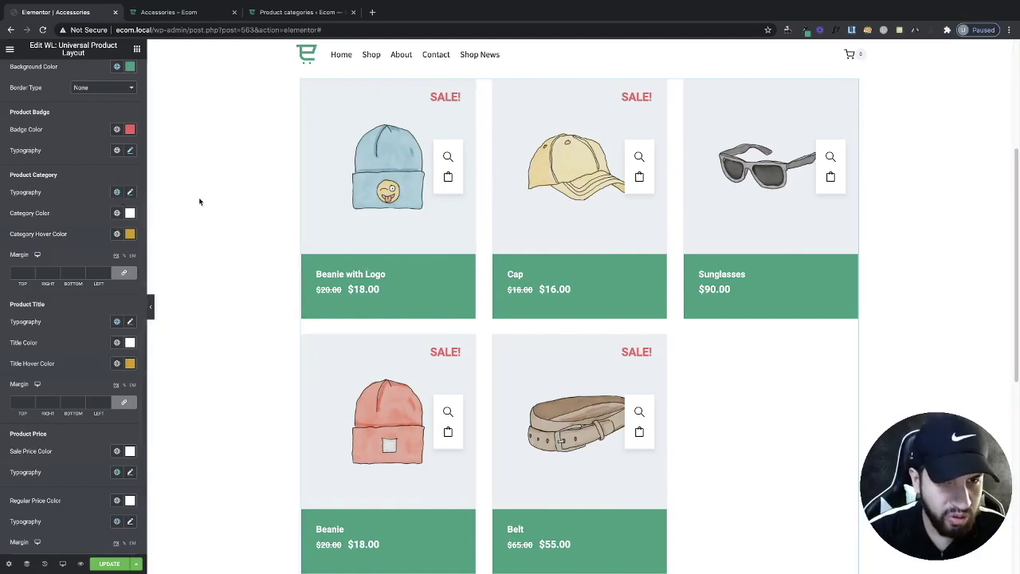
pyautogui.click(130, 322)
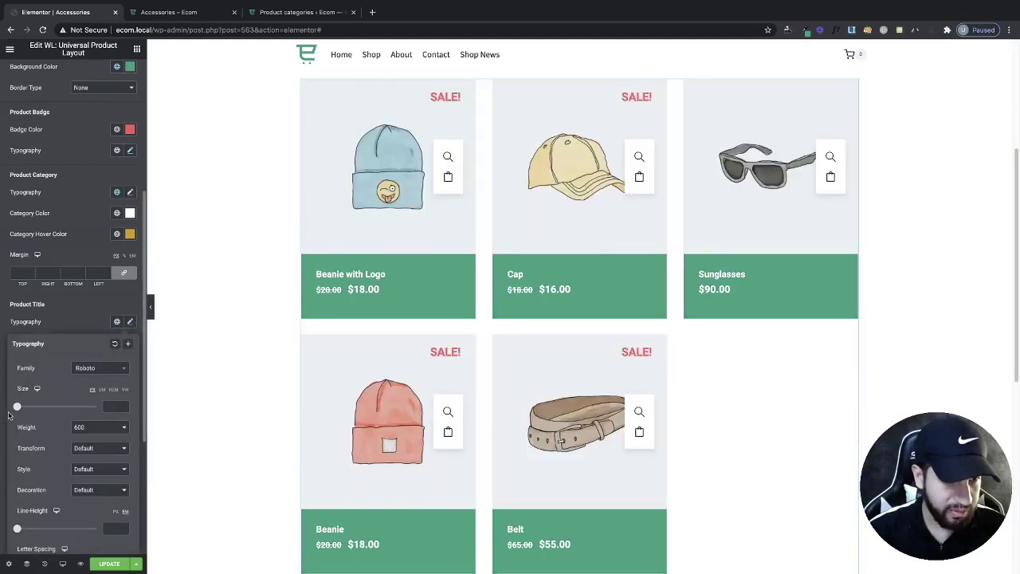
pyautogui.moveTo(16, 407)
pyautogui.mouseDown()
pyautogui.moveTo(33, 407)
pyautogui.moveTo(25, 407)
pyautogui.mouseUp()
pyautogui.click(129, 322)
# Set the product title hover color to the green global color
pyautogui.scroll(-1, 134, 478)
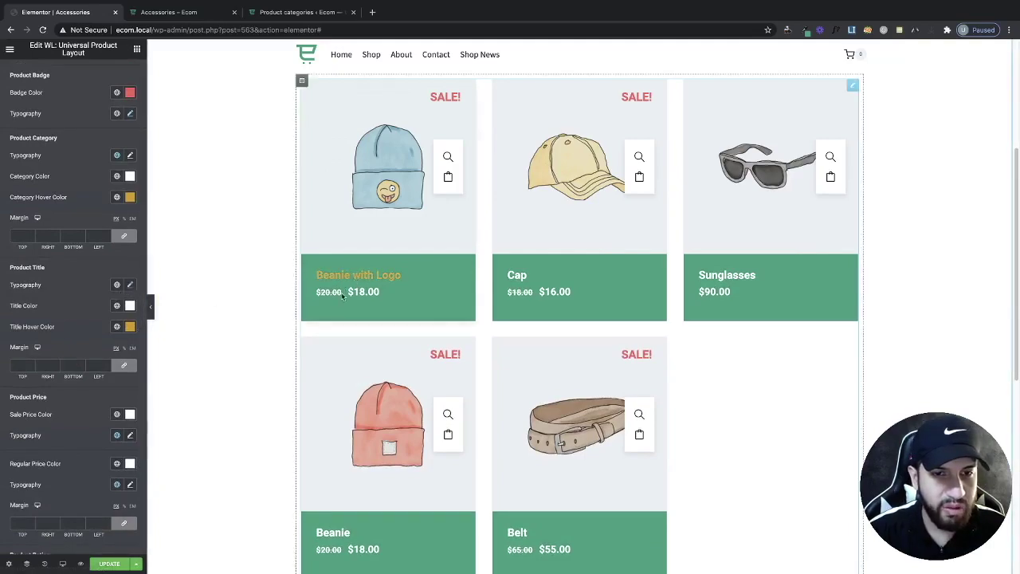
pyautogui.click(130, 326)
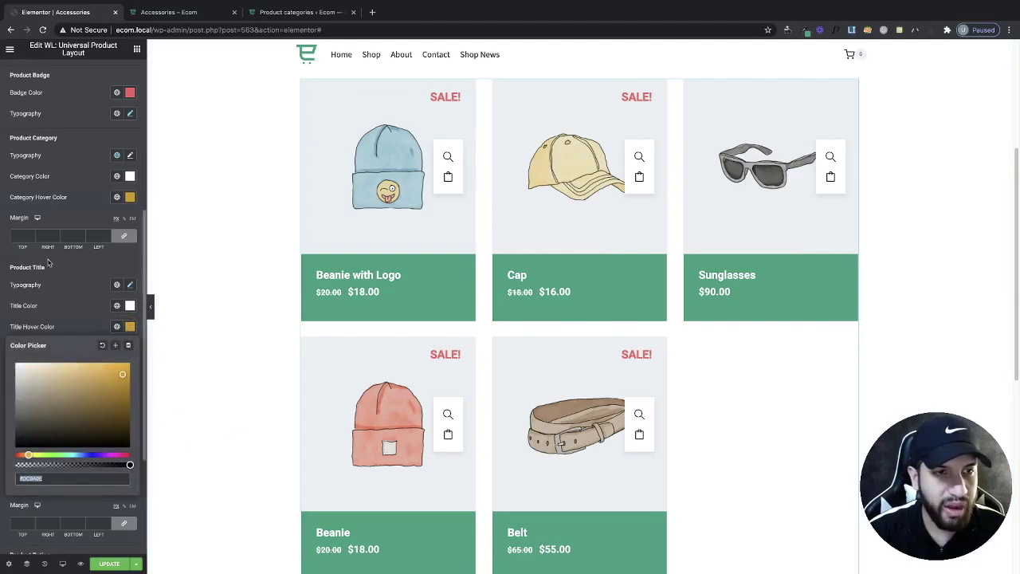
pyautogui.click(116, 327)
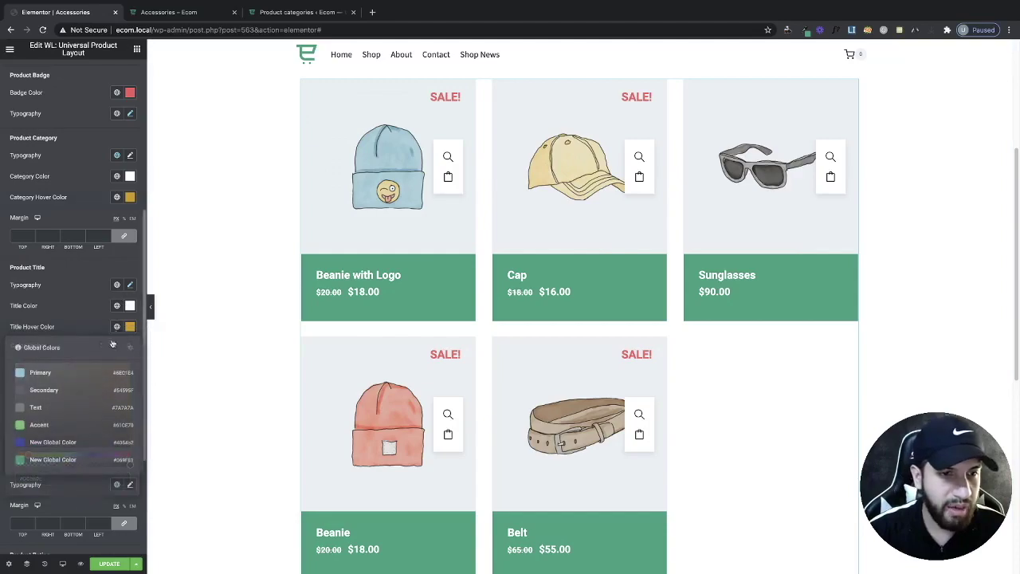
pyautogui.click(32, 465)
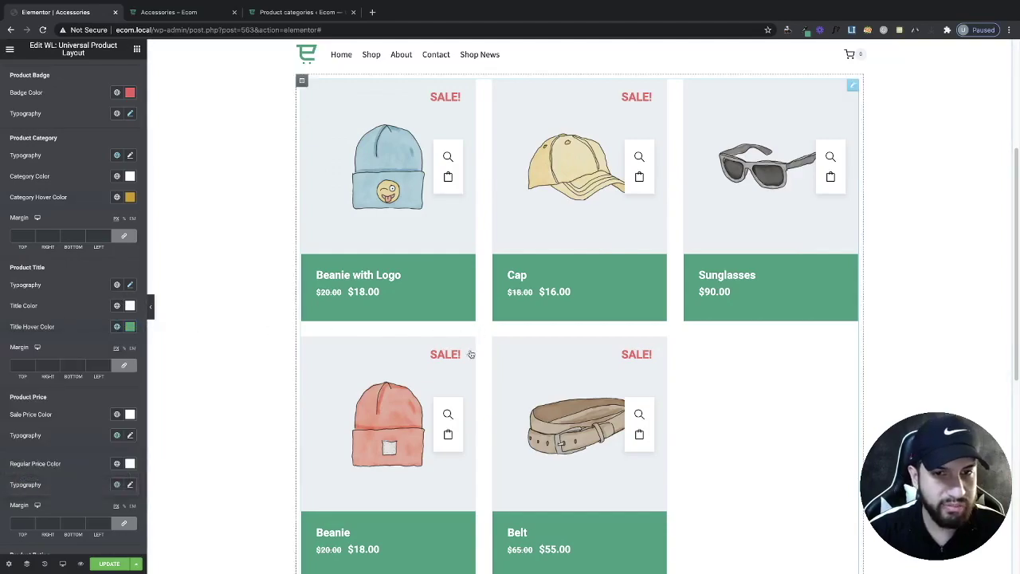
# Roll the product layout back through the edit history to the earlier Hover Box Shadow edit, before the green content background was applied
pyautogui.scroll(-1, 372, 269)
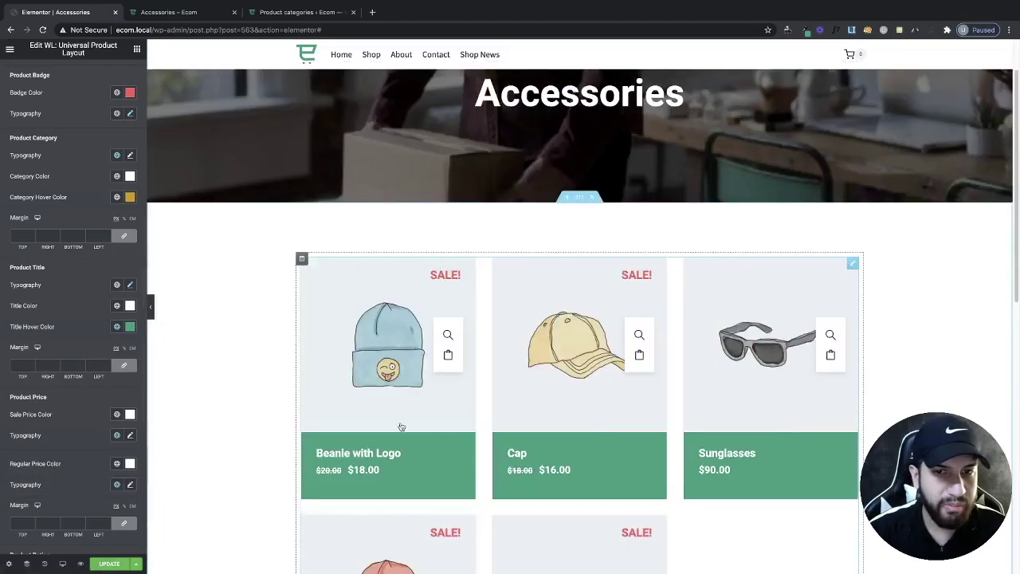
pyautogui.scroll(3, 65, 269)
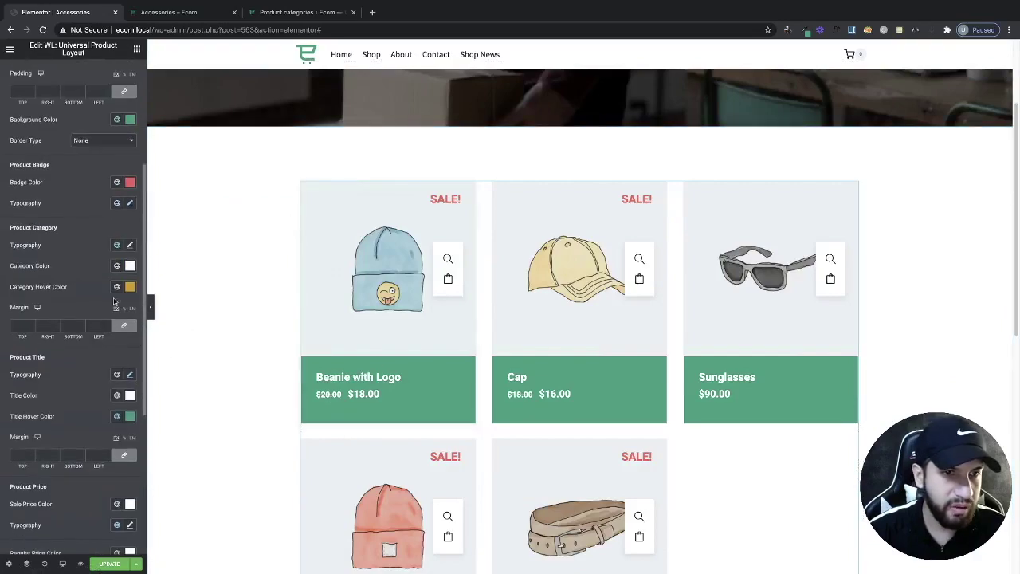
pyautogui.click(118, 137)
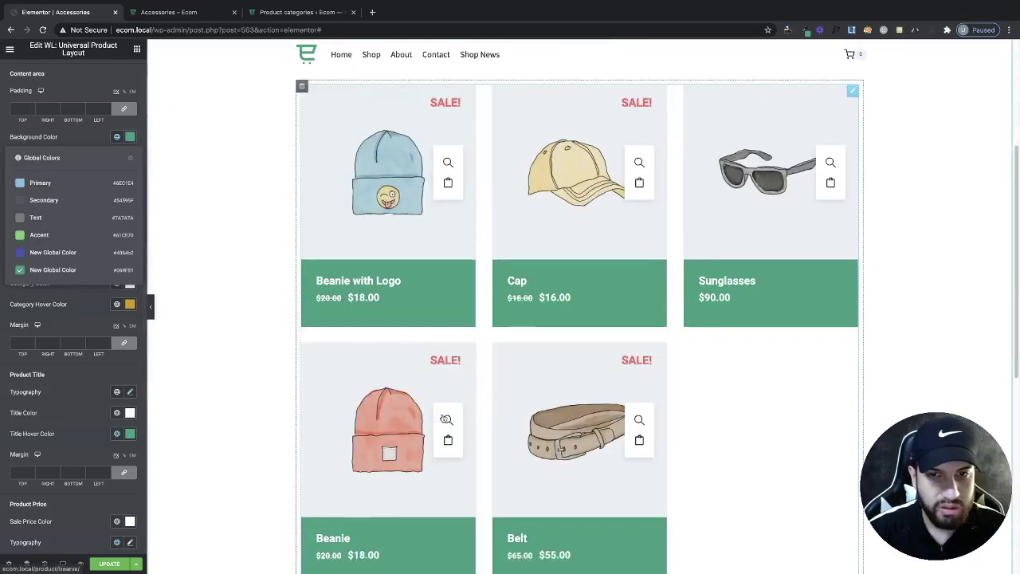
pyautogui.click(45, 565)
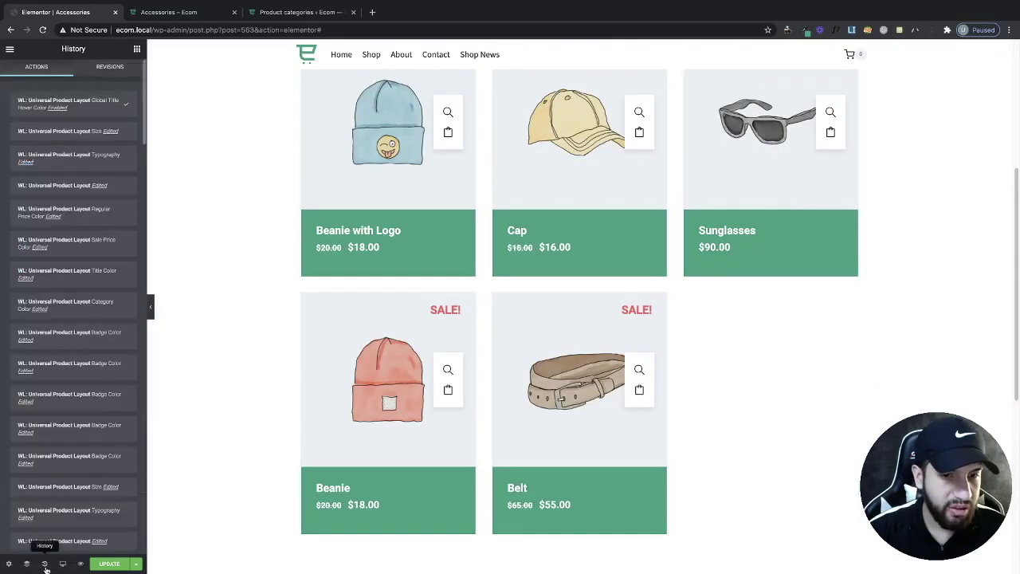
pyautogui.click(84, 309)
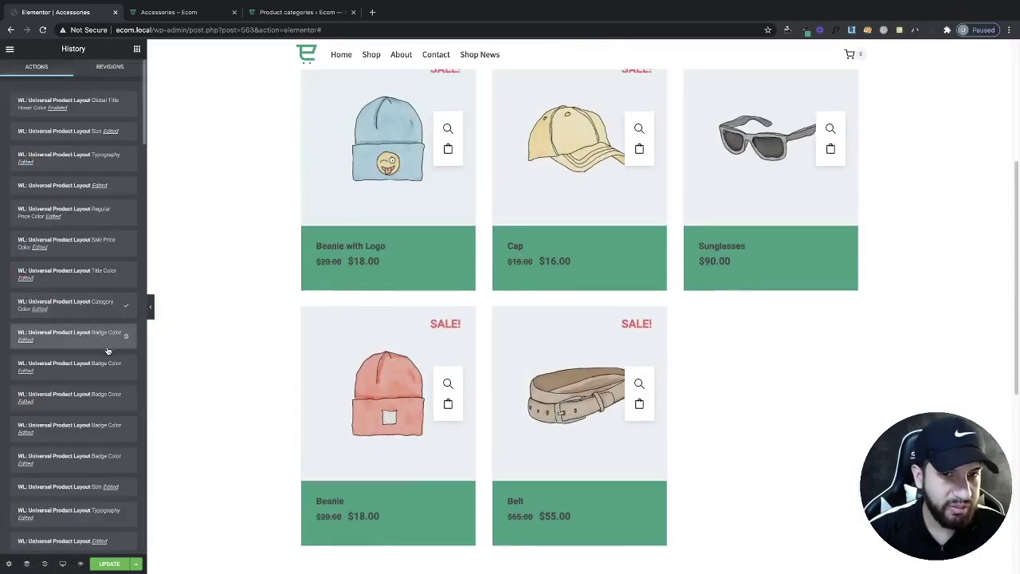
pyautogui.scroll(-2, 95, 431)
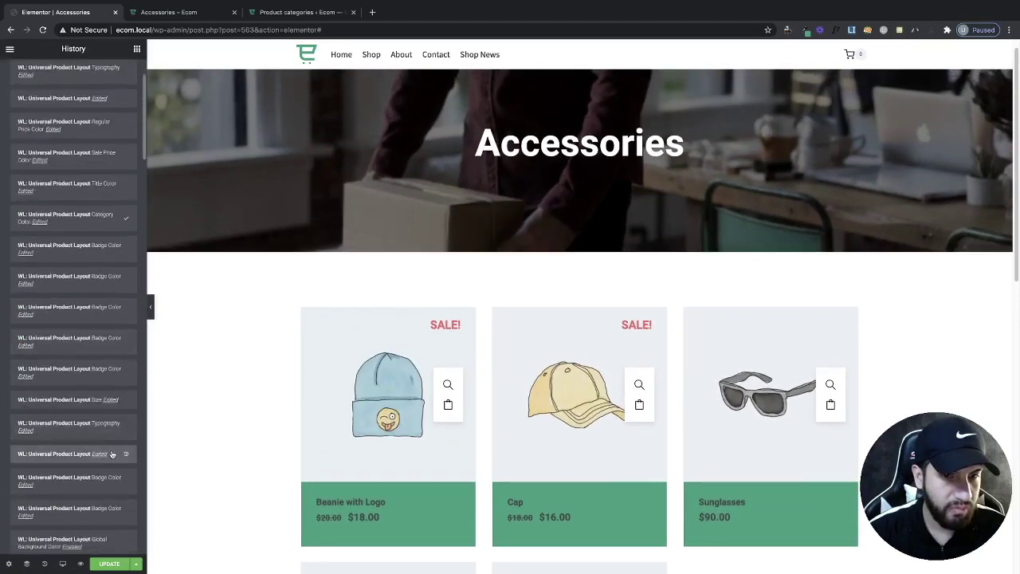
pyautogui.click(111, 453)
pyautogui.scroll(-4, 120, 442)
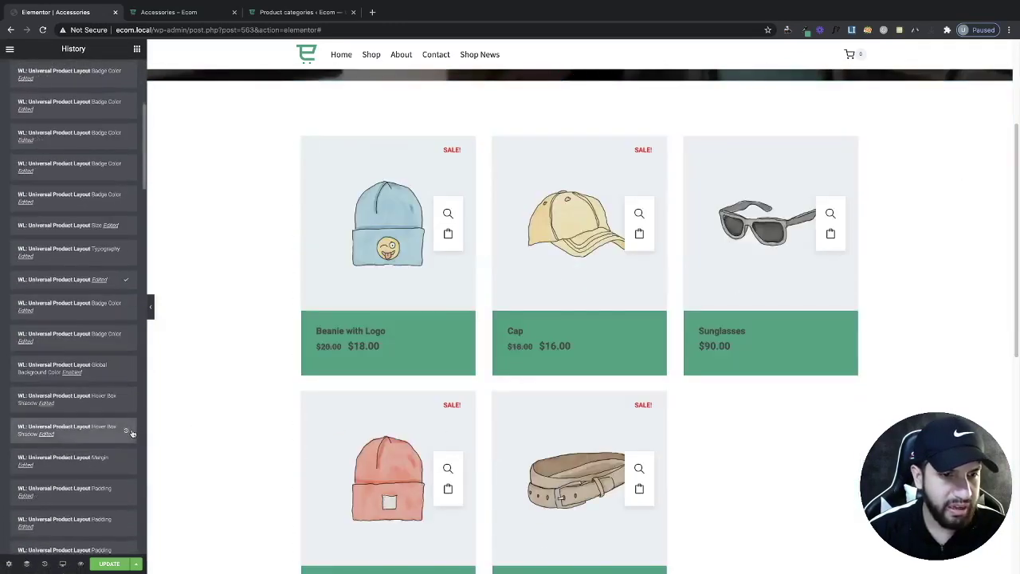
pyautogui.click(127, 432)
pyautogui.scroll(-2, 128, 438)
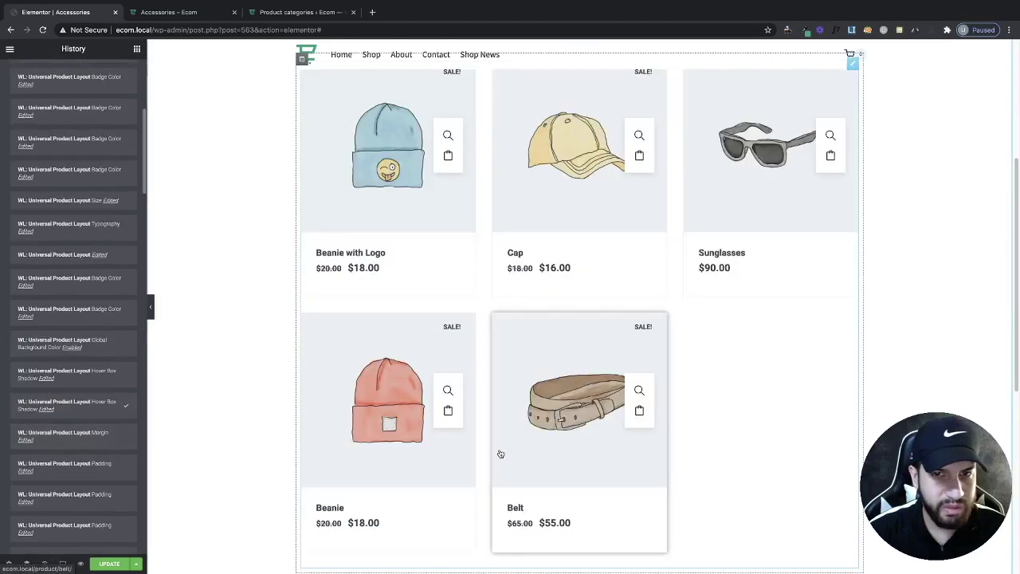
pyautogui.scroll(-2, 500, 453)
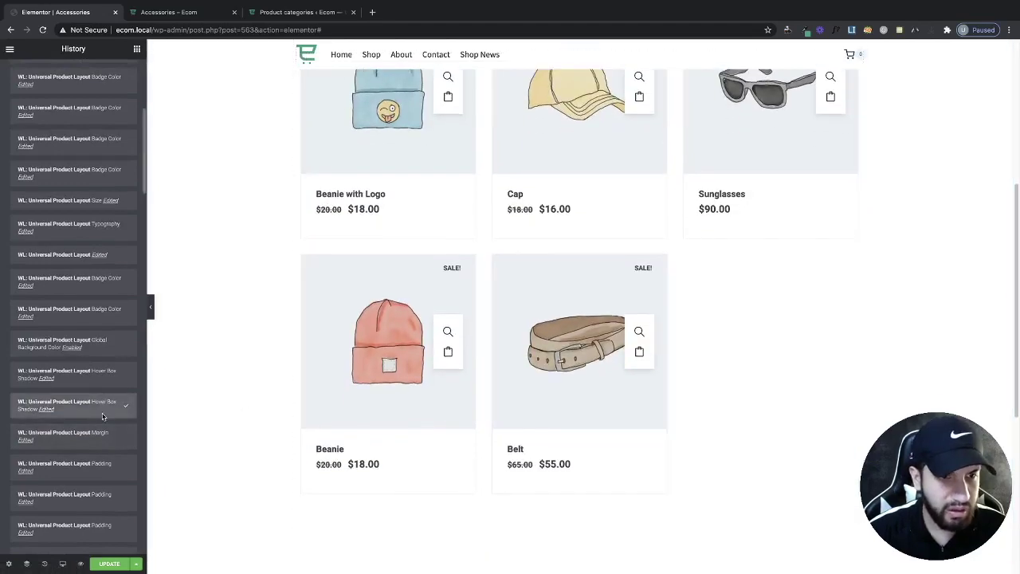
pyautogui.click(121, 405)
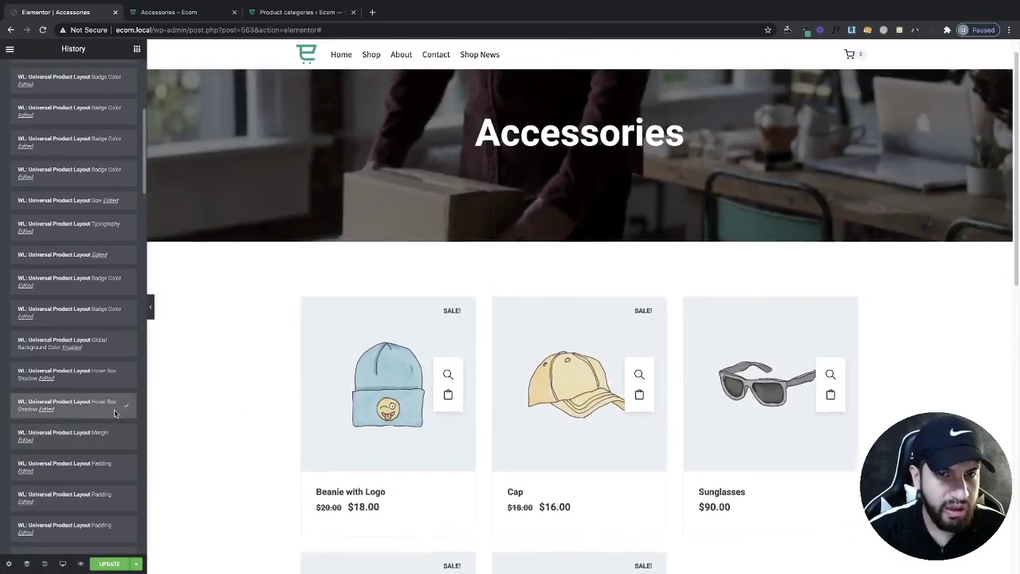
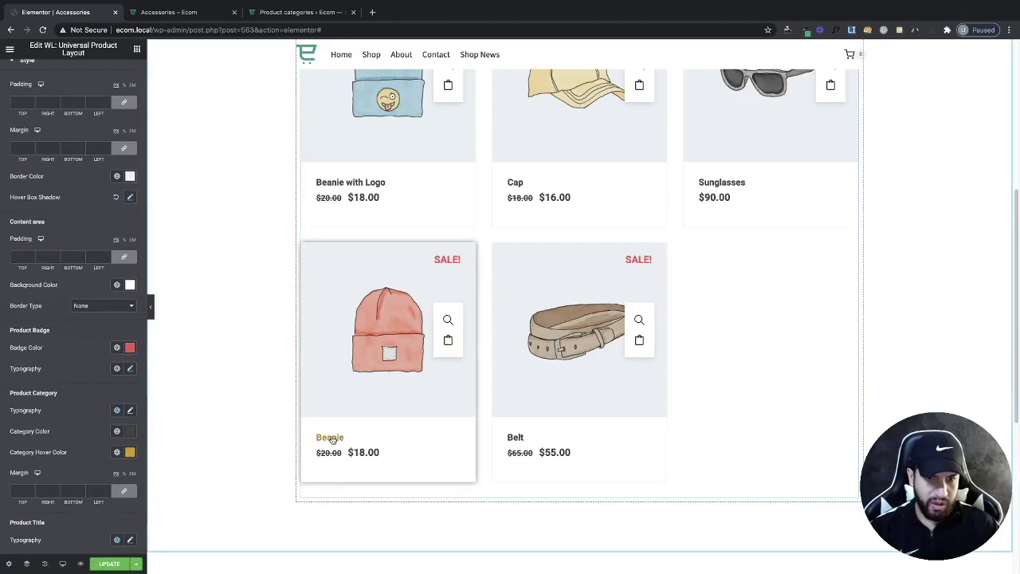
# Set the product category hover color to the green global color
pyautogui.click(128, 454)
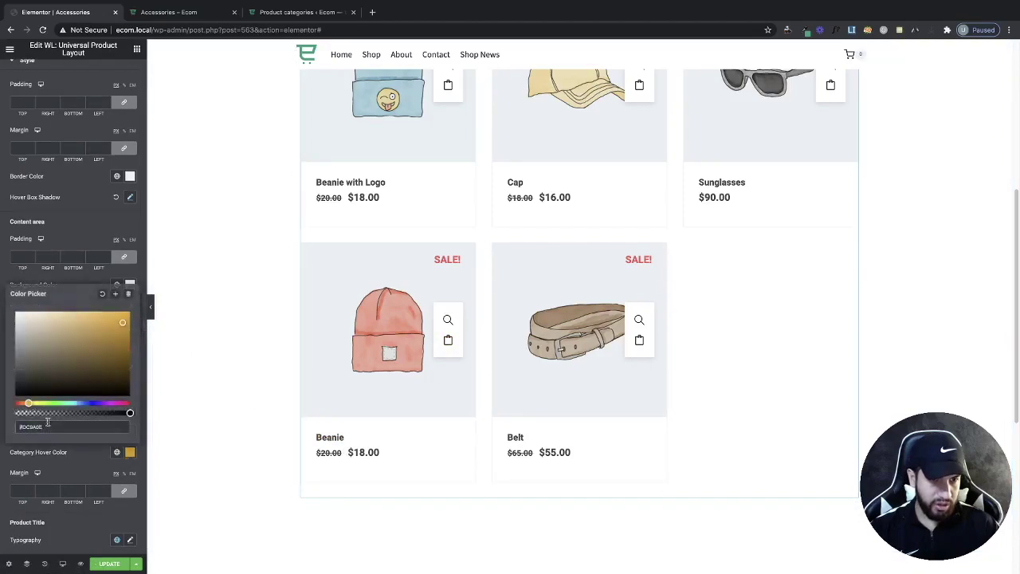
pyautogui.click(114, 297)
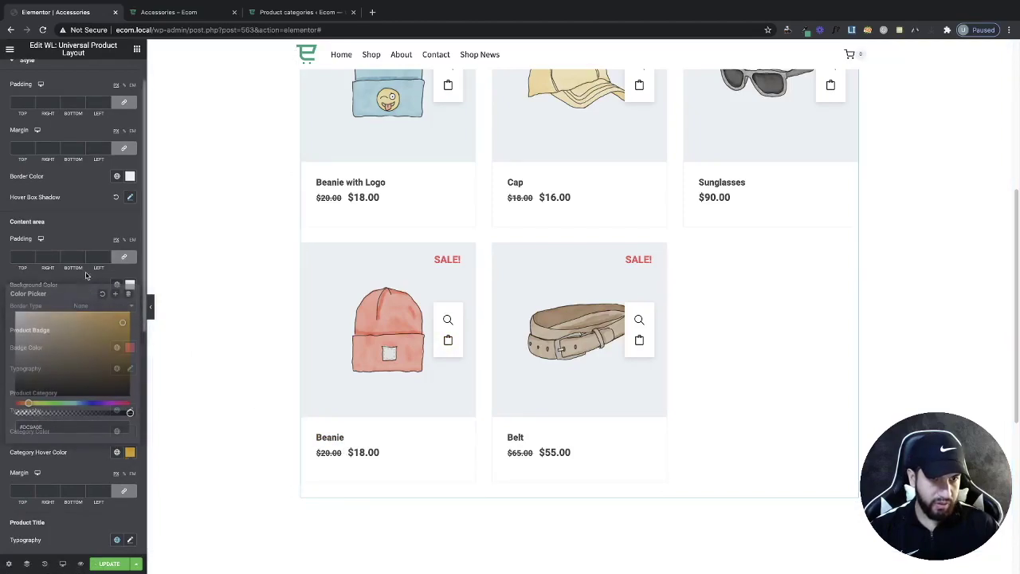
pyautogui.click(121, 453)
pyautogui.click(36, 430)
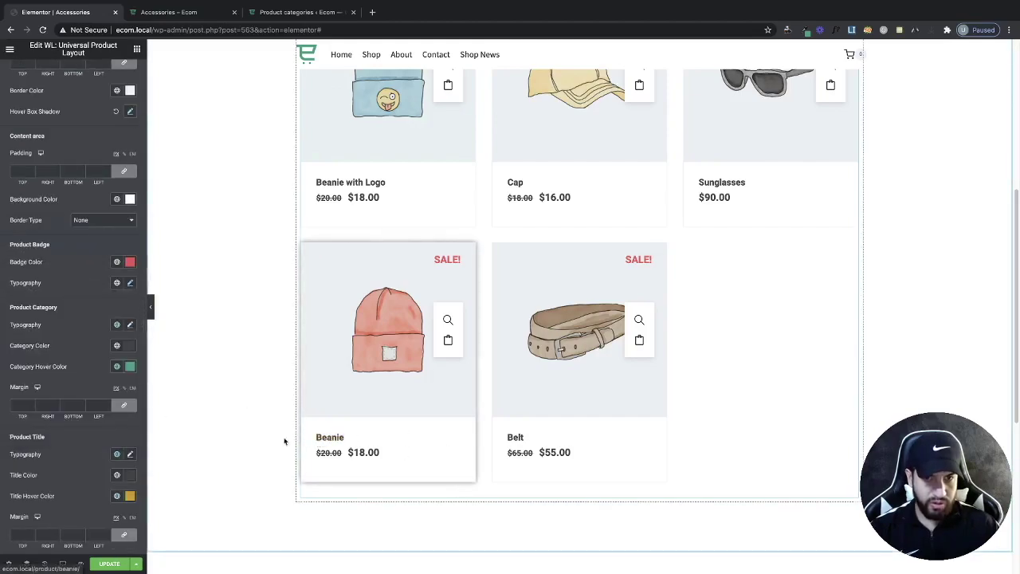
# Set the product title hover color to the green global color and review the product cards
pyautogui.scroll(-1, 133, 435)
pyautogui.click(115, 481)
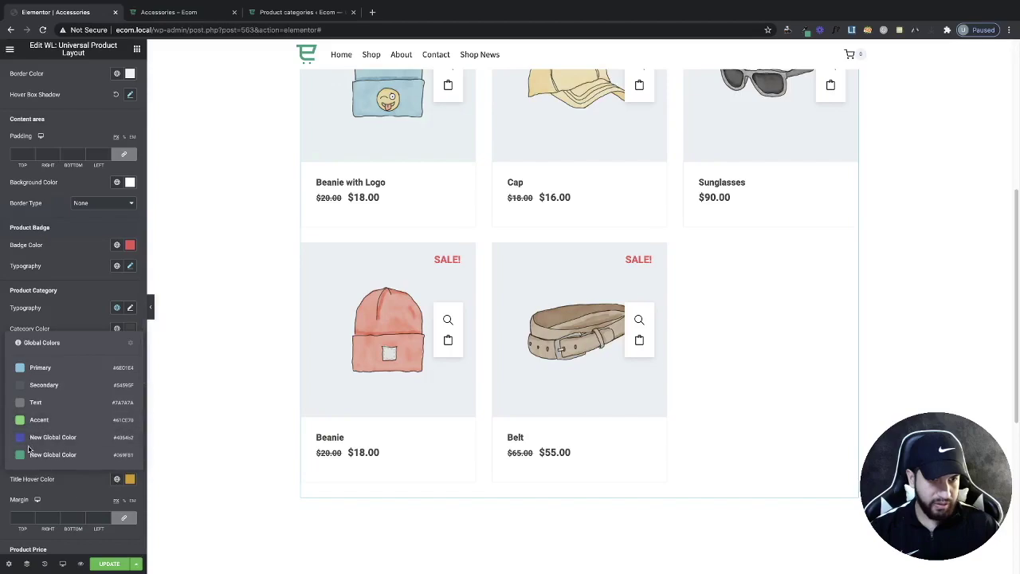
pyautogui.click(31, 453)
pyautogui.scroll(-4, 68, 426)
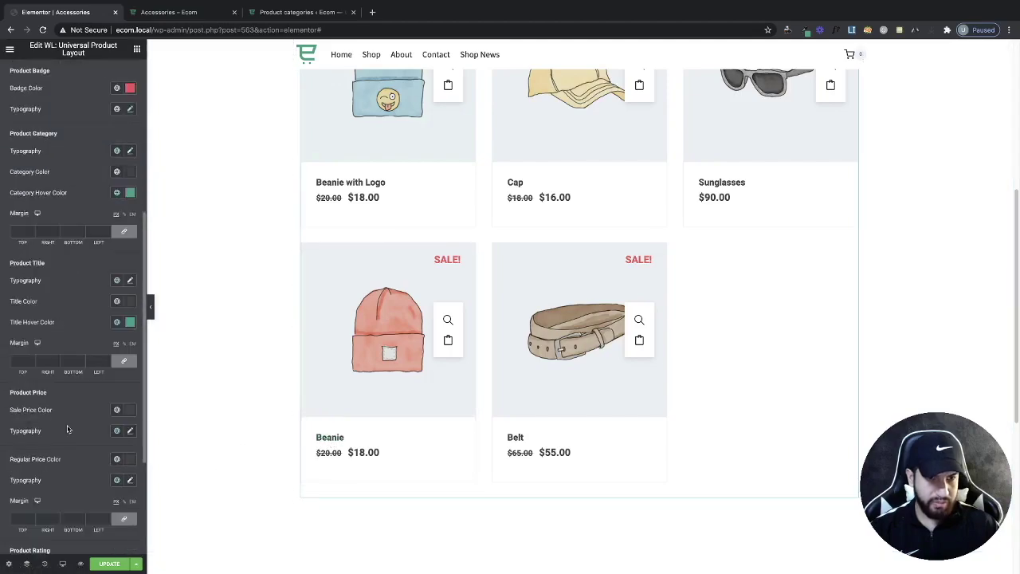
pyautogui.scroll(3, 548, 444)
pyautogui.scroll(2, 548, 445)
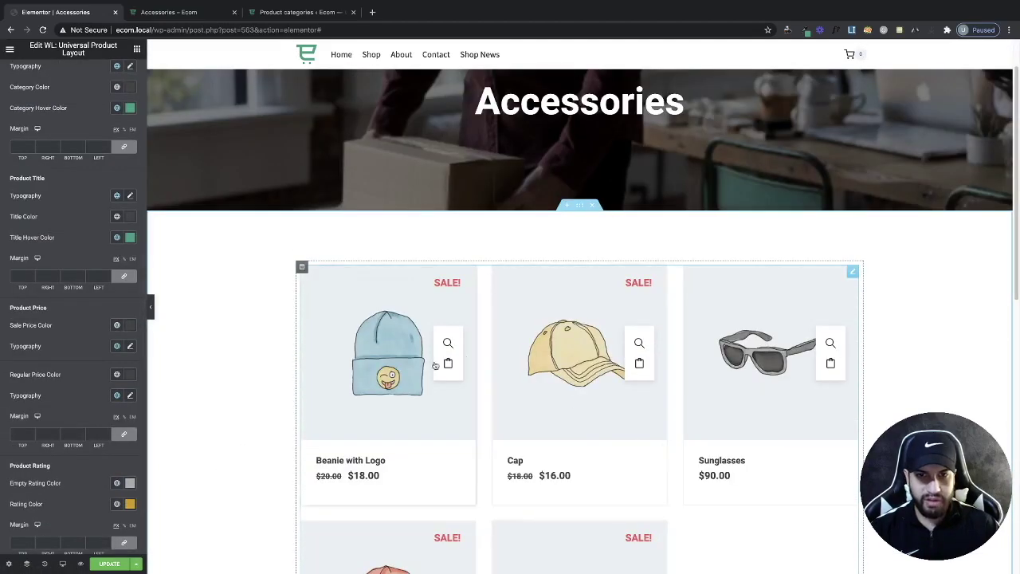
# Expand the Action Button Style settings and set the tooltip background type to Classic
pyautogui.scroll(-3, 454, 359)
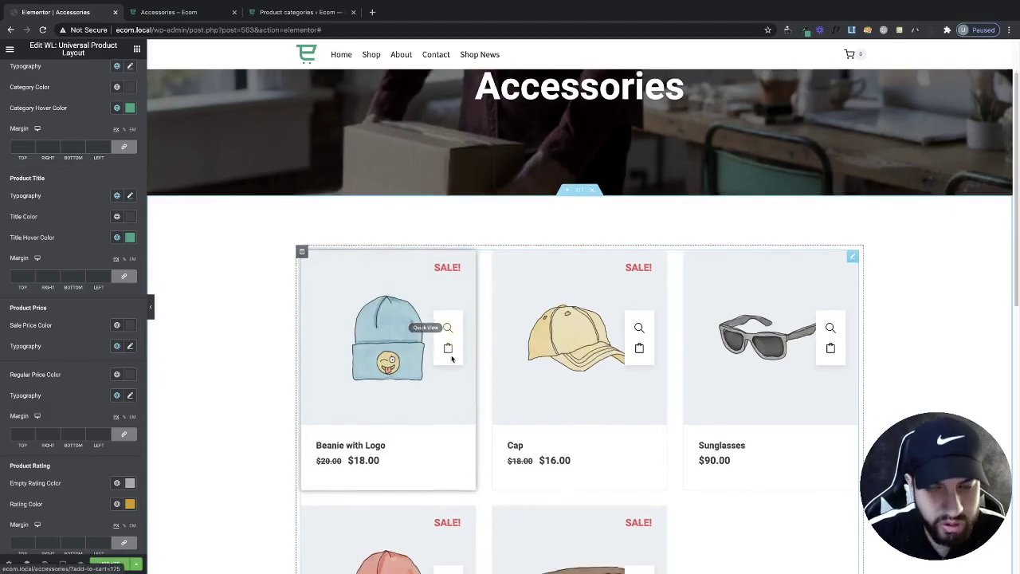
pyautogui.scroll(-1, 460, 325)
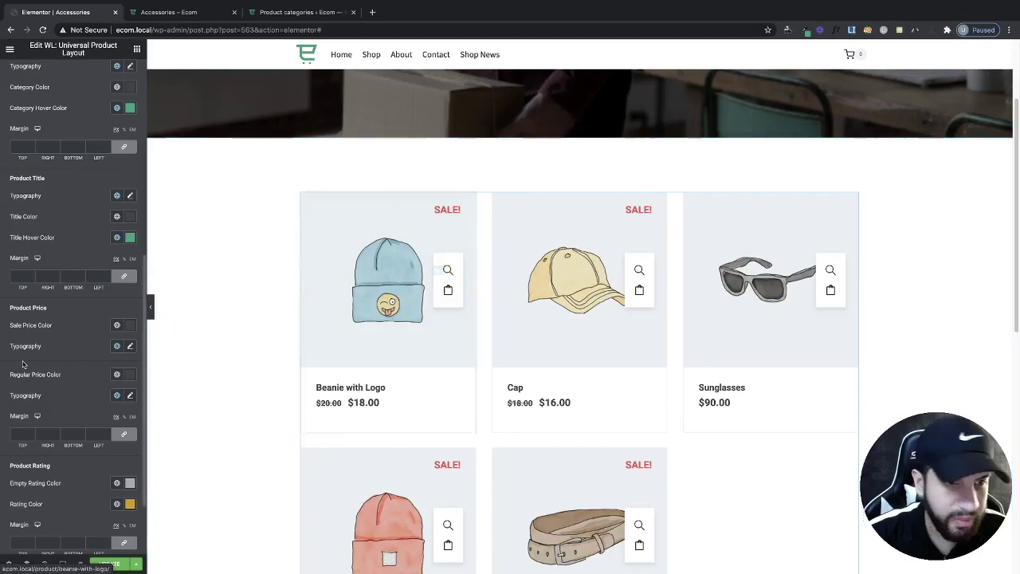
pyautogui.scroll(-2, 79, 388)
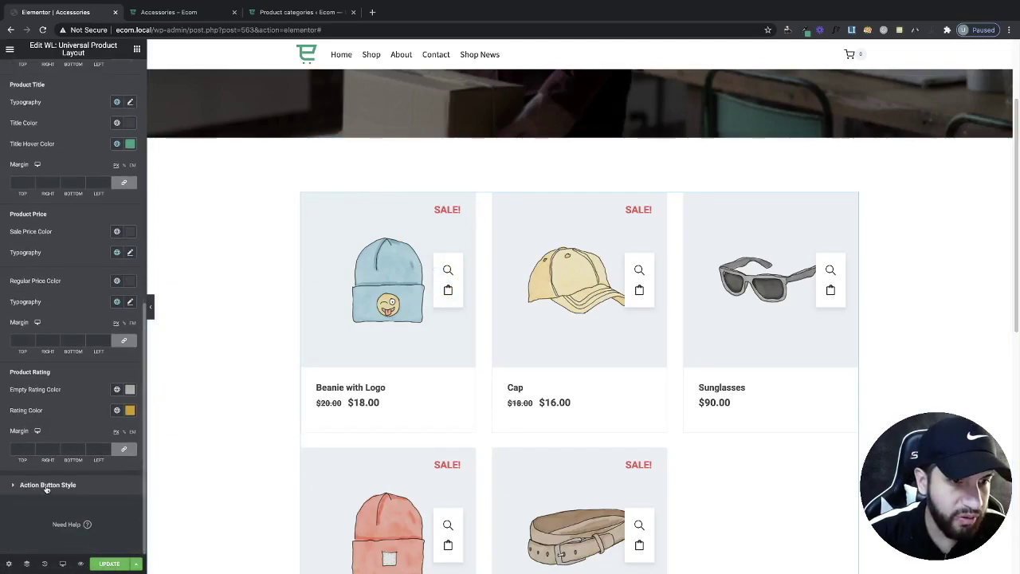
pyautogui.click(46, 486)
pyautogui.scroll(-2, 46, 486)
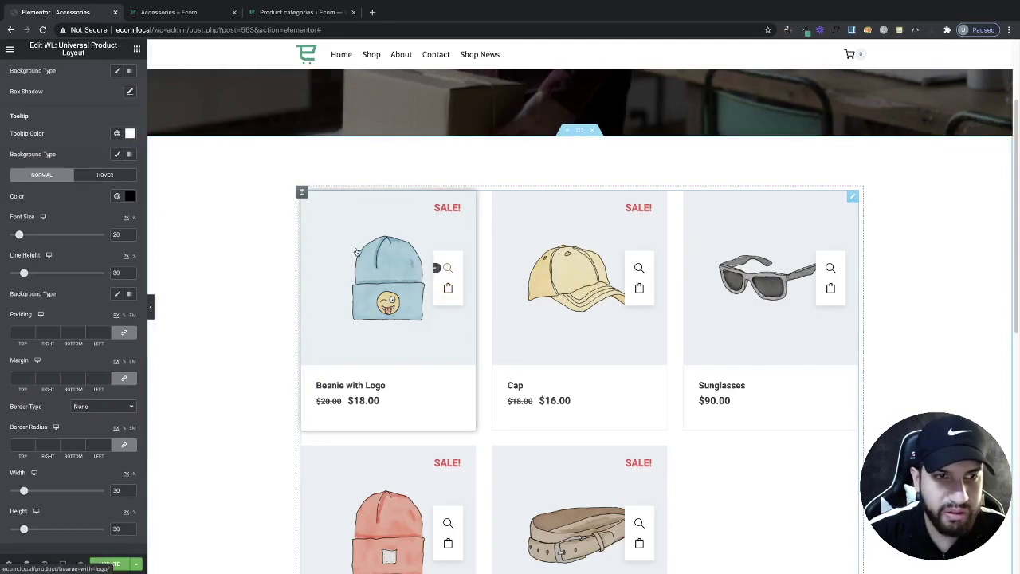
pyautogui.click(116, 159)
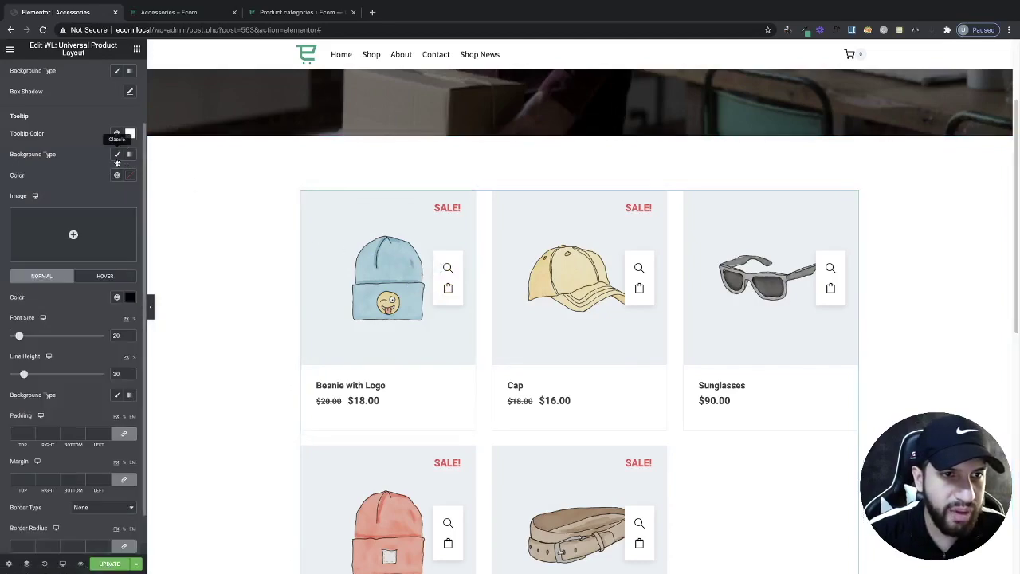
# Try a red background color for the action button tooltips
pyautogui.click(130, 175)
pyautogui.click(125, 225)
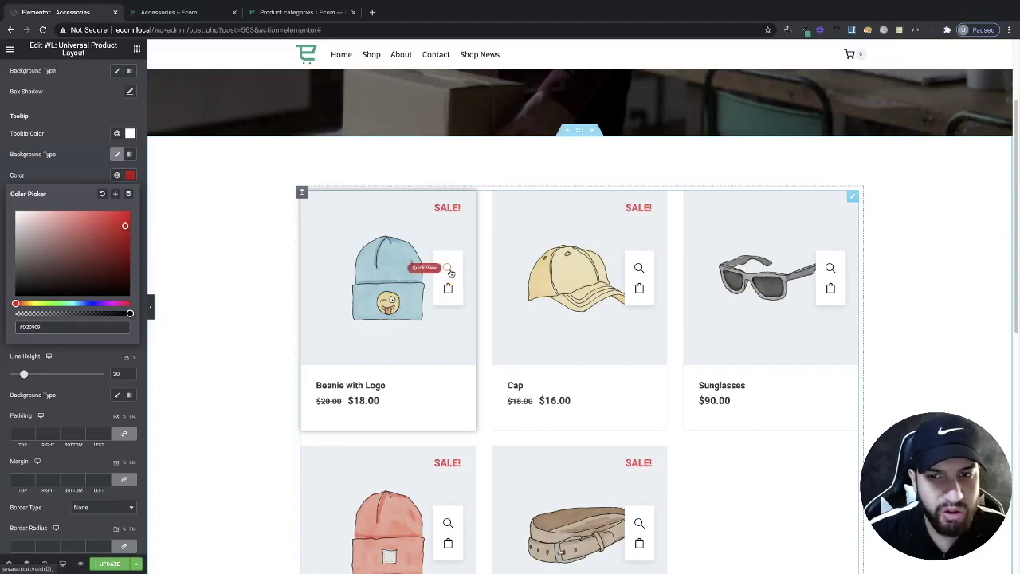
pyautogui.click(171, 231)
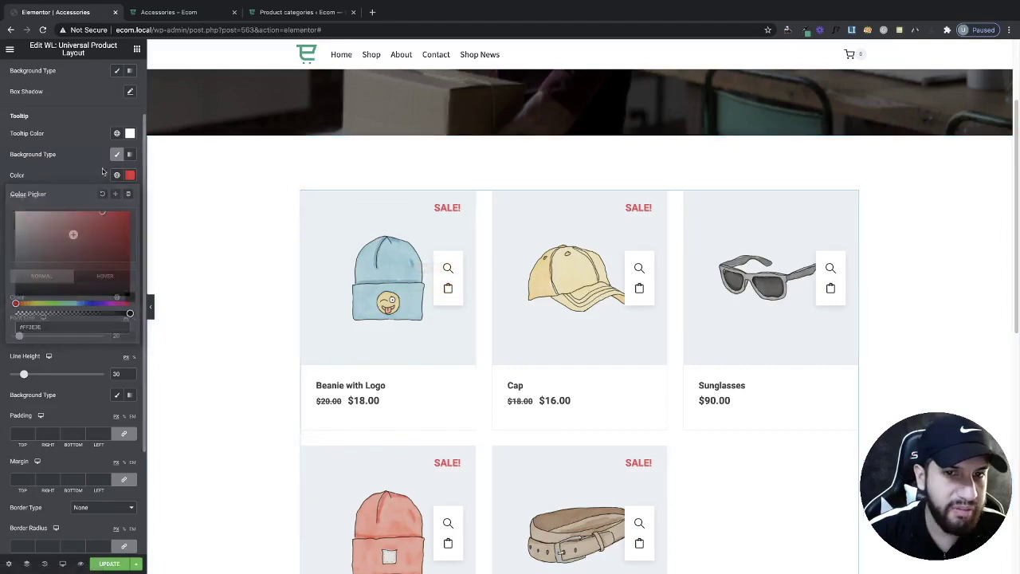
# Try the green global color as the tooltip background and clear it again
pyautogui.click(116, 175)
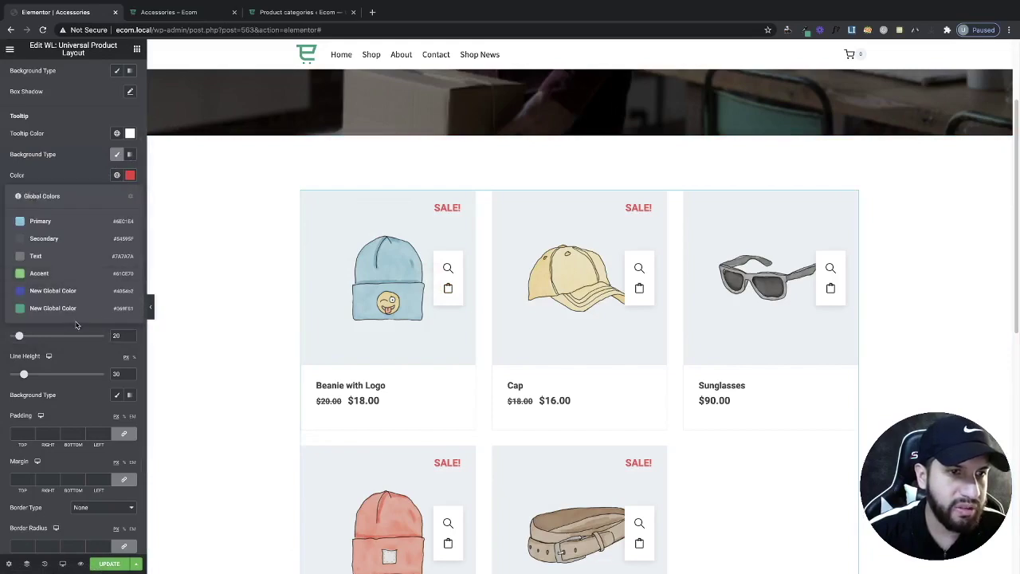
pyautogui.click(72, 309)
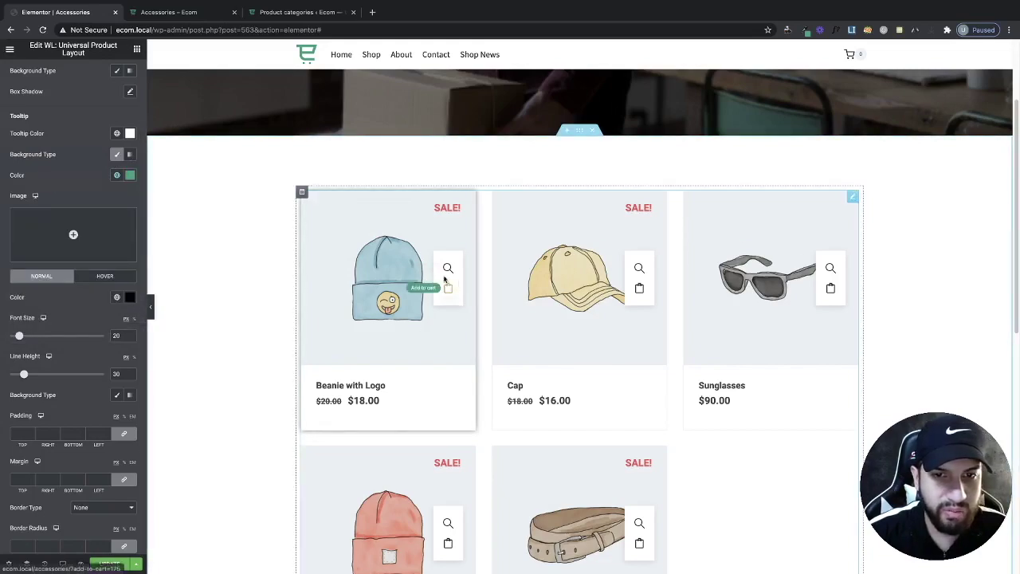
pyautogui.click(130, 175)
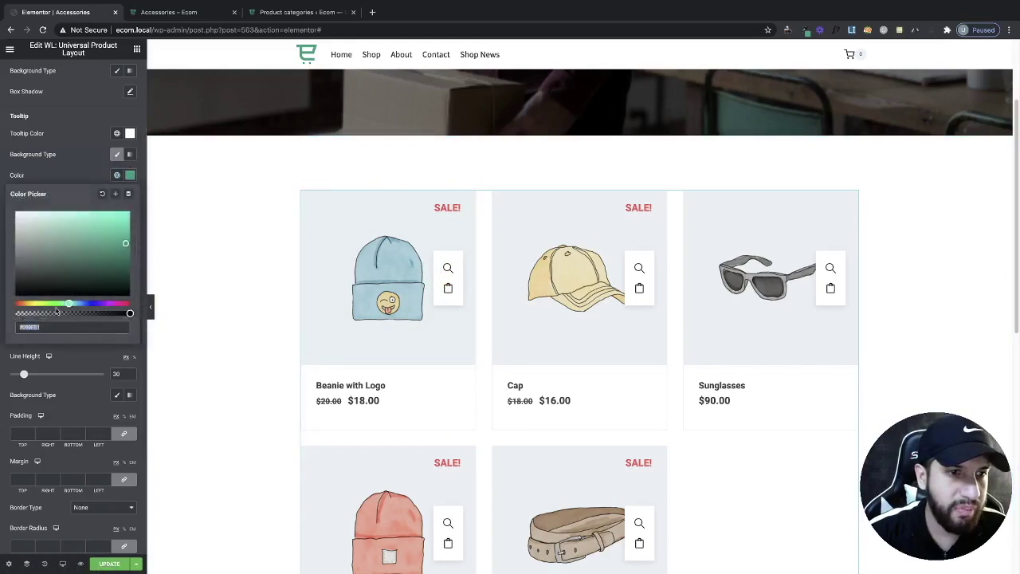
pyautogui.click(226, 311)
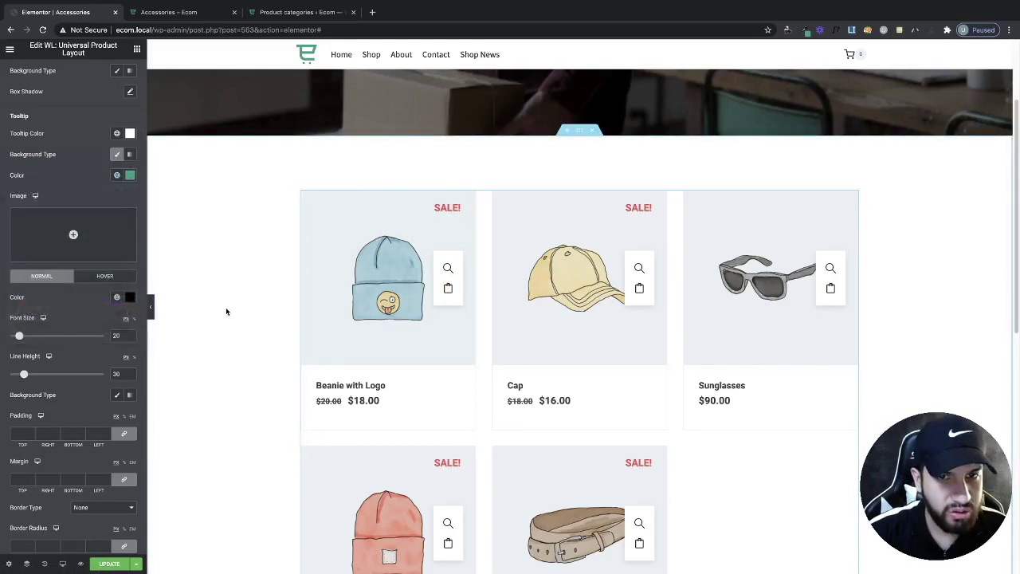
pyautogui.scroll(15, 120, 223)
pyautogui.scroll(-10, 63, 454)
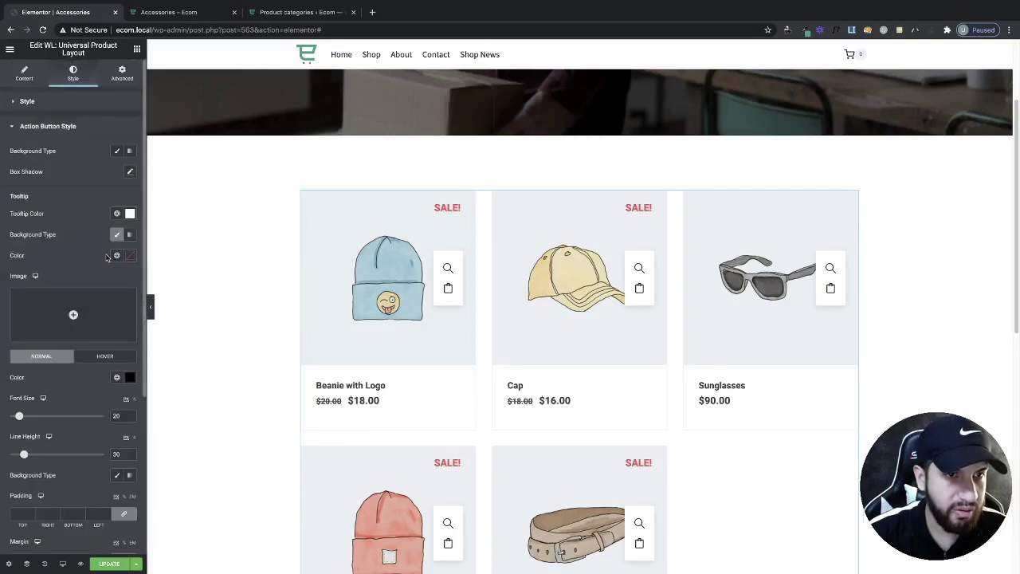
# Set the tooltip background color of the action buttons to a bright red
pyautogui.click(129, 256)
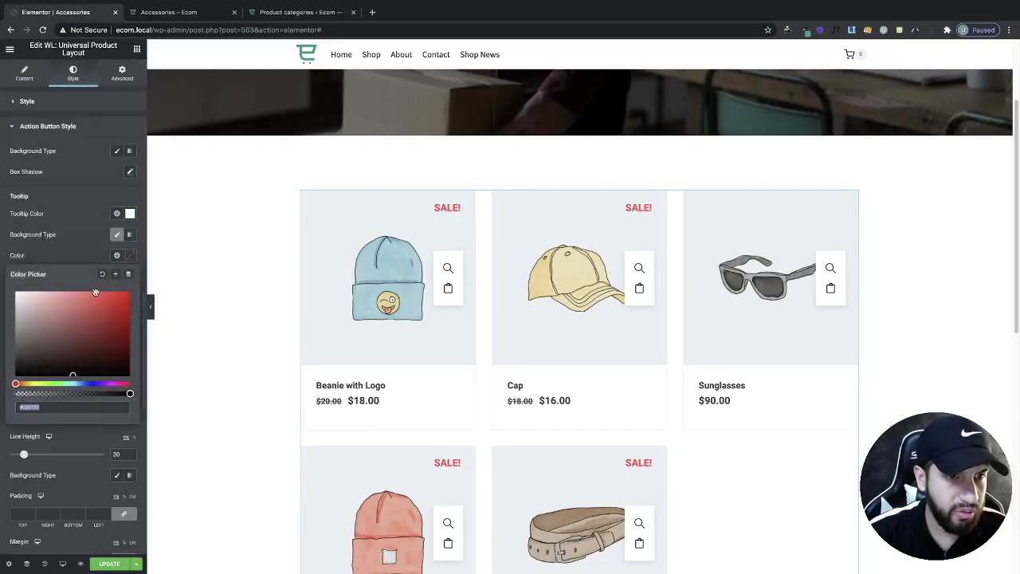
pyautogui.click(106, 292)
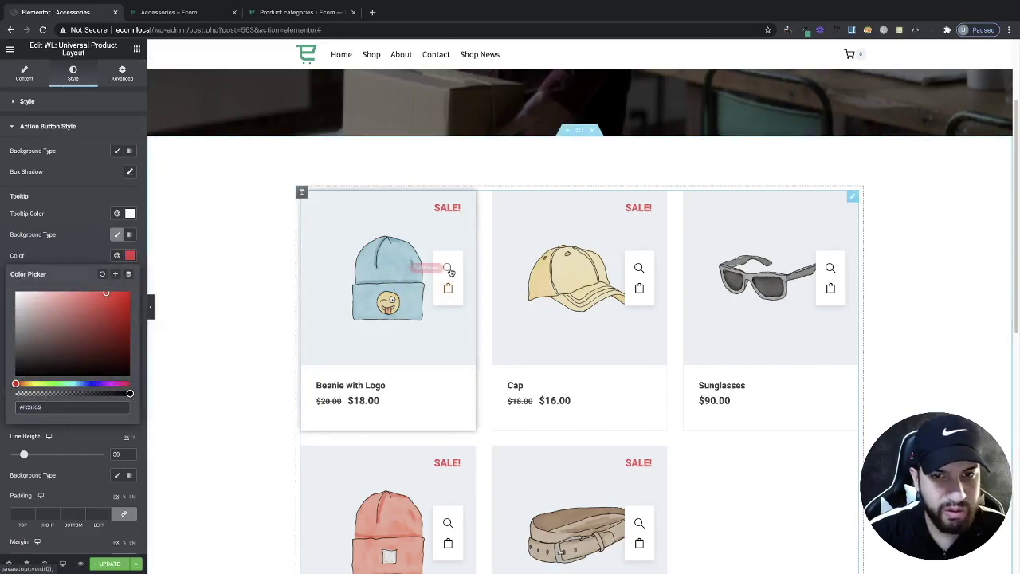
pyautogui.click(75, 242)
# Set the hover color of the action button icons to the green global color
pyautogui.scroll(-1, 100, 361)
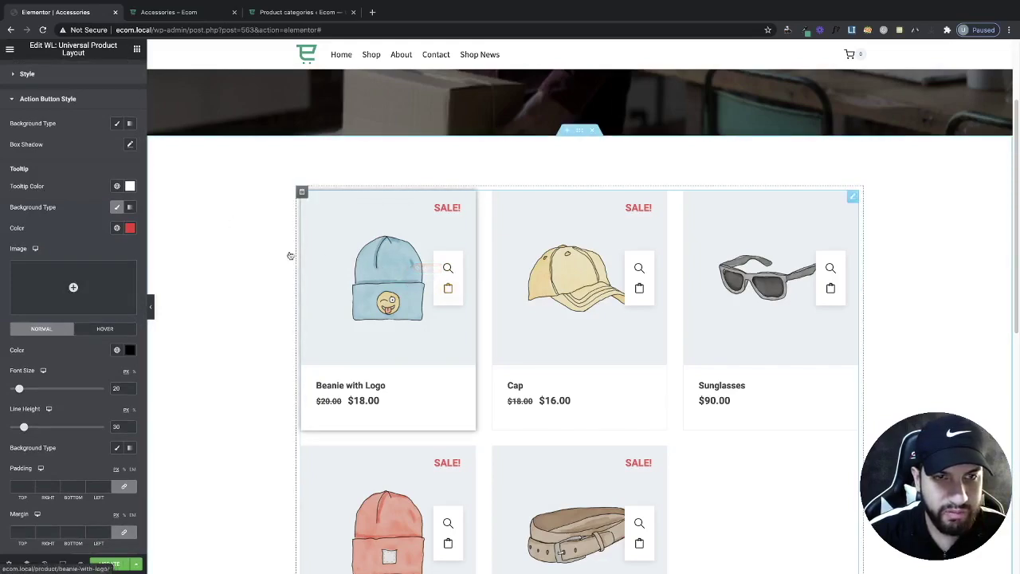
pyautogui.scroll(-4, 97, 262)
pyautogui.scroll(-2, 97, 262)
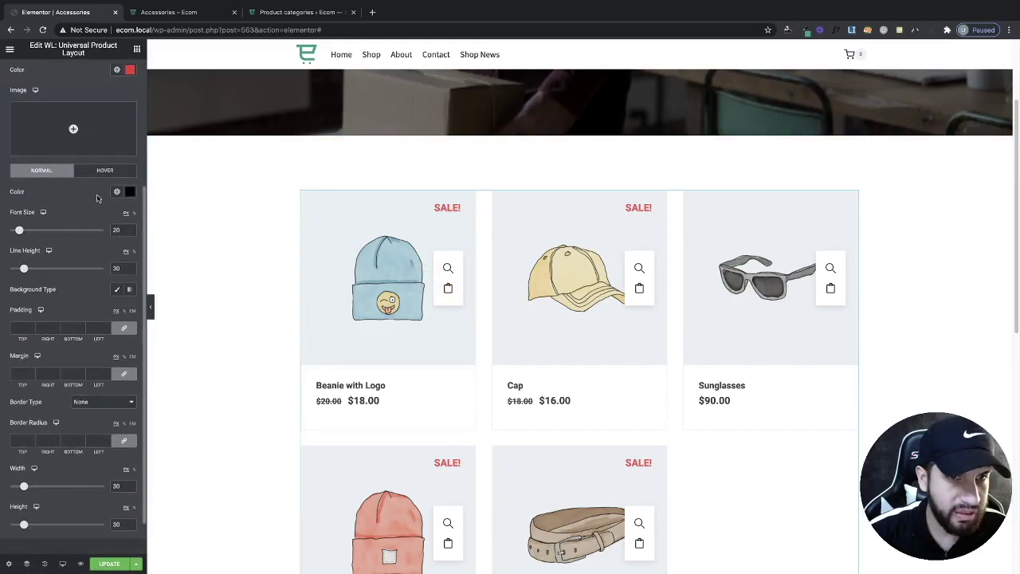
pyautogui.click(89, 172)
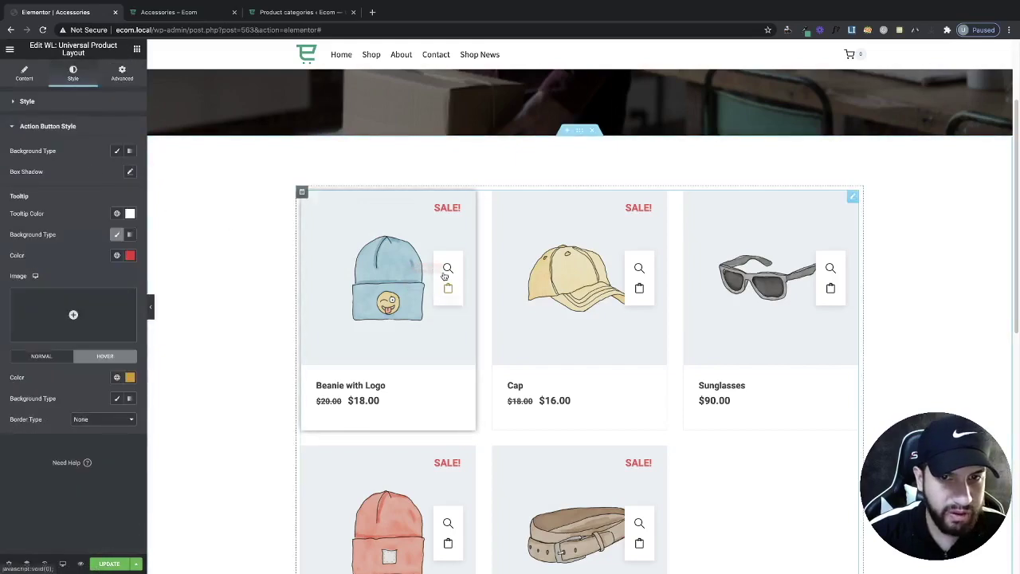
pyautogui.click(131, 379)
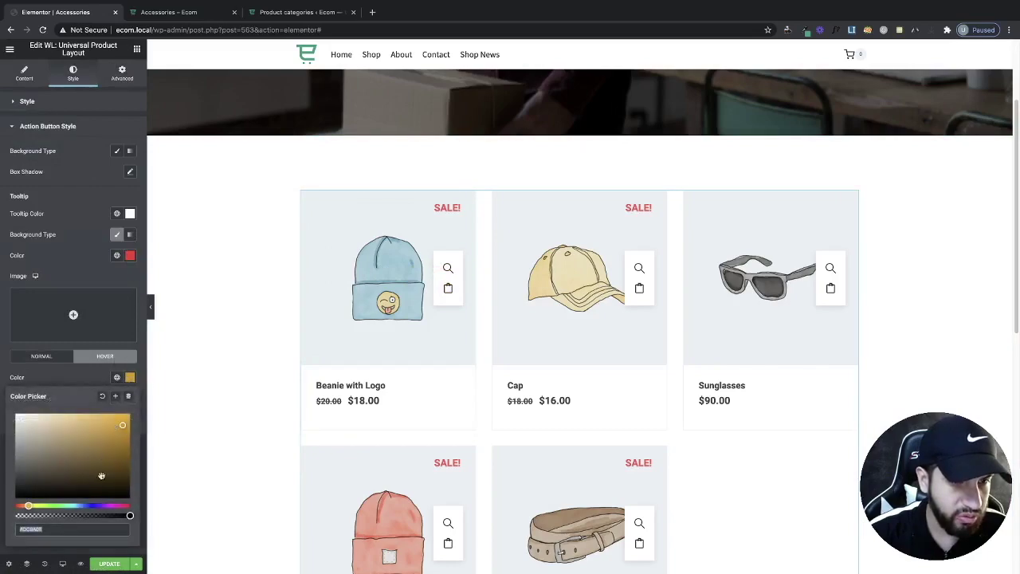
pyautogui.click(115, 378)
pyautogui.click(57, 510)
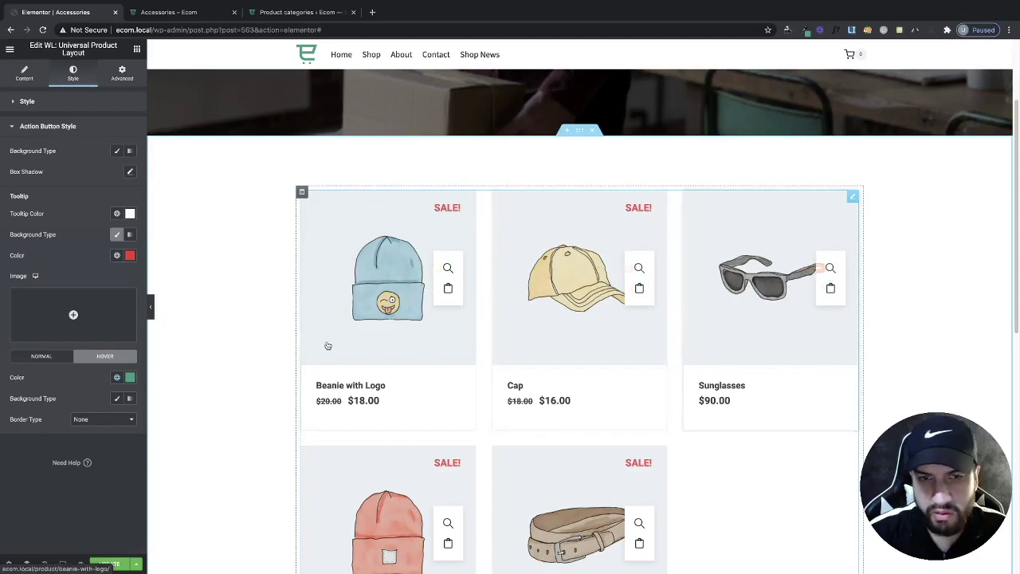
# Check the product cards in the preview and look through the action buttons' normal-state settings
pyautogui.scroll(-1, 461, 412)
pyautogui.scroll(-3, 460, 412)
pyautogui.scroll(5, 638, 510)
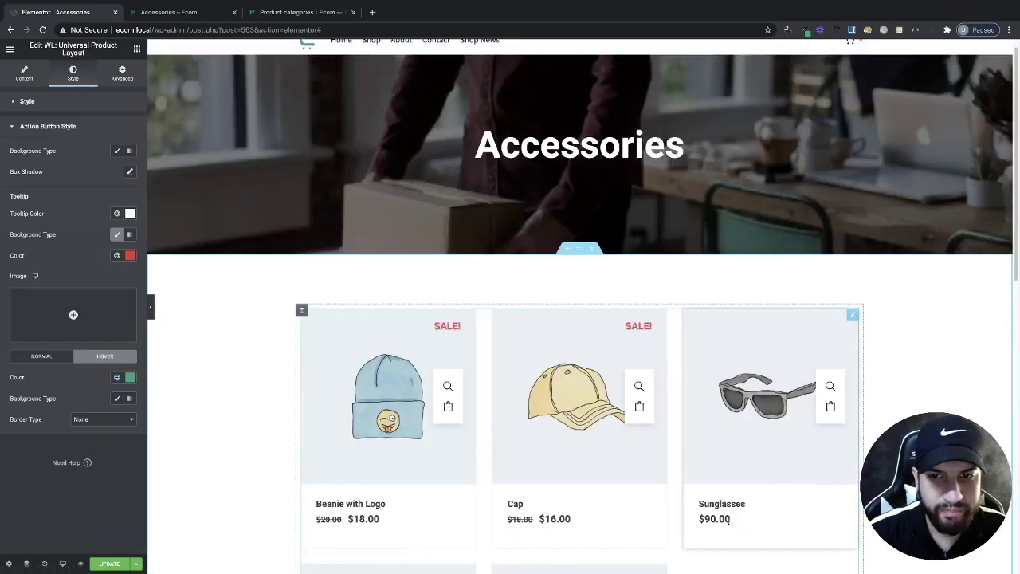
pyautogui.scroll(-4, 709, 516)
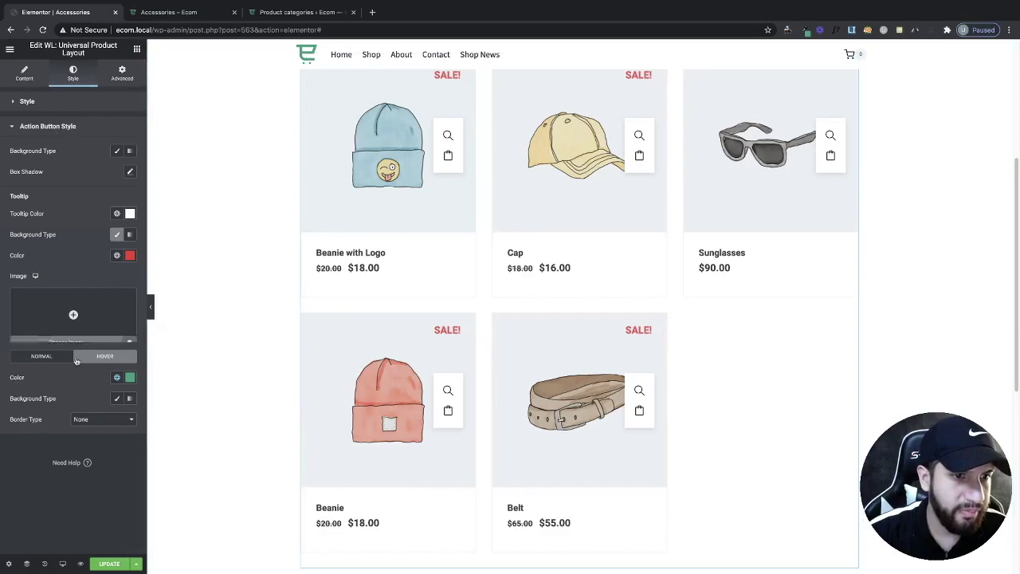
pyautogui.click(55, 360)
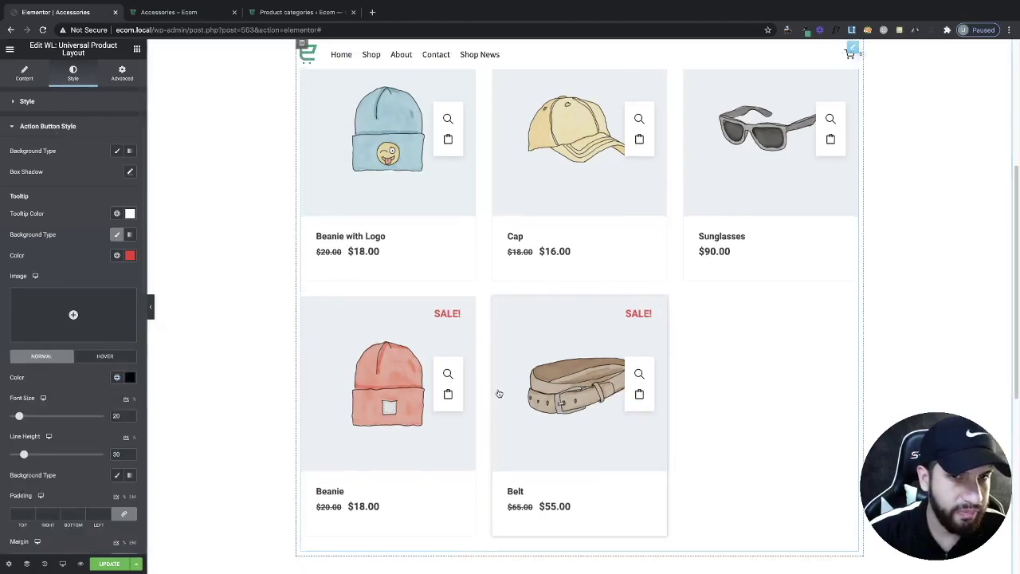
pyautogui.scroll(-3, 104, 343)
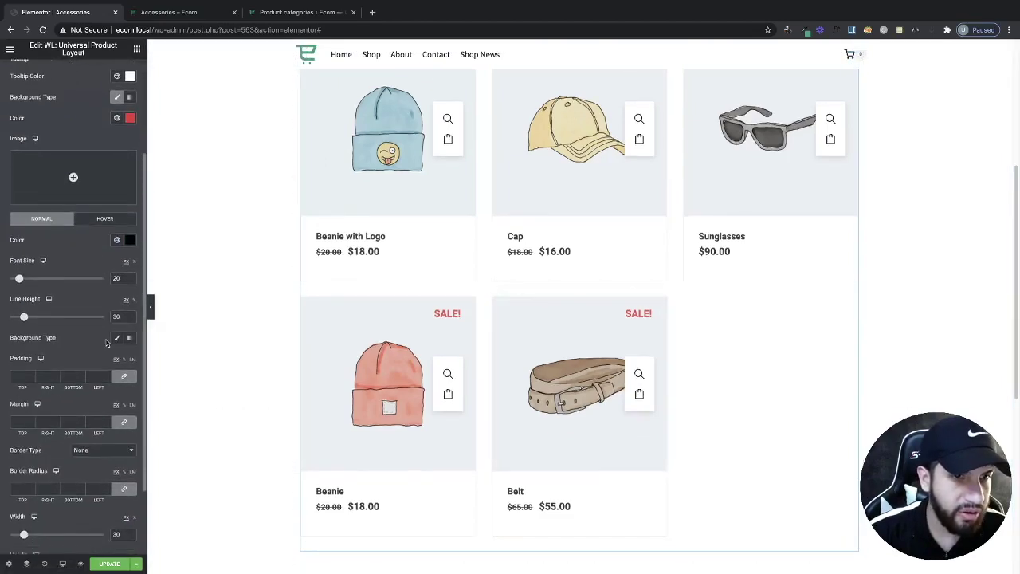
pyautogui.scroll(-2, 125, 359)
pyautogui.scroll(5, 100, 349)
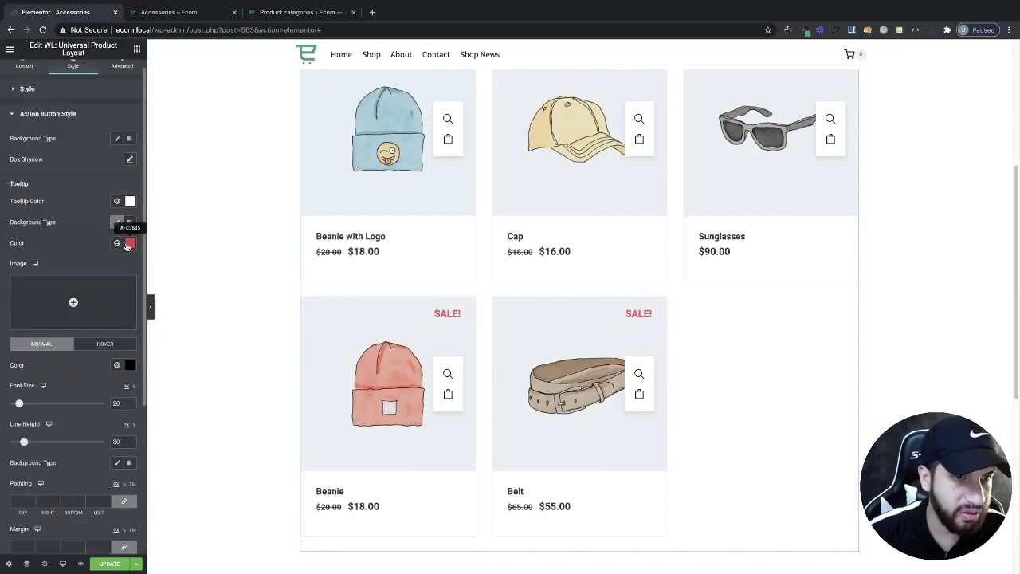
pyautogui.scroll(1, 49, 242)
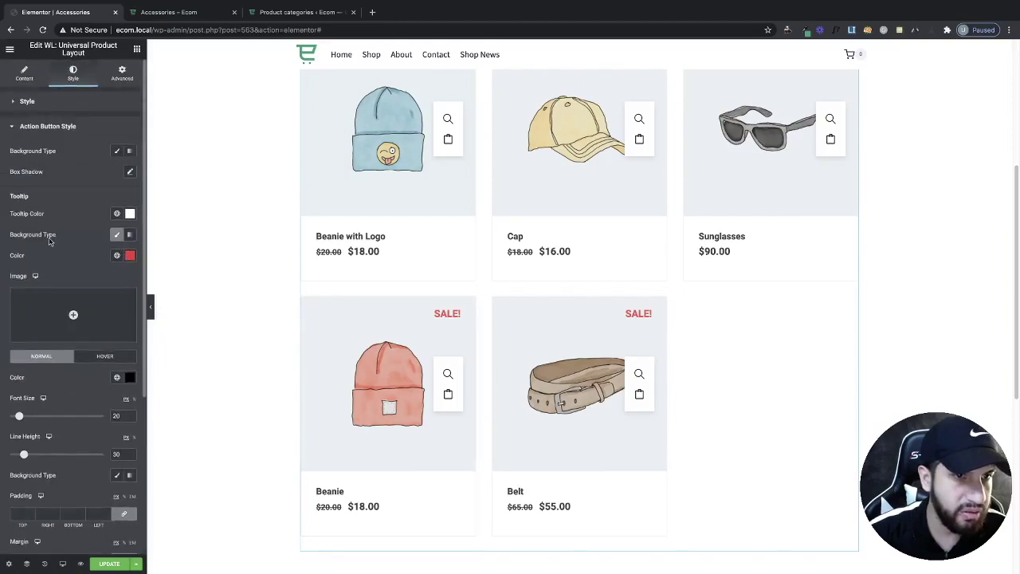
# Give the action buttons a Classic background and try a grey-brown tone and the green global color for it
pyautogui.click(117, 151)
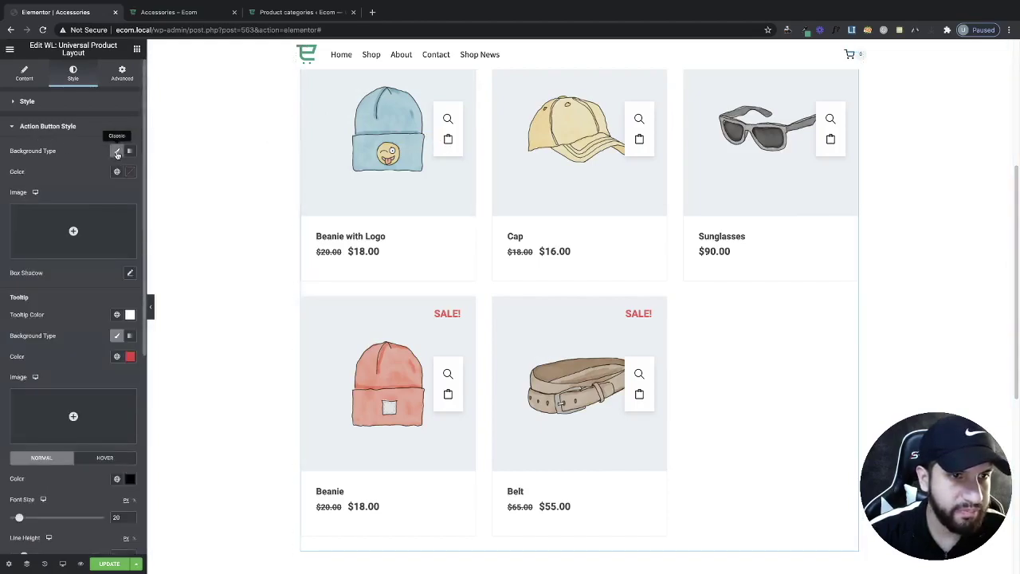
pyautogui.click(130, 173)
pyautogui.click(103, 227)
pyautogui.moveTo(64, 261)
pyautogui.mouseDown()
pyautogui.moveTo(40, 260)
pyautogui.moveTo(84, 215)
pyautogui.moveTo(62, 241)
pyautogui.mouseUp()
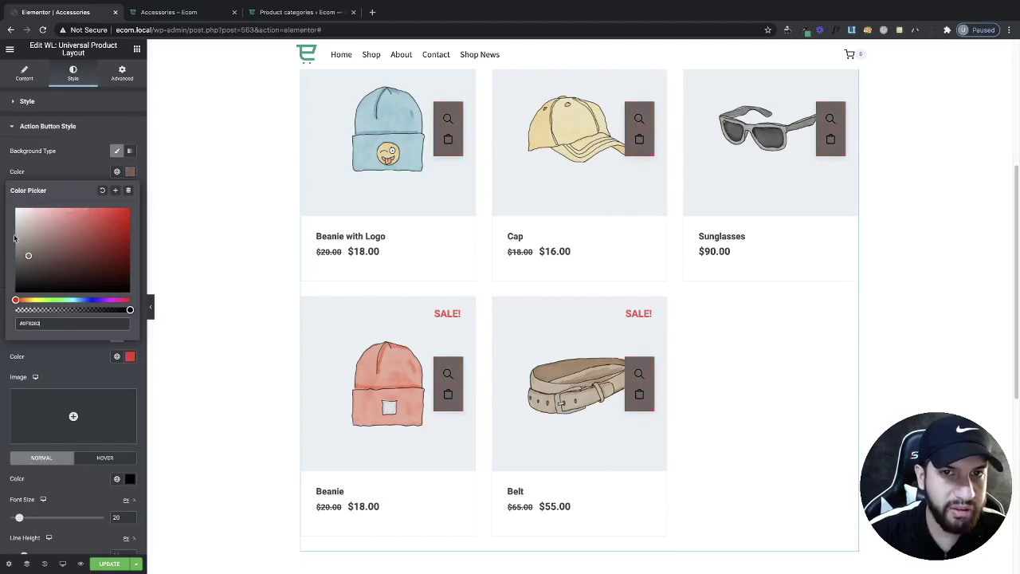
pyautogui.click(117, 171)
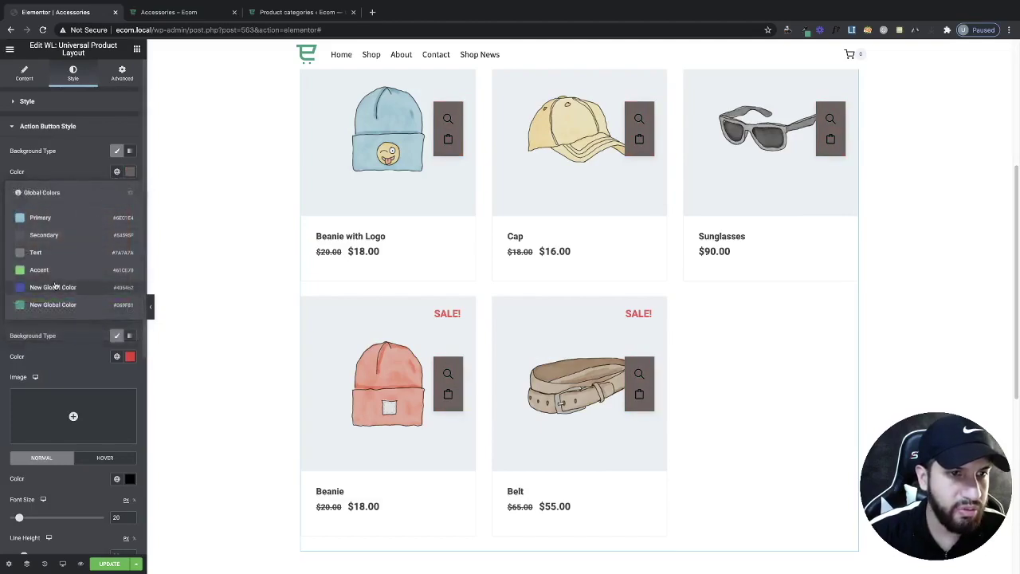
pyautogui.click(56, 306)
# Try white as the normal color of the action button icons, and undo the icon and button background colors
pyautogui.scroll(-3, 114, 430)
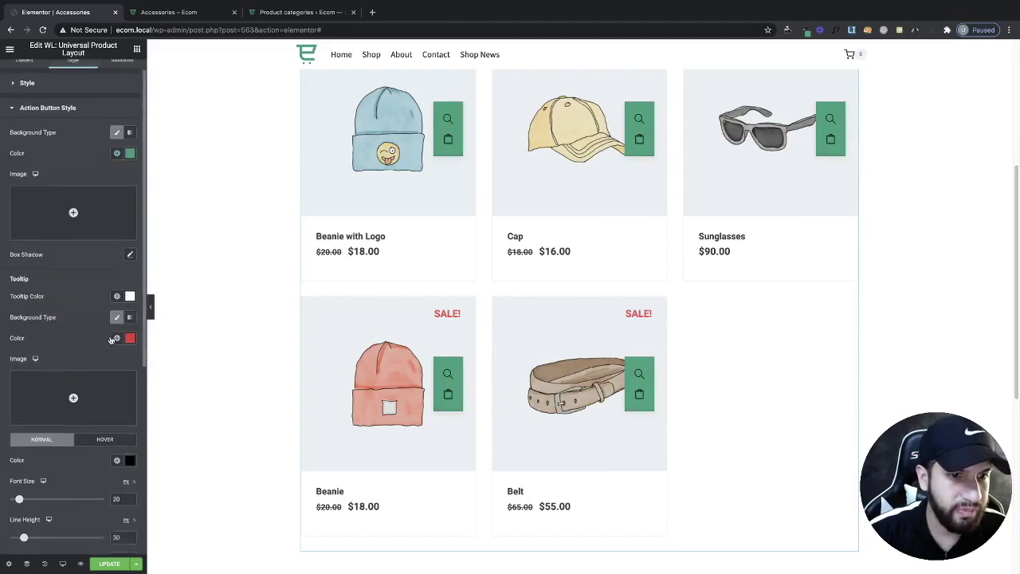
pyautogui.click(130, 415)
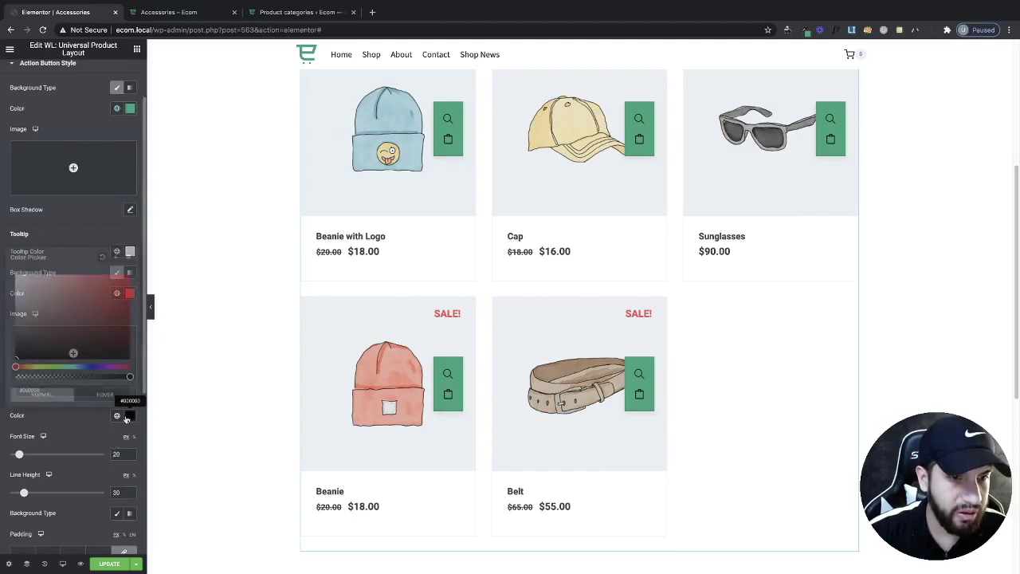
pyautogui.moveTo(19, 308); pyautogui.dragTo(12, 273)
pyautogui.click(310, 271)
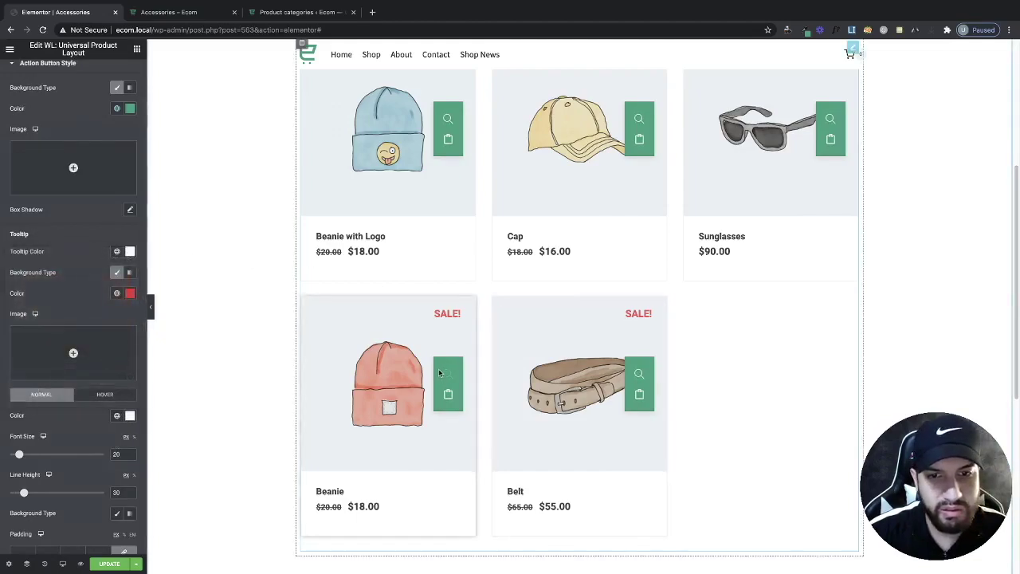
pyautogui.scroll(-2, 605, 444)
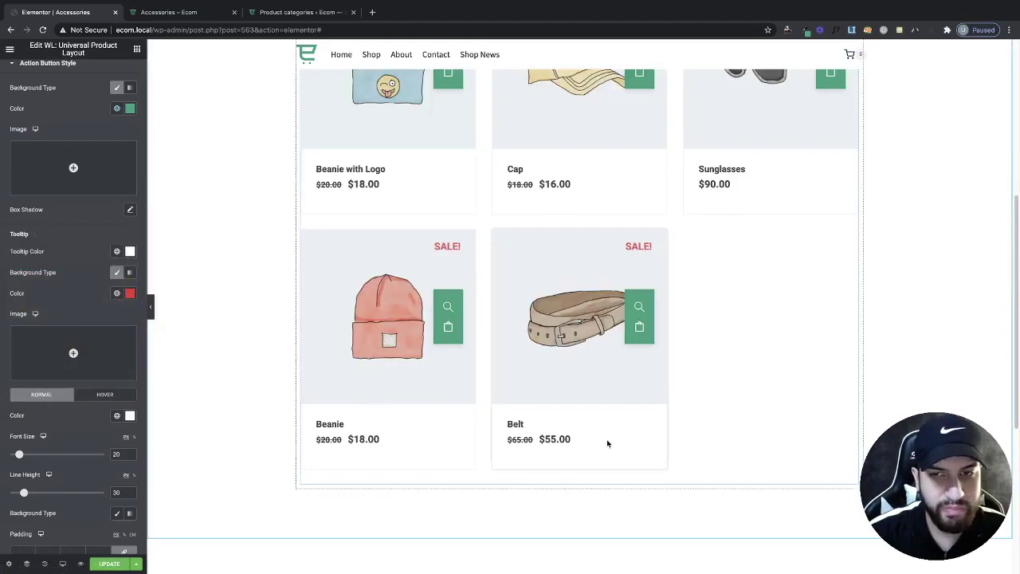
pyautogui.scroll(2, 802, 467)
pyautogui.scroll(1, 724, 421)
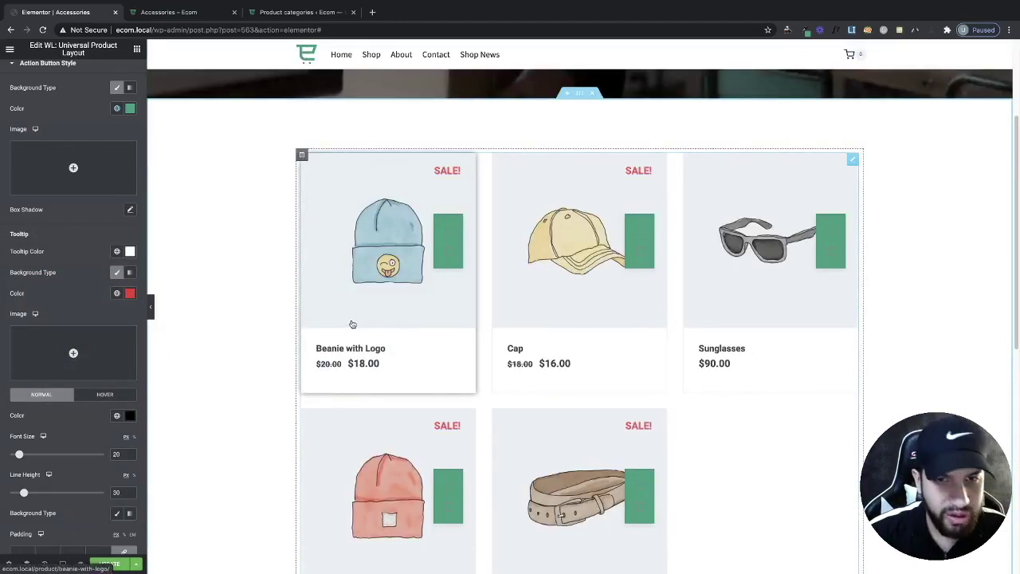
pyautogui.click(310, 353)
# Review the product grid and the general Style settings for product badge, category, title and price
pyautogui.scroll(-1, 590, 430)
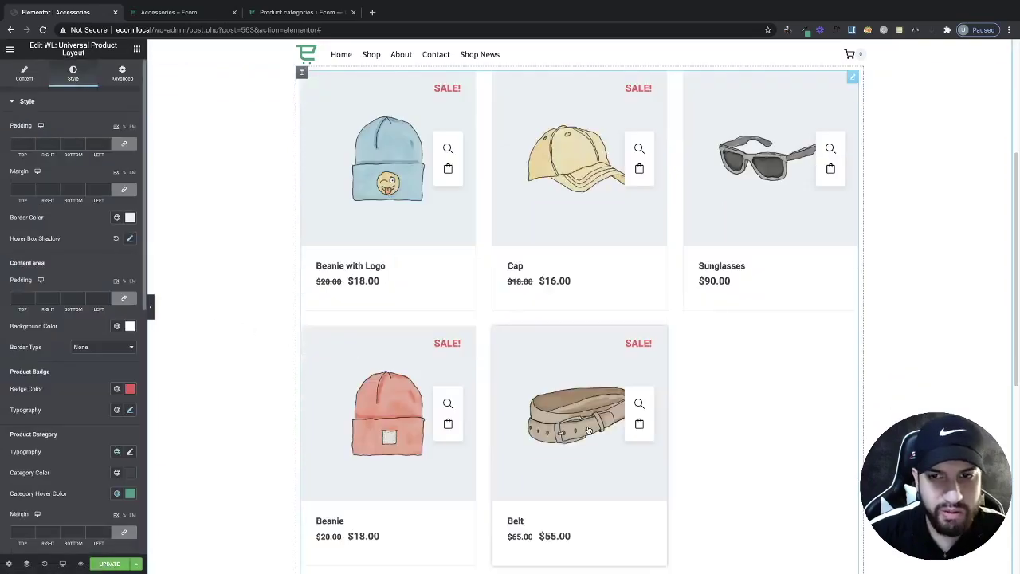
pyautogui.scroll(-1, 622, 438)
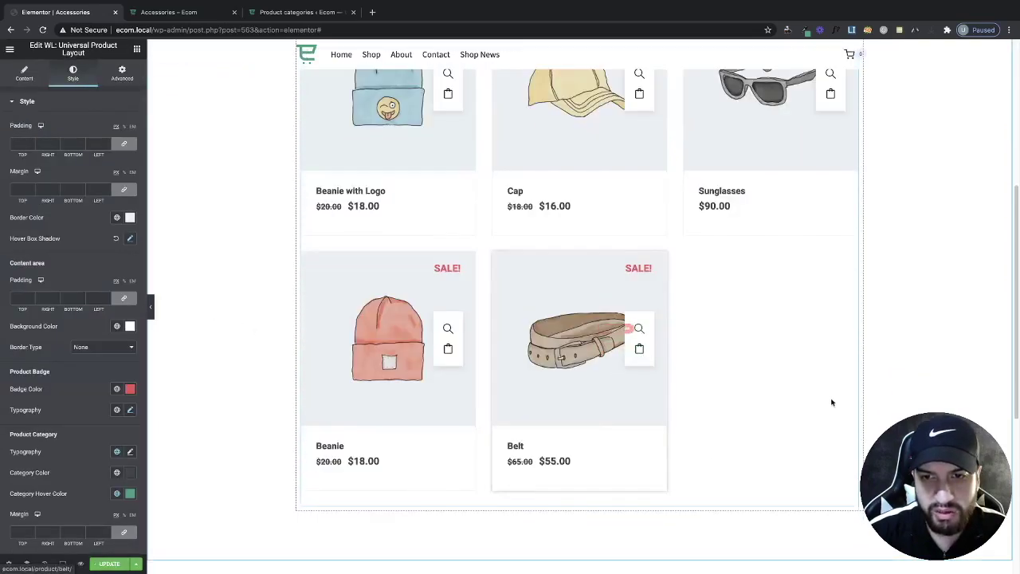
pyautogui.scroll(3, 831, 403)
pyautogui.scroll(-2, 693, 412)
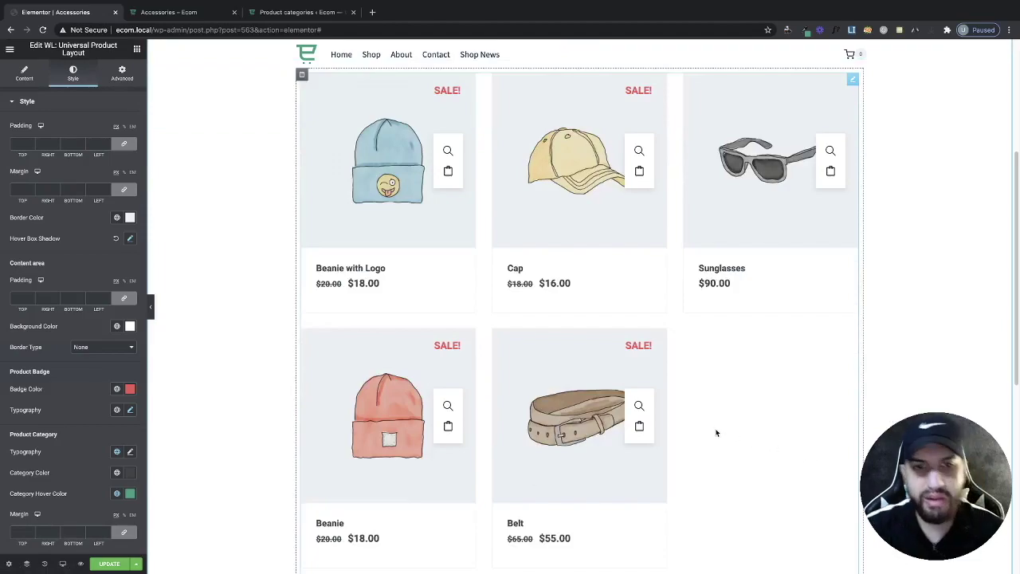
pyautogui.scroll(-1, 707, 413)
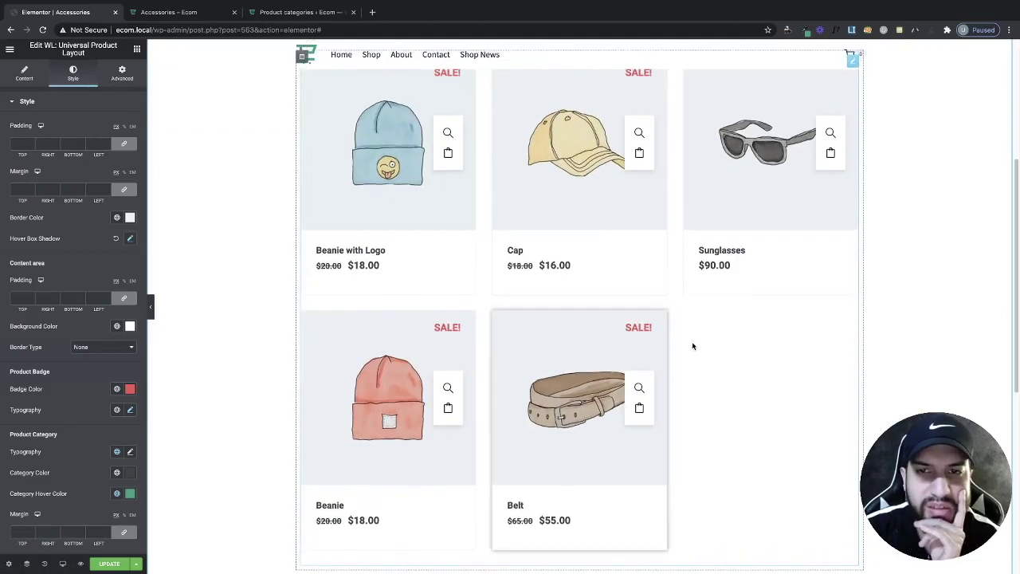
pyautogui.scroll(-2, 470, 332)
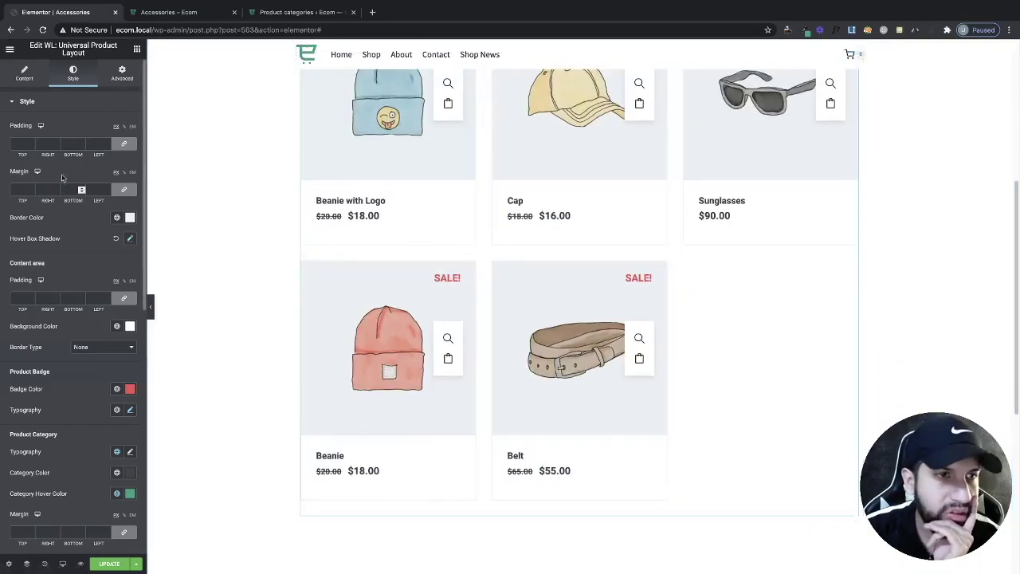
pyautogui.scroll(-6, 64, 284)
pyautogui.scroll(6, 70, 280)
pyautogui.scroll(-1, 71, 273)
pyautogui.scroll(-5, 76, 279)
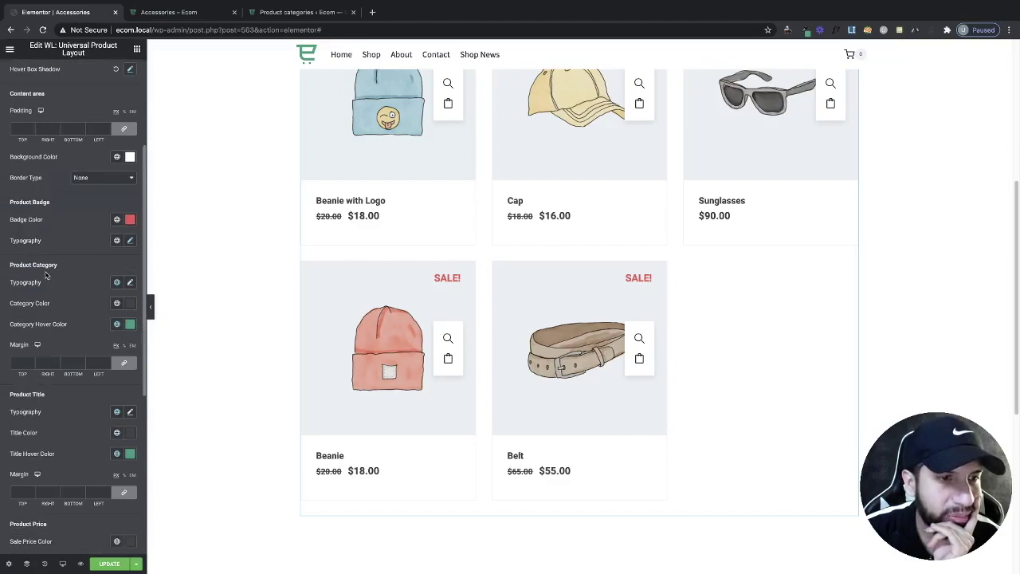
# Slightly enlarge the font size in the product title typography
pyautogui.scroll(-2, 47, 286)
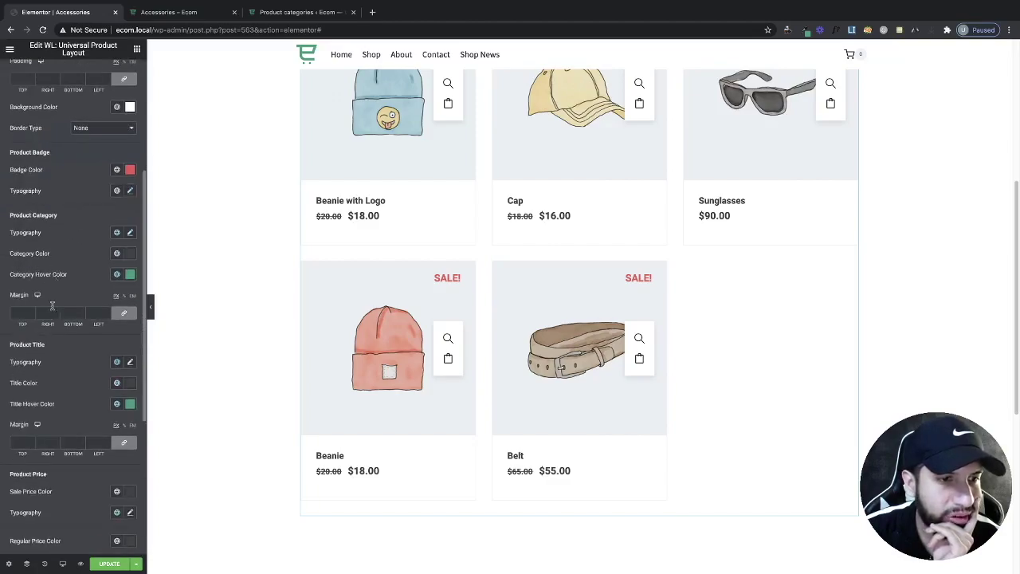
pyautogui.click(130, 363)
pyautogui.moveTo(16, 449); pyautogui.dragTo(21, 448)
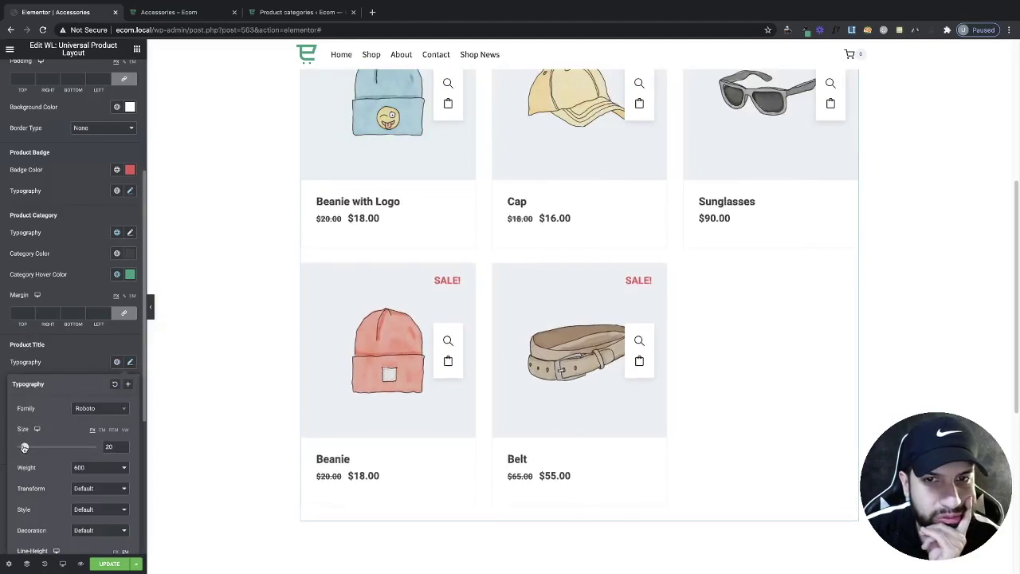
# Set the regular price color to the Text global color and the sale price color to red #FF3131
pyautogui.scroll(-6, 72, 430)
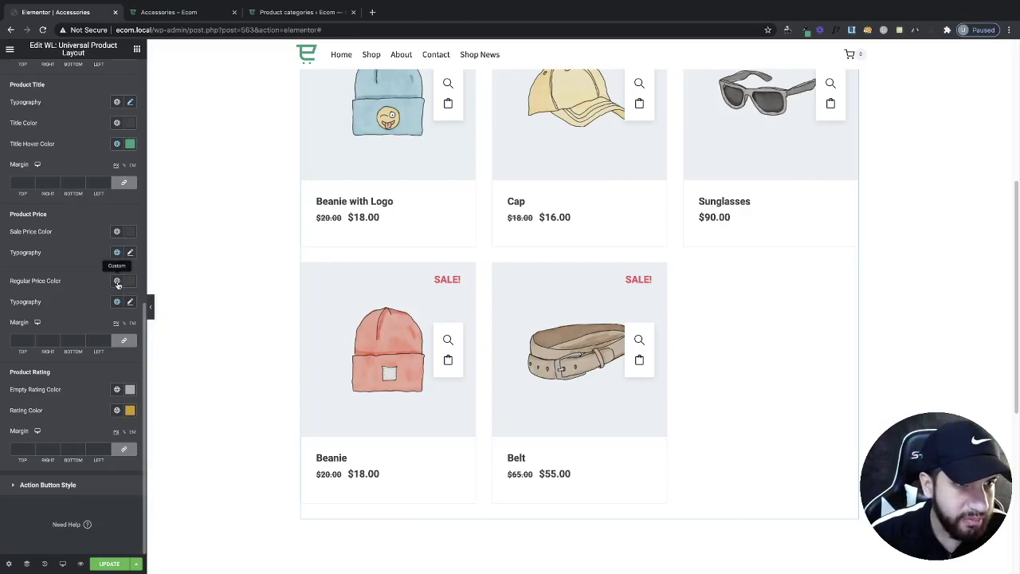
pyautogui.click(117, 281)
pyautogui.click(75, 361)
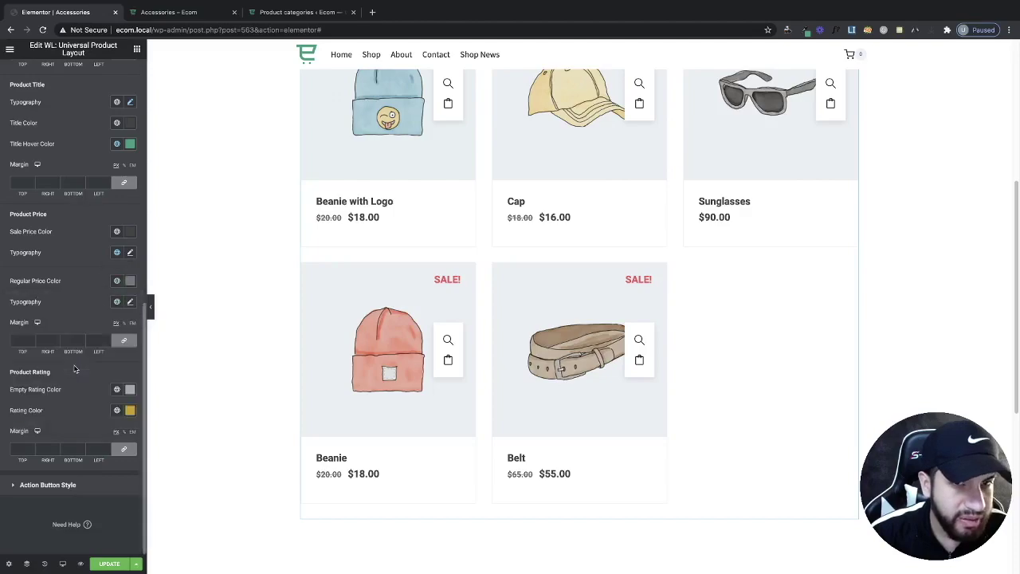
pyautogui.click(127, 232)
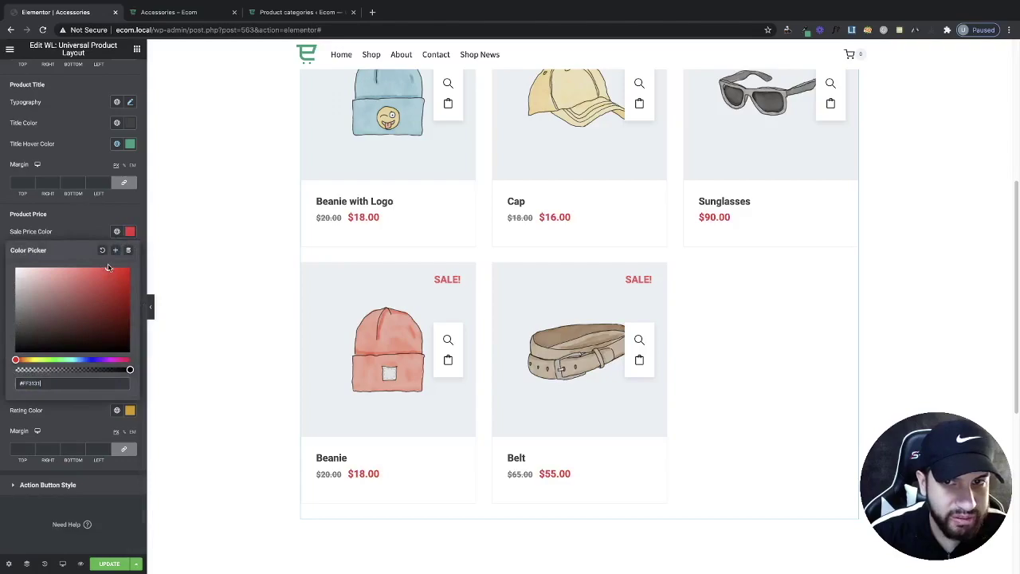
pyautogui.click(129, 232)
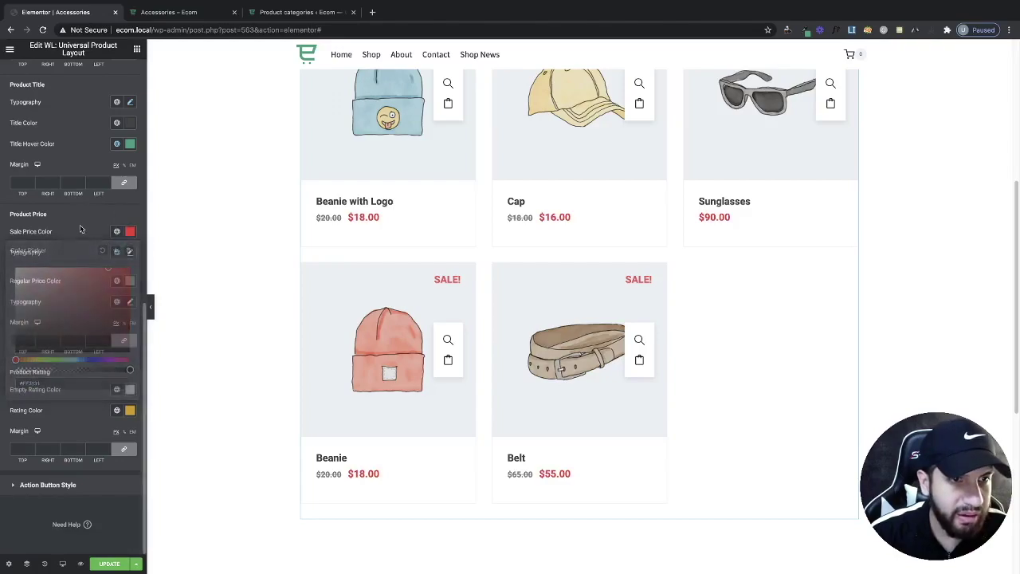
# Set the sale price typography size to 20 px and check the prices across the product cards
pyautogui.click(130, 252)
pyautogui.moveTo(18, 340); pyautogui.dragTo(26, 340)
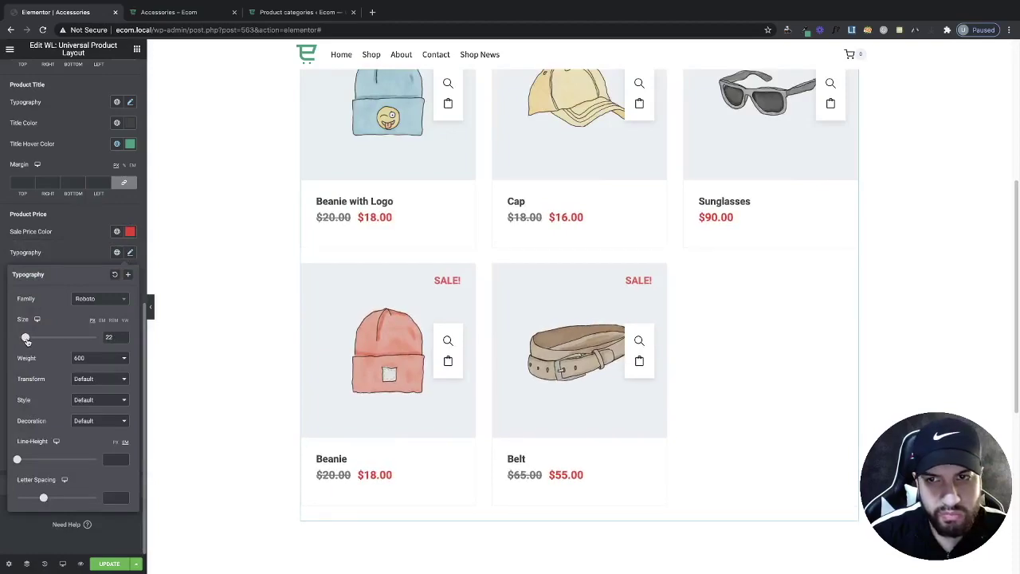
pyautogui.scroll(2, 626, 530)
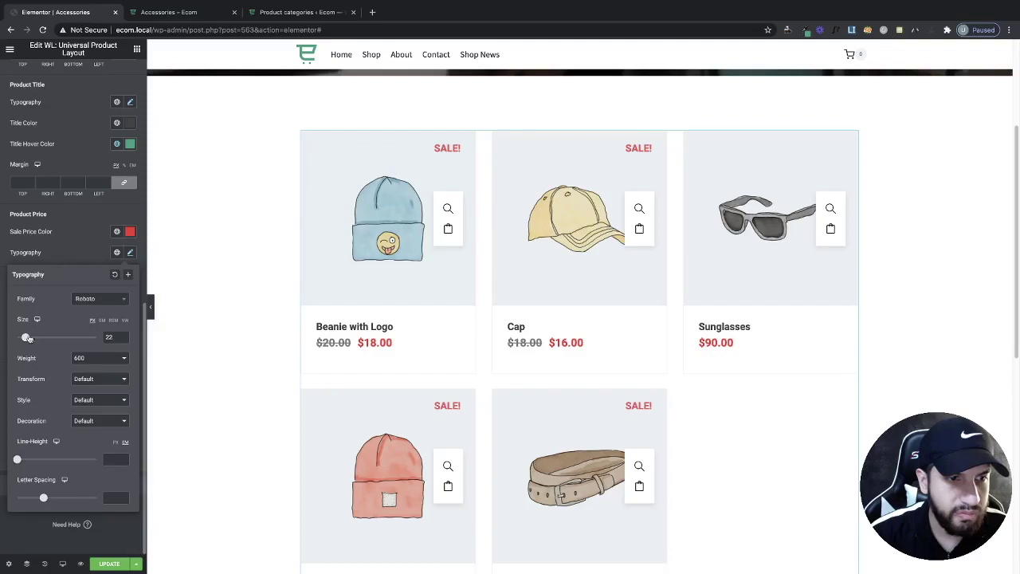
pyautogui.moveTo(25, 340); pyautogui.dragTo(25, 339)
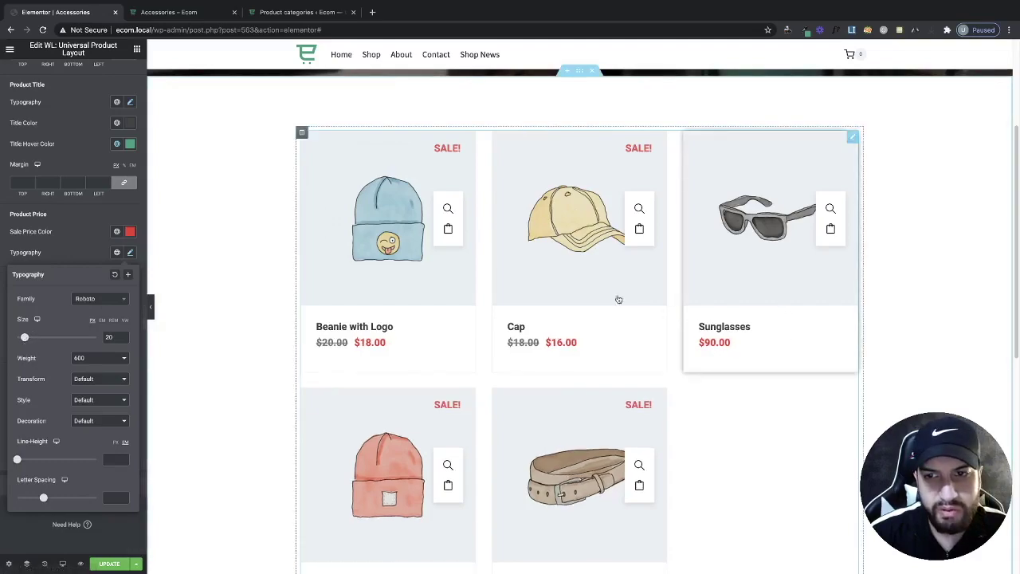
pyautogui.scroll(-1, 416, 443)
pyautogui.scroll(-1, 455, 462)
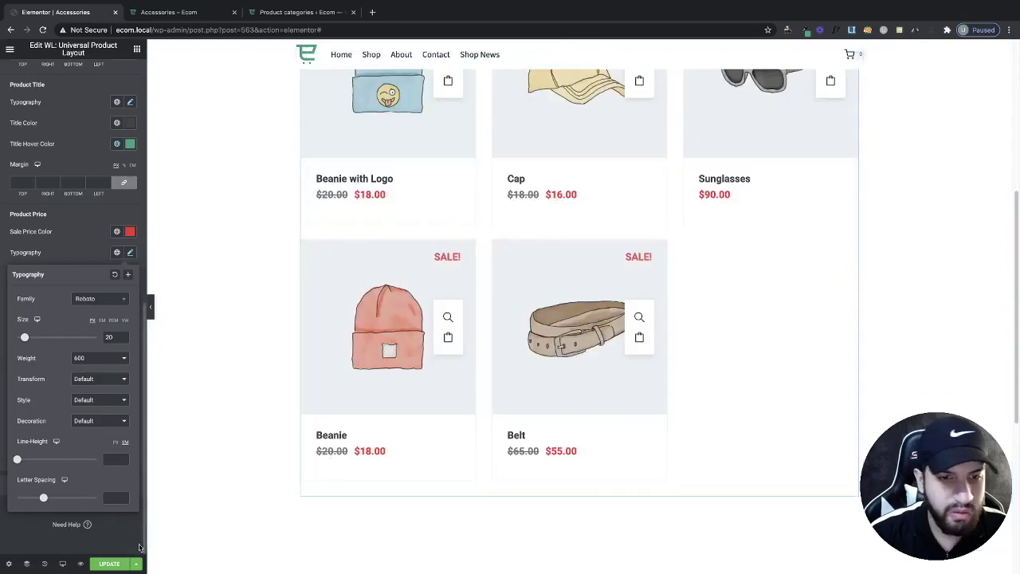
# Save the page and check the banner and the restyled product cards on the Accessories page preview
pyautogui.hotkey('ctrl', 's')
pyautogui.scroll(4, 820, 394)
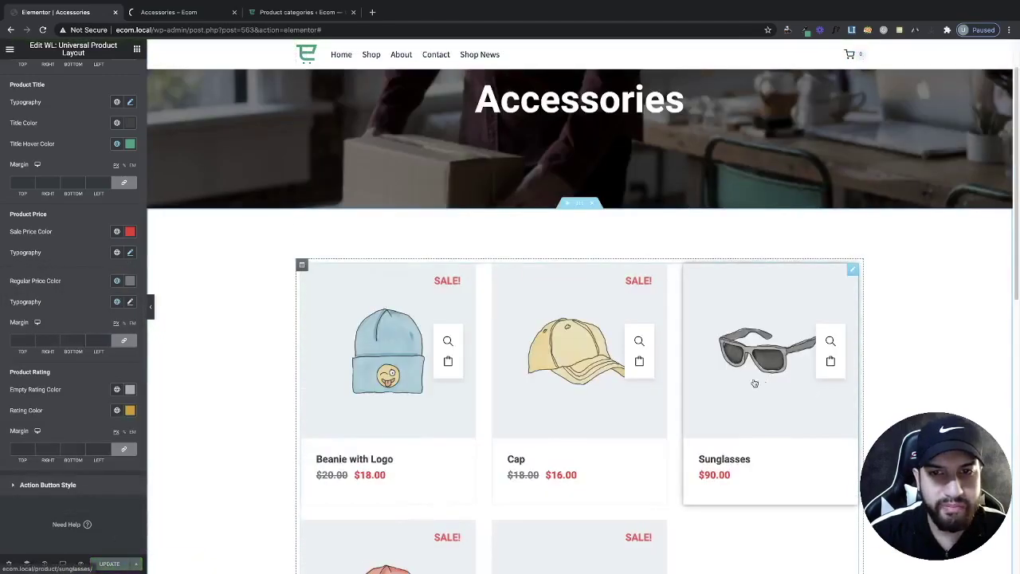
pyautogui.scroll(-1, 521, 353)
pyautogui.click(168, 12)
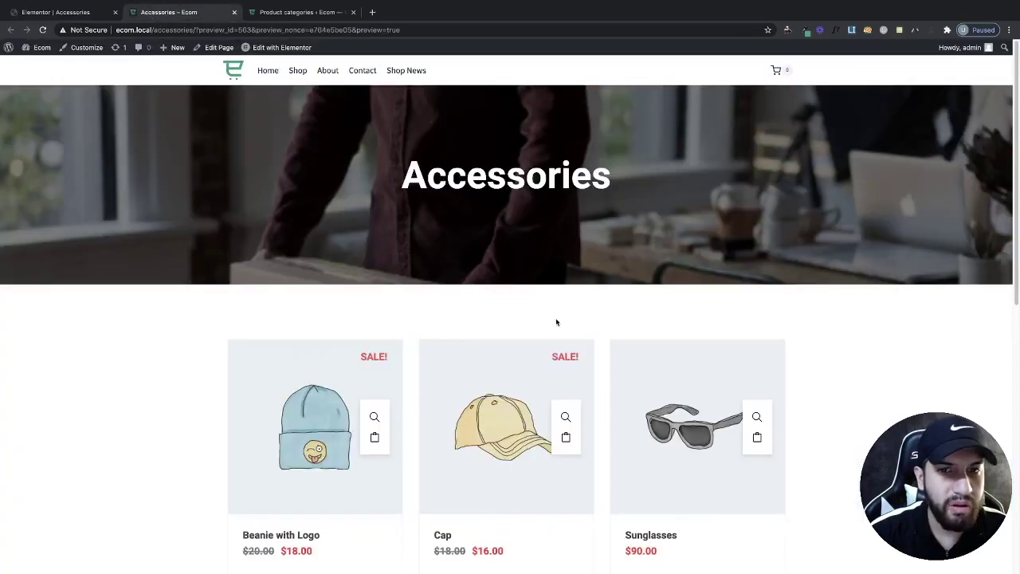
pyautogui.scroll(-6, 693, 412)
pyautogui.scroll(5, 766, 458)
pyautogui.scroll(-2, 992, 407)
pyautogui.scroll(3, 294, 173)
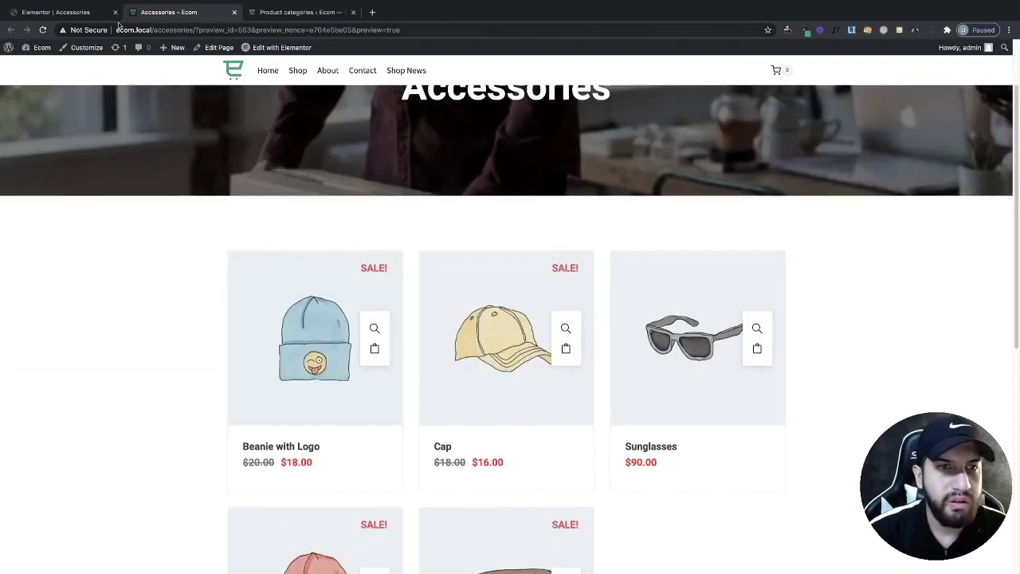
# Examine the Accessories banner and product grid in the editor's tablet preview
pyautogui.click(97, 16)
pyautogui.scroll(3, 224, 411)
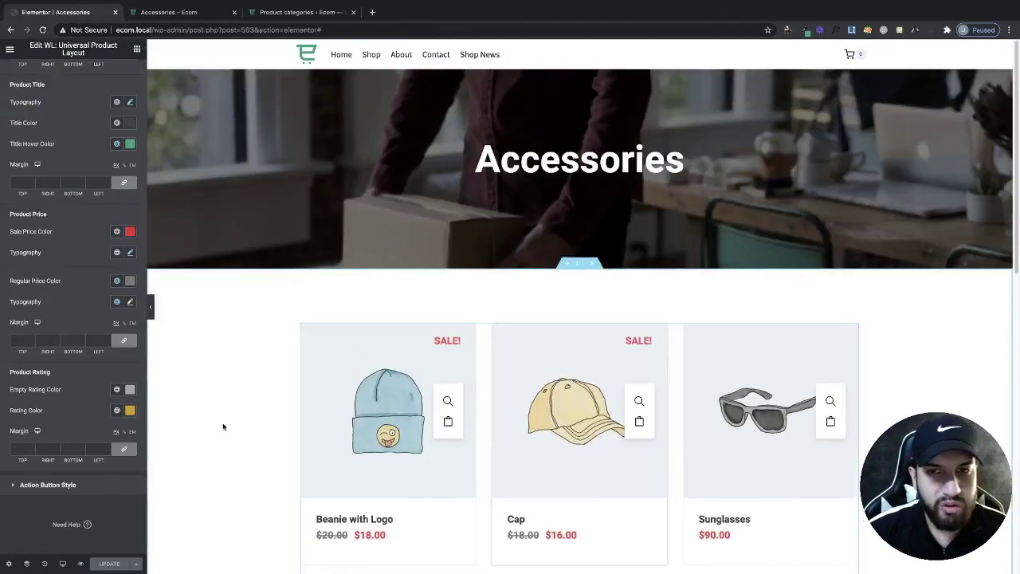
pyautogui.click(62, 563)
pyautogui.click(34, 518)
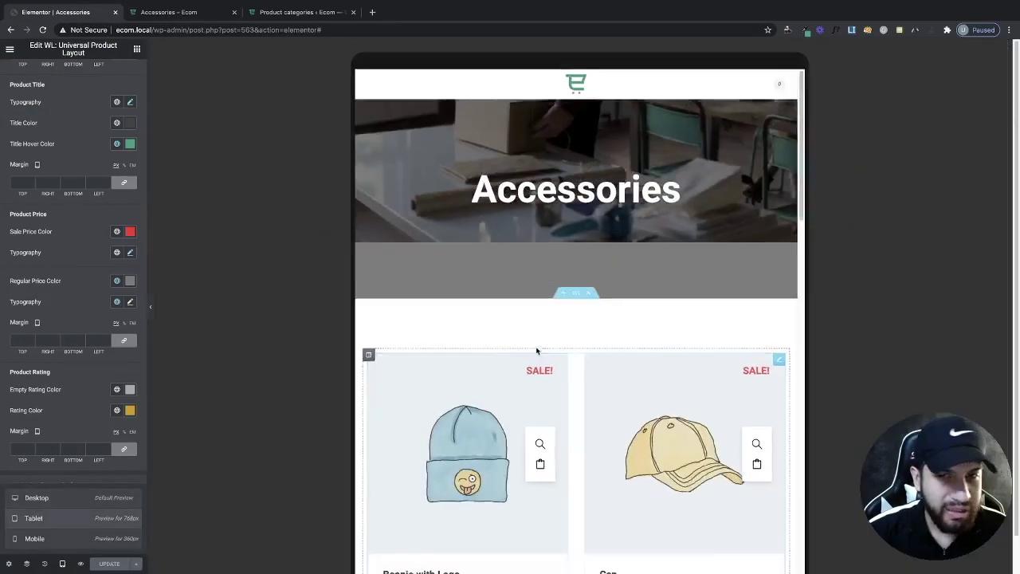
pyautogui.scroll(-2, 737, 313)
pyautogui.scroll(-5, 638, 414)
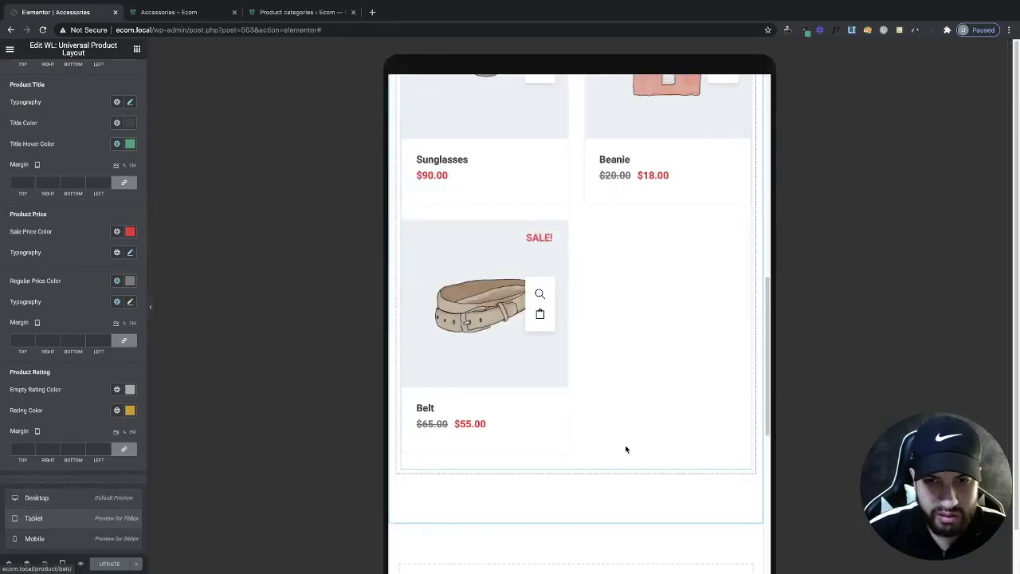
pyautogui.scroll(1, 613, 419)
pyautogui.scroll(5, 661, 384)
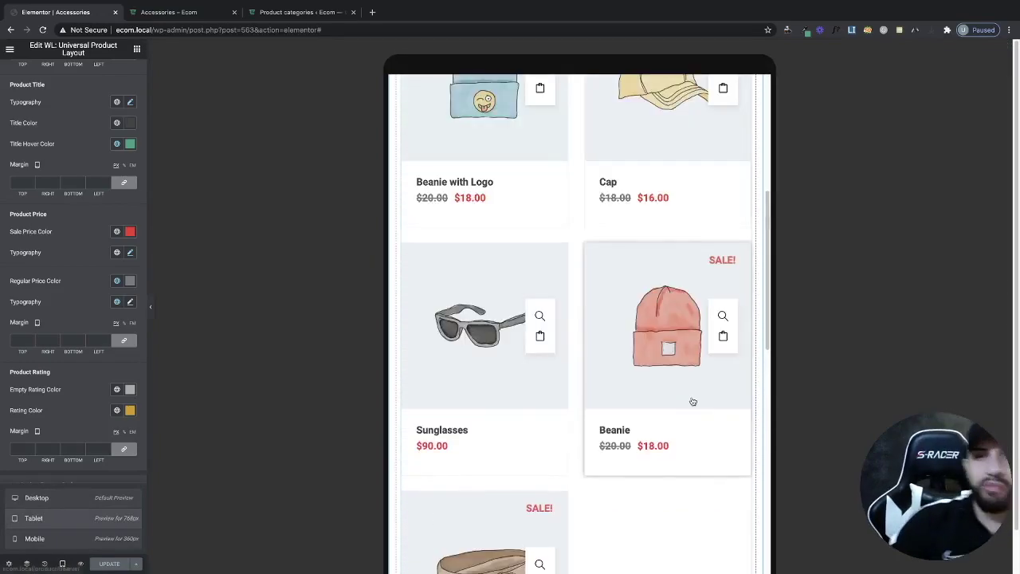
pyautogui.scroll(3, 659, 385)
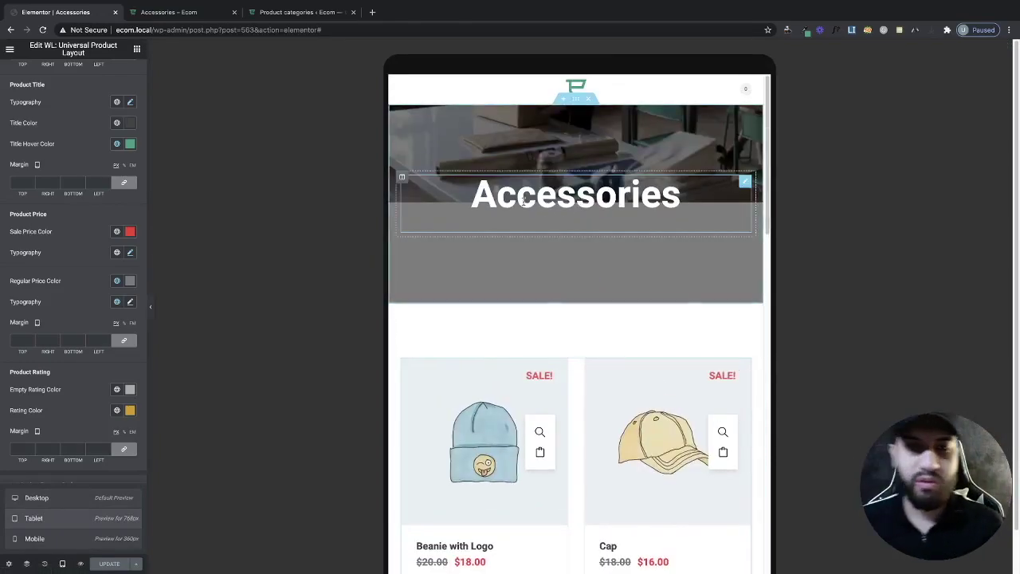
pyautogui.scroll(-1, 516, 278)
pyautogui.scroll(1, 504, 201)
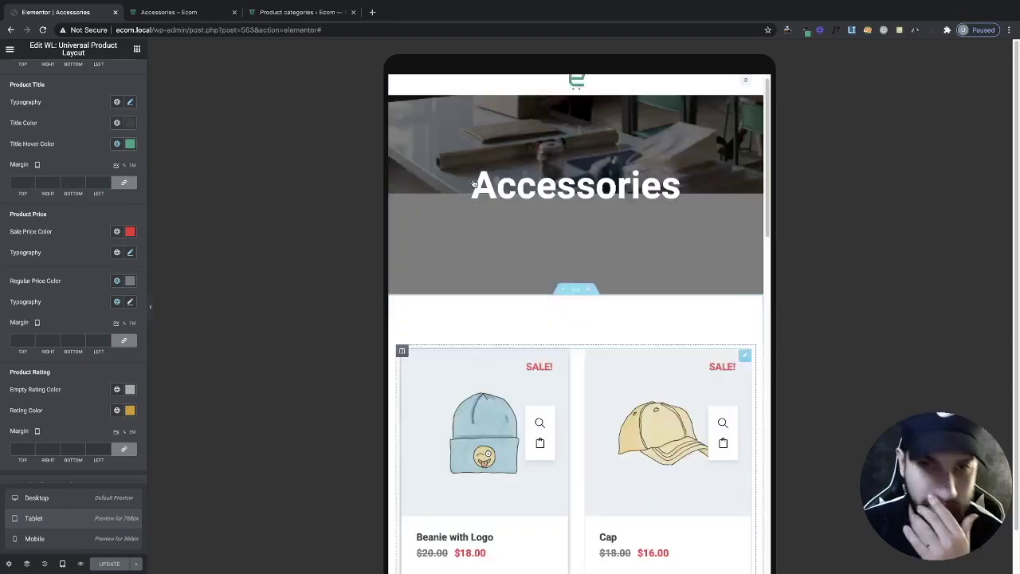
# Set the Accessories banner section's background size to Cover and its position to Custom for tablet
pyautogui.rightClick(437, 153)
pyautogui.click(462, 158)
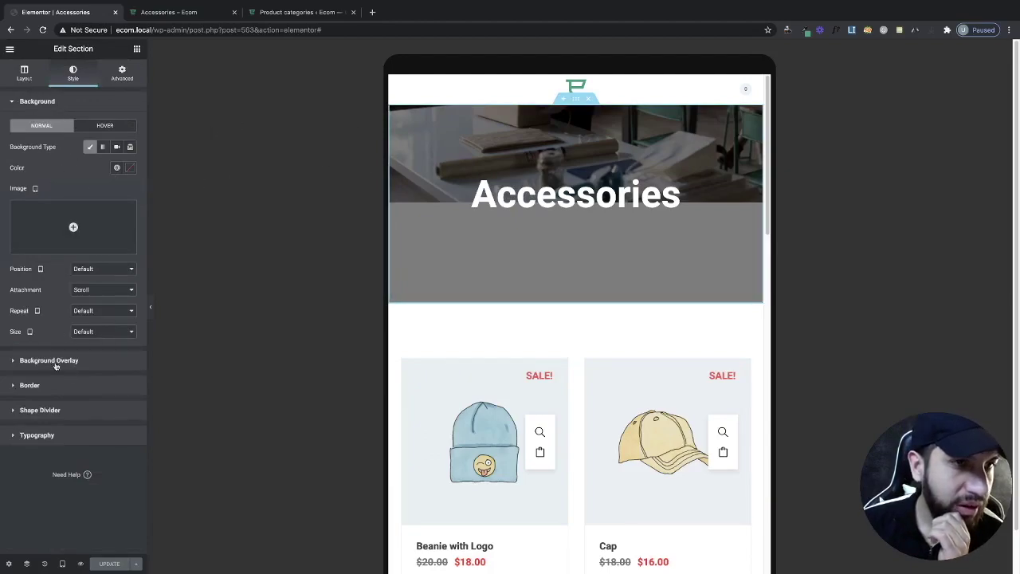
pyautogui.click(83, 332)
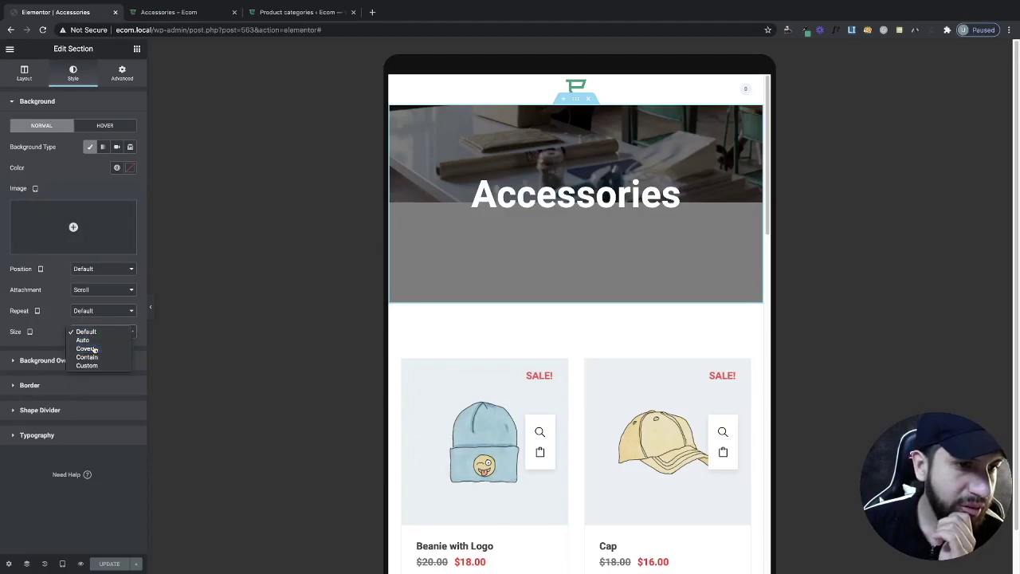
pyautogui.click(84, 348)
pyautogui.click(91, 269)
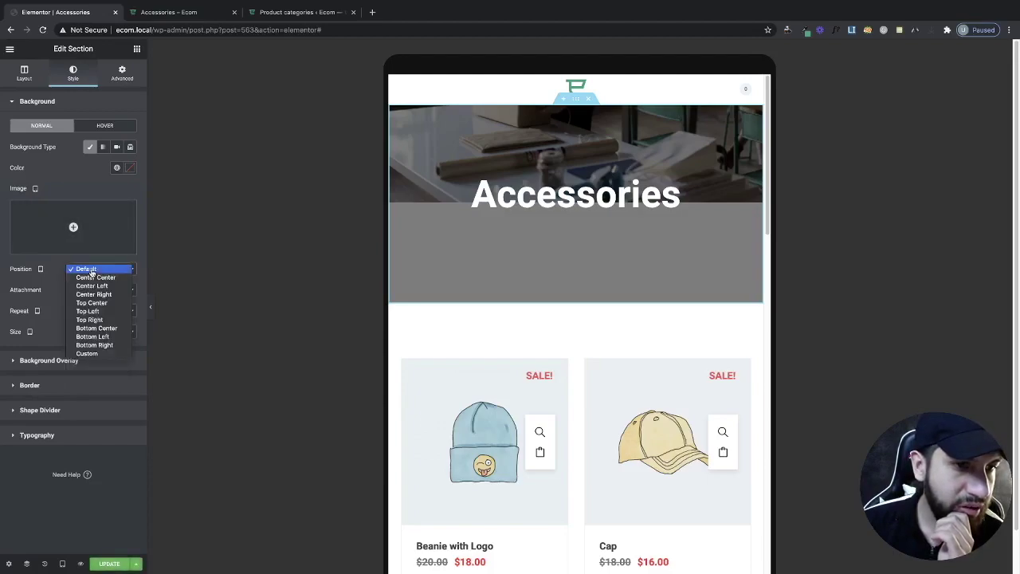
pyautogui.click(87, 353)
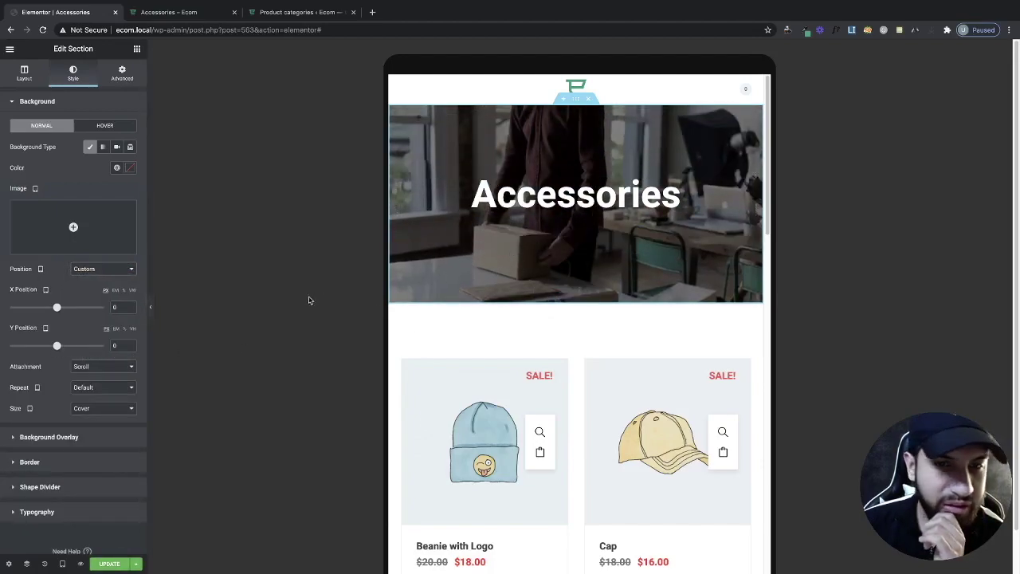
# Set the Accessories heading's font size to 42 px in the mobile preview
pyautogui.click(62, 563)
pyautogui.scroll(-8, 312, 462)
pyautogui.click(34, 538)
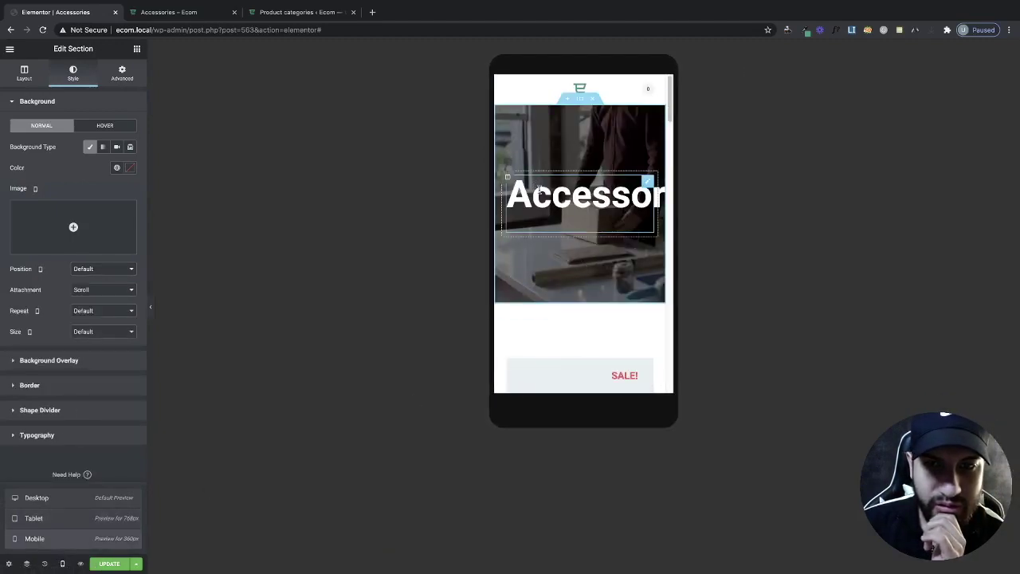
pyautogui.click(539, 189)
pyautogui.click(130, 147)
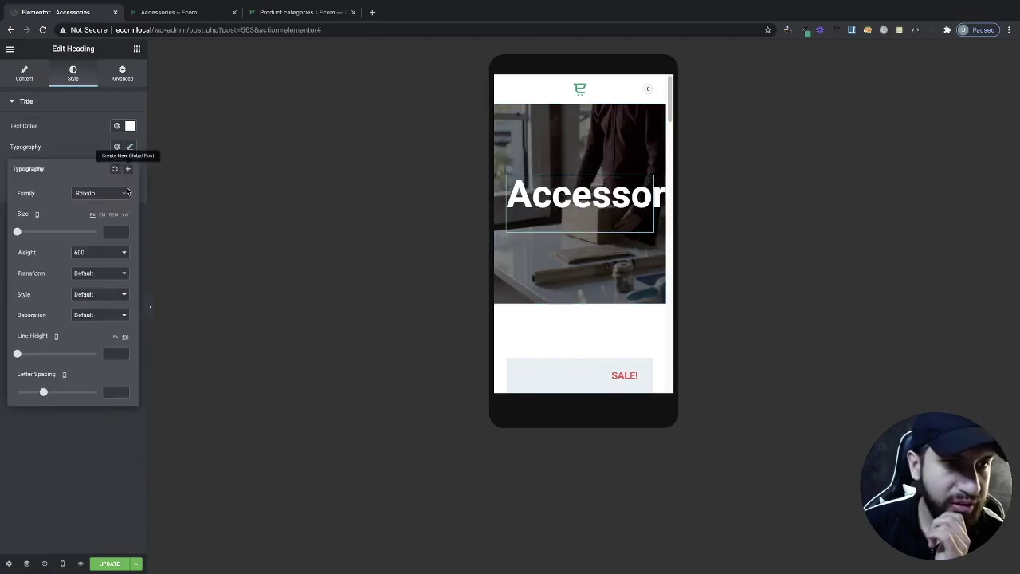
pyautogui.moveTo(17, 232); pyautogui.dragTo(32, 235)
pyautogui.scroll(-2, 638, 320)
pyautogui.scroll(2, 629, 317)
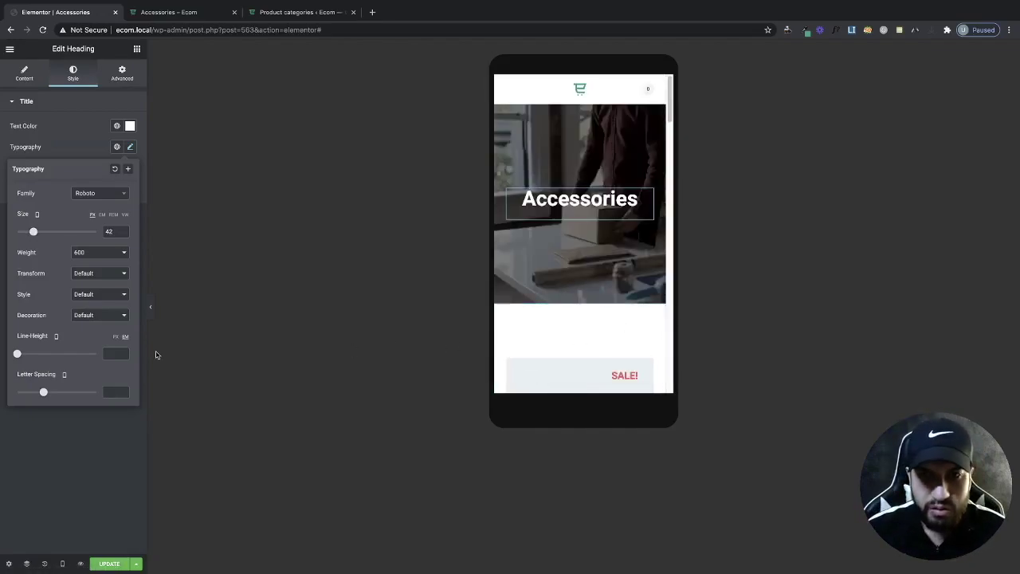
# Set the Accessories banner section's minimum height to 259 px for mobile
pyautogui.rightClick(544, 137)
pyautogui.click(572, 148)
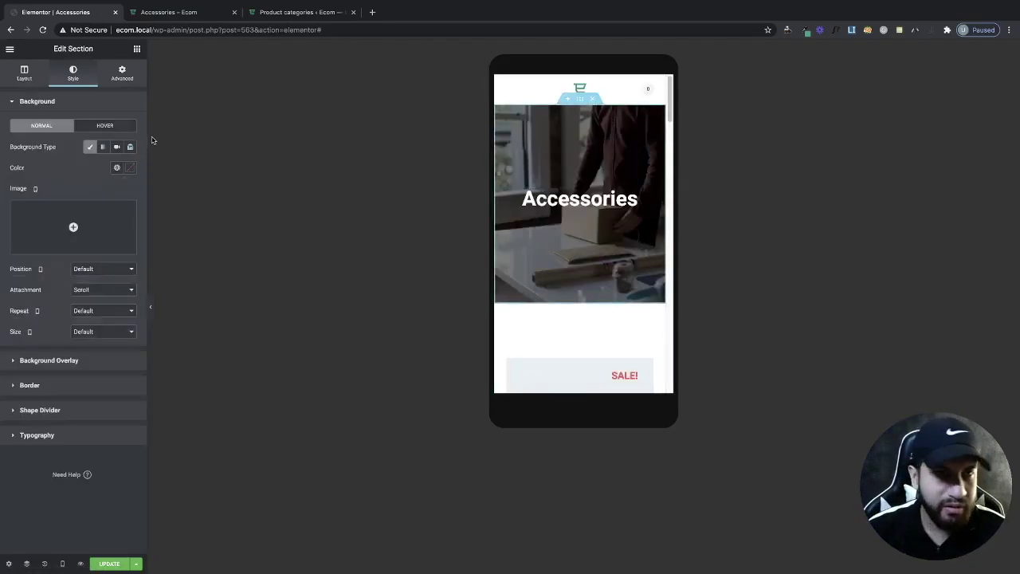
pyautogui.click(10, 79)
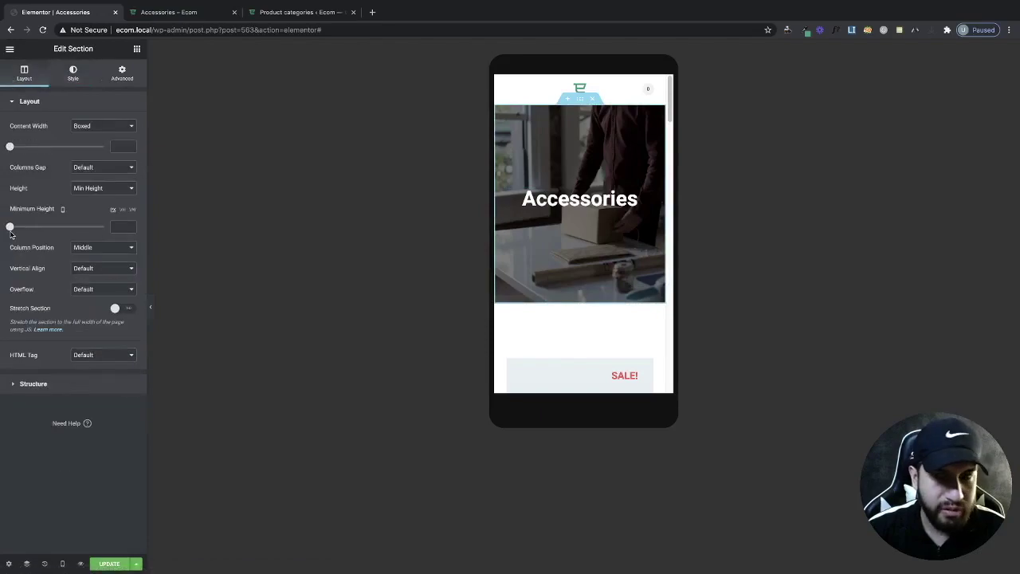
pyautogui.moveTo(9, 228); pyautogui.dragTo(26, 228)
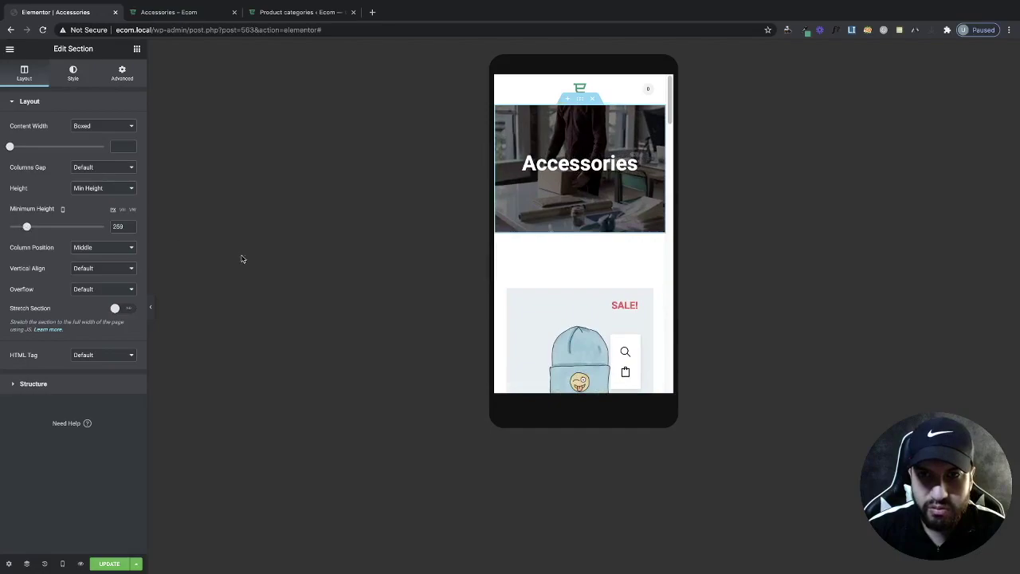
# Check the product grid on mobile and review the product layout widget's query, content and layout settings
pyautogui.scroll(-5, 574, 295)
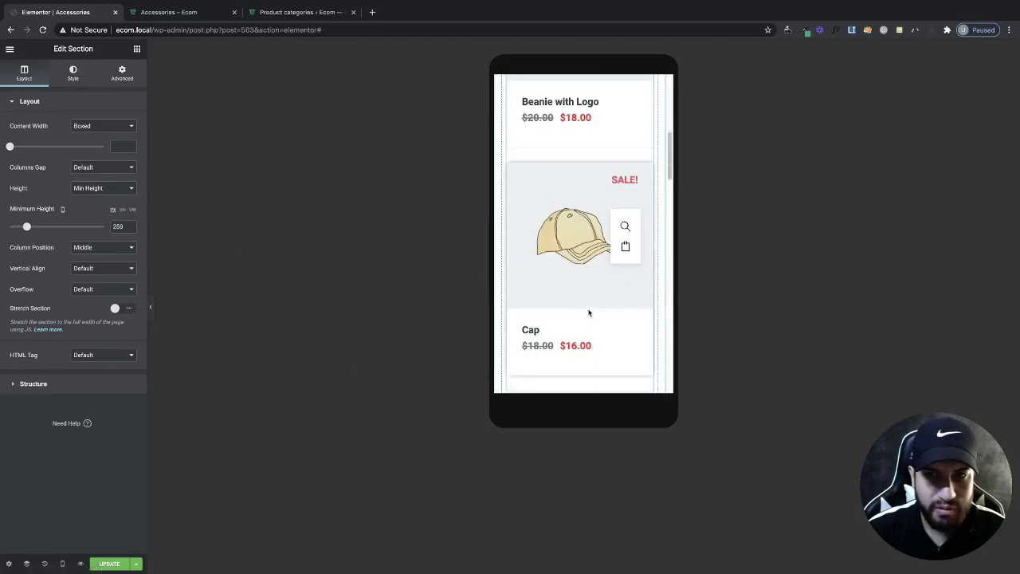
pyautogui.scroll(3, 629, 239)
pyautogui.click(645, 139)
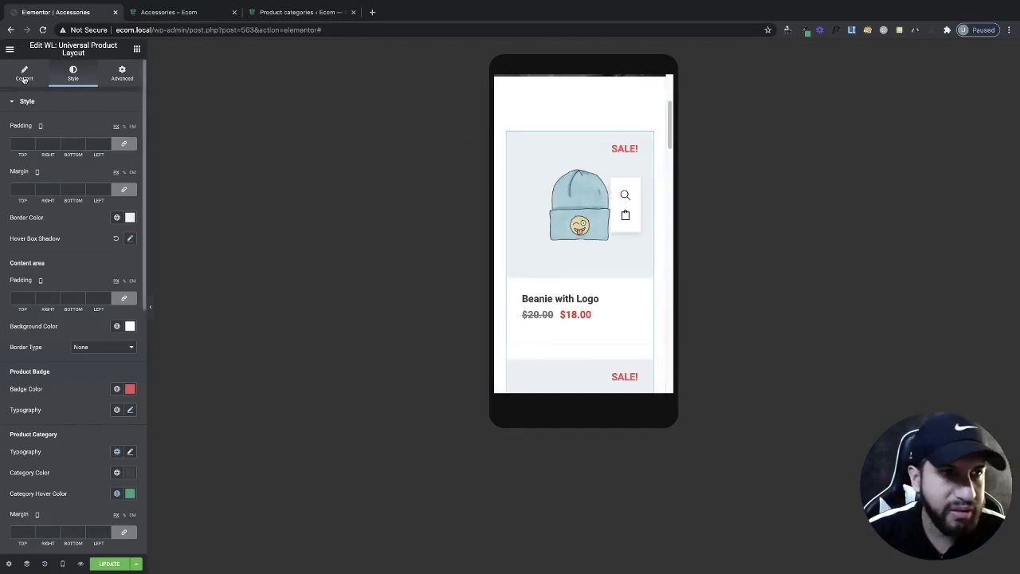
pyautogui.click(24, 74)
pyautogui.click(68, 180)
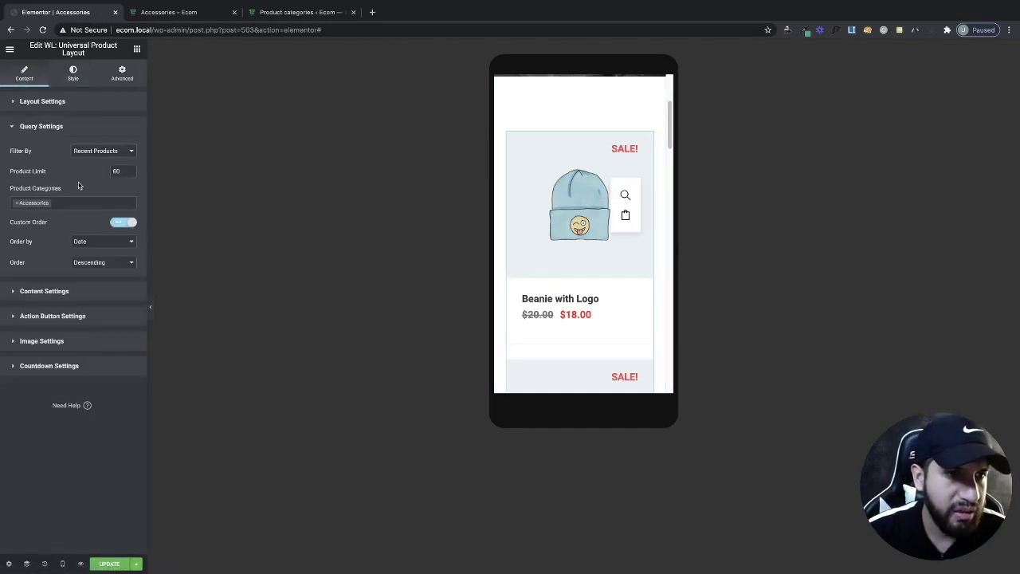
pyautogui.click(49, 104)
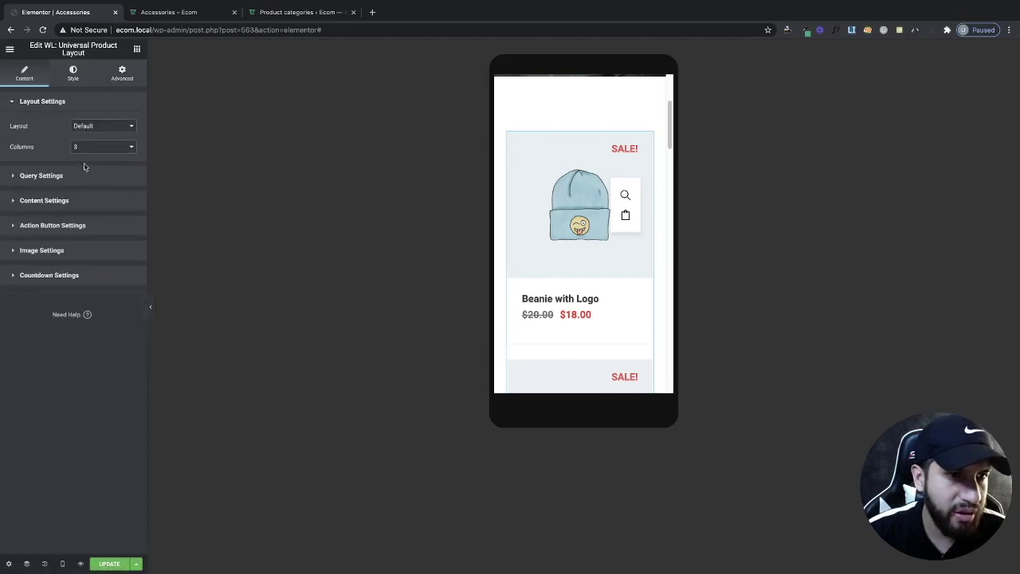
pyautogui.click(80, 202)
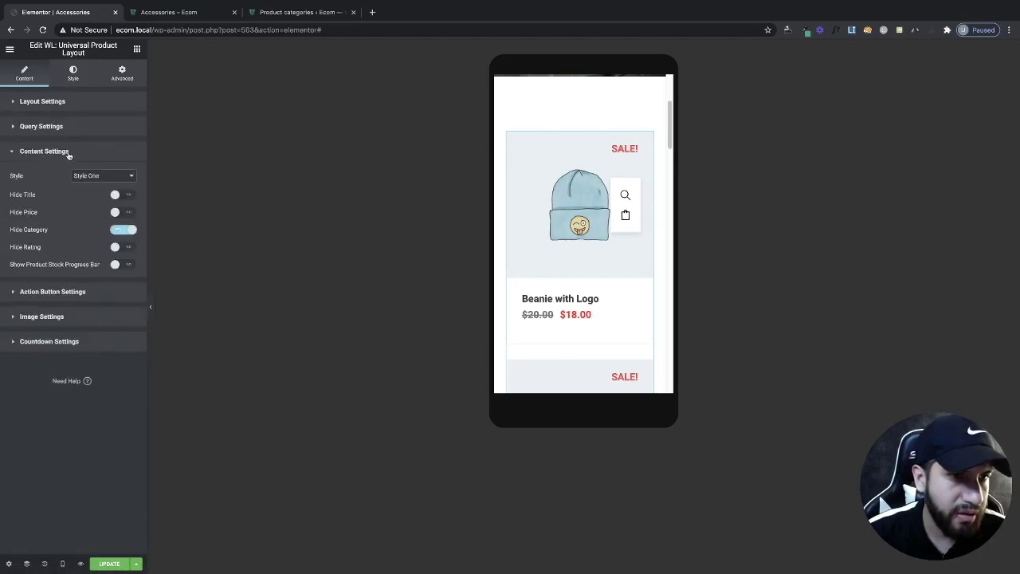
pyautogui.click(67, 127)
pyautogui.click(78, 105)
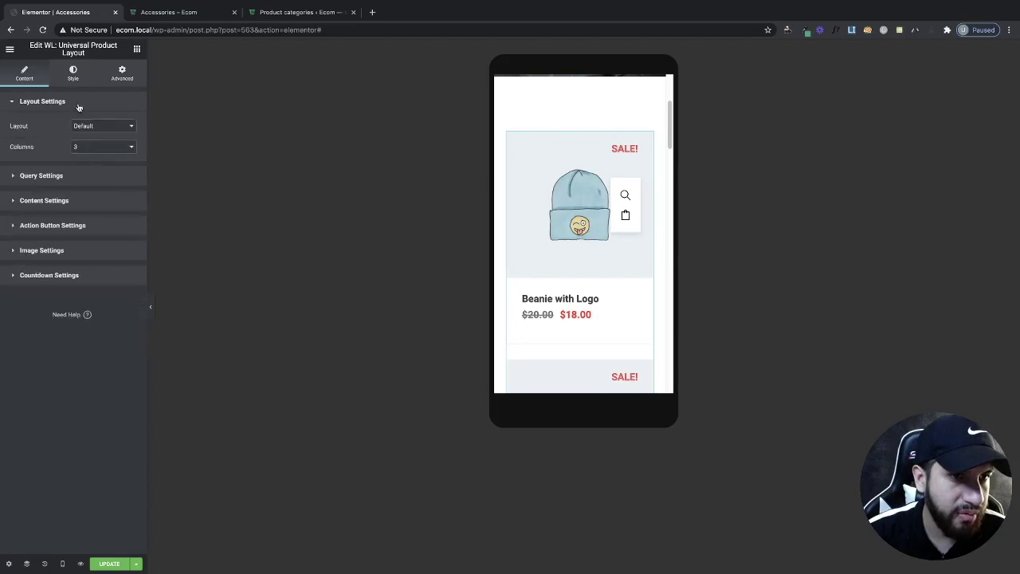
# Try the product layout with 2 columns on mobile and set it back to 3 columns
pyautogui.click(93, 145)
pyautogui.click(91, 138)
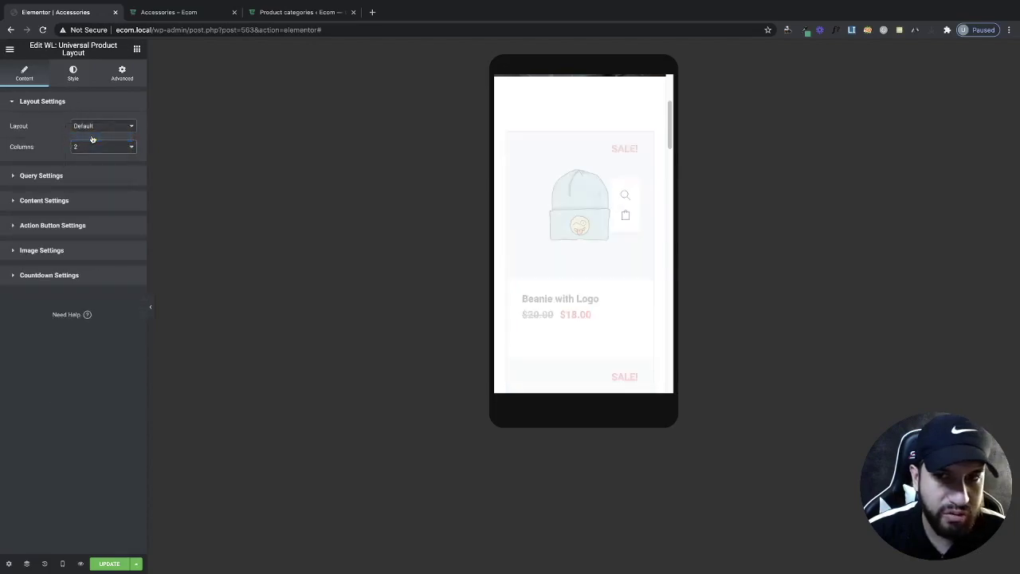
pyautogui.click(89, 145)
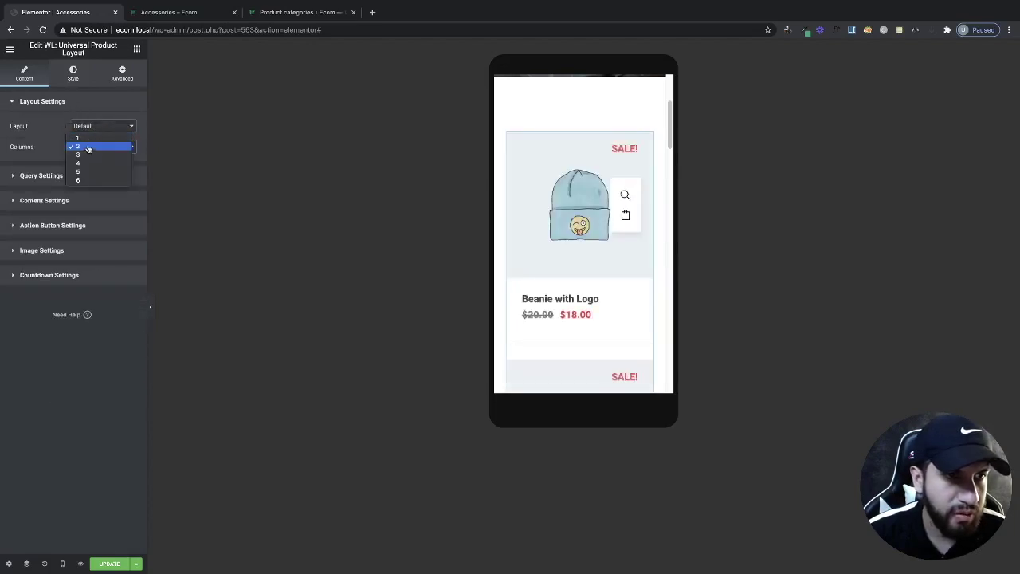
pyautogui.click(88, 154)
# Look through the product layout's layout types and its query, content, action button, image and countdown settings for mobile options
pyautogui.click(88, 126)
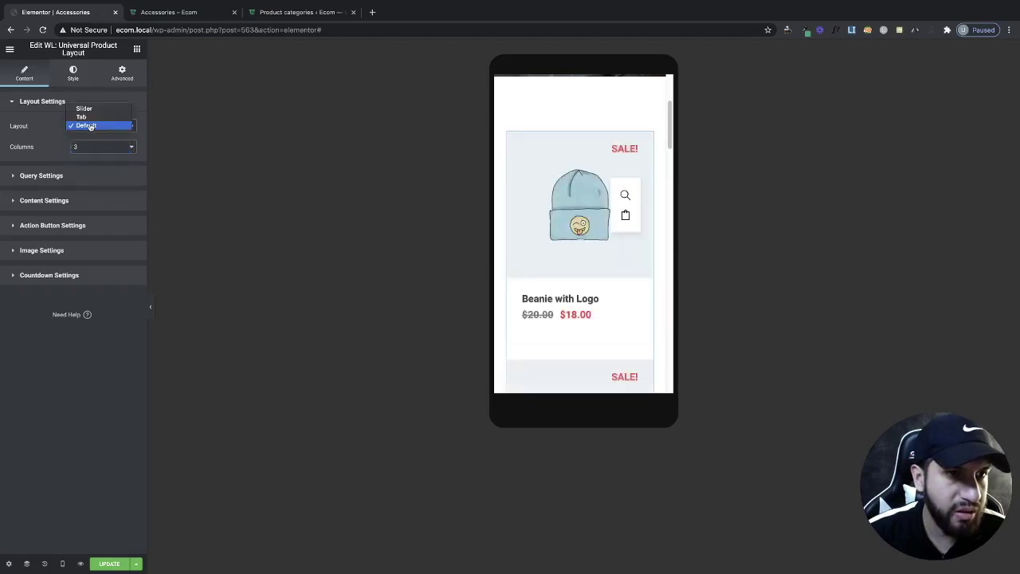
pyautogui.click(59, 175)
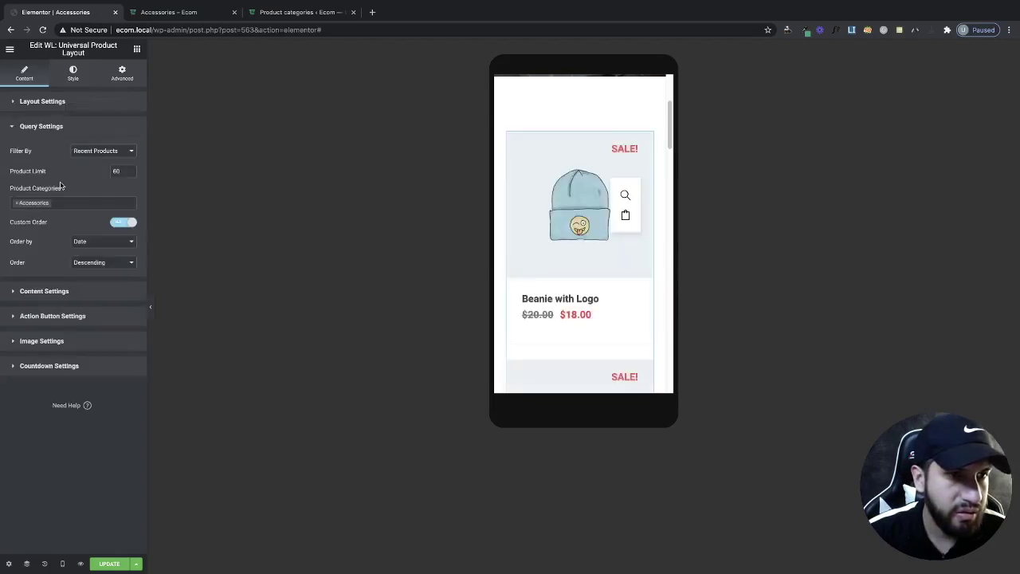
pyautogui.click(61, 294)
pyautogui.click(71, 294)
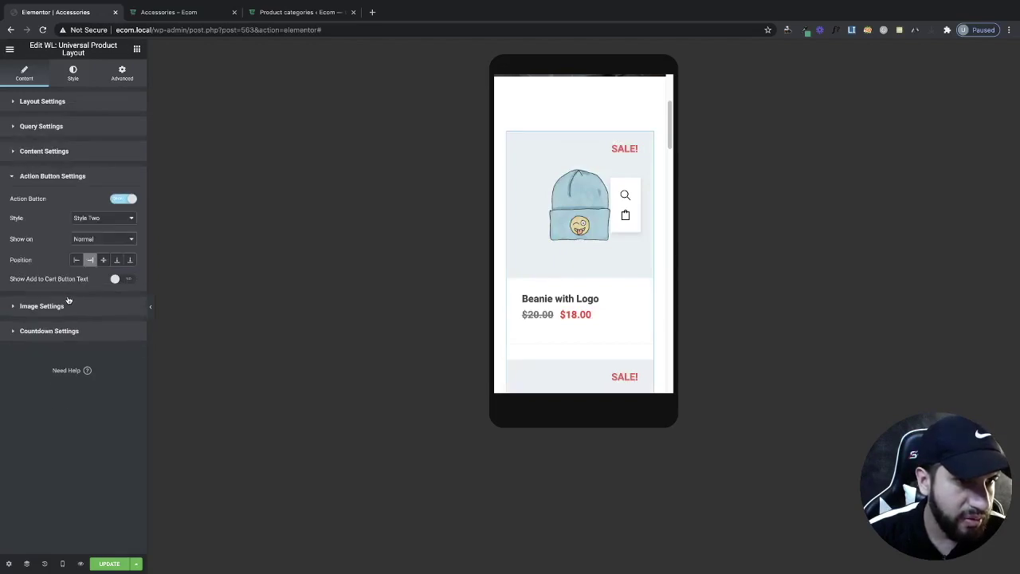
pyautogui.click(68, 304)
pyautogui.click(65, 256)
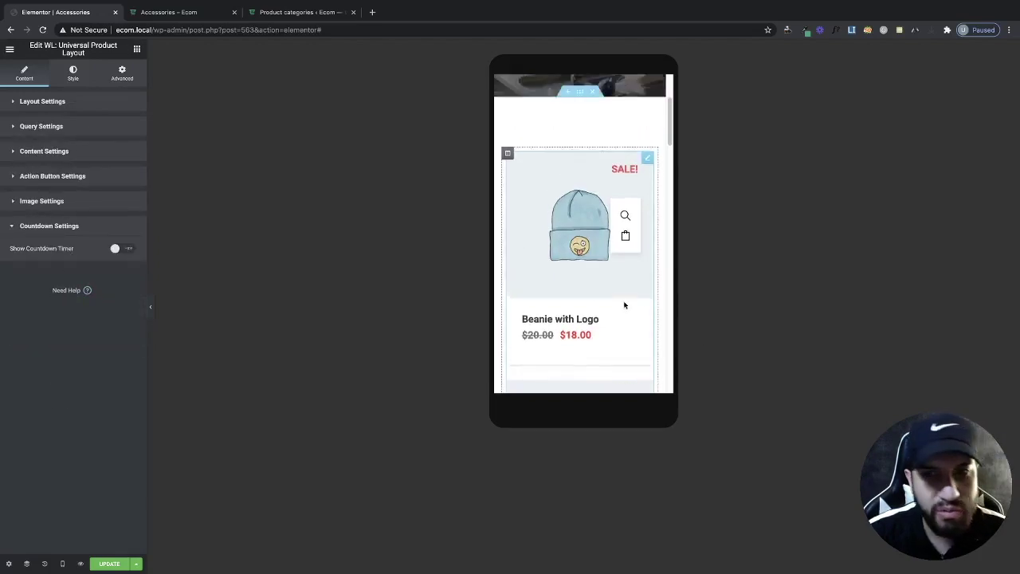
pyautogui.scroll(1, 624, 305)
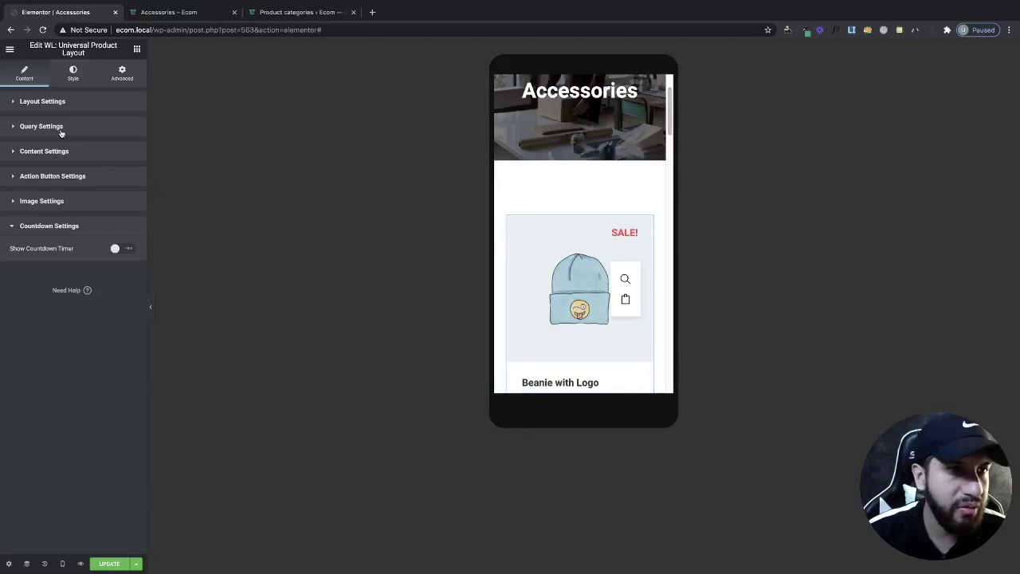
pyautogui.click(62, 130)
pyautogui.click(64, 105)
# Update the page and check the Accessories page preview from the banner down to the footer
pyautogui.click(112, 564)
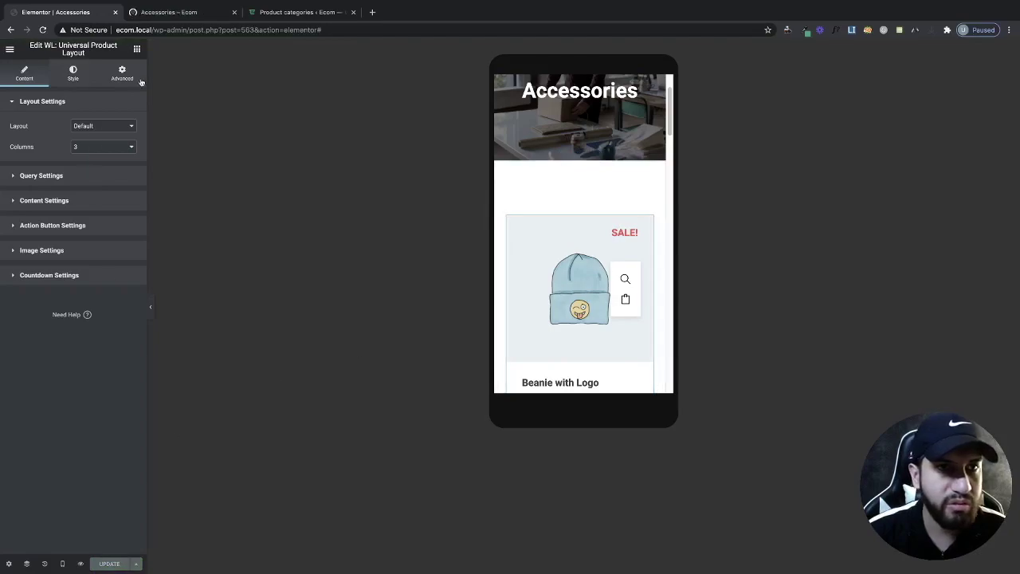
pyautogui.click(163, 9)
pyautogui.scroll(-6, 509, 319)
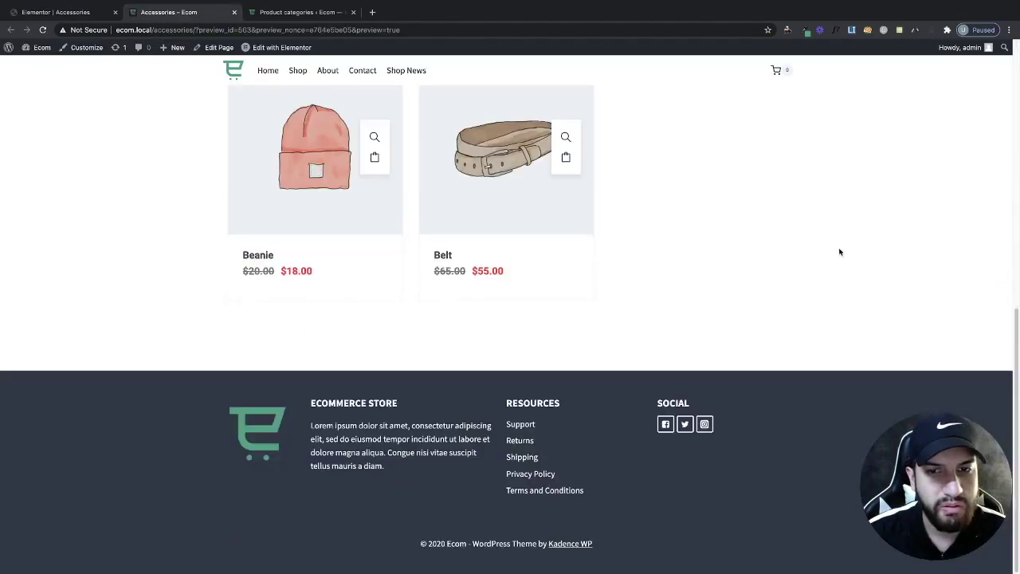
pyautogui.scroll(6, 896, 332)
pyautogui.rightClick(898, 244)
pyautogui.click(840, 375)
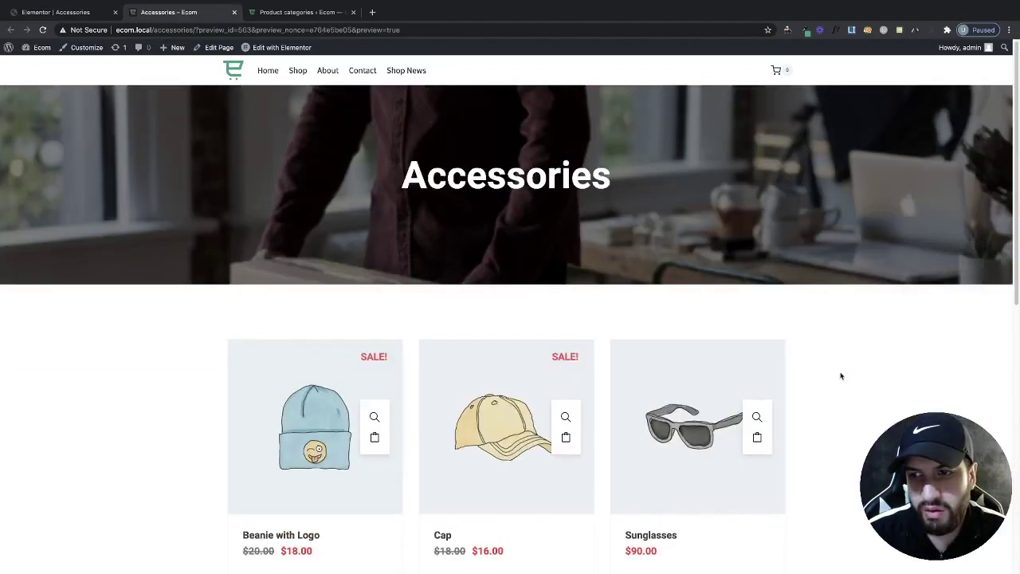
# Check the Accessories page in the browser's responsive inspection view at a narrow phone width and return to the full-width preview
pyautogui.rightClick(892, 374)
pyautogui.click(916, 460)
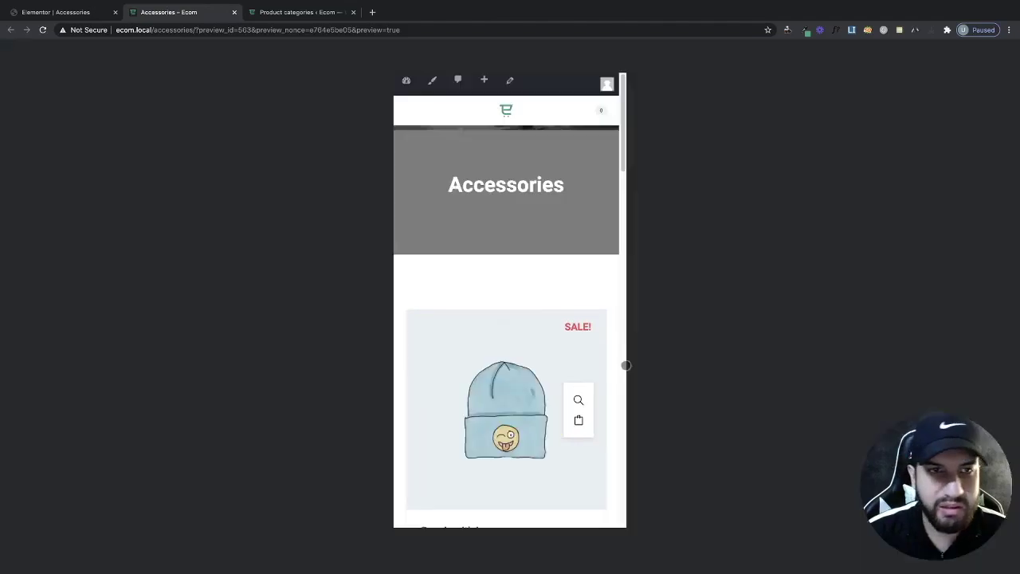
pyautogui.moveTo(628, 269); pyautogui.dragTo(537, 278)
pyautogui.scroll(-6, 636, 405)
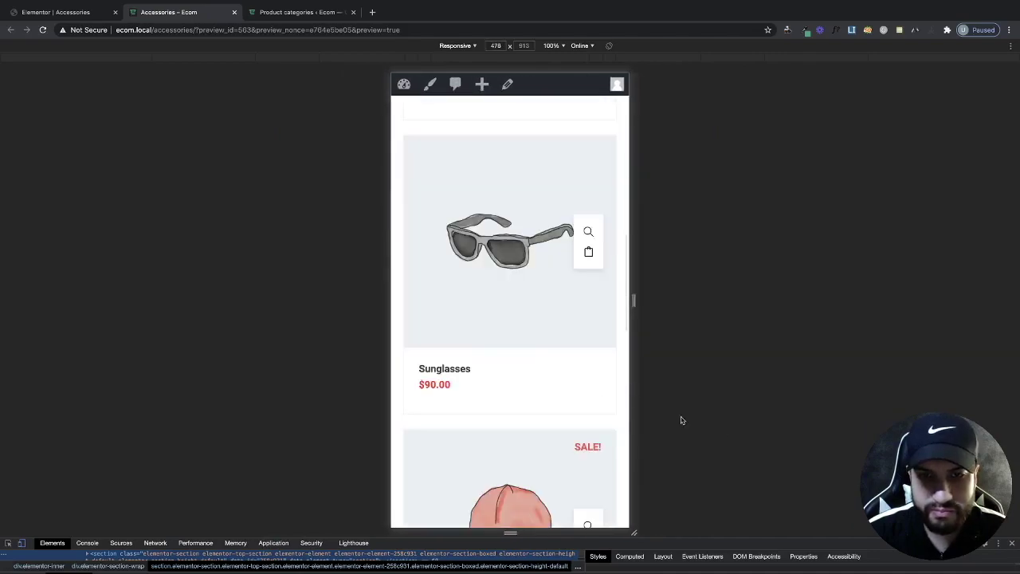
pyautogui.click(1012, 543)
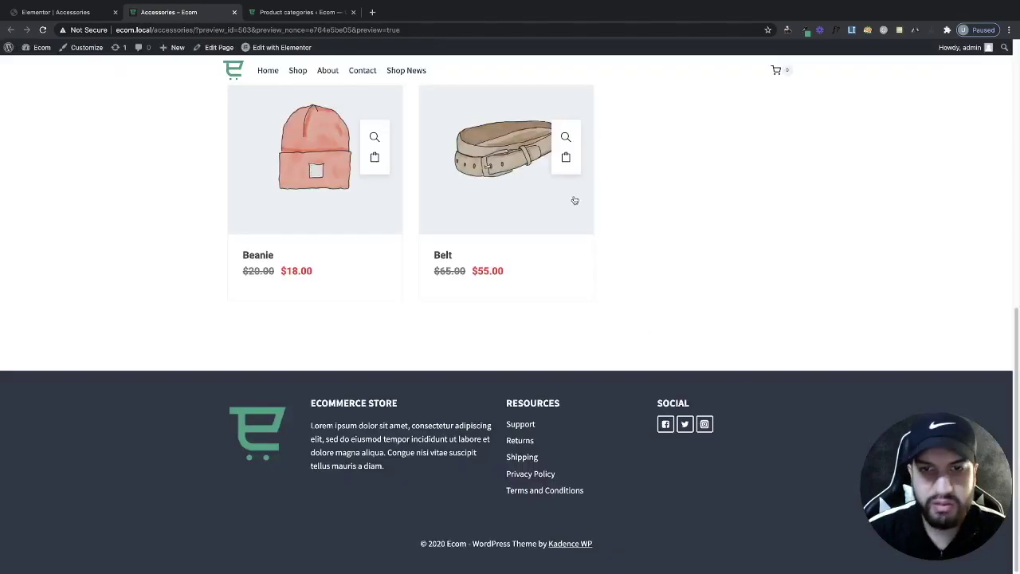
# Add the Sunglasses and the Cap to the cart from the Accessories product grid
pyautogui.scroll(5, 703, 317)
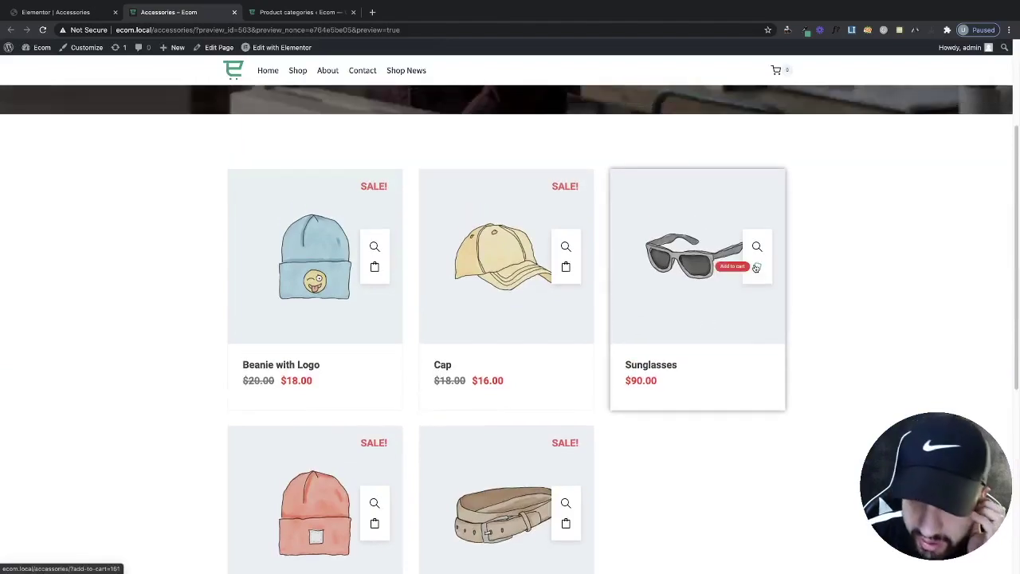
pyautogui.click(757, 268)
pyautogui.scroll(1, 770, 223)
pyautogui.click(566, 351)
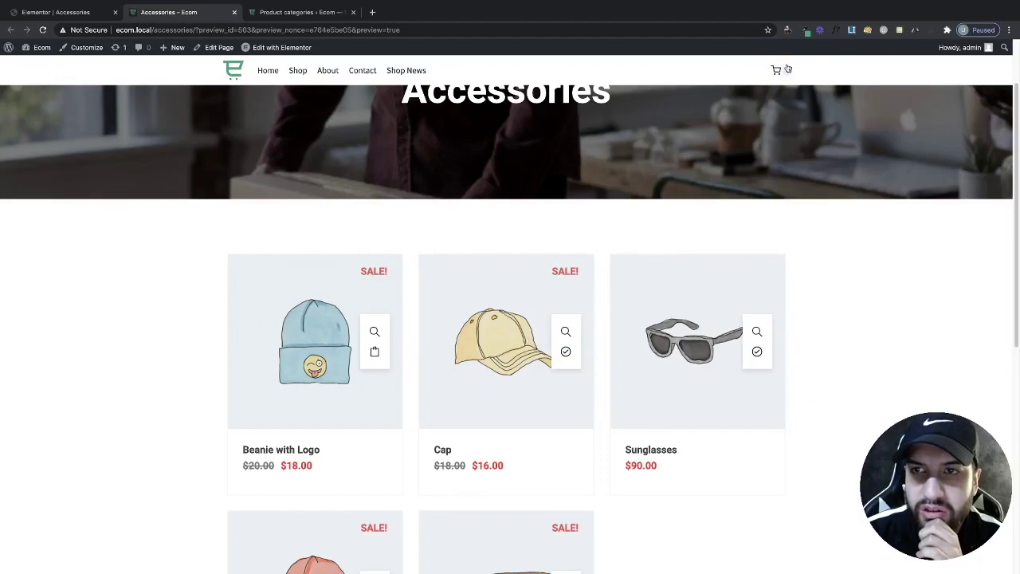
# Review the cart's contents, close it, and look over the Accessories page
pyautogui.click(777, 70)
pyautogui.click(765, 183)
pyautogui.scroll(-1, 485, 323)
pyautogui.scroll(2, 637, 312)
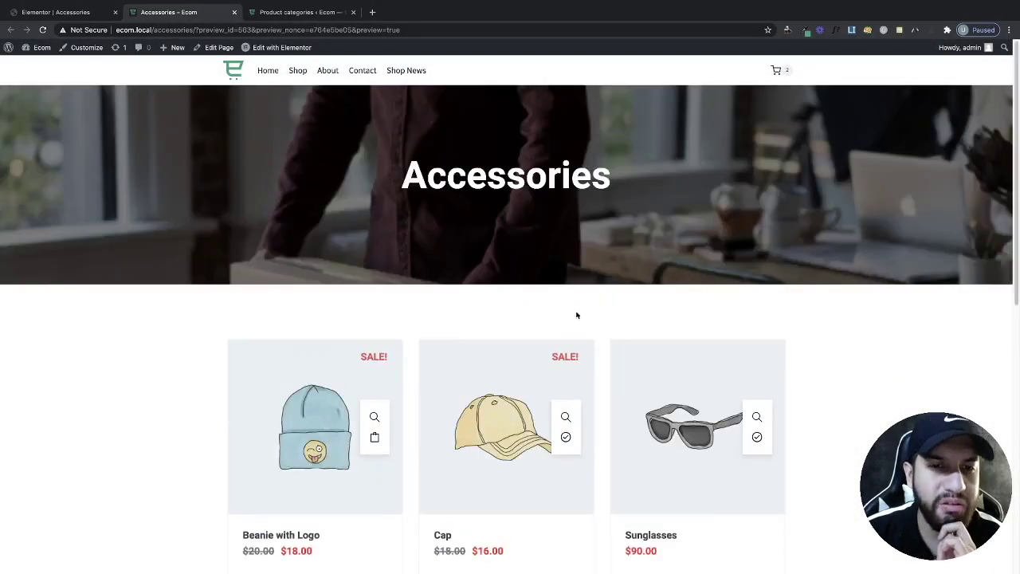
pyautogui.scroll(-5, 661, 351)
pyautogui.scroll(5, 660, 351)
pyautogui.moveTo(42, 49)
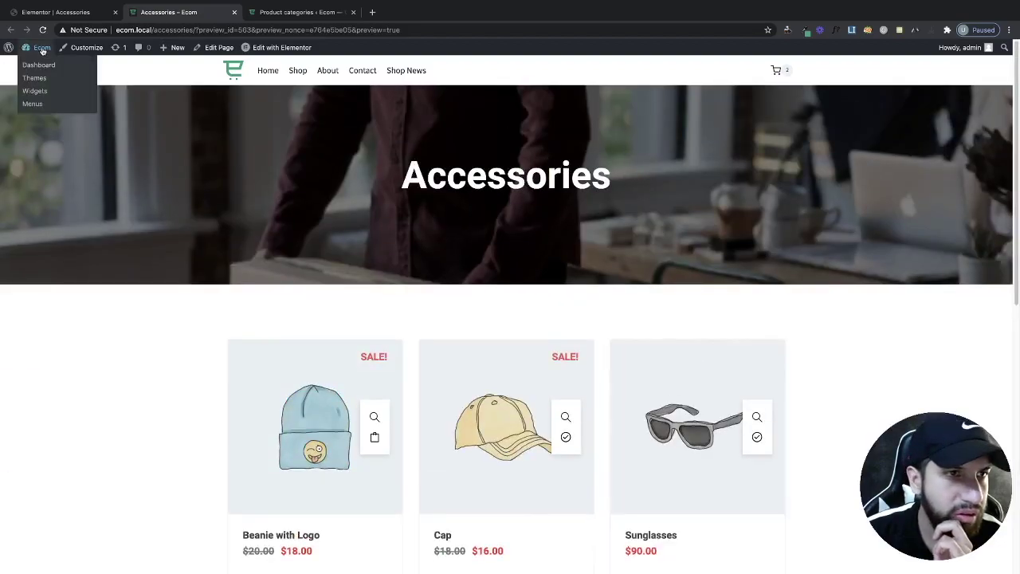
# Leave the Elementor editor of the Accessories page for the WordPress pages list and add a new page
pyautogui.click(80, 13)
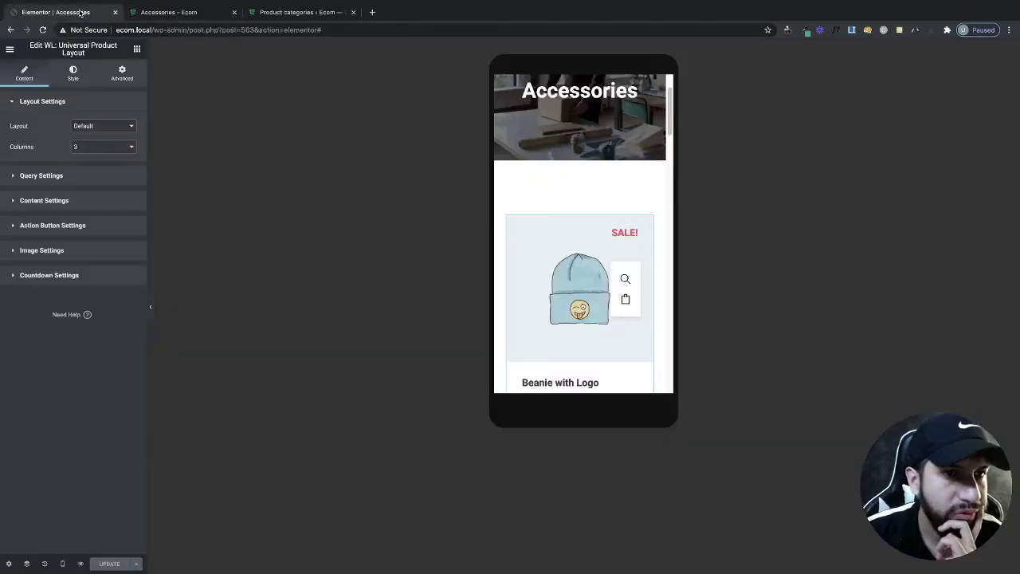
pyautogui.click(10, 48)
pyautogui.click(71, 225)
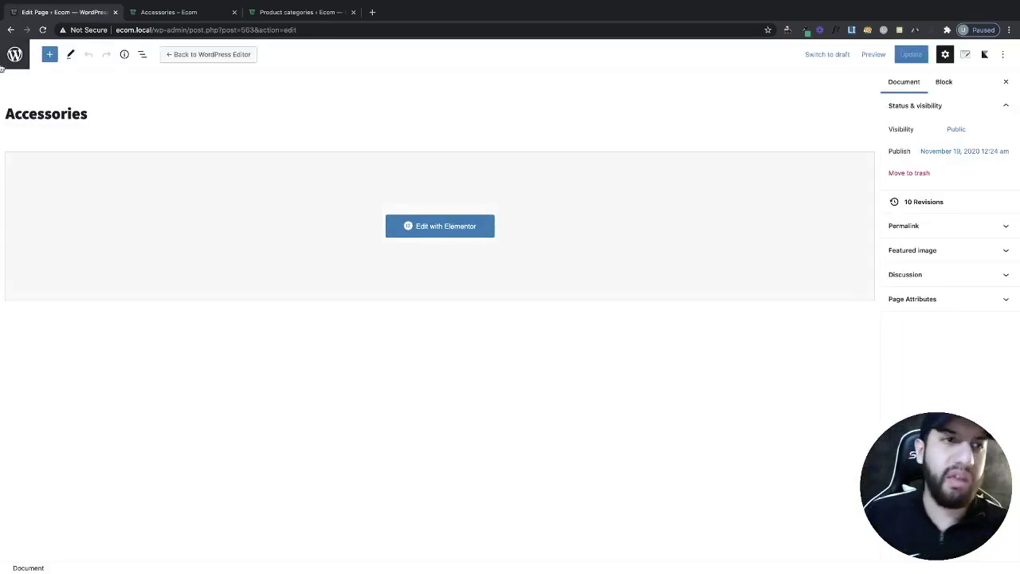
pyautogui.click(14, 54)
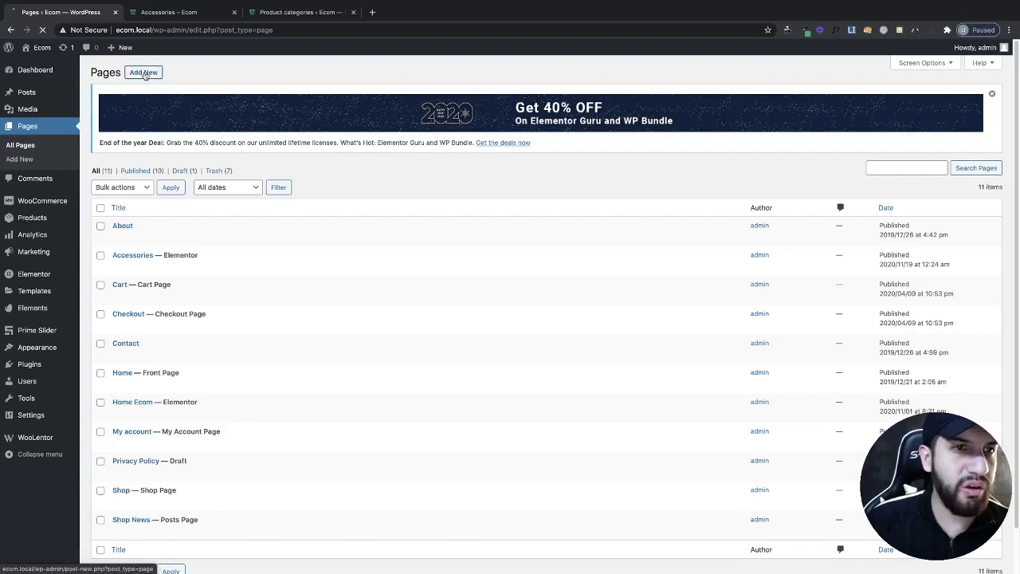
# Look up the Hoodies and Tshirts subcategory names in the product categories list
pyautogui.click(169, 12)
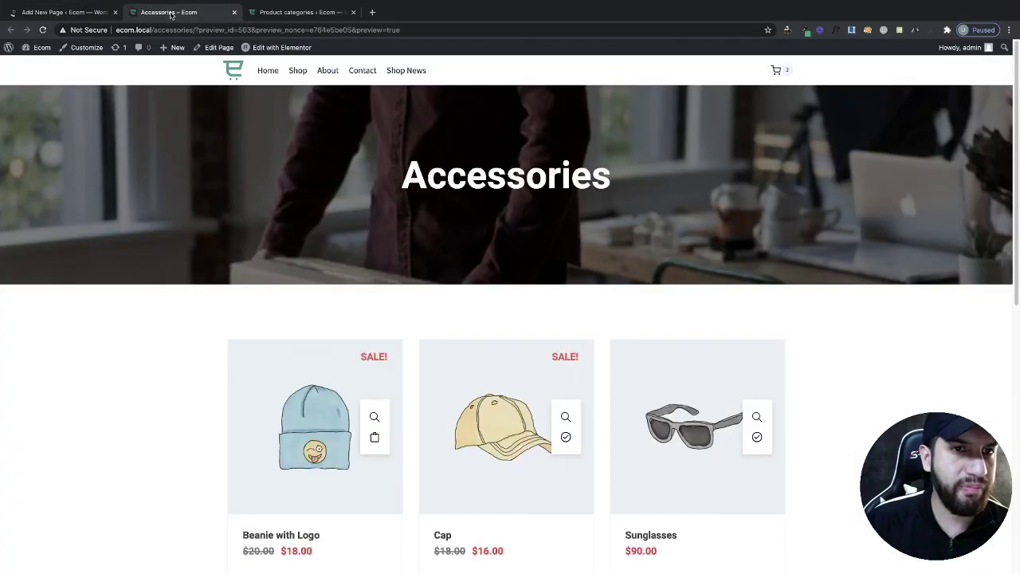
pyautogui.click(33, 11)
pyautogui.click(159, 12)
pyautogui.click(301, 16)
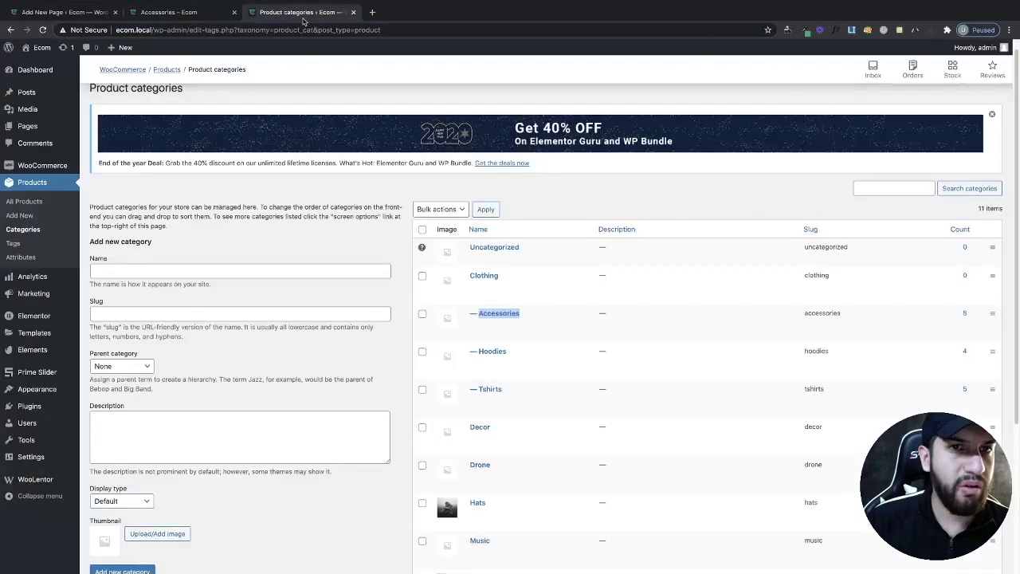
pyautogui.moveTo(512, 352); pyautogui.dragTo(480, 352)
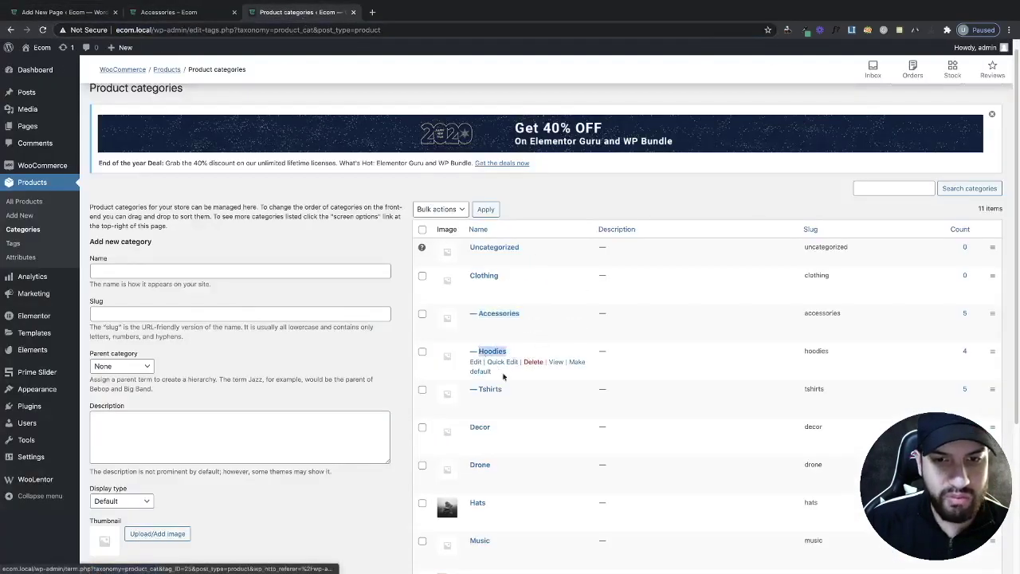
pyautogui.moveTo(510, 391); pyautogui.dragTo(472, 390)
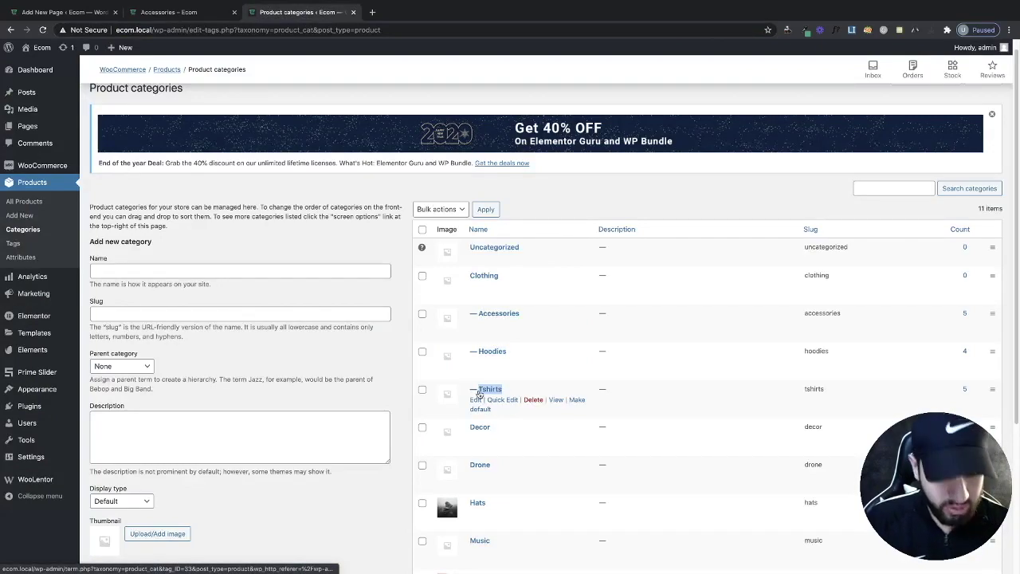
# Title the new page Tshirts and open it for editing with Elementor
pyautogui.click(154, 19)
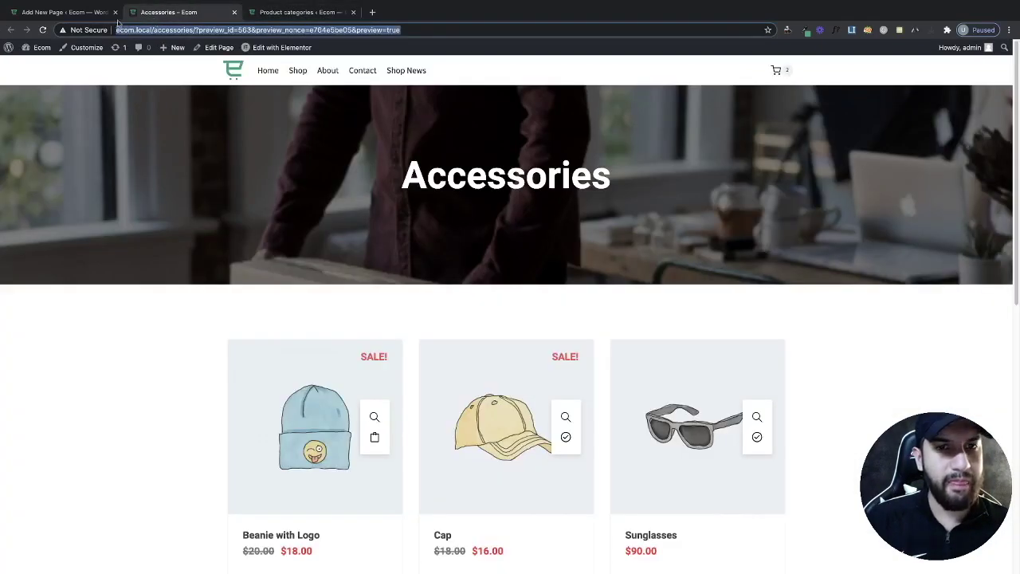
pyautogui.click(93, 16)
pyautogui.click(236, 109)
pyautogui.write('Tshirts')
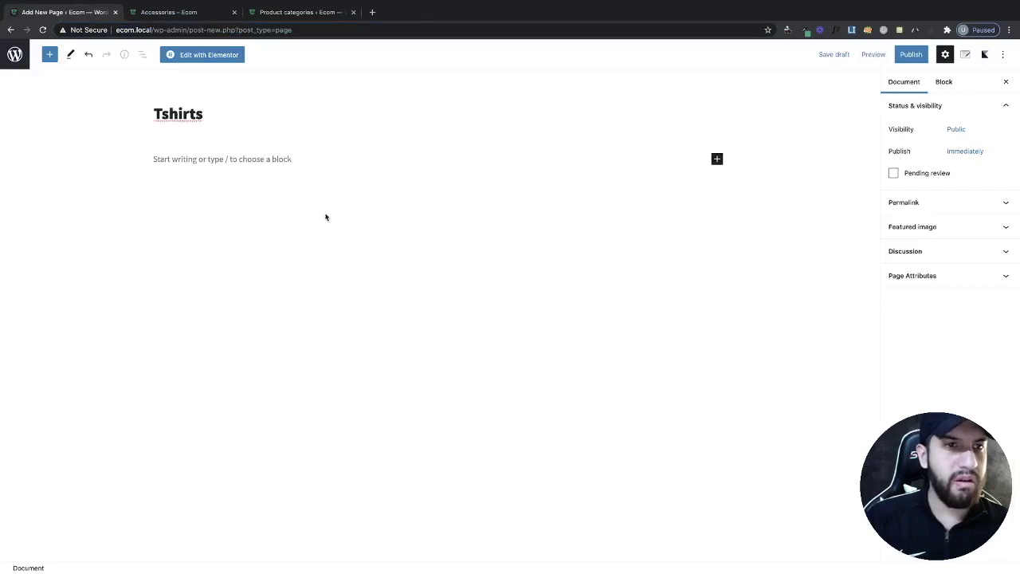
pyautogui.click(220, 54)
# Open the Accessories page in Elementor and copy its hero banner section
pyautogui.click(168, 11)
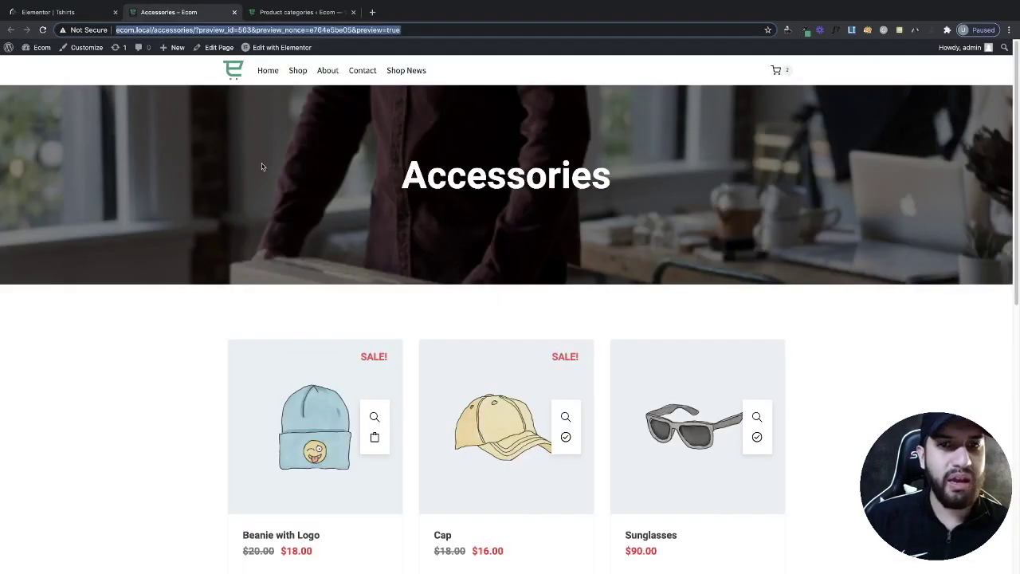
pyautogui.click(279, 47)
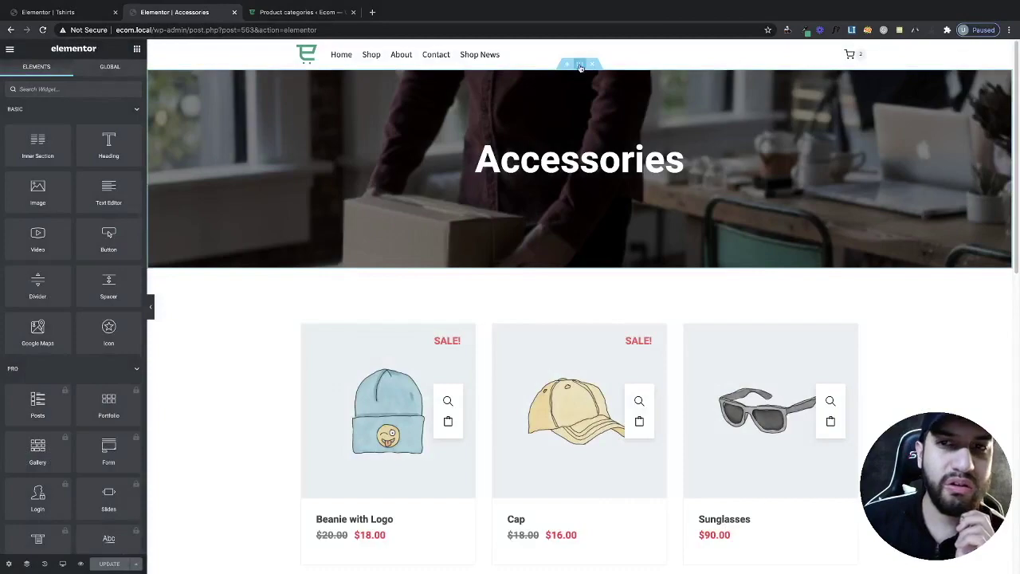
pyautogui.rightClick(580, 67)
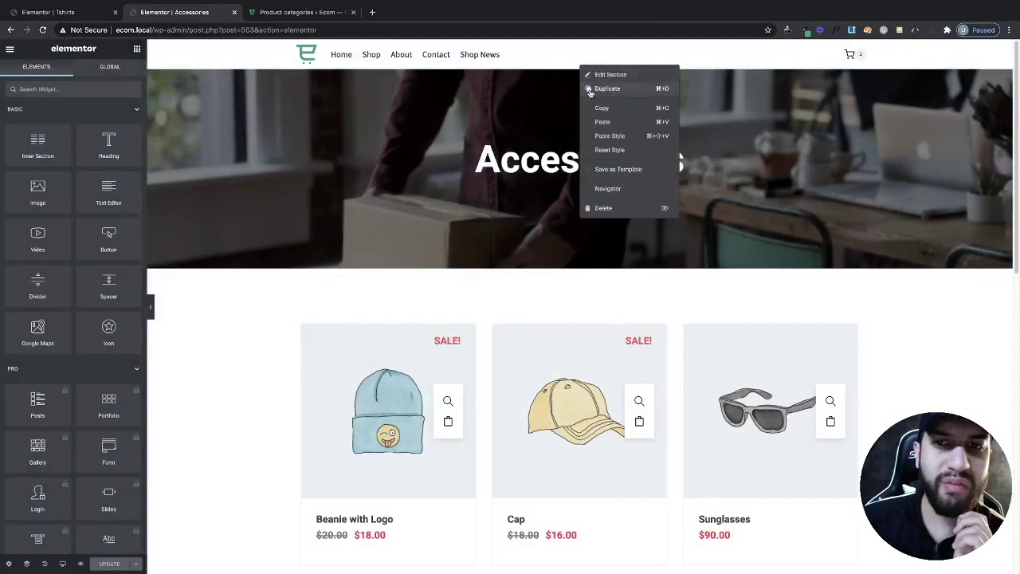
pyautogui.click(609, 106)
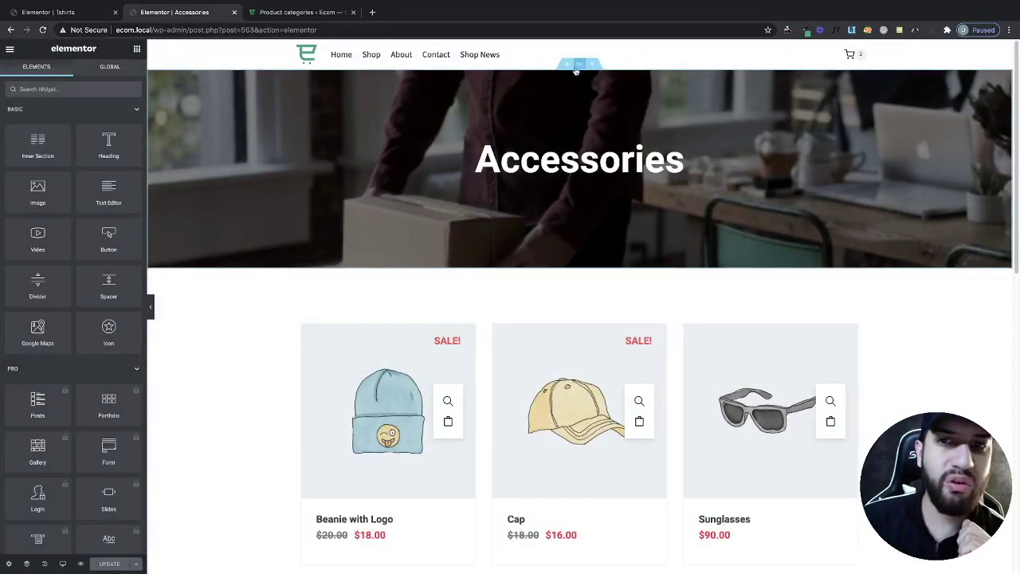
pyautogui.rightClick(583, 64)
pyautogui.click(609, 105)
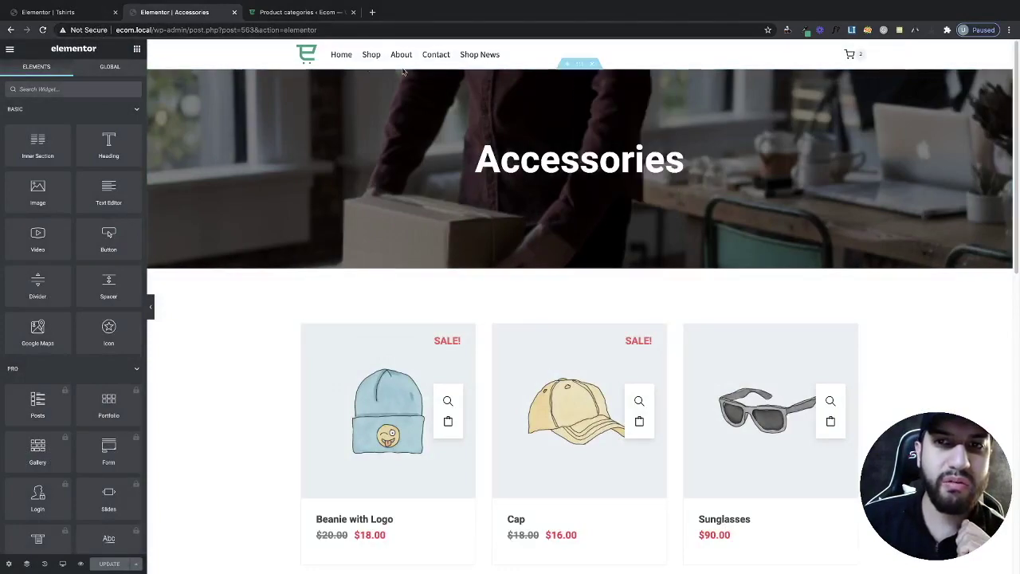
# Paste the copied hero banner section into the empty Tshirts page
pyautogui.click(53, 11)
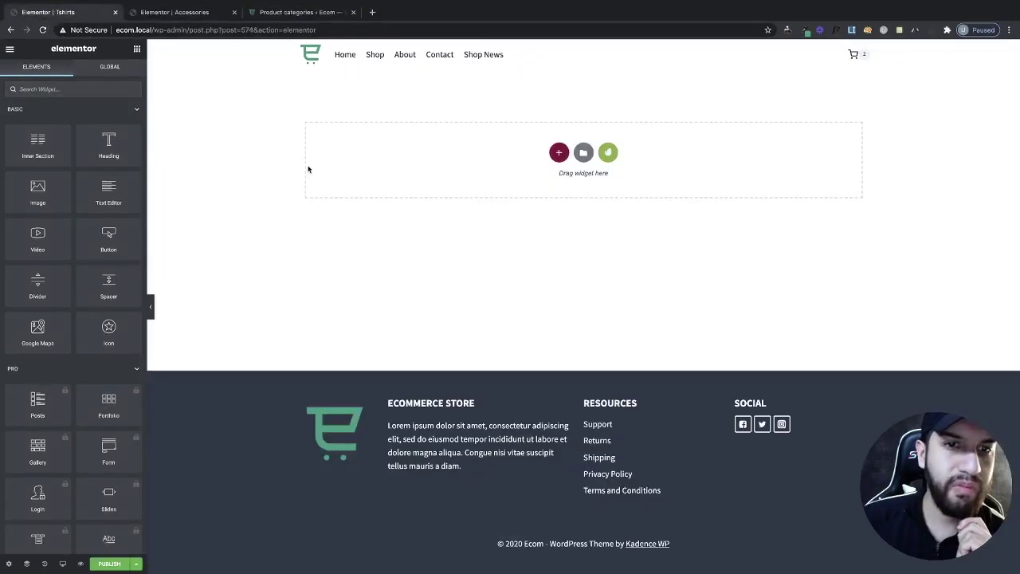
pyautogui.rightClick(361, 168)
pyautogui.rightClick(515, 144)
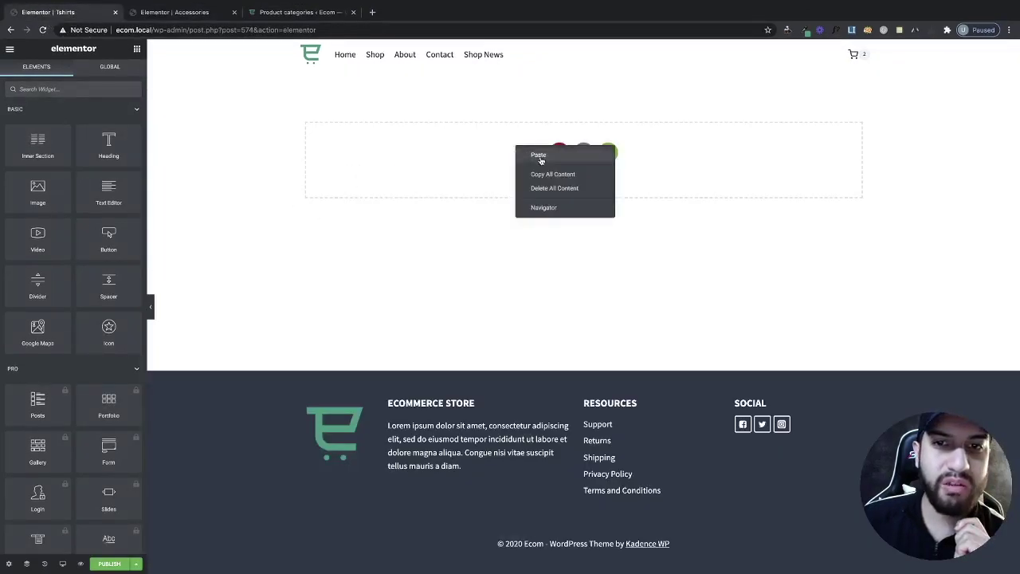
pyautogui.click(535, 157)
# Copy the product grid section of the Accessories page
pyautogui.click(167, 12)
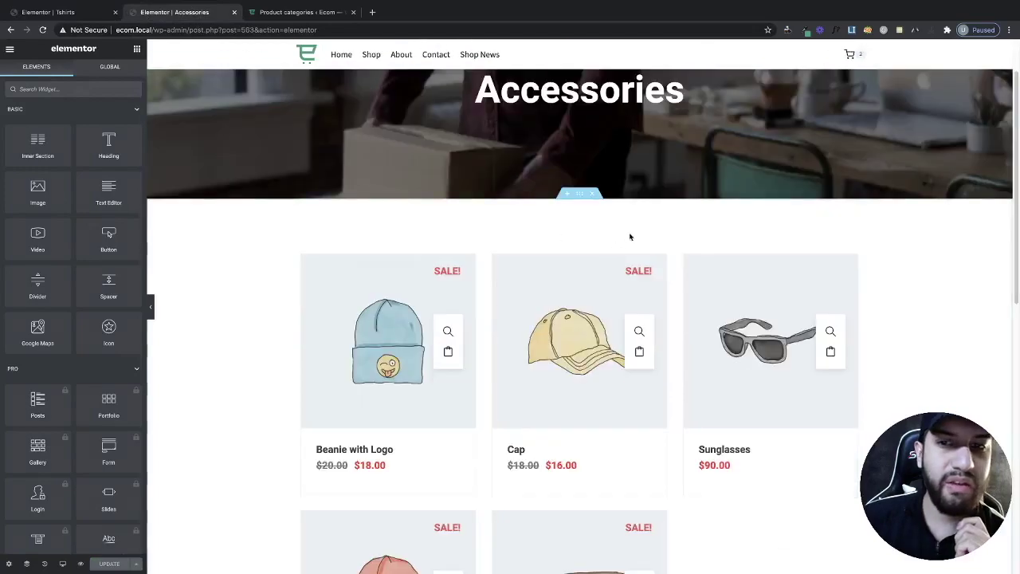
pyautogui.scroll(-4, 365, 394)
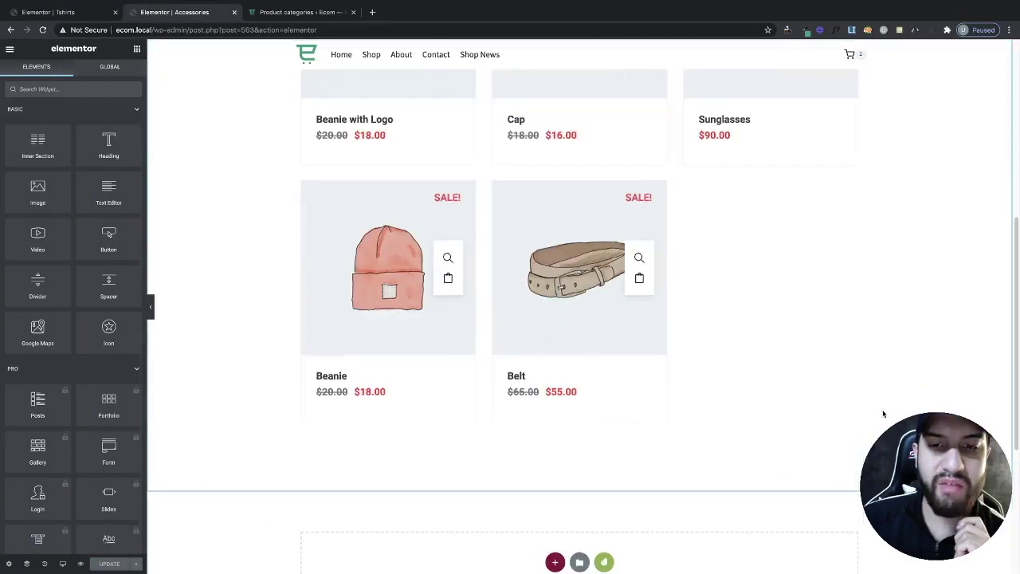
pyautogui.scroll(3, 883, 412)
pyautogui.scroll(1, 582, 102)
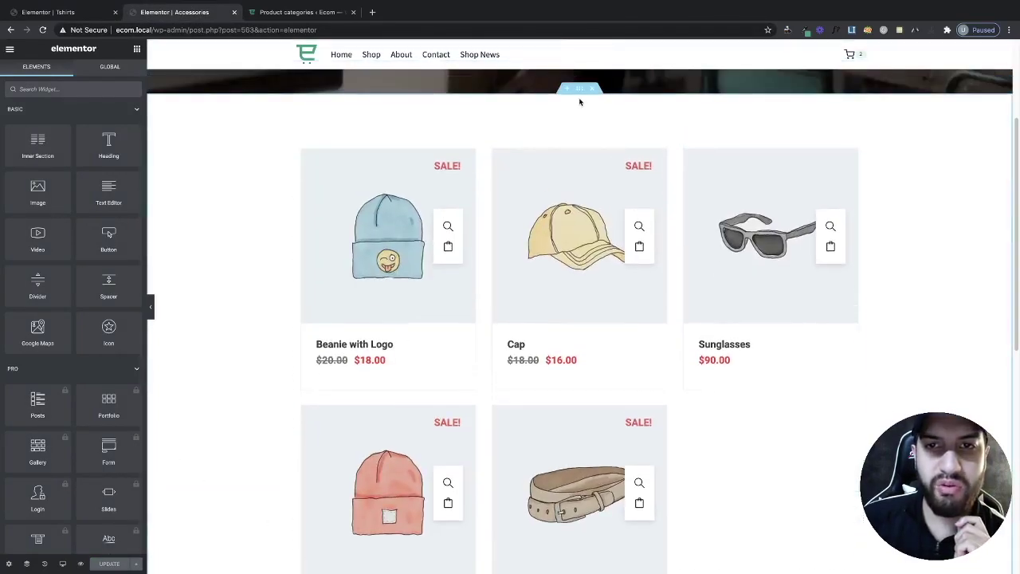
pyautogui.rightClick(579, 94)
pyautogui.click(604, 136)
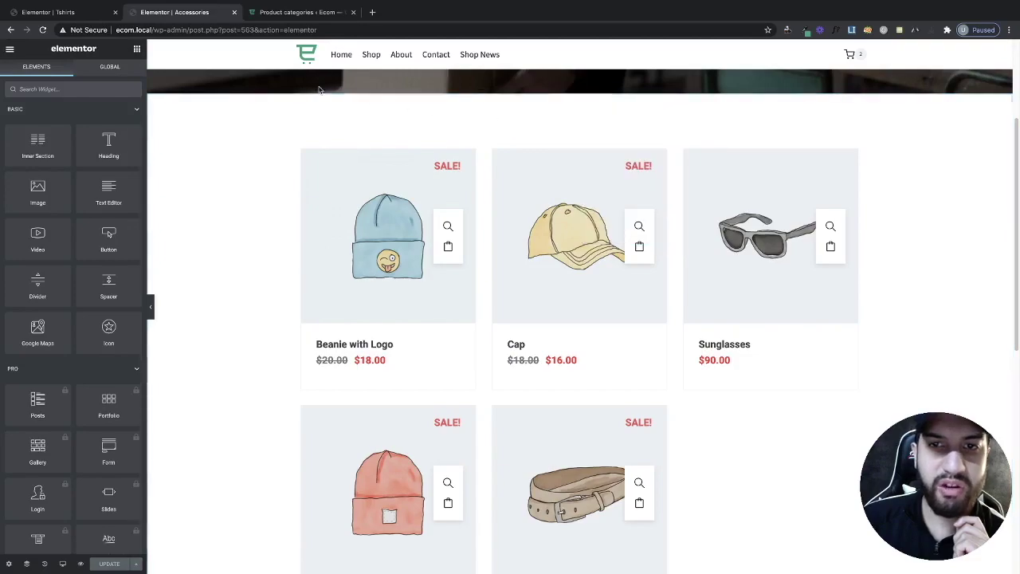
# Paste the copied product grid section below the banner on the Tshirts page
pyautogui.click(72, 11)
pyautogui.scroll(-1, 523, 355)
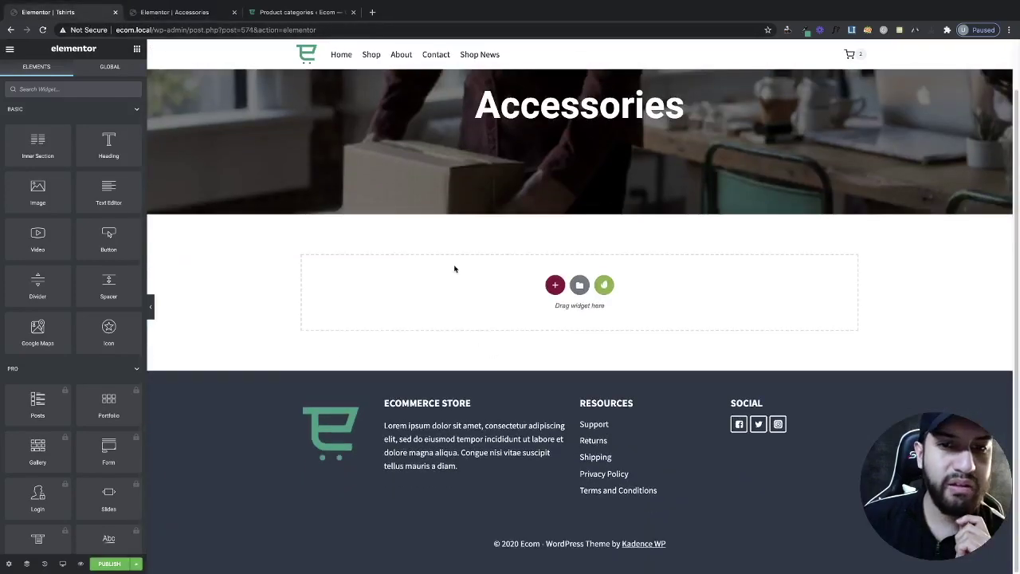
pyautogui.rightClick(455, 268)
pyautogui.click(500, 278)
pyautogui.scroll(-7, 725, 341)
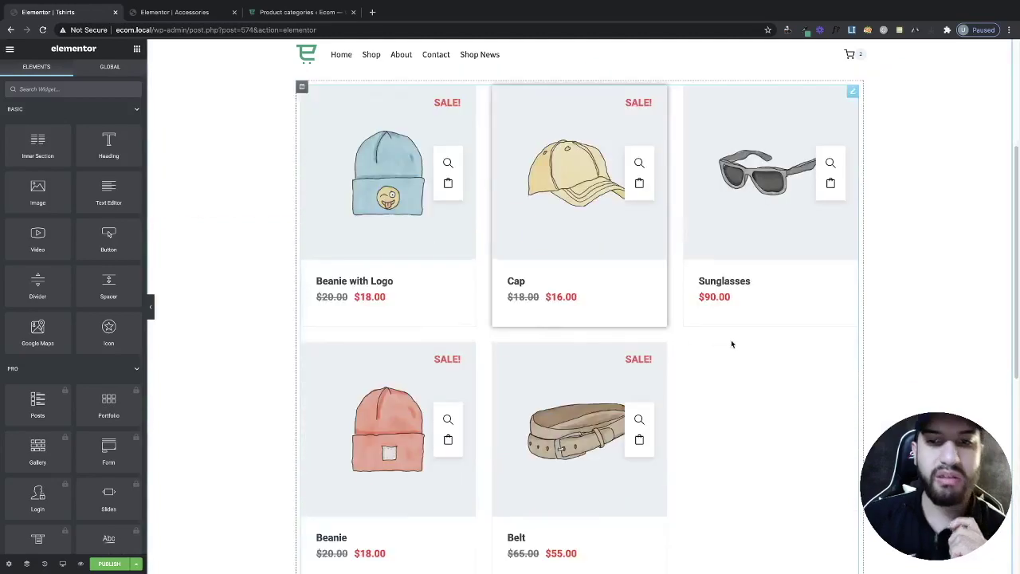
# Change the banner heading on the Tshirts page to Tshirts
pyautogui.scroll(8, 694, 346)
pyautogui.click(532, 153)
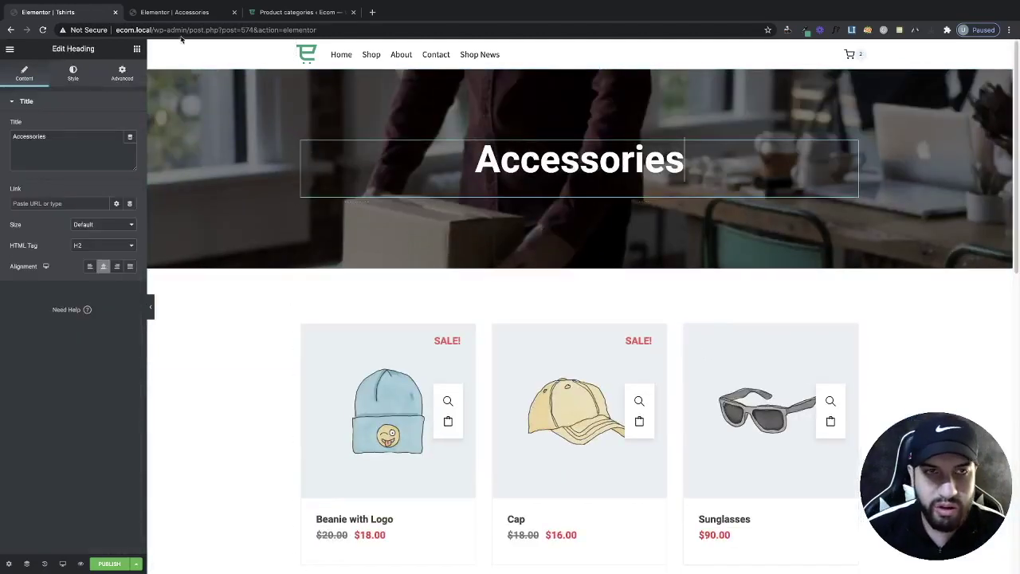
pyautogui.moveTo(48, 137); pyautogui.dragTo(1, 126)
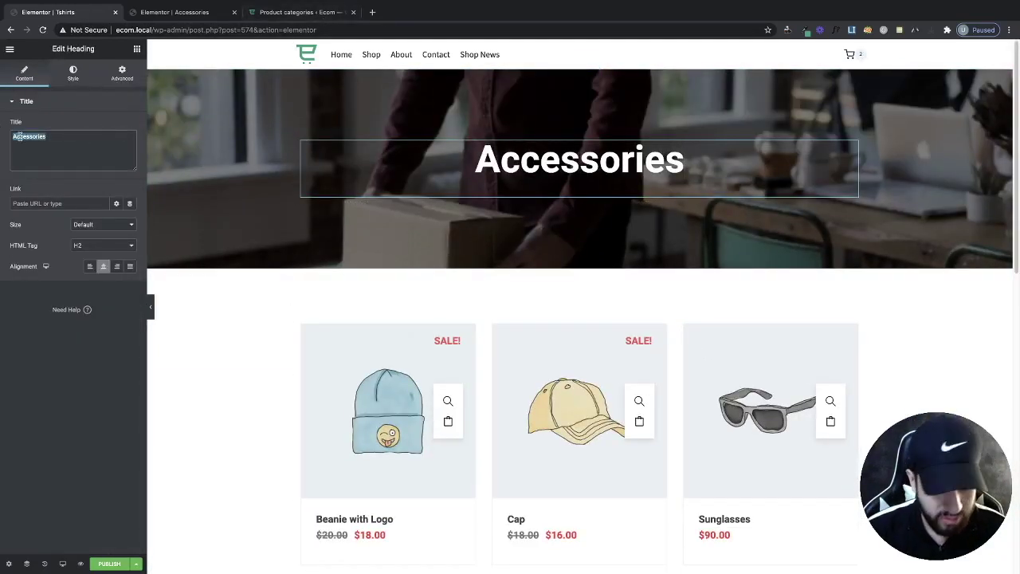
pyautogui.write('Tshirts')
# Set the product grid's query to the Tshirts product category only, and publish the page
pyautogui.scroll(-1, 563, 319)
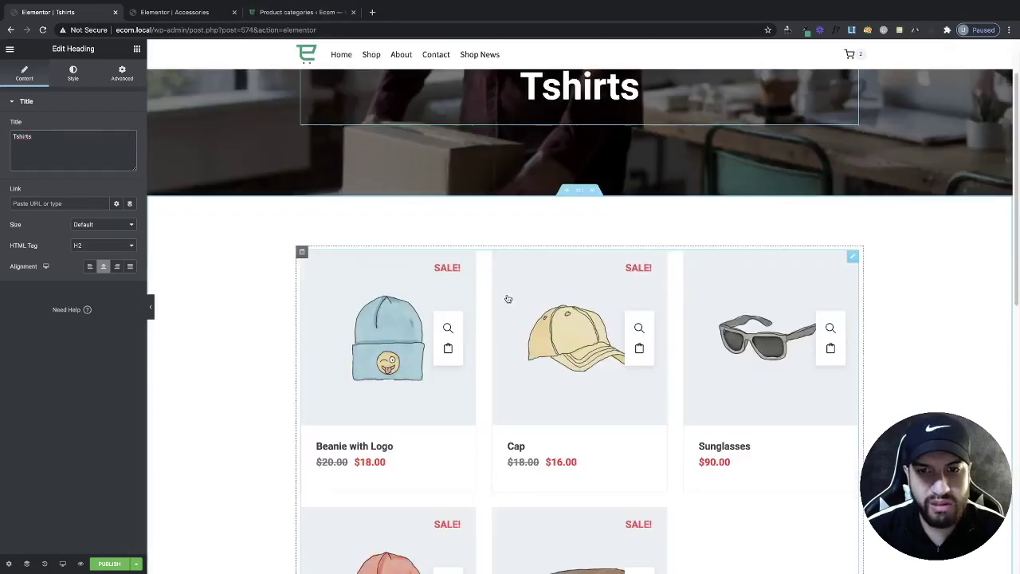
pyautogui.click(852, 258)
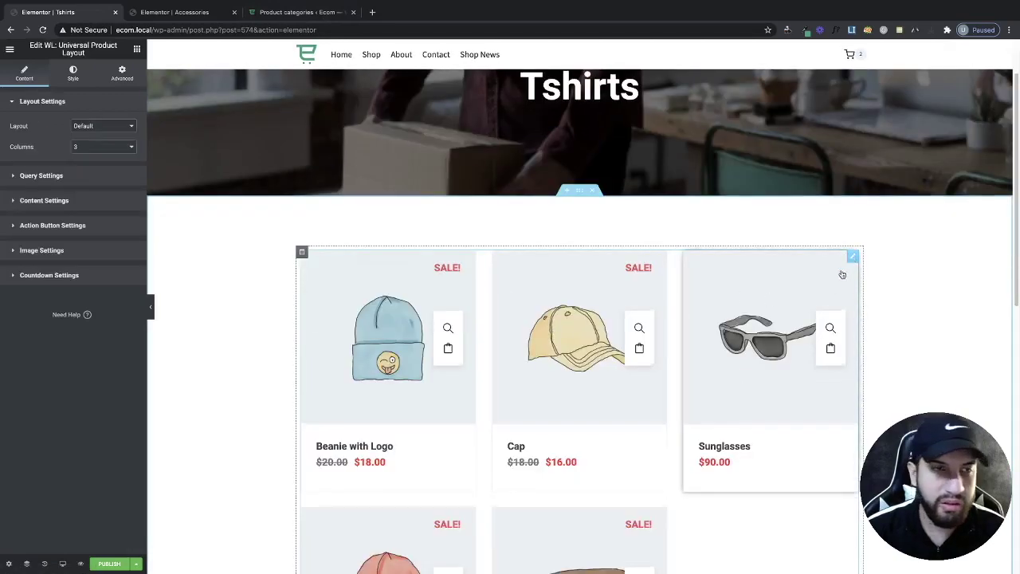
pyautogui.scroll(-4, 808, 303)
pyautogui.scroll(2, 570, 285)
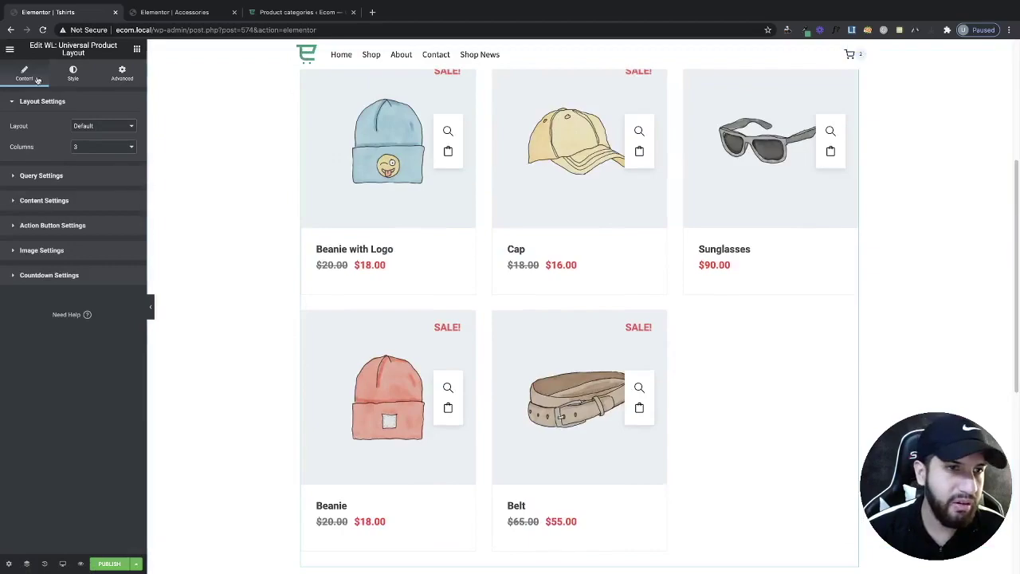
pyautogui.scroll(1, 444, 246)
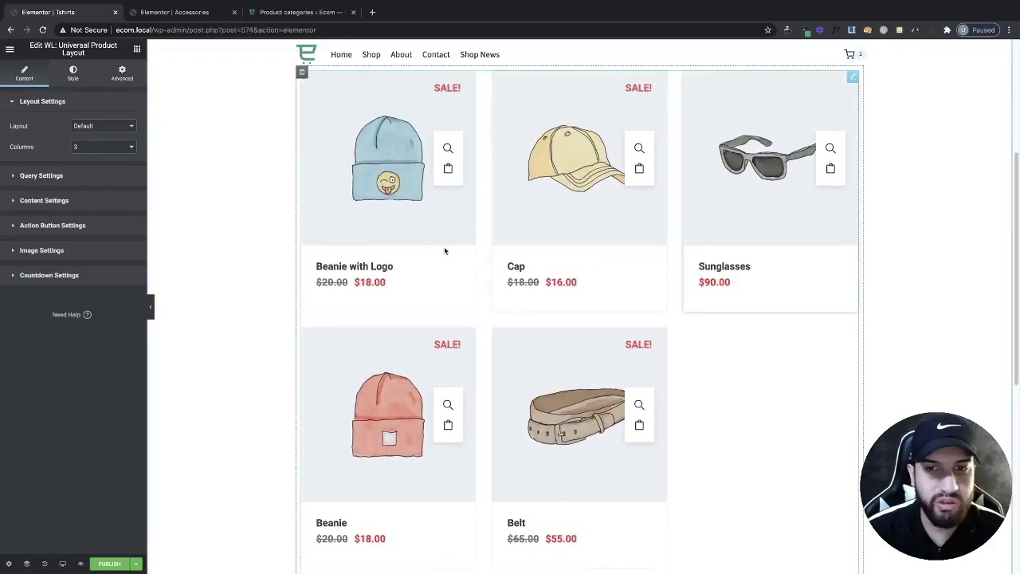
pyautogui.click(63, 177)
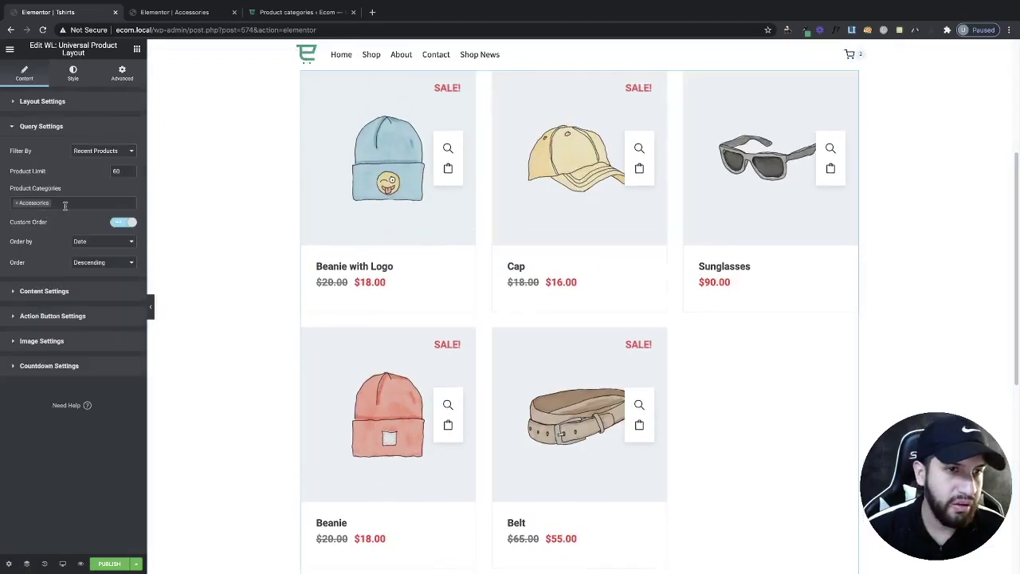
pyautogui.click(65, 204)
pyautogui.press('BackSpace')
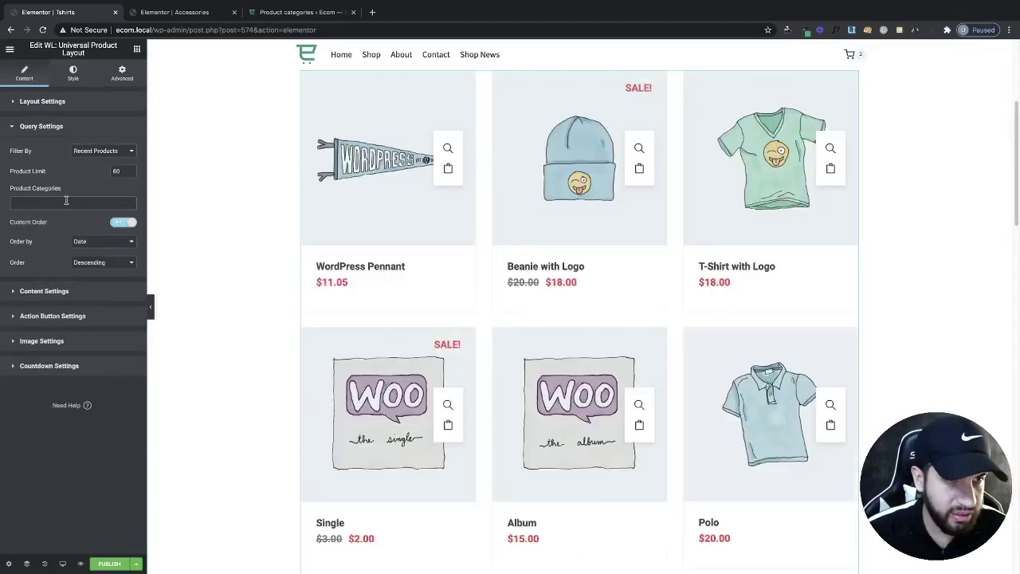
pyautogui.click(60, 205)
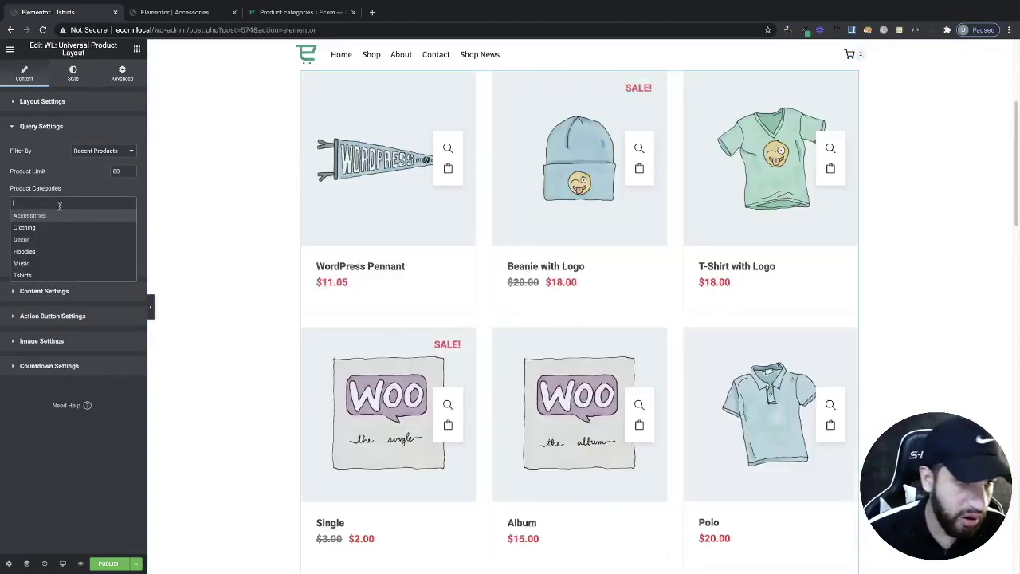
pyautogui.click(56, 276)
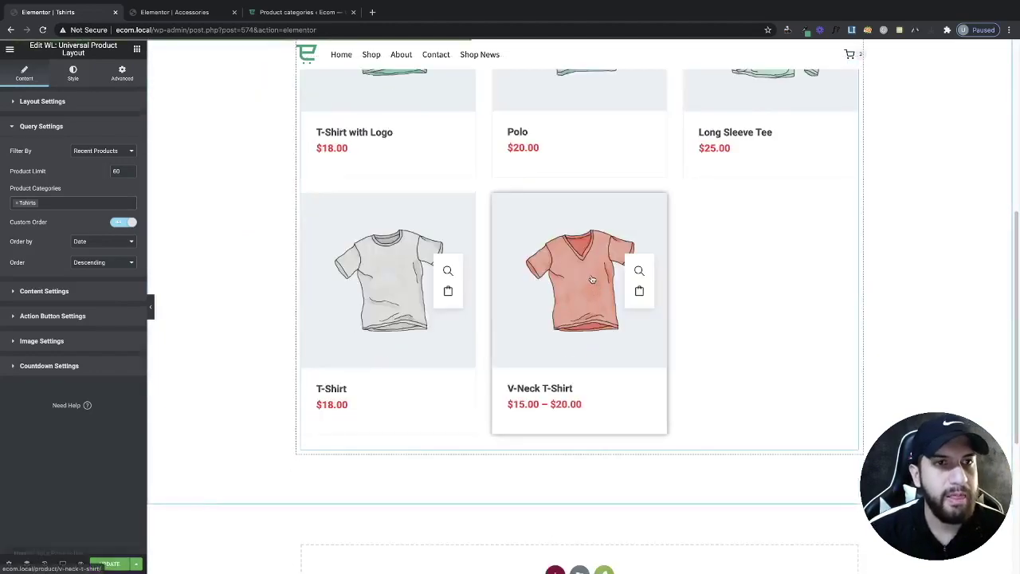
# Open the live Tshirts page and review its banner and product grid from top to bottom
pyautogui.scroll(4, 592, 274)
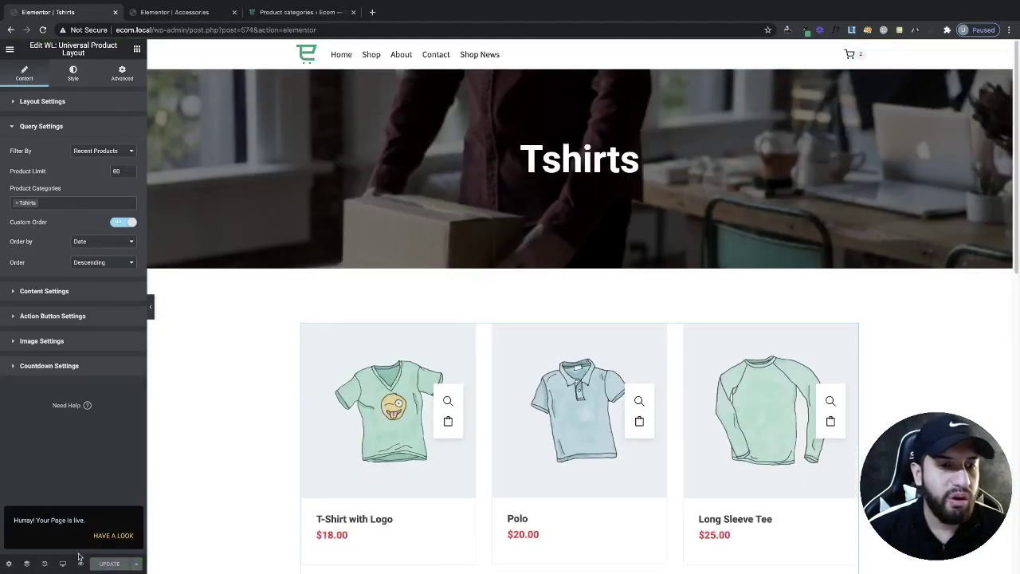
pyautogui.click(94, 539)
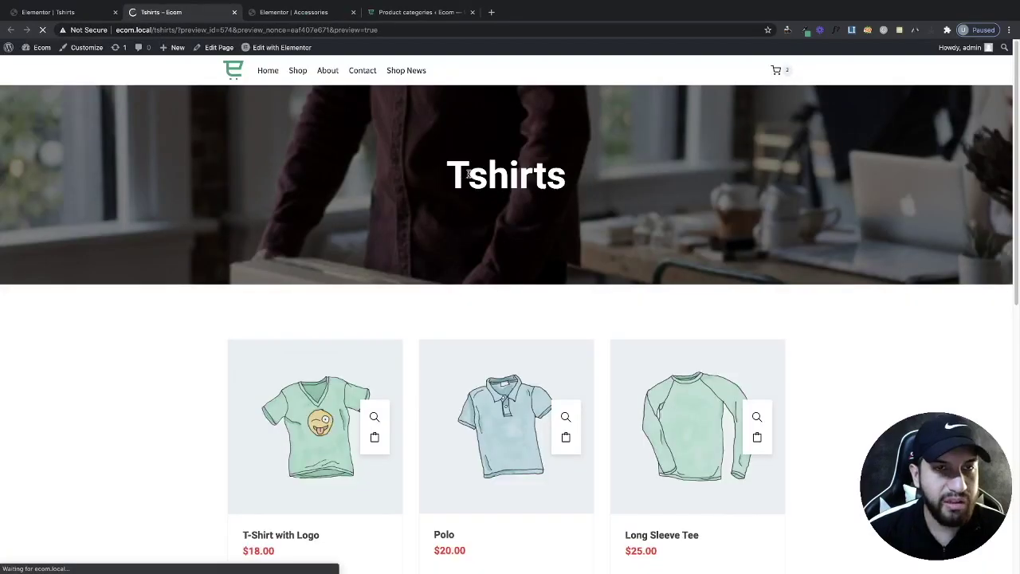
pyautogui.scroll(-1, 518, 239)
pyautogui.scroll(1, 518, 239)
pyautogui.scroll(-6, 693, 358)
pyautogui.scroll(8, 510, 318)
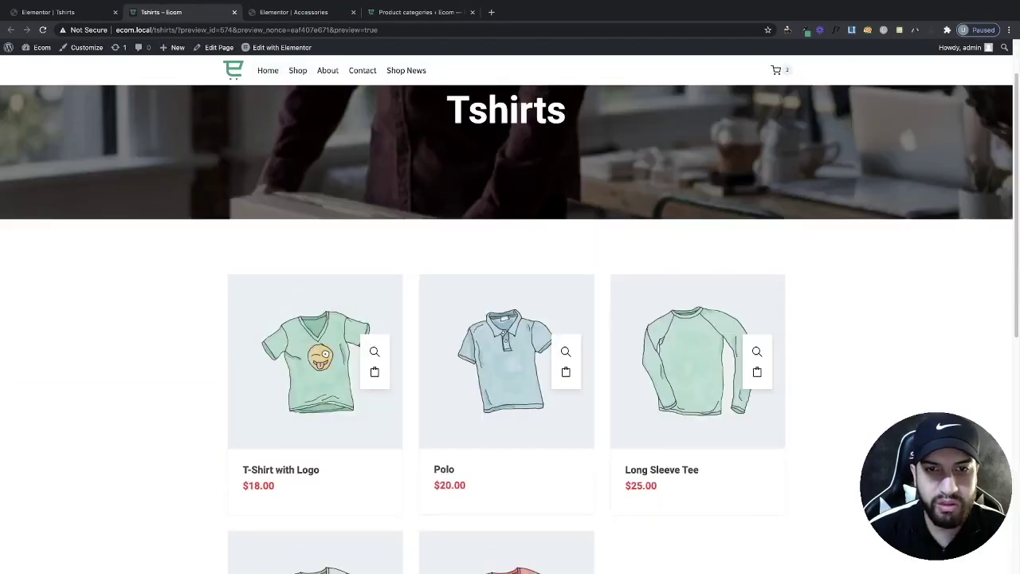